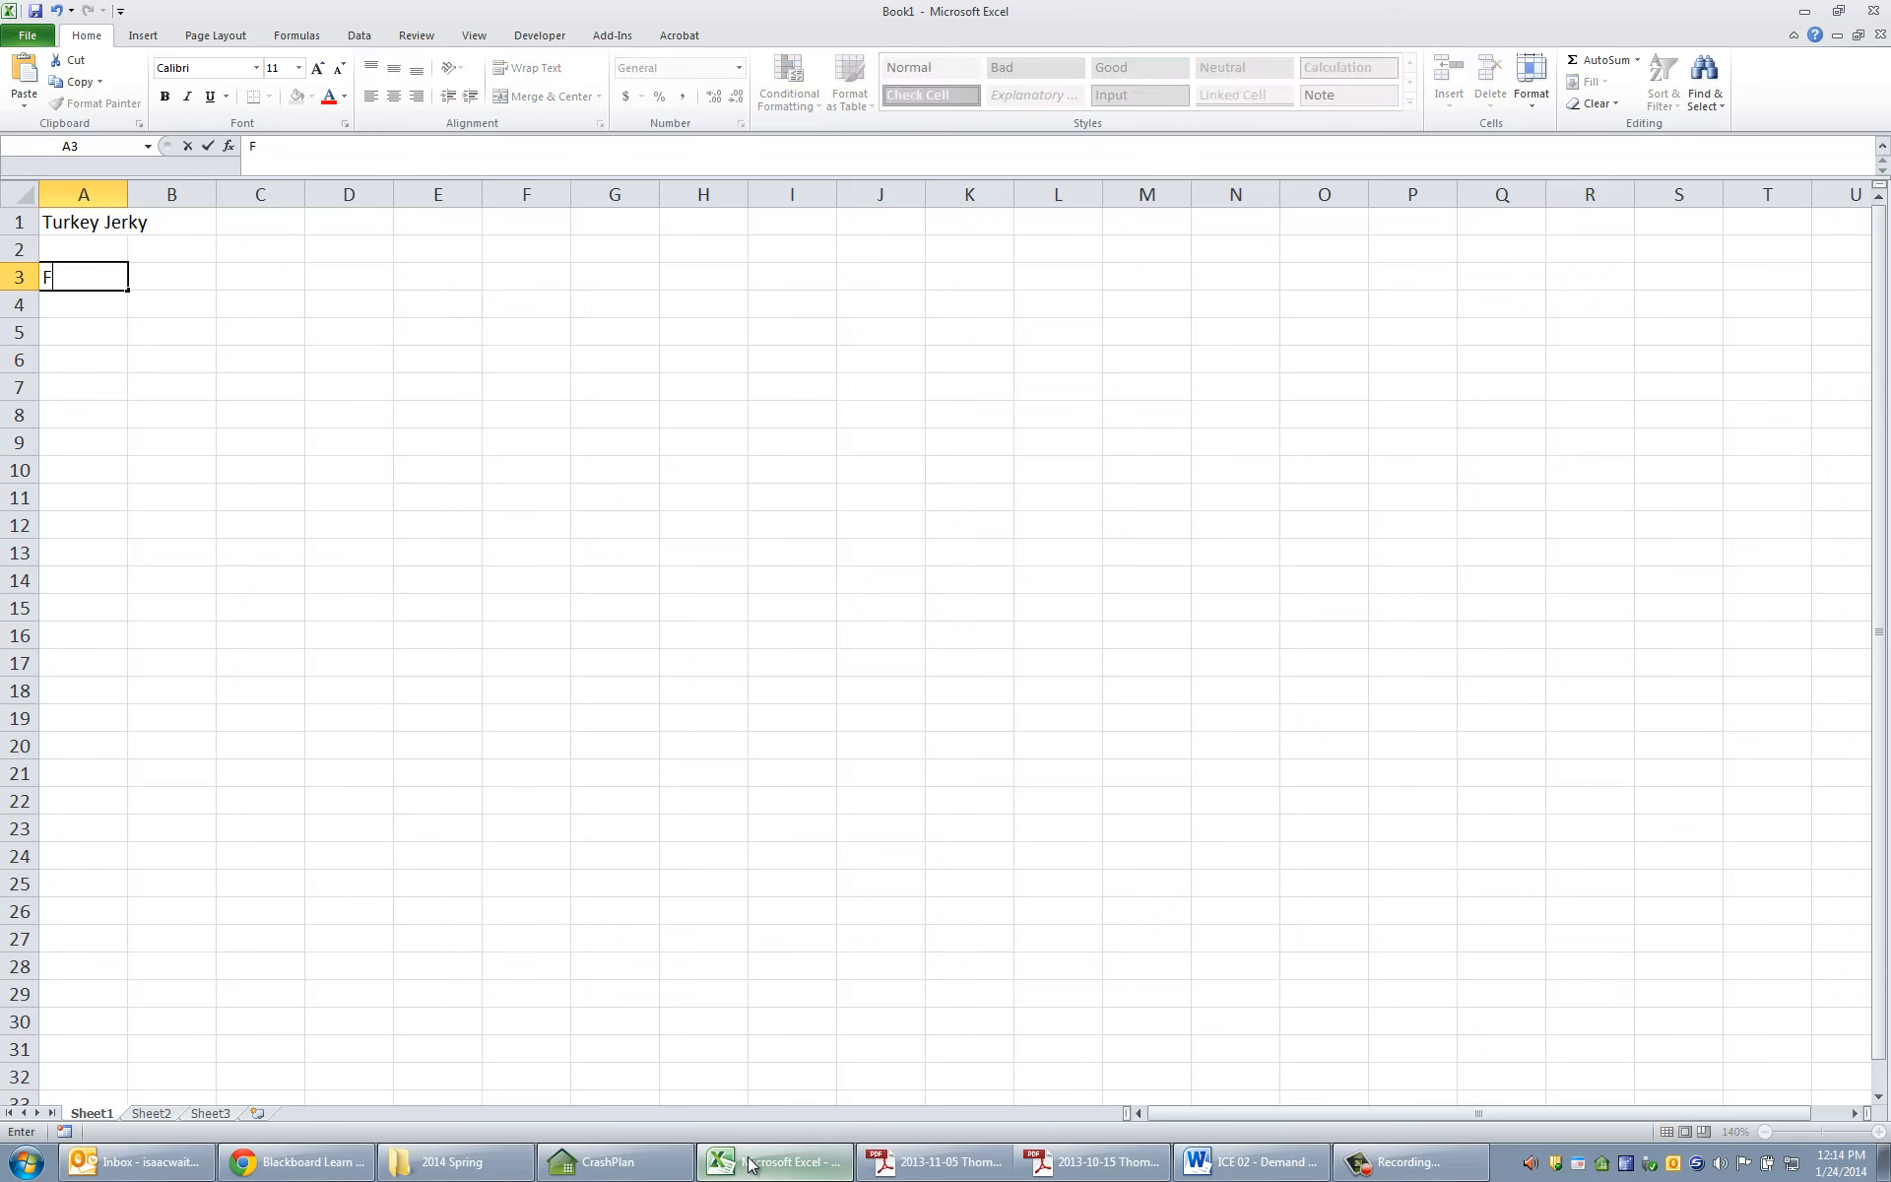
# - Enter "Fixed Cost, Cf: $2500" in A3 and widen column A to fit the "Fixed Cost, Cf:" label
pyautogui.write('ixed Cost, Cf: $2500')
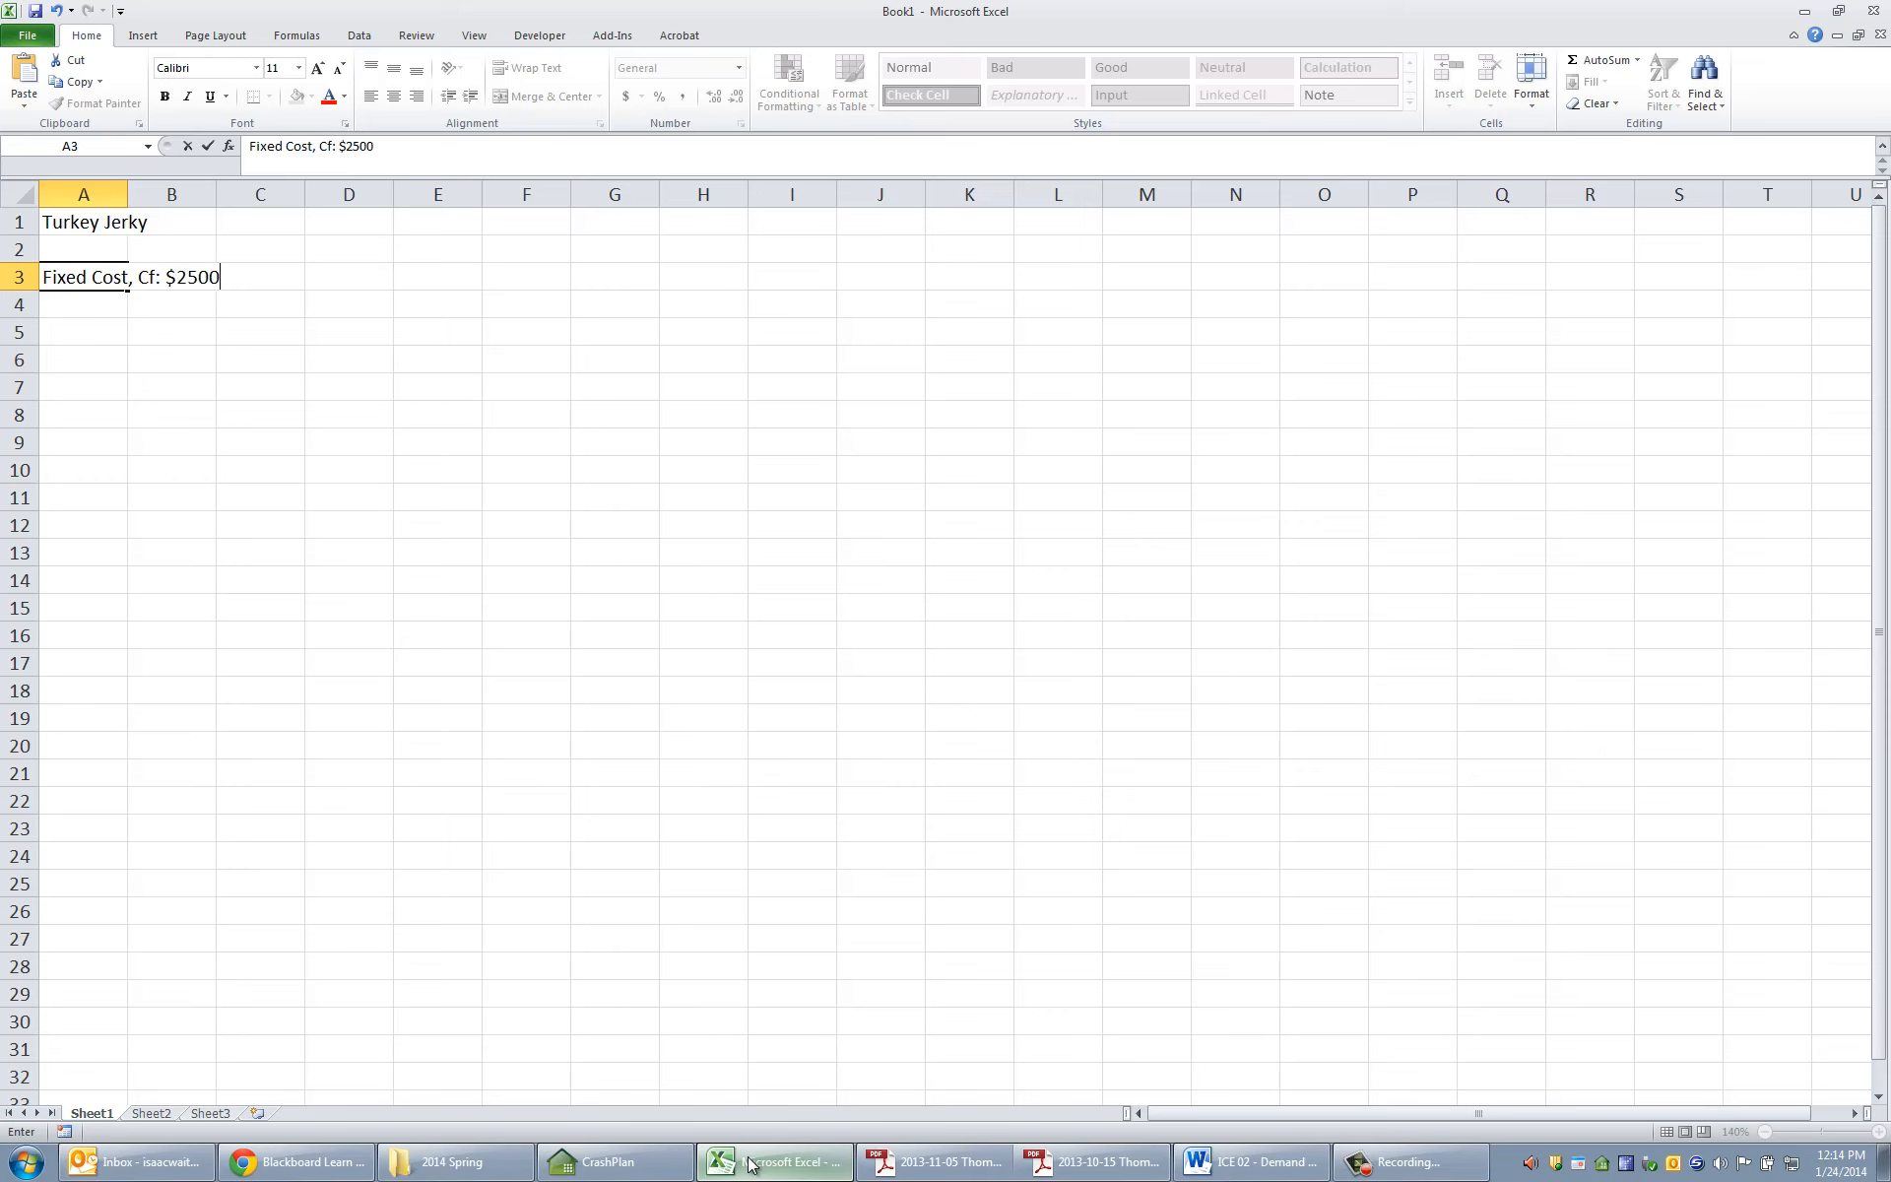
pyautogui.press('Return')
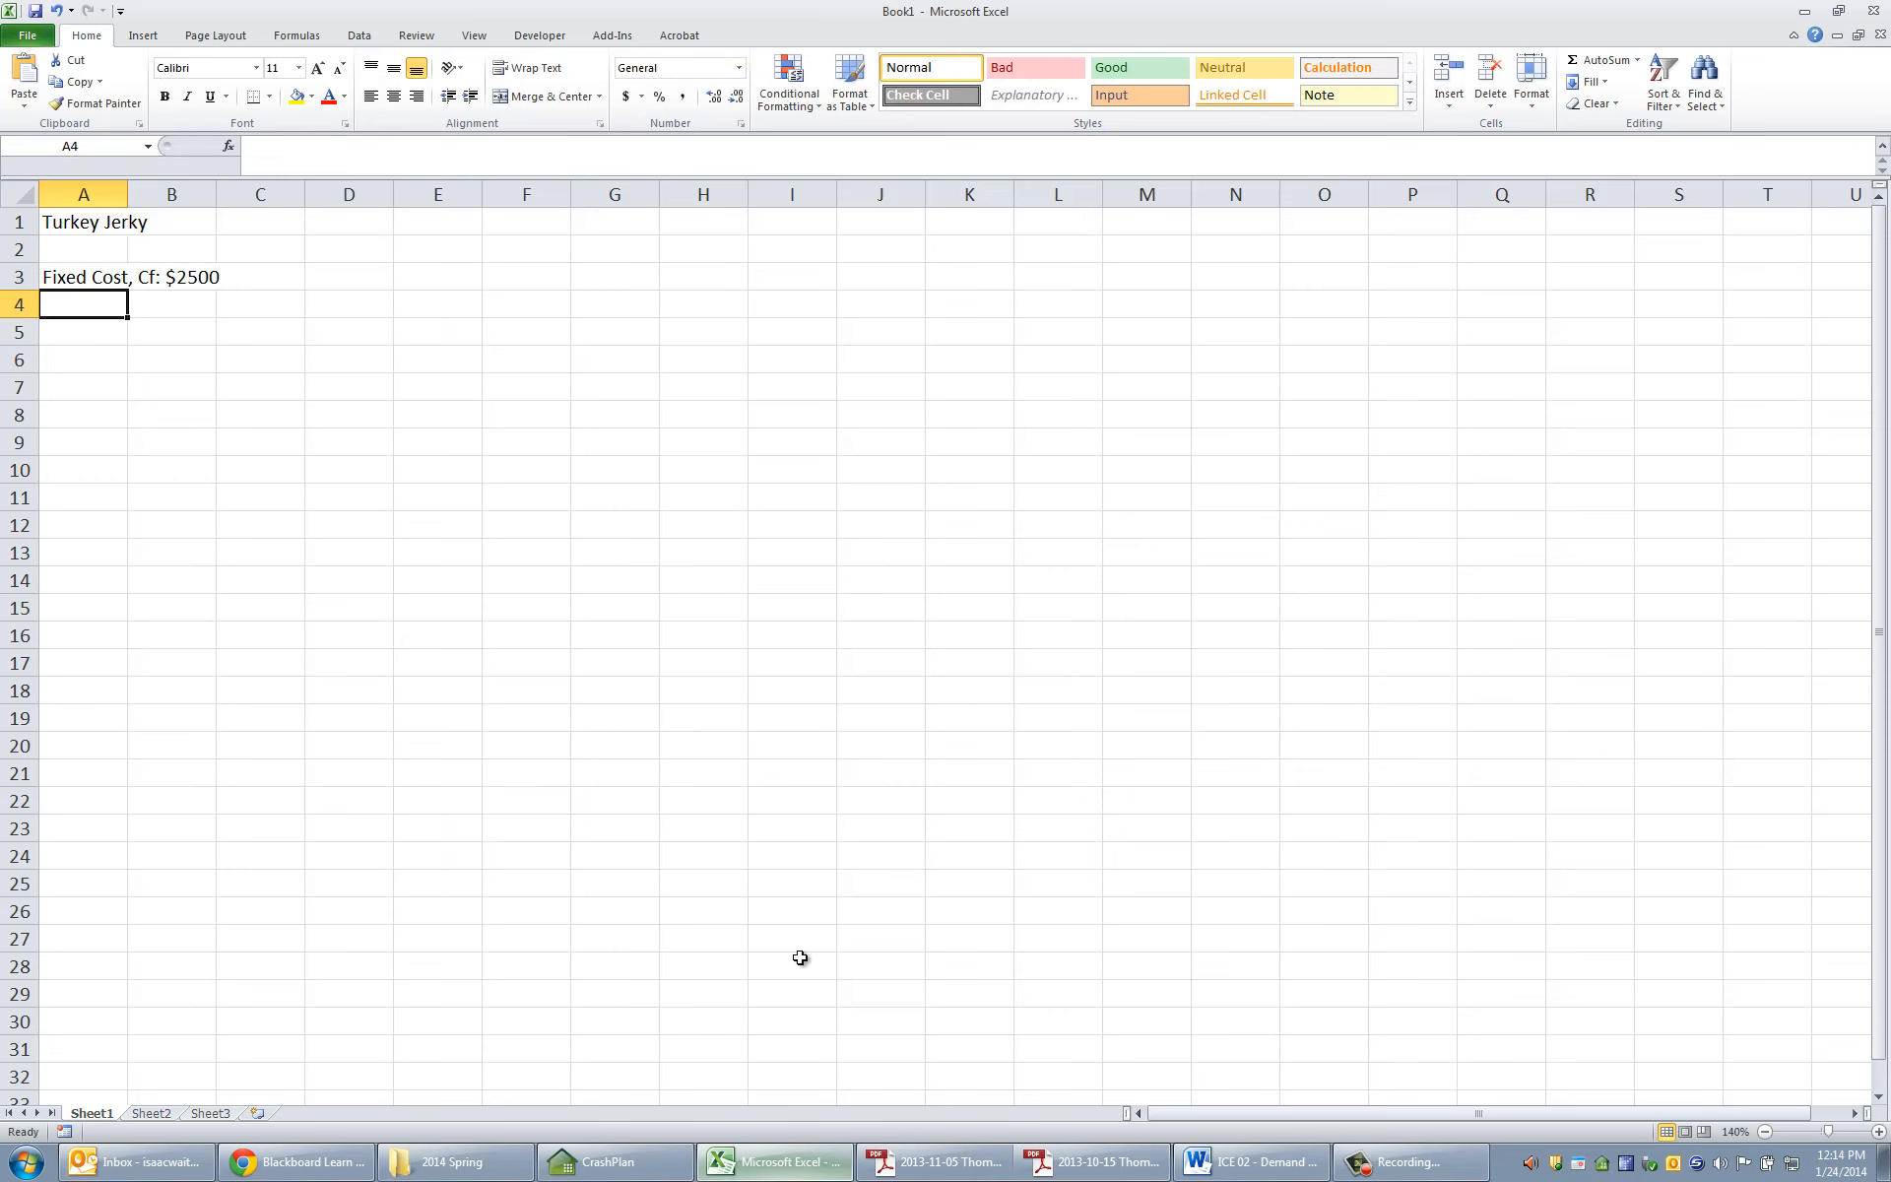
pyautogui.click(140, 194)
pyautogui.moveTo(129, 194); pyautogui.dragTo(168, 194)
# - Remove the amount from the fixed cost label in A3 and enter $2500 in B3 instead
pyautogui.click(123, 304)
pyautogui.click(128, 277)
pyautogui.moveTo(338, 146); pyautogui.dragTo(614, 140)
pyautogui.hotkey('ctrl', 'x')
pyautogui.press('Return')
pyautogui.press('Up')
pyautogui.press('Right')
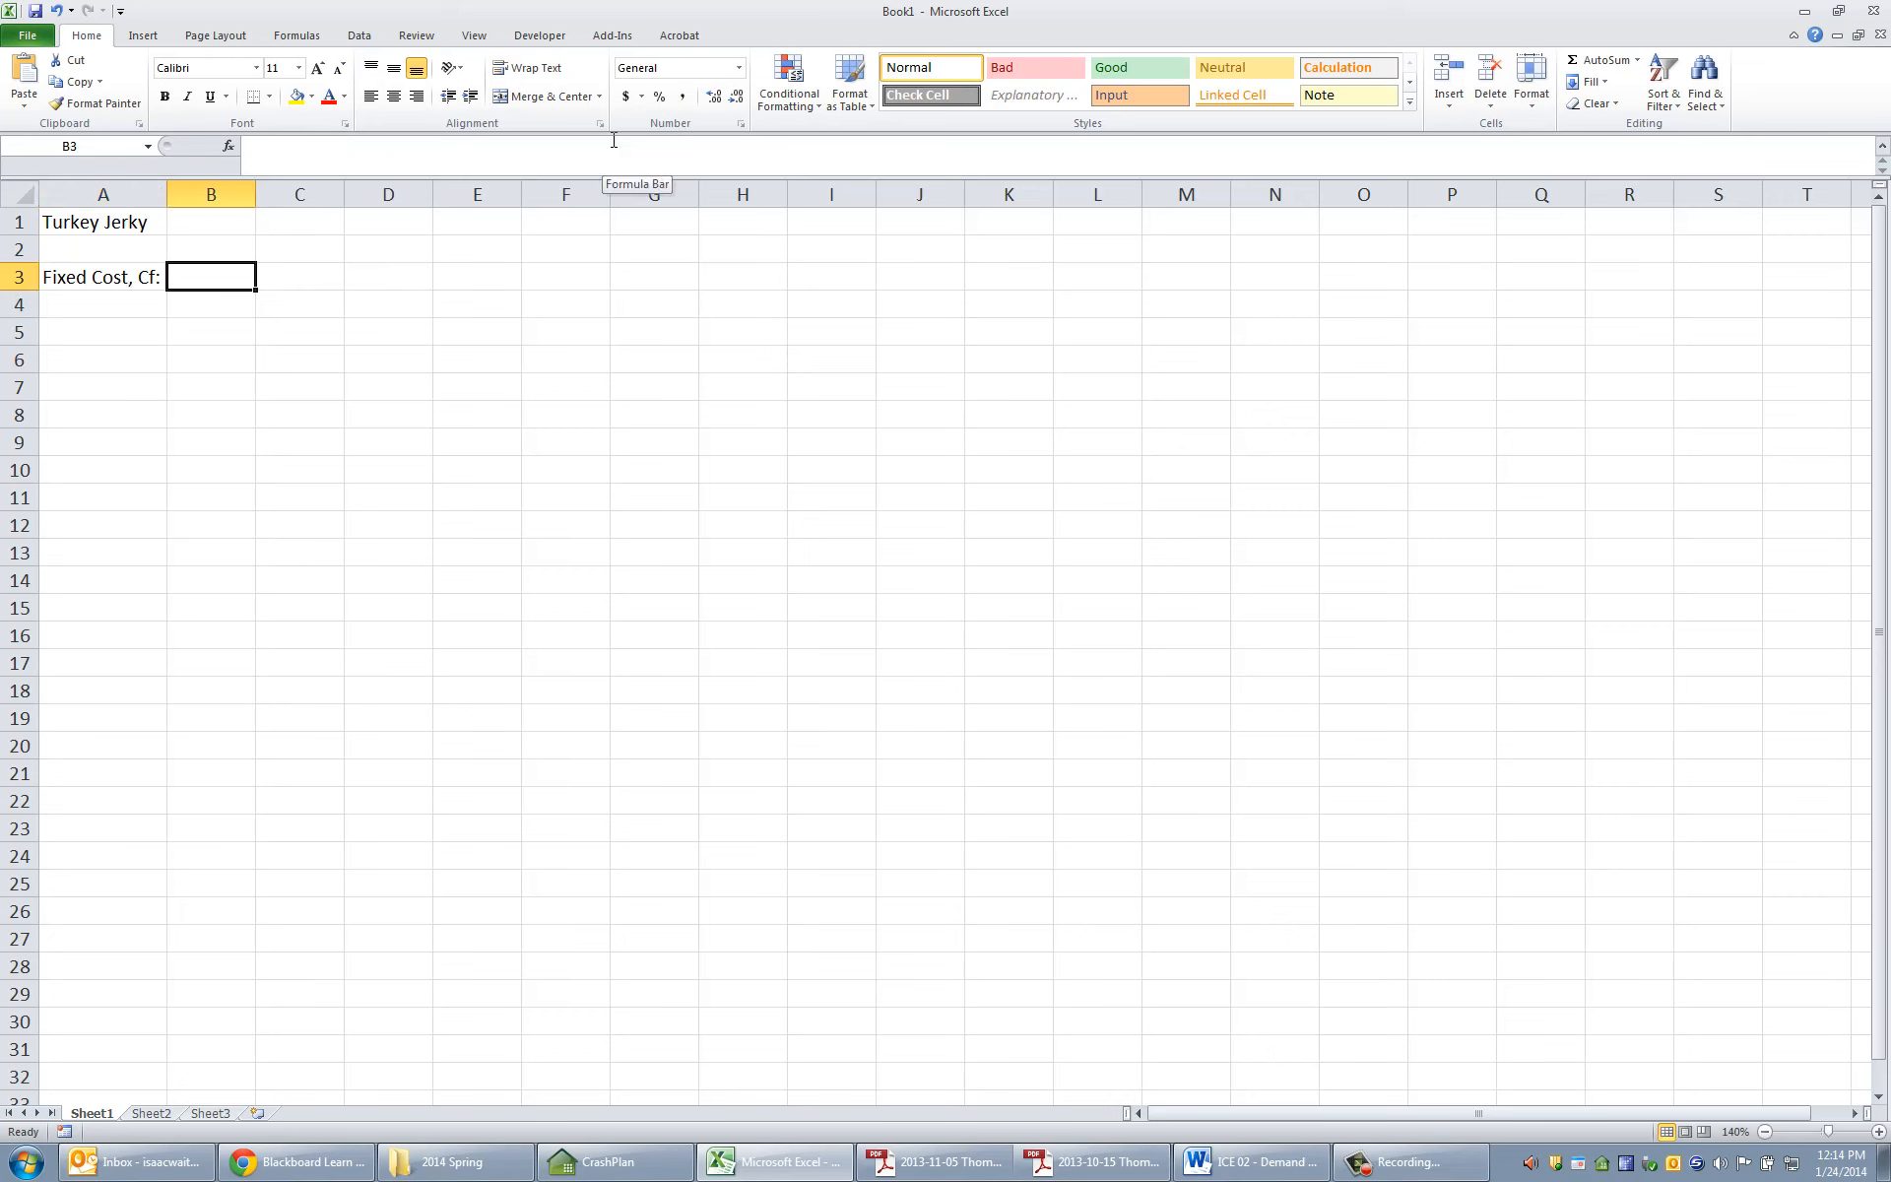
pyautogui.write('$2500')
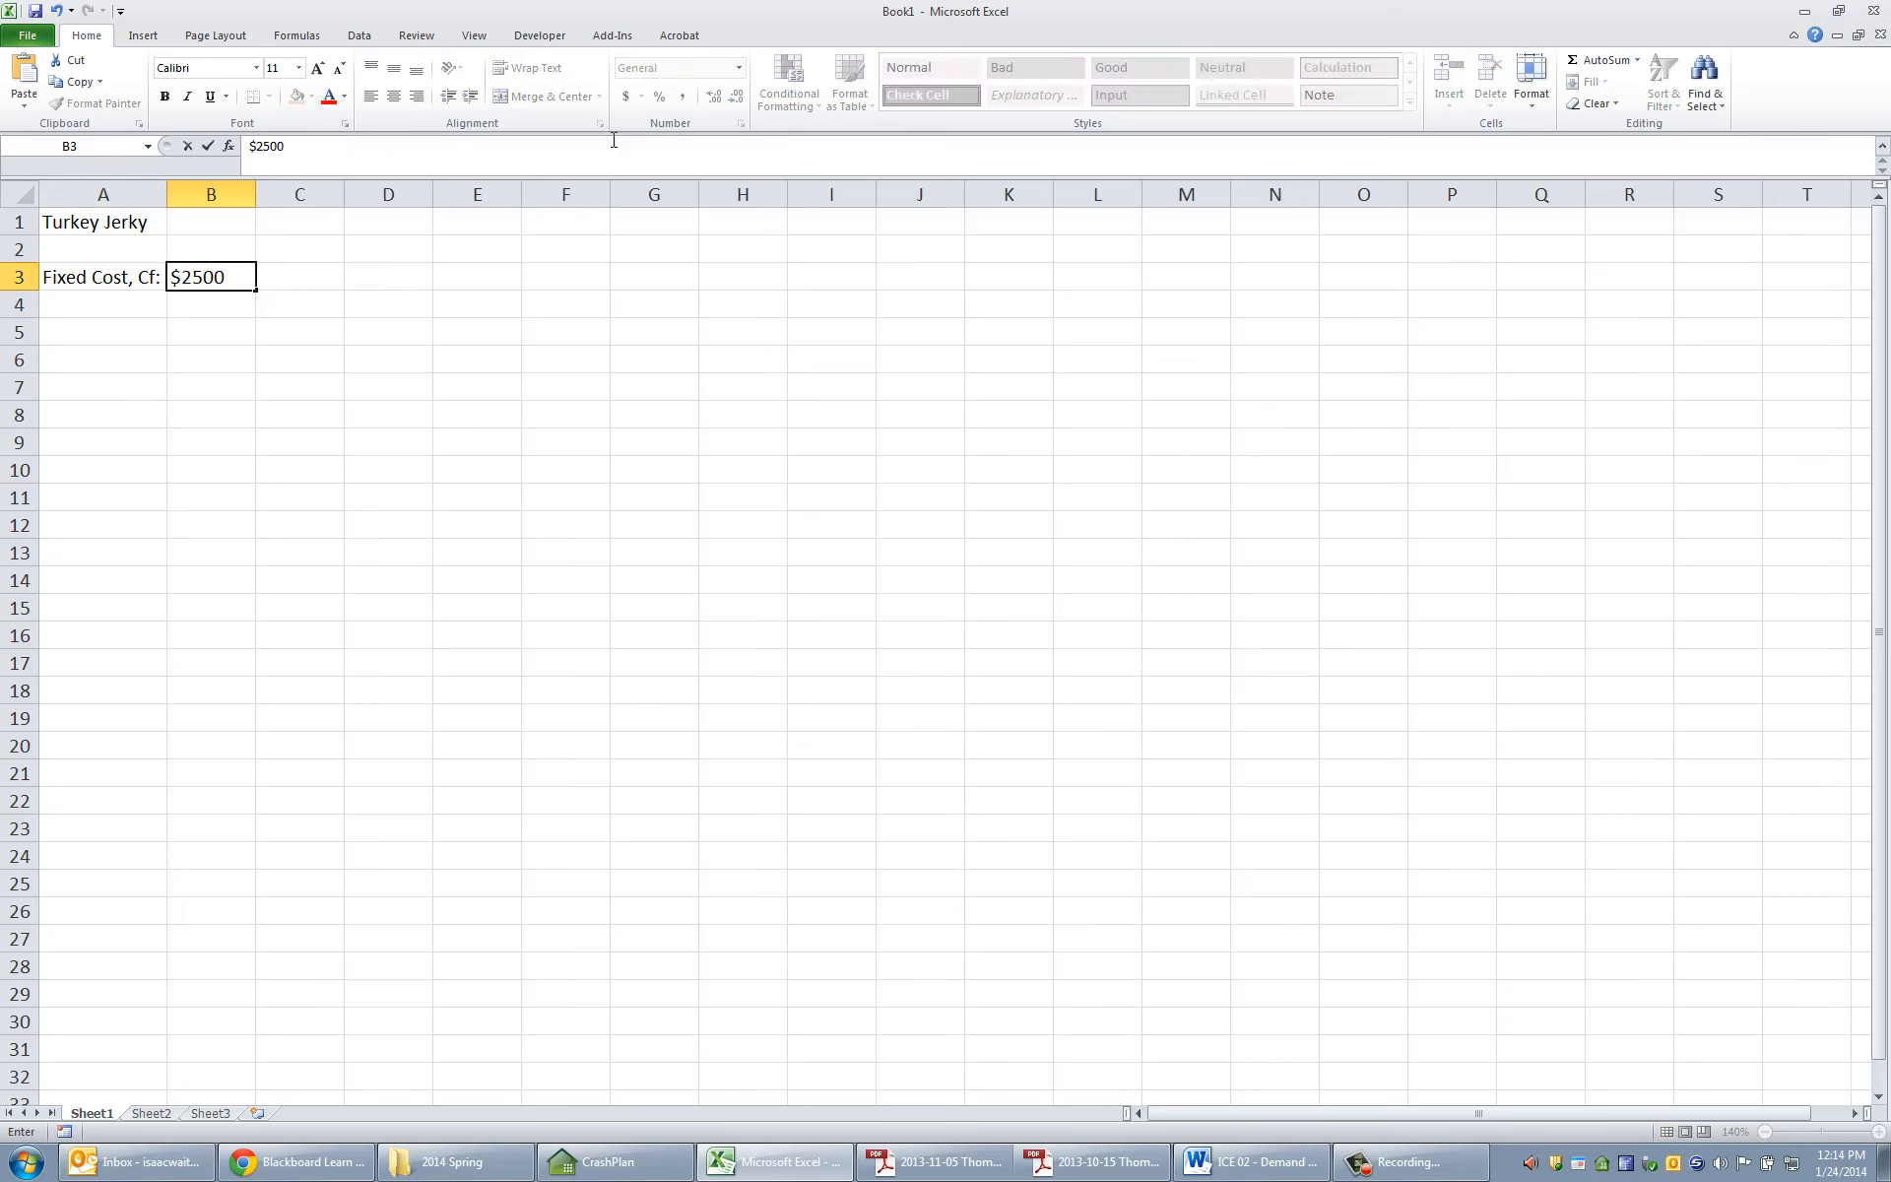
pyautogui.press('Return')
# - Add "Variable cost per unit, cv:" in A4 with $10 in B4, and autofit column A to the label
pyautogui.press('Left')
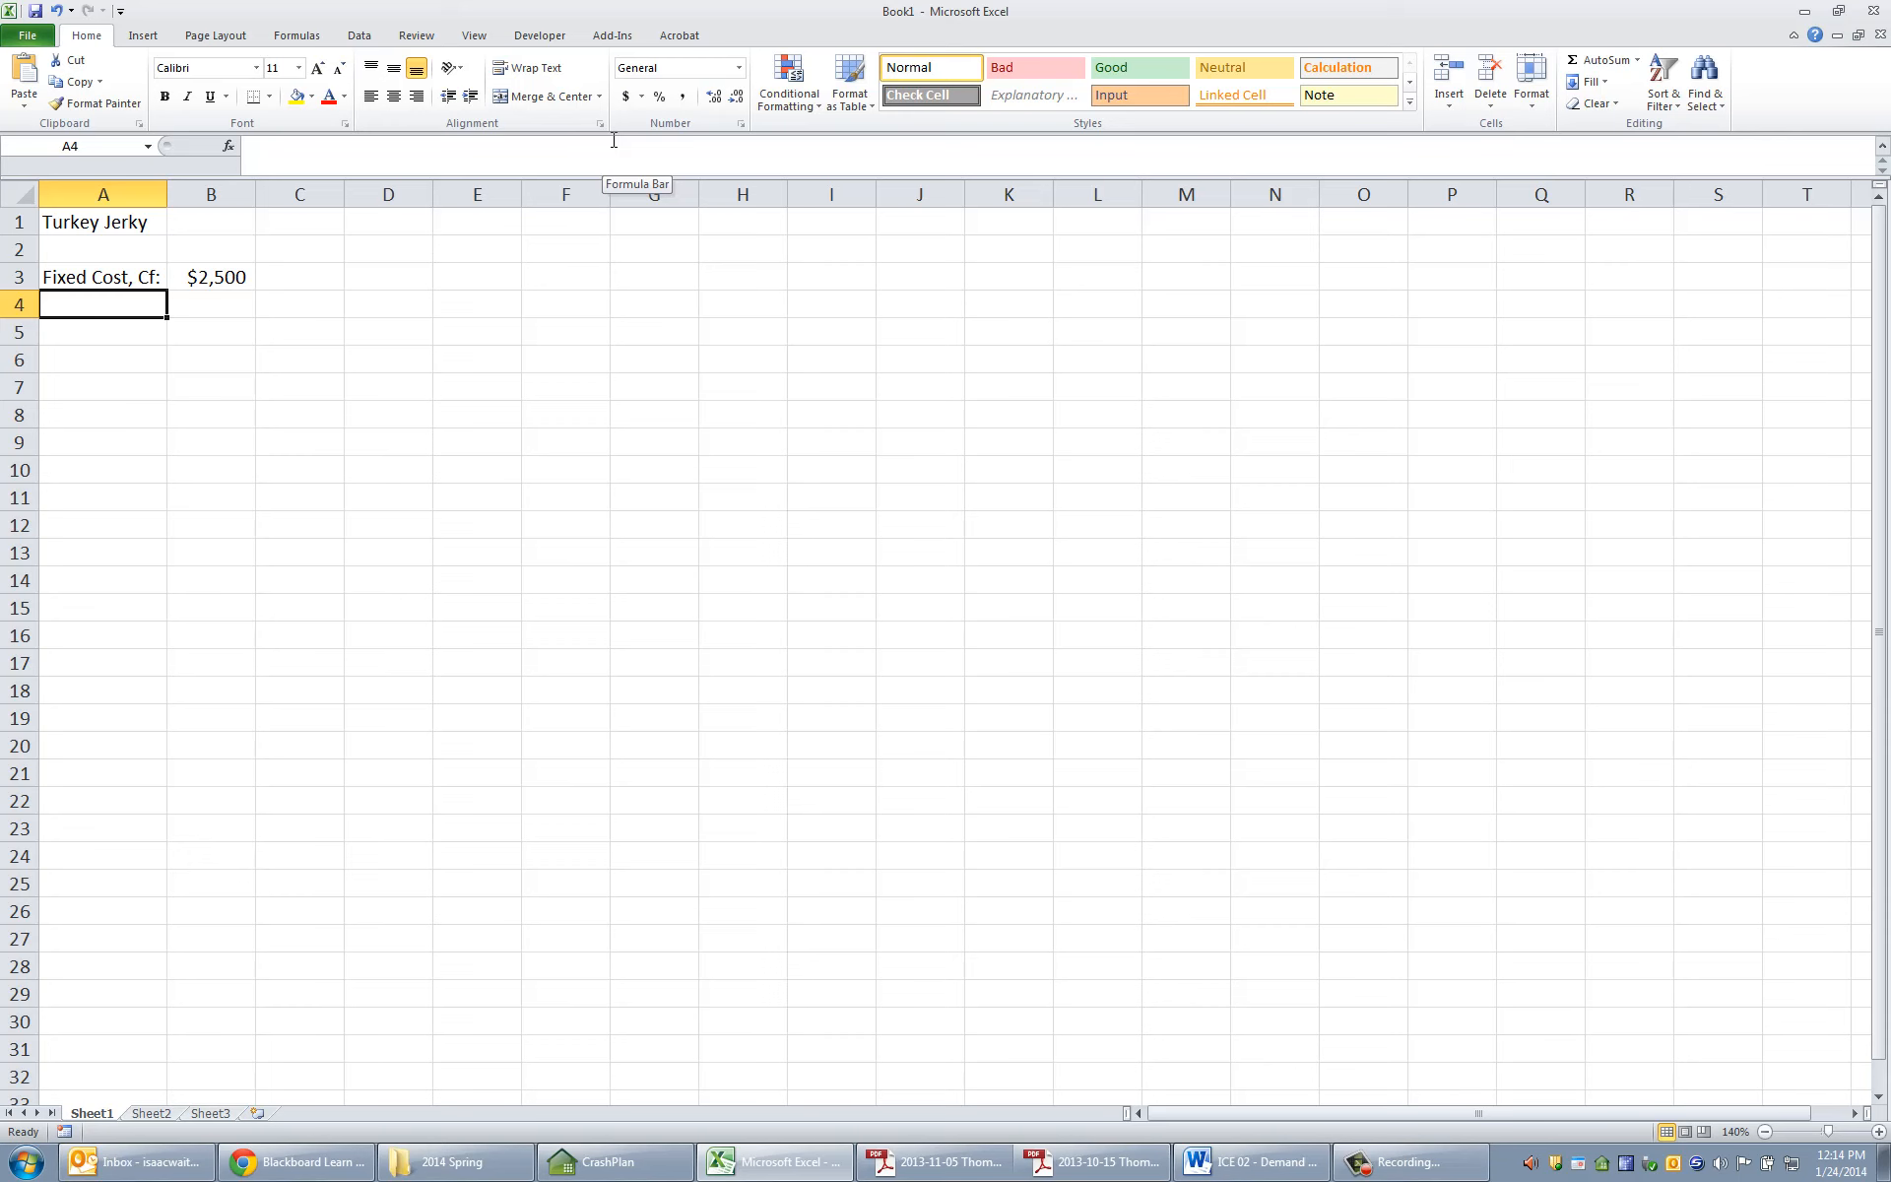
pyautogui.write('Va')
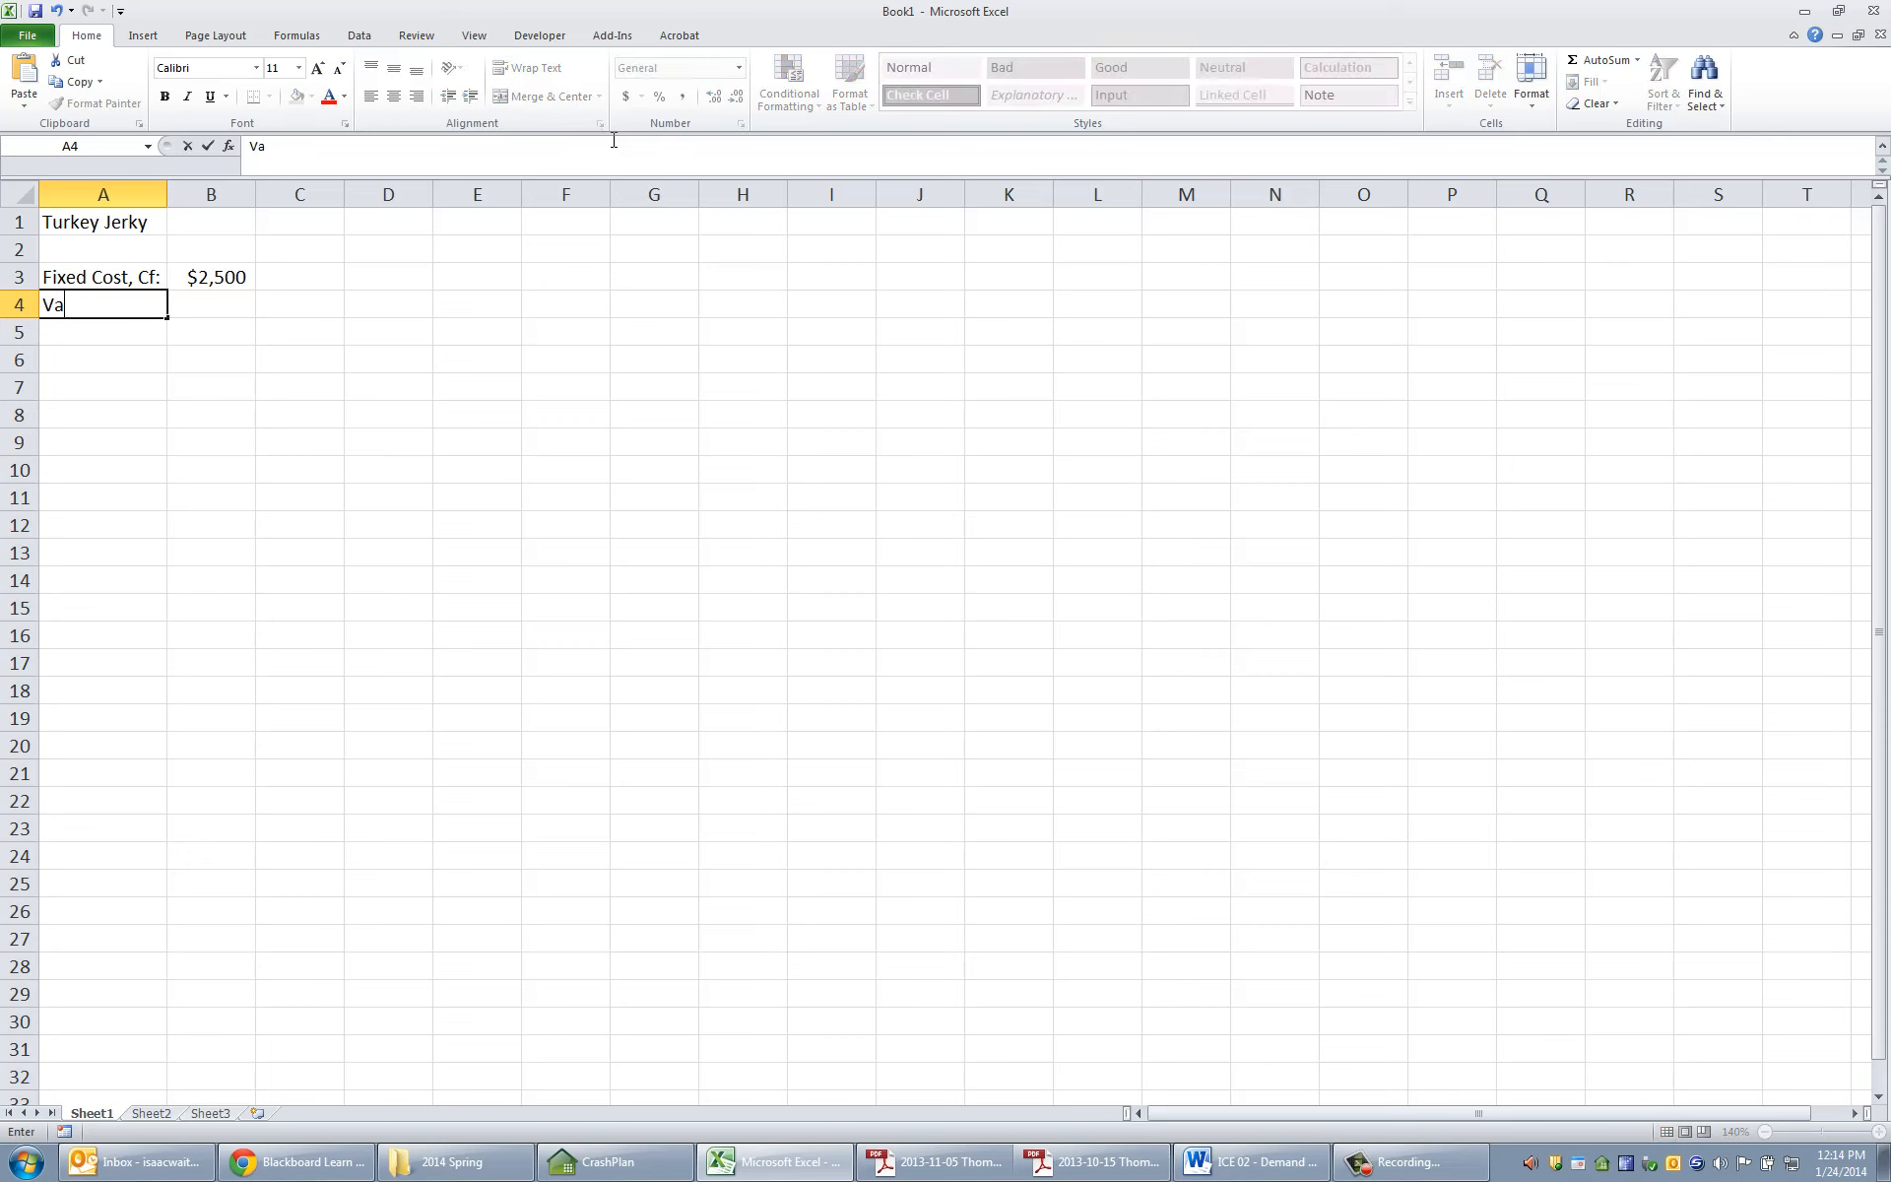
pyautogui.write('riable cost per unit, cv:')
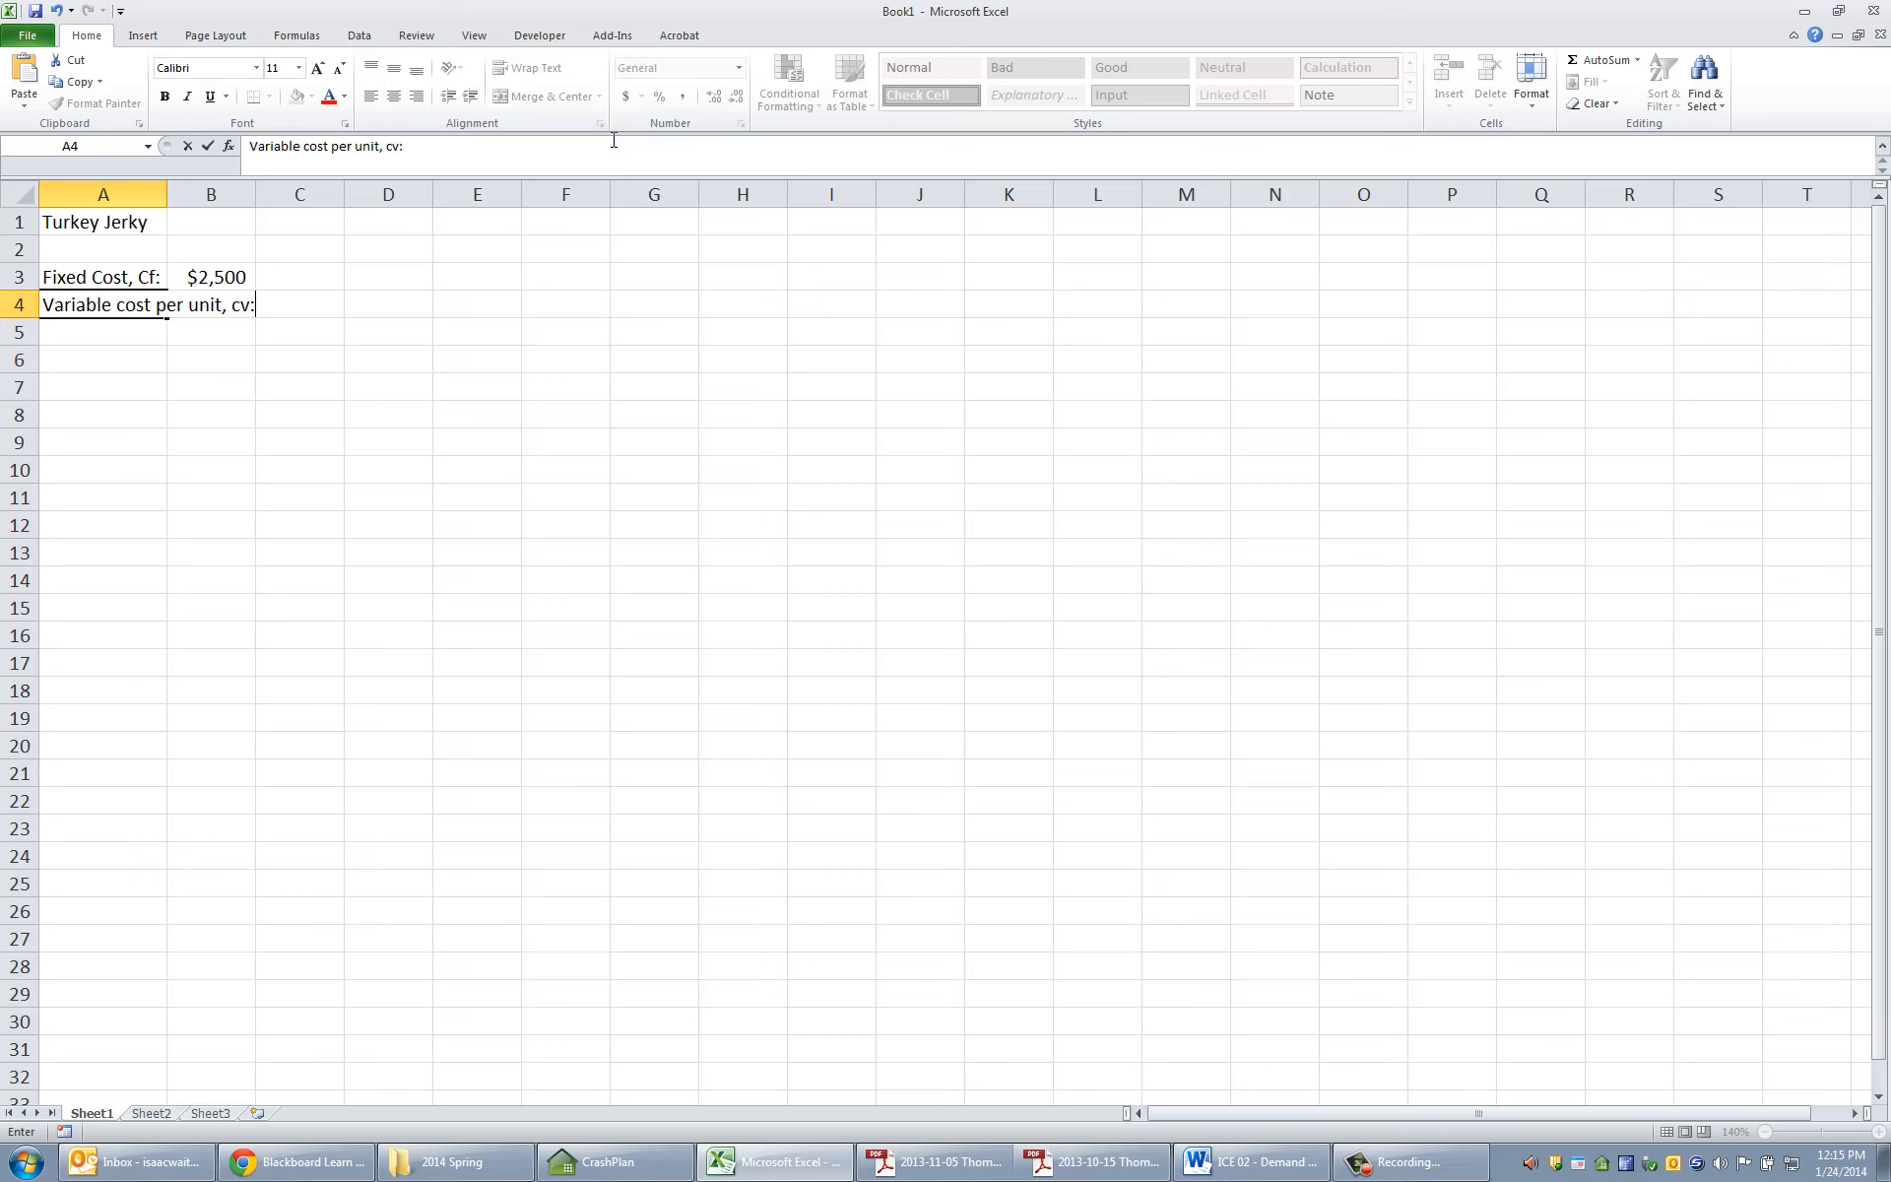
pyautogui.press('Tab')
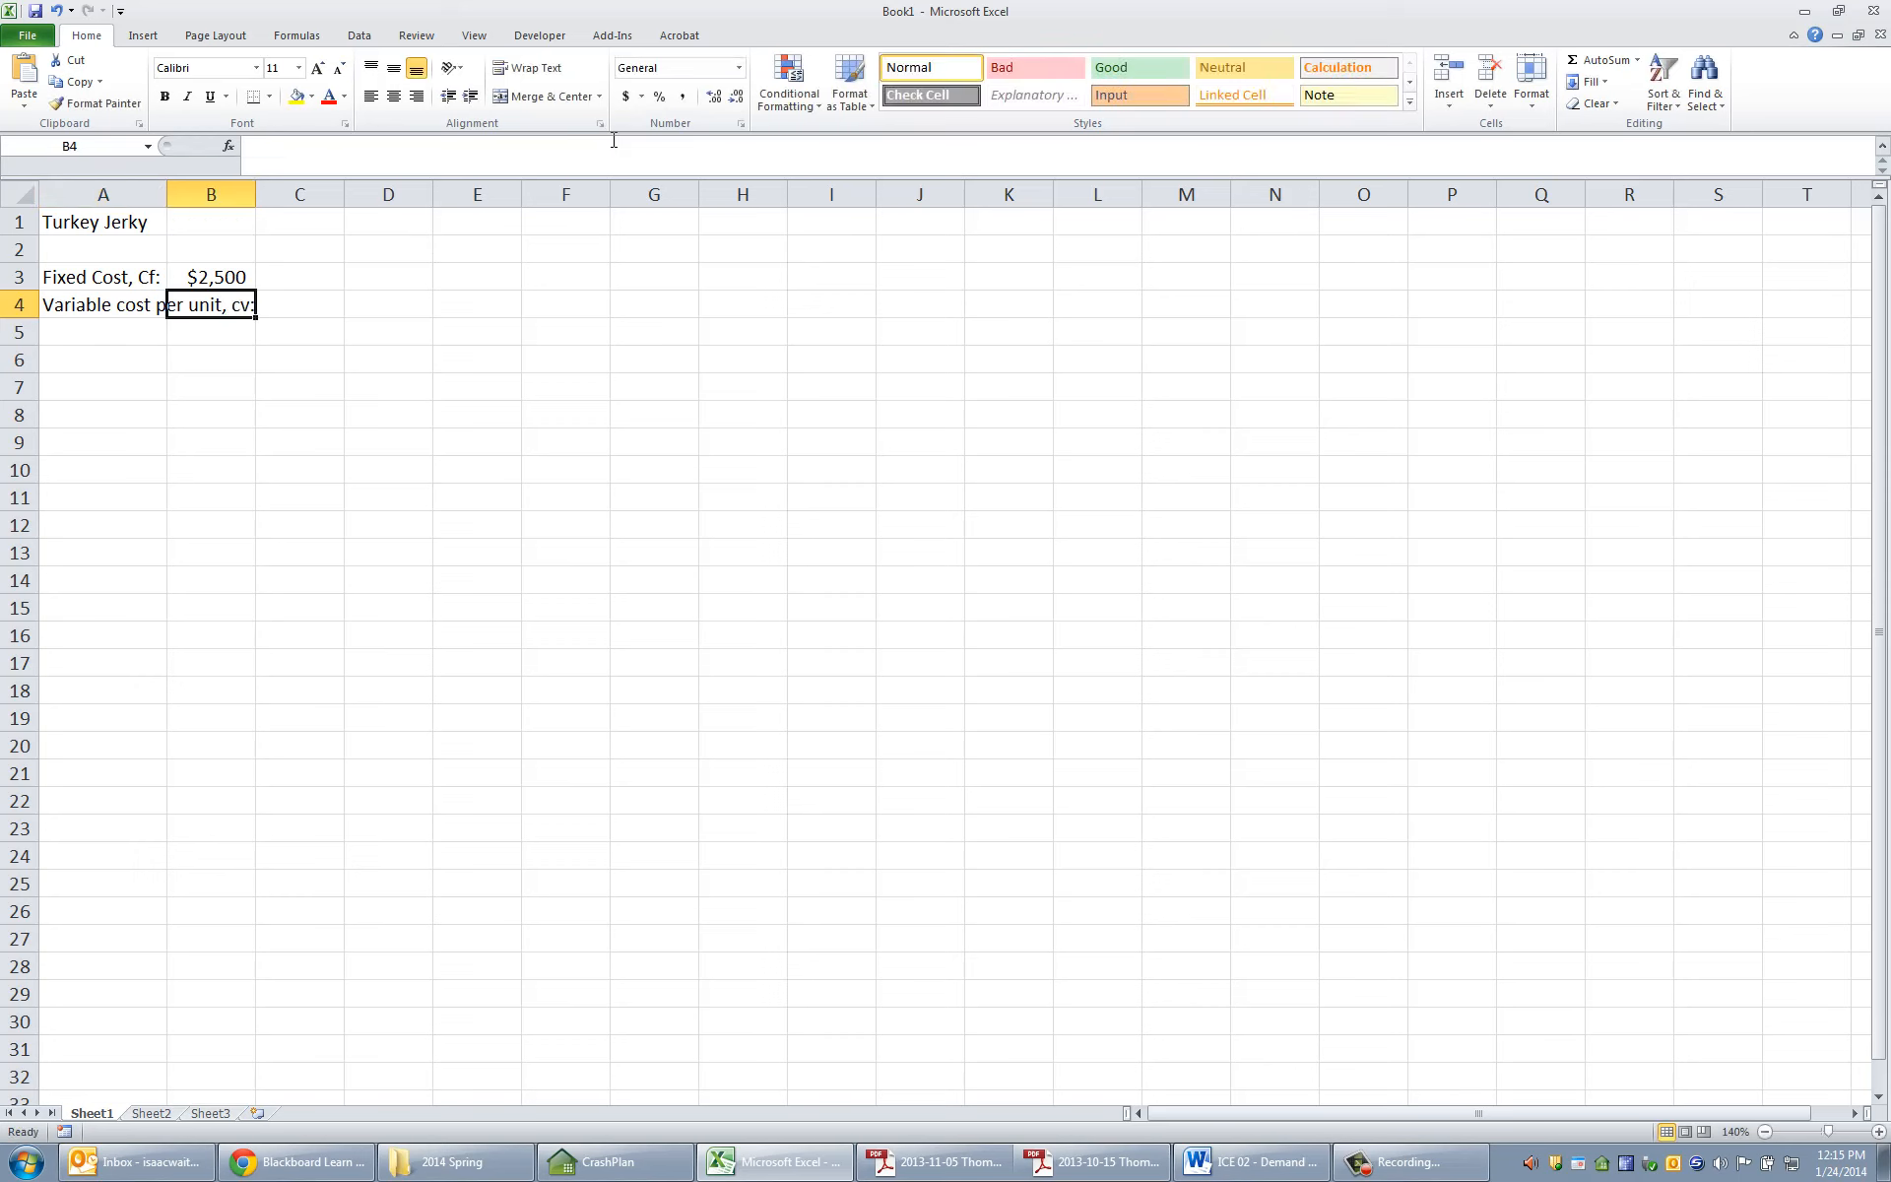
pyautogui.write('$10')
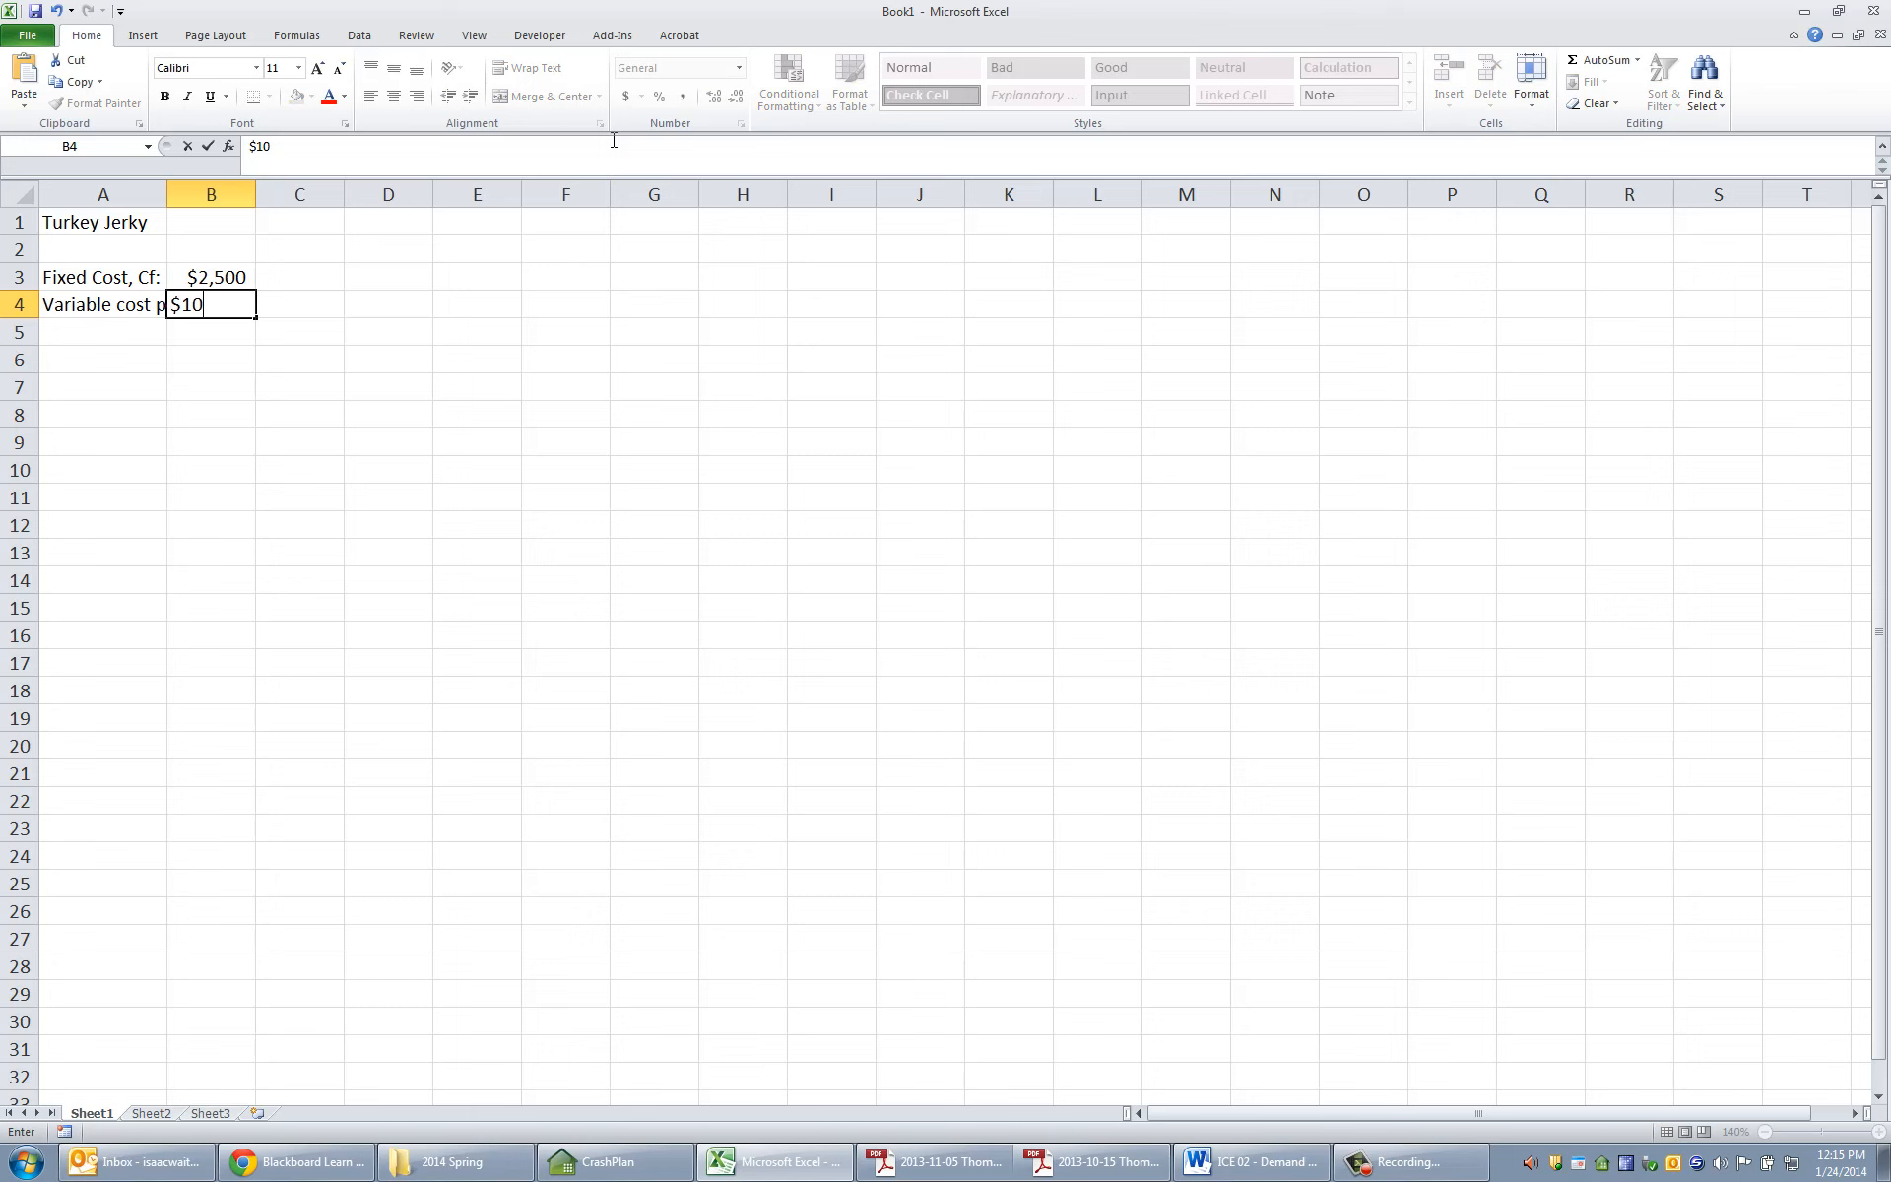
pyautogui.press('Return')
pyautogui.doubleClick(167, 194)
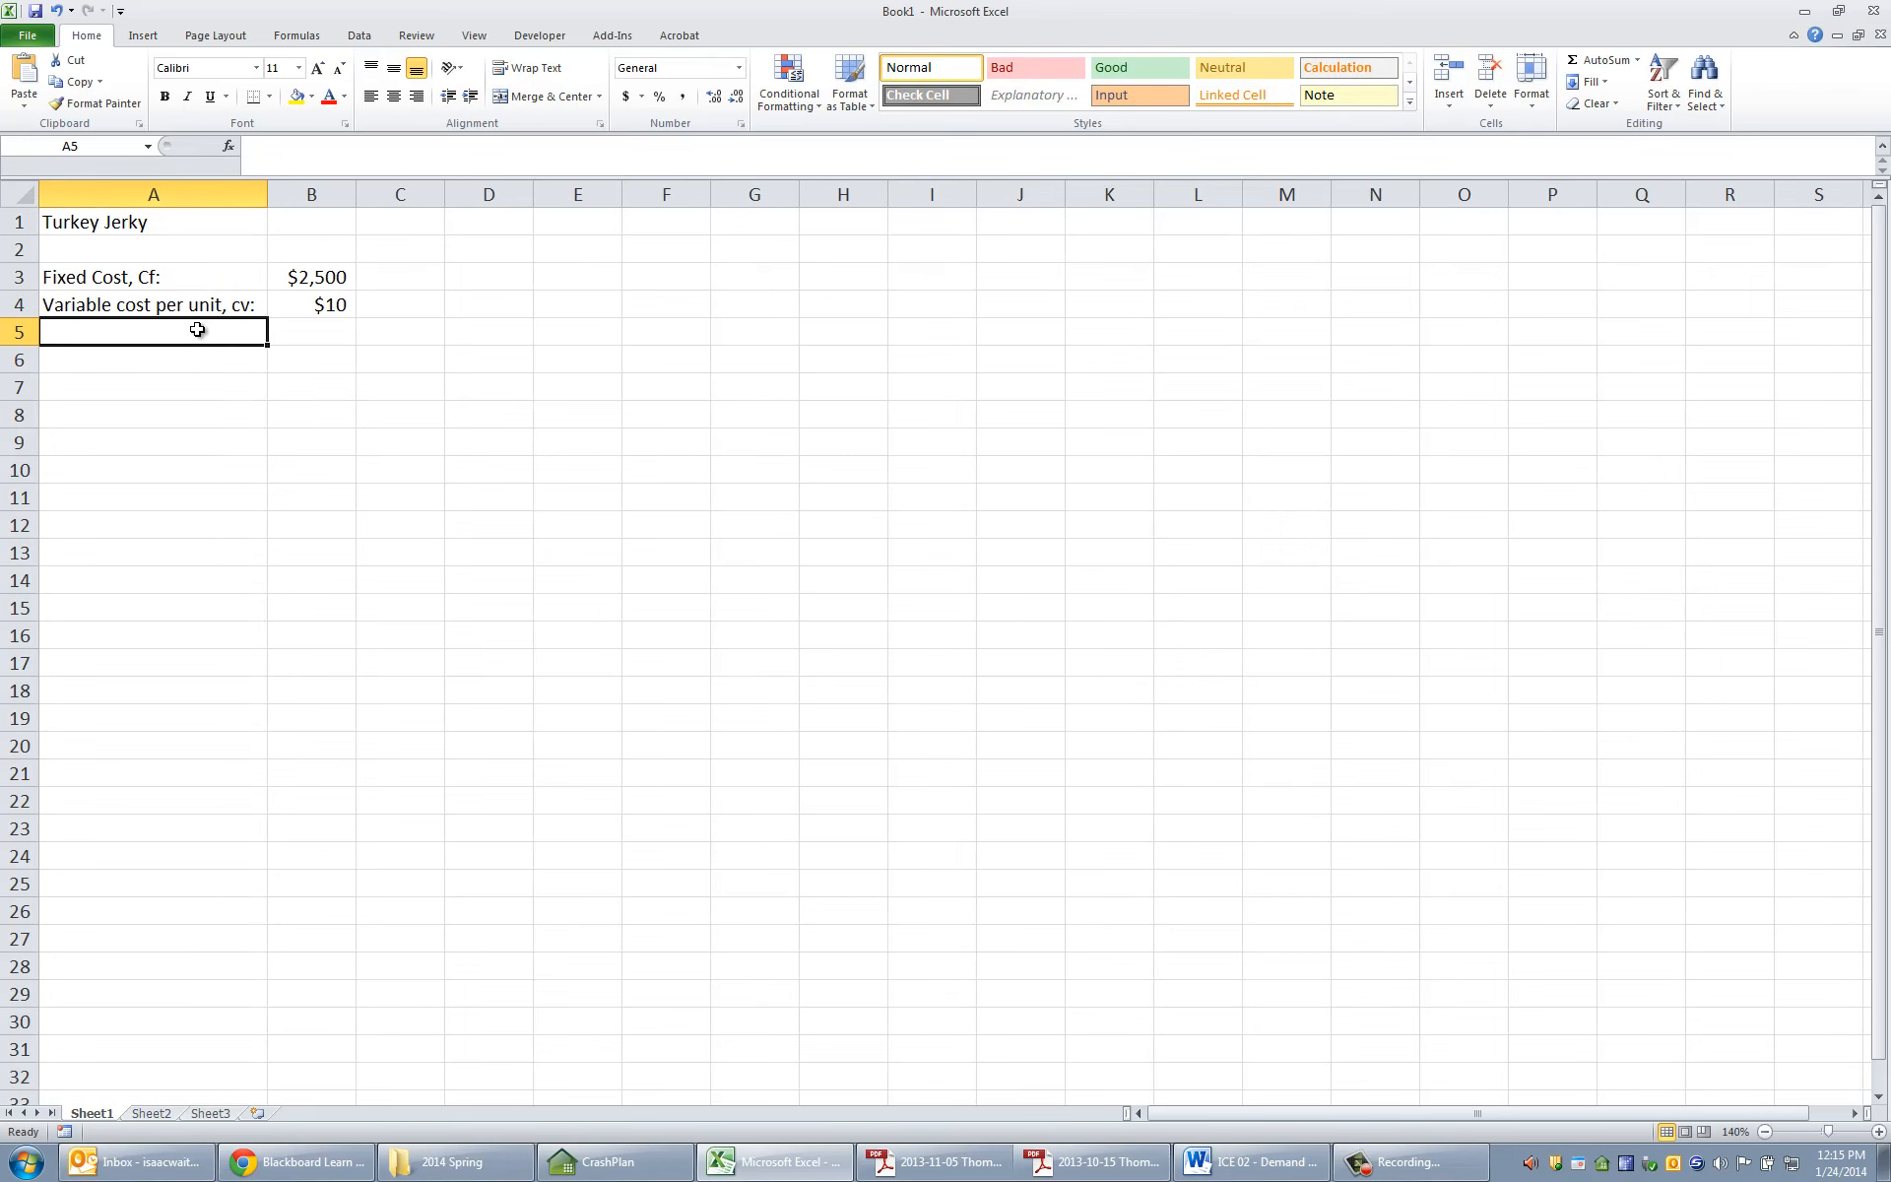
# - Label A5 "a (int):" and enter $50 in B5
pyautogui.write('a (int')
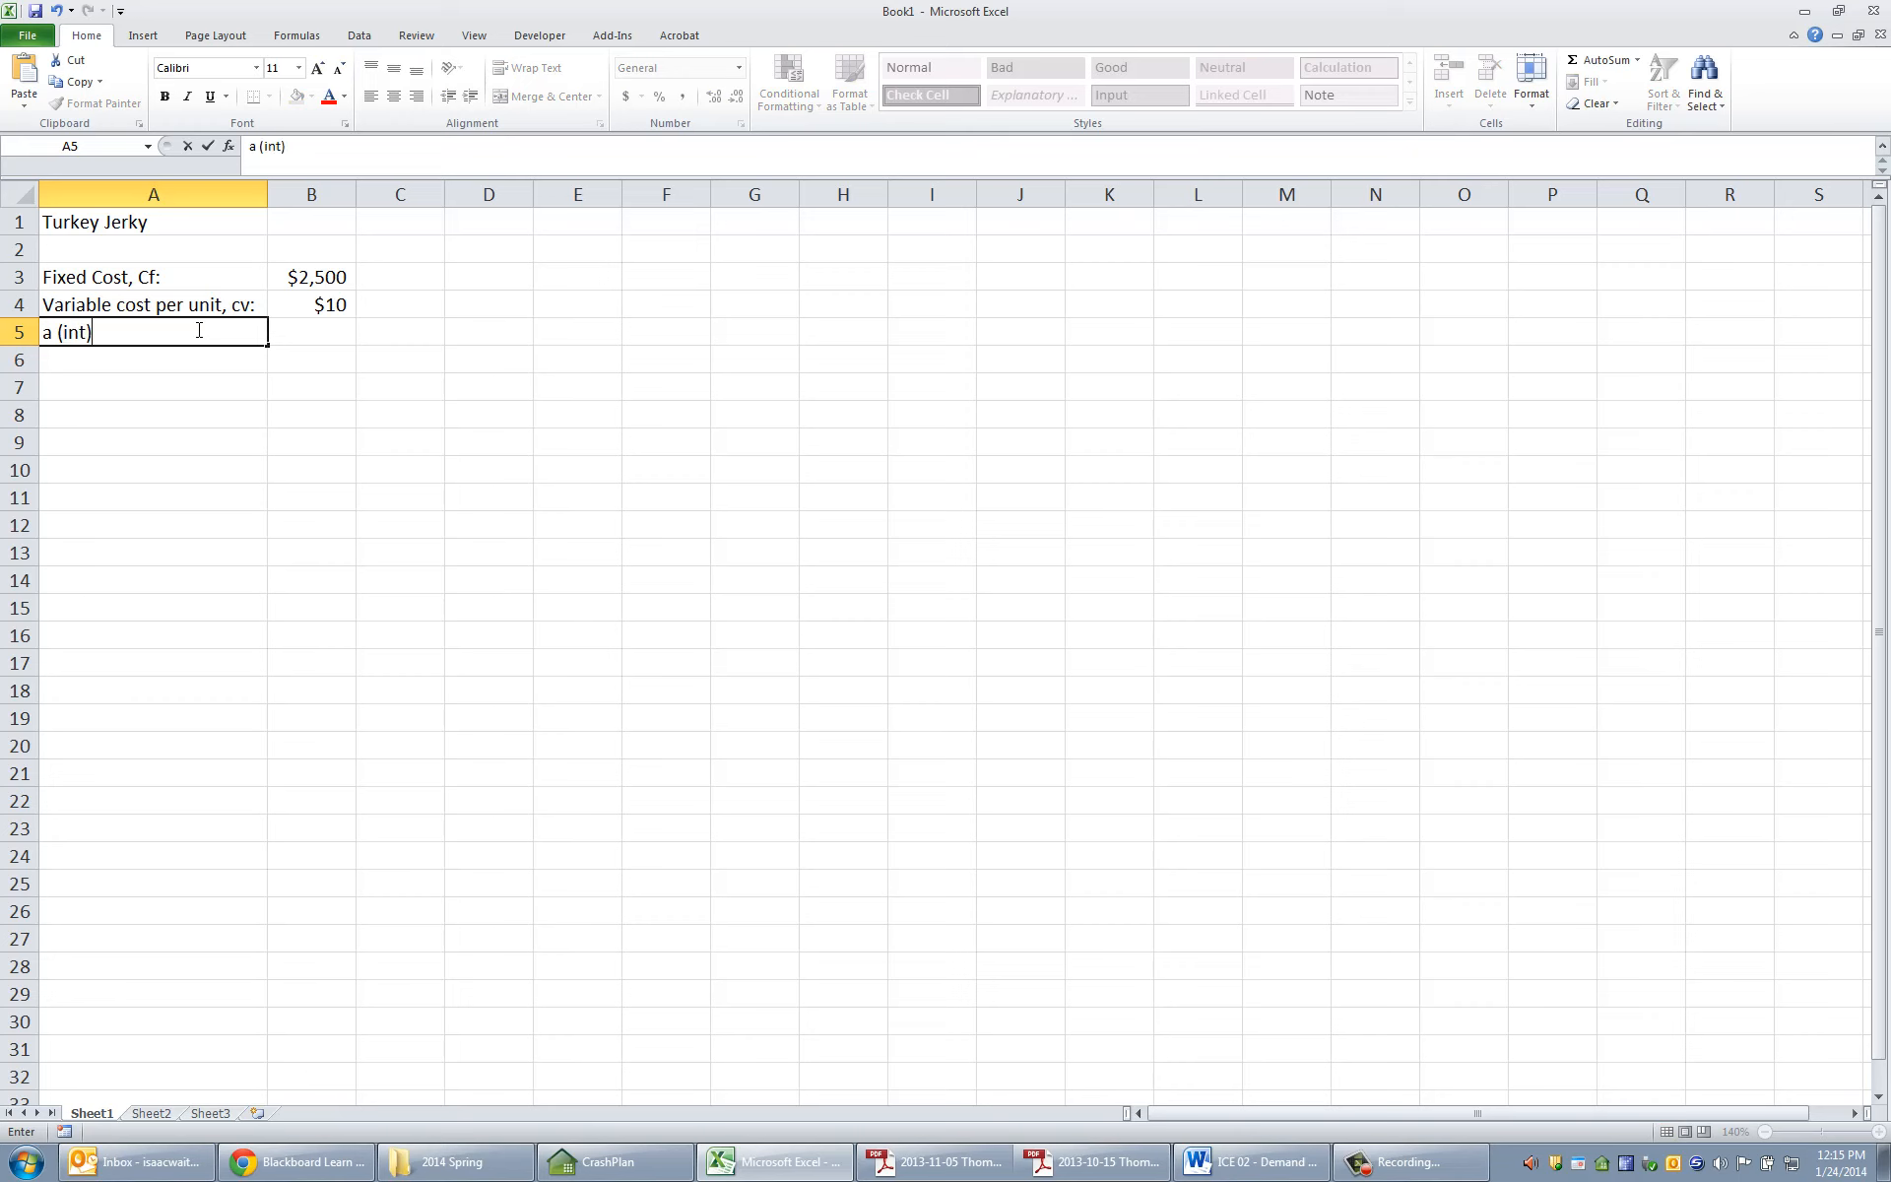
pyautogui.write('):')
pyautogui.press('Tab')
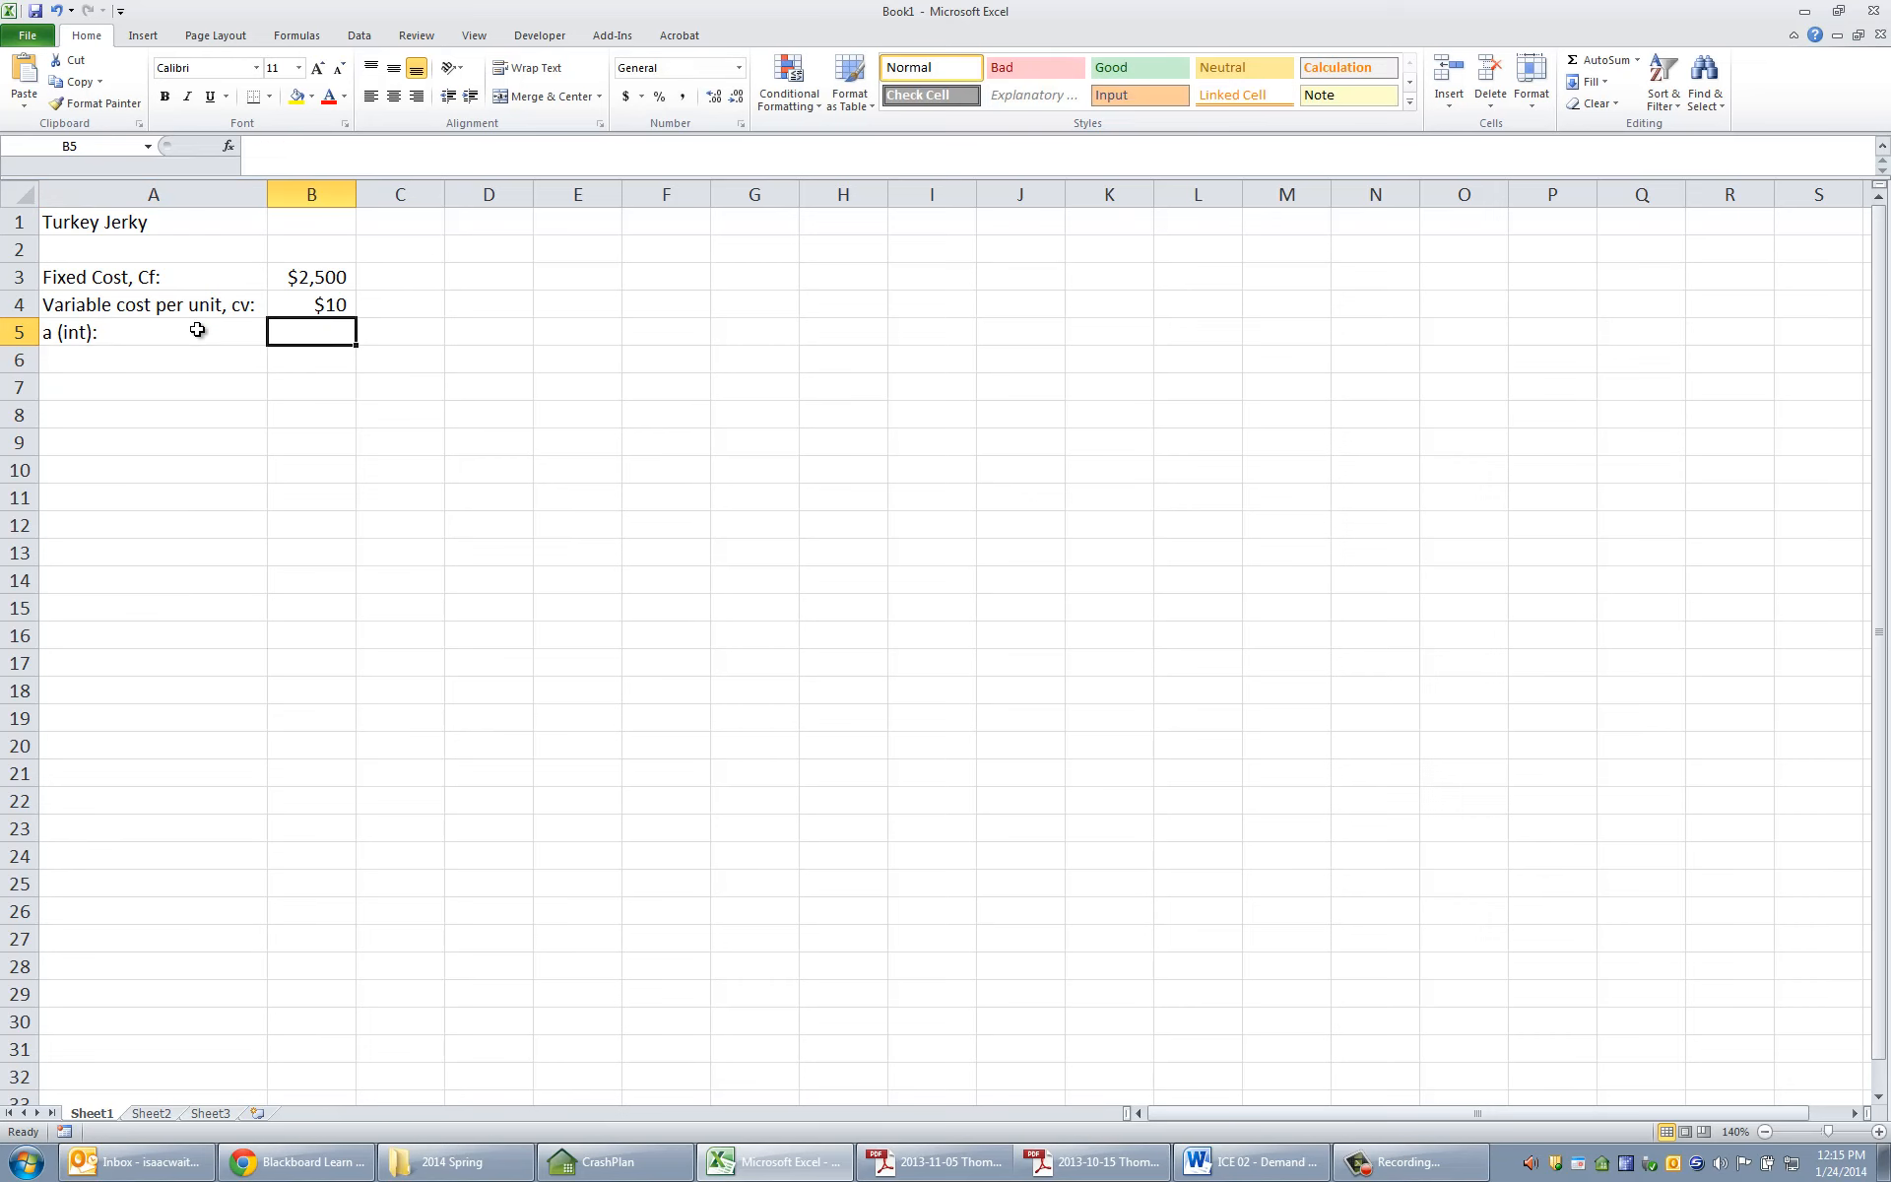
pyautogui.write('$50')
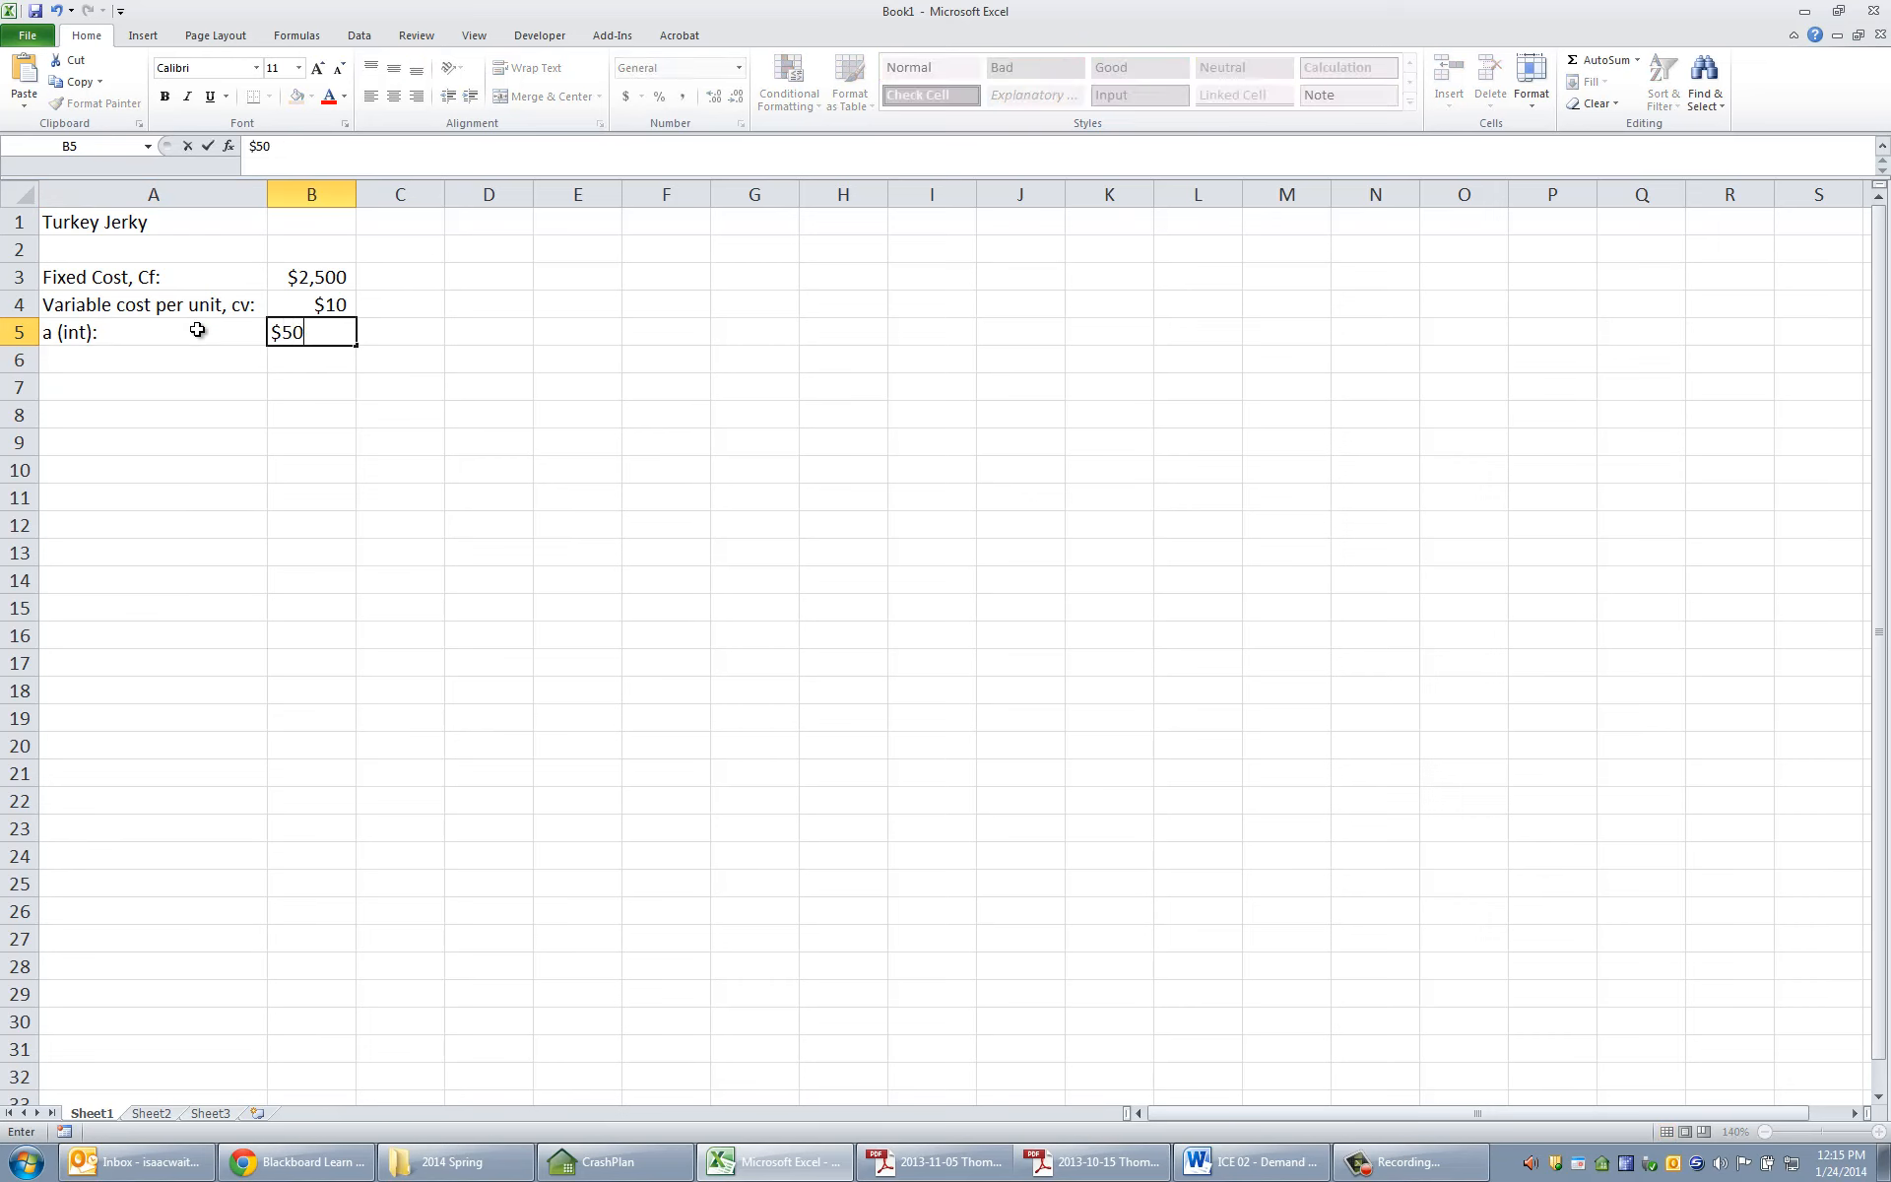
pyautogui.press('Return')
# - Label A6 "b (slope):" and enter 0.1 in B6 with the General number format
pyautogui.write('b (slope):')
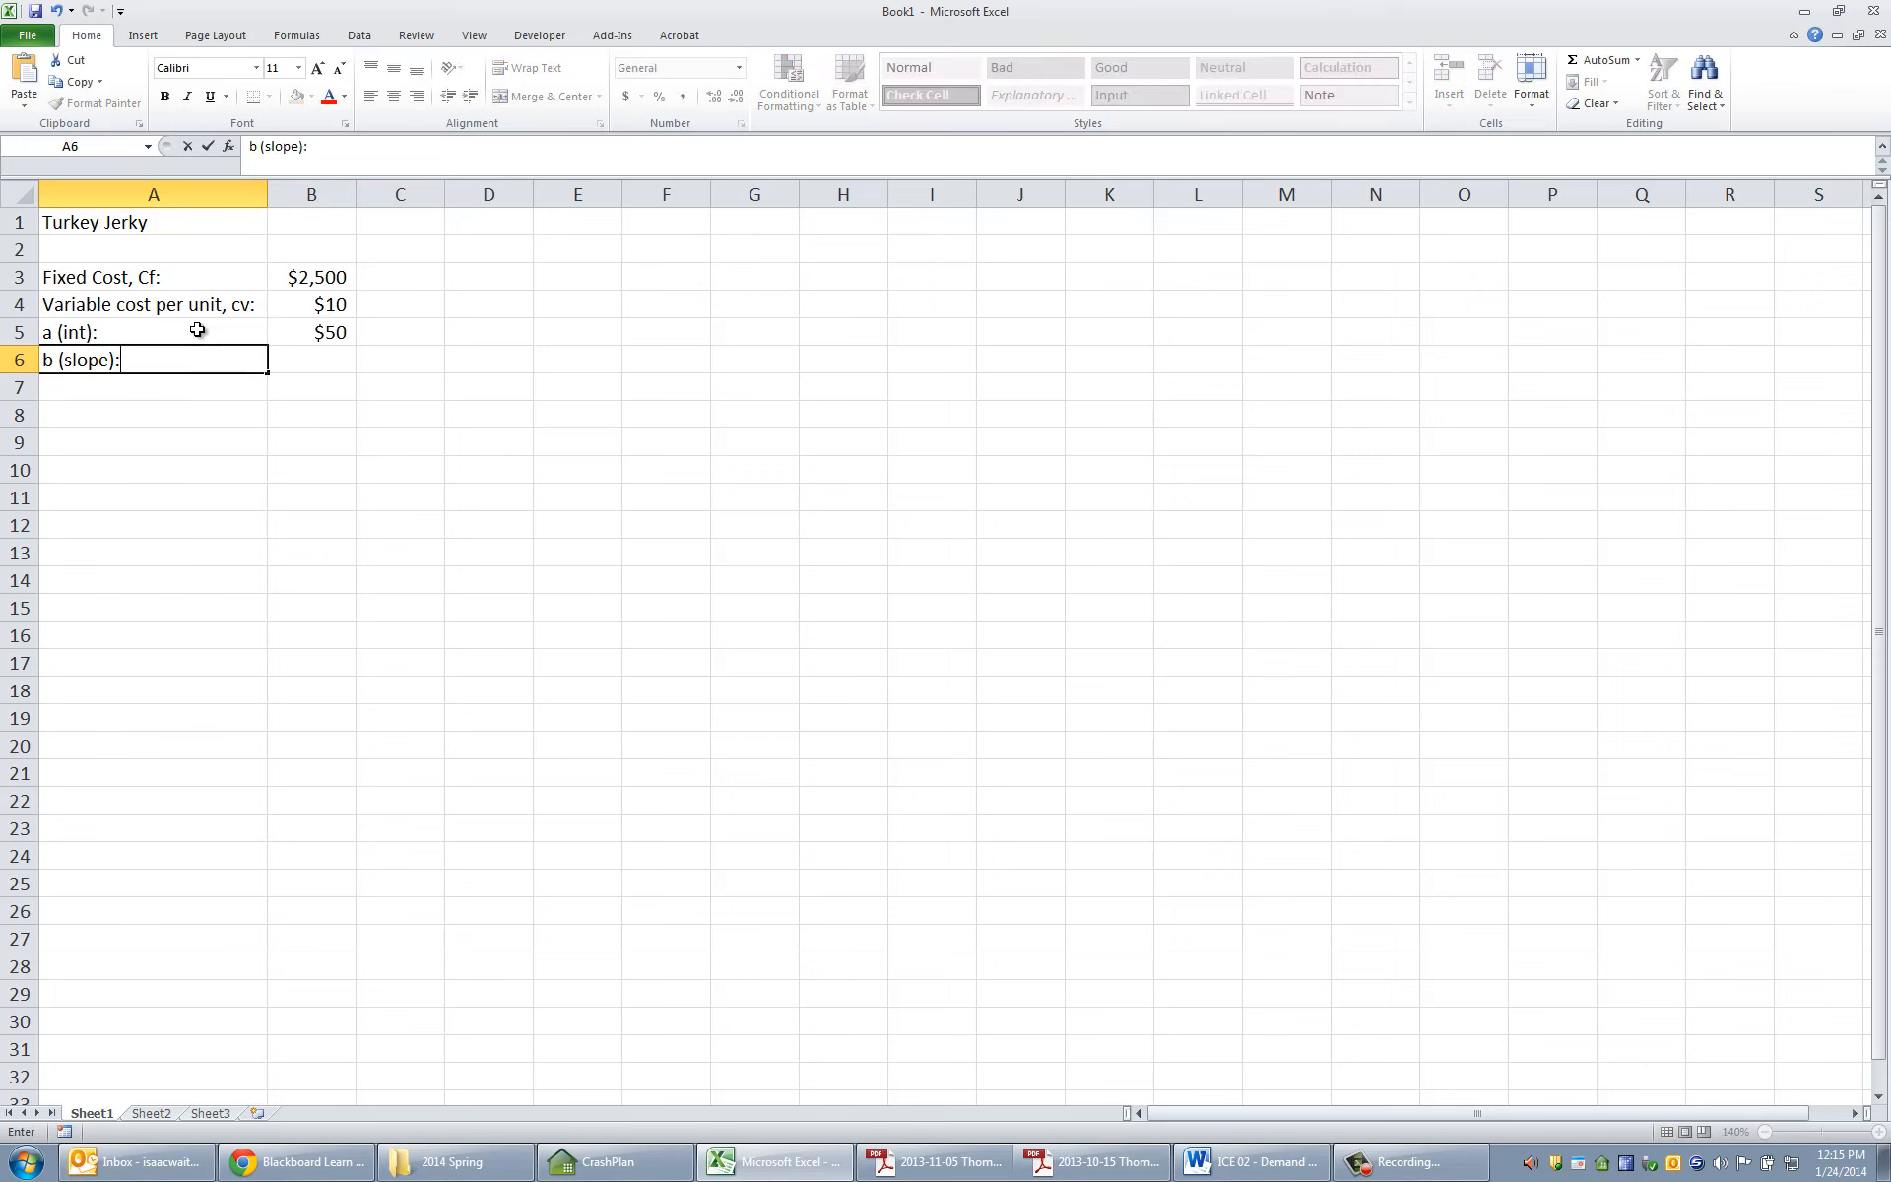
pyautogui.press('Tab')
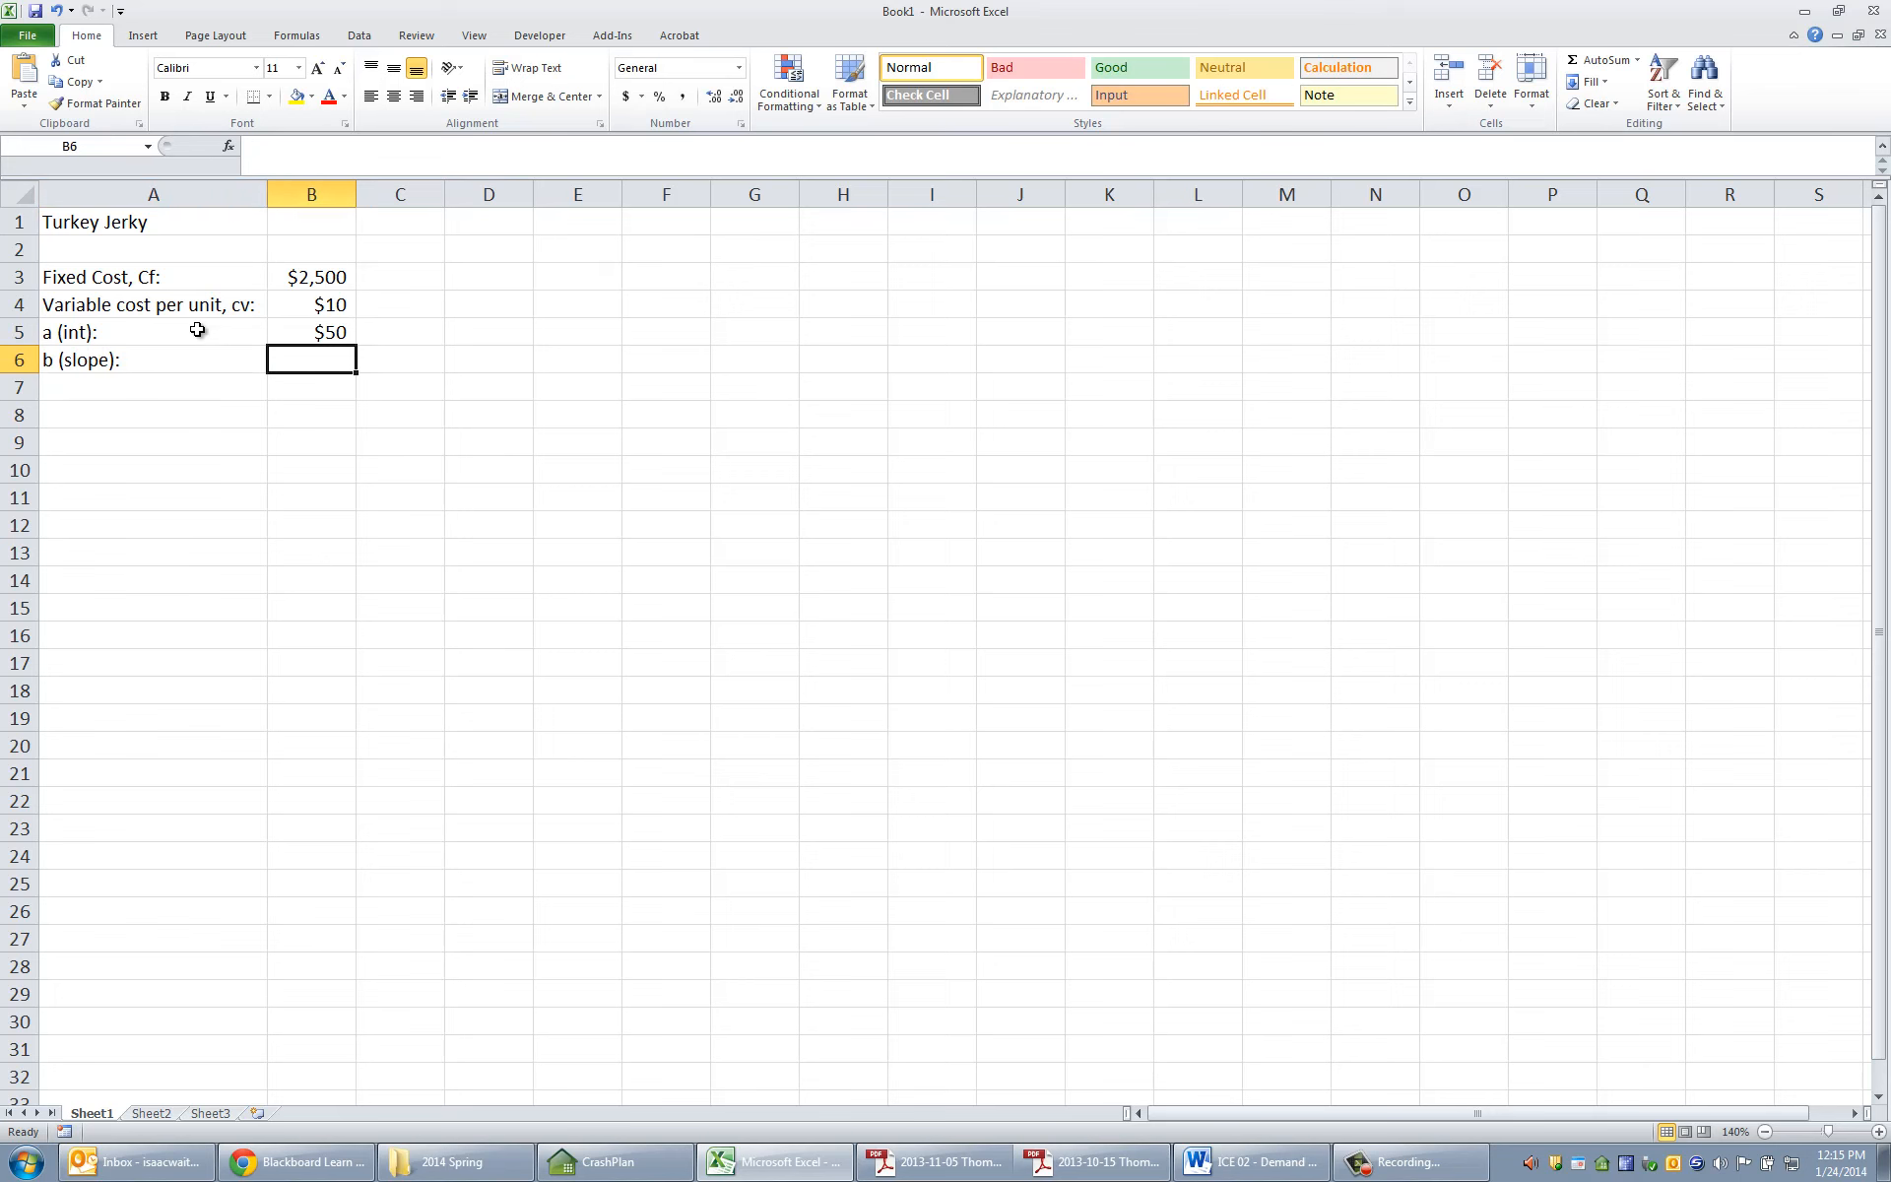
pyautogui.write('$0')
pyautogui.press('Return')
pyautogui.press('Tab')
pyautogui.press('Up')
pyautogui.click(738, 71)
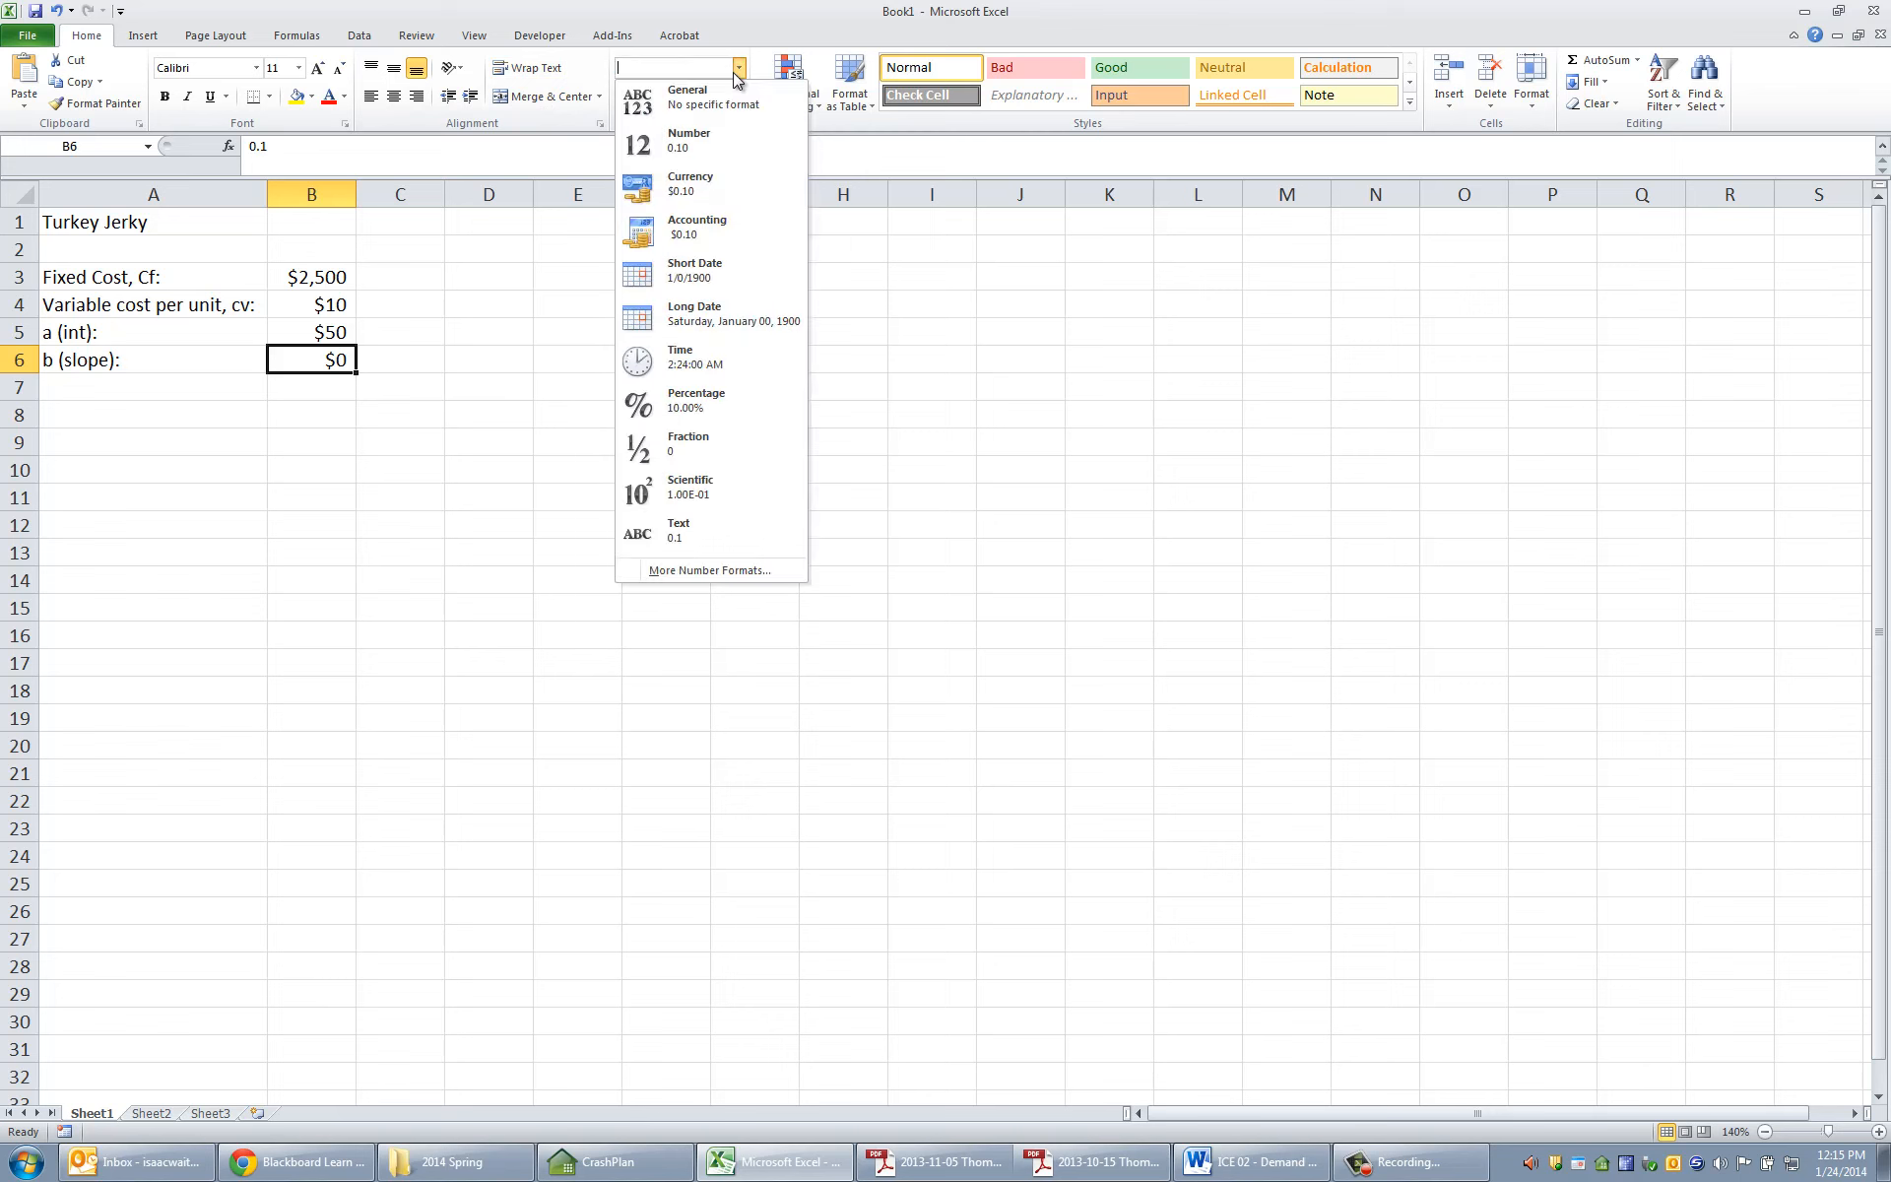
pyautogui.click(717, 97)
# - Enter the table heading "Demand, D" in A8
pyautogui.click(260, 439)
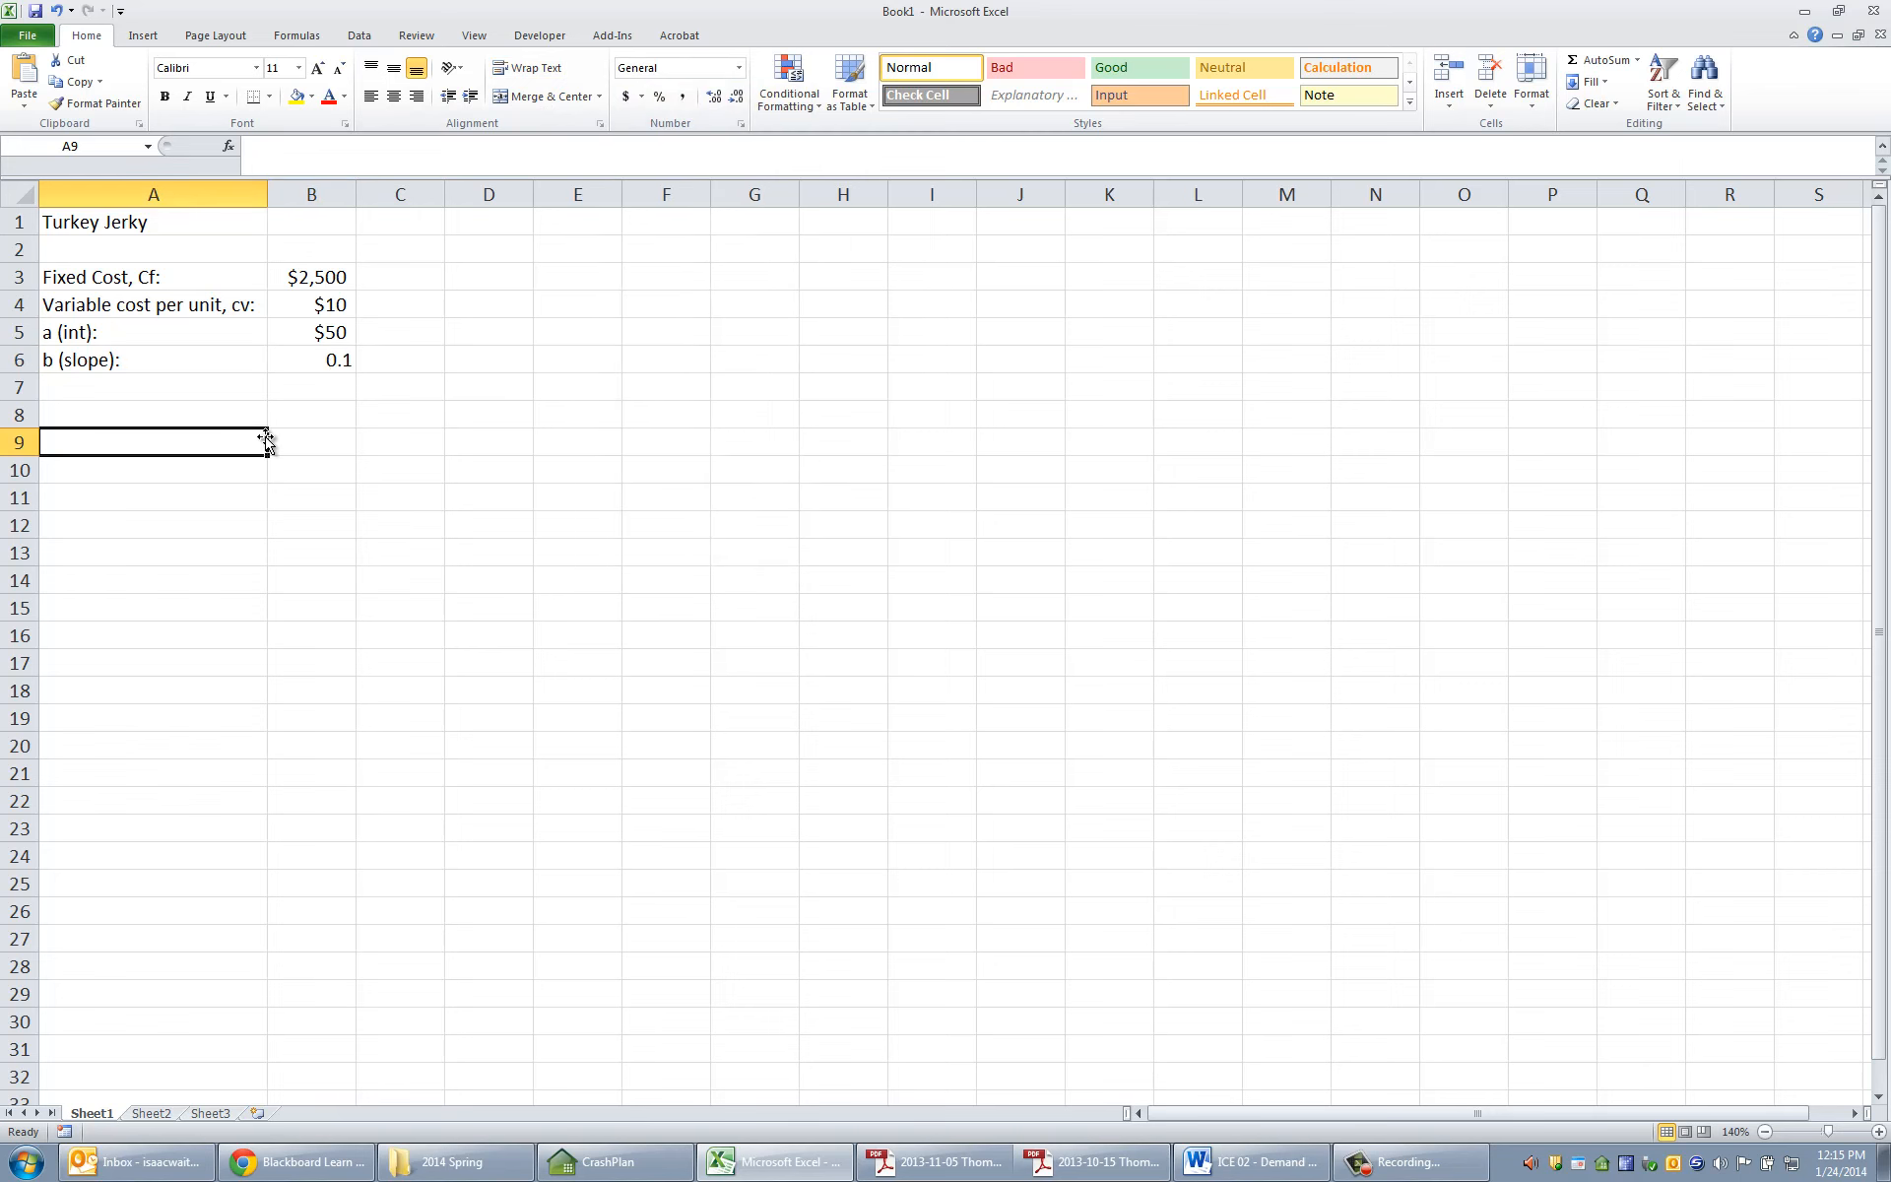
pyautogui.click(183, 413)
pyautogui.write('D')
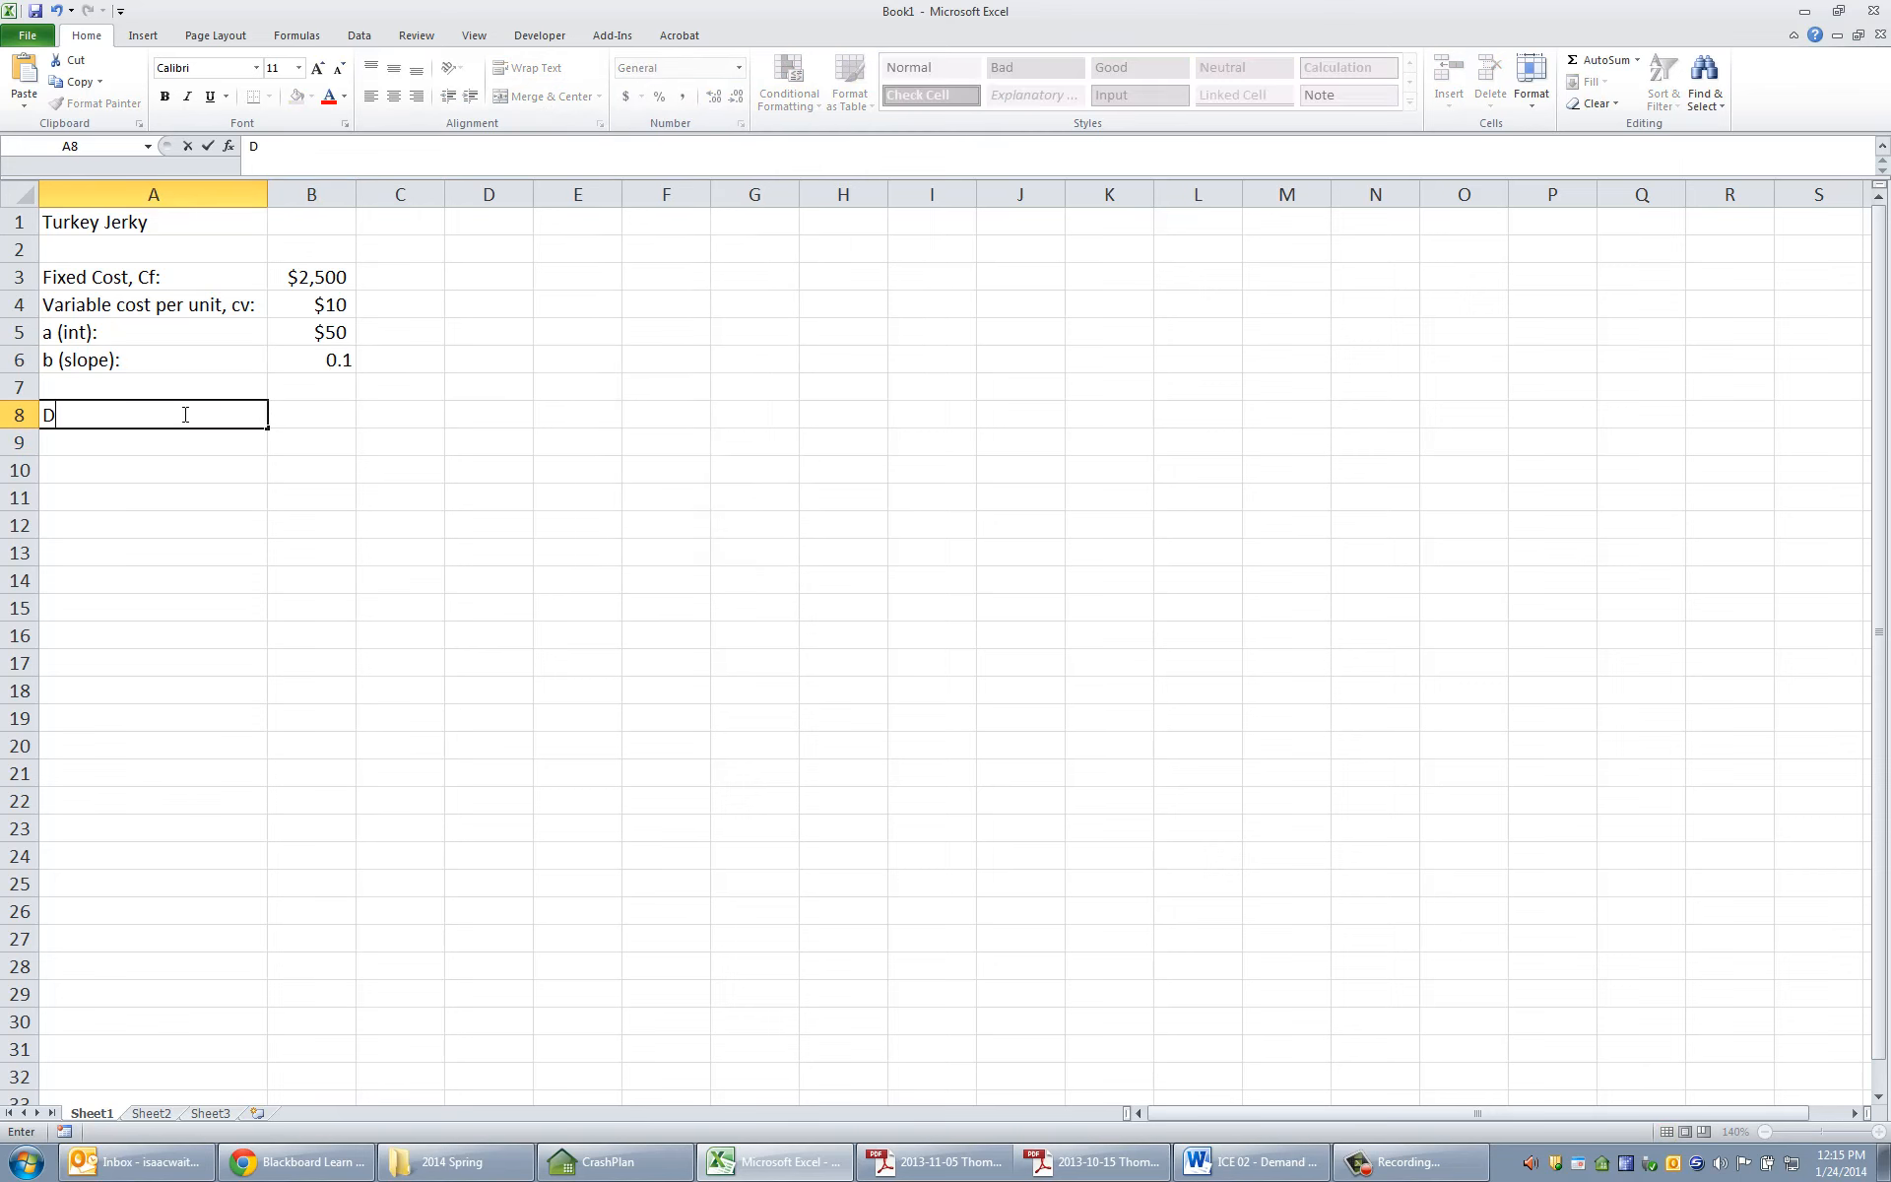
pyautogui.write('emand, D')
pyautogui.press('Tab')
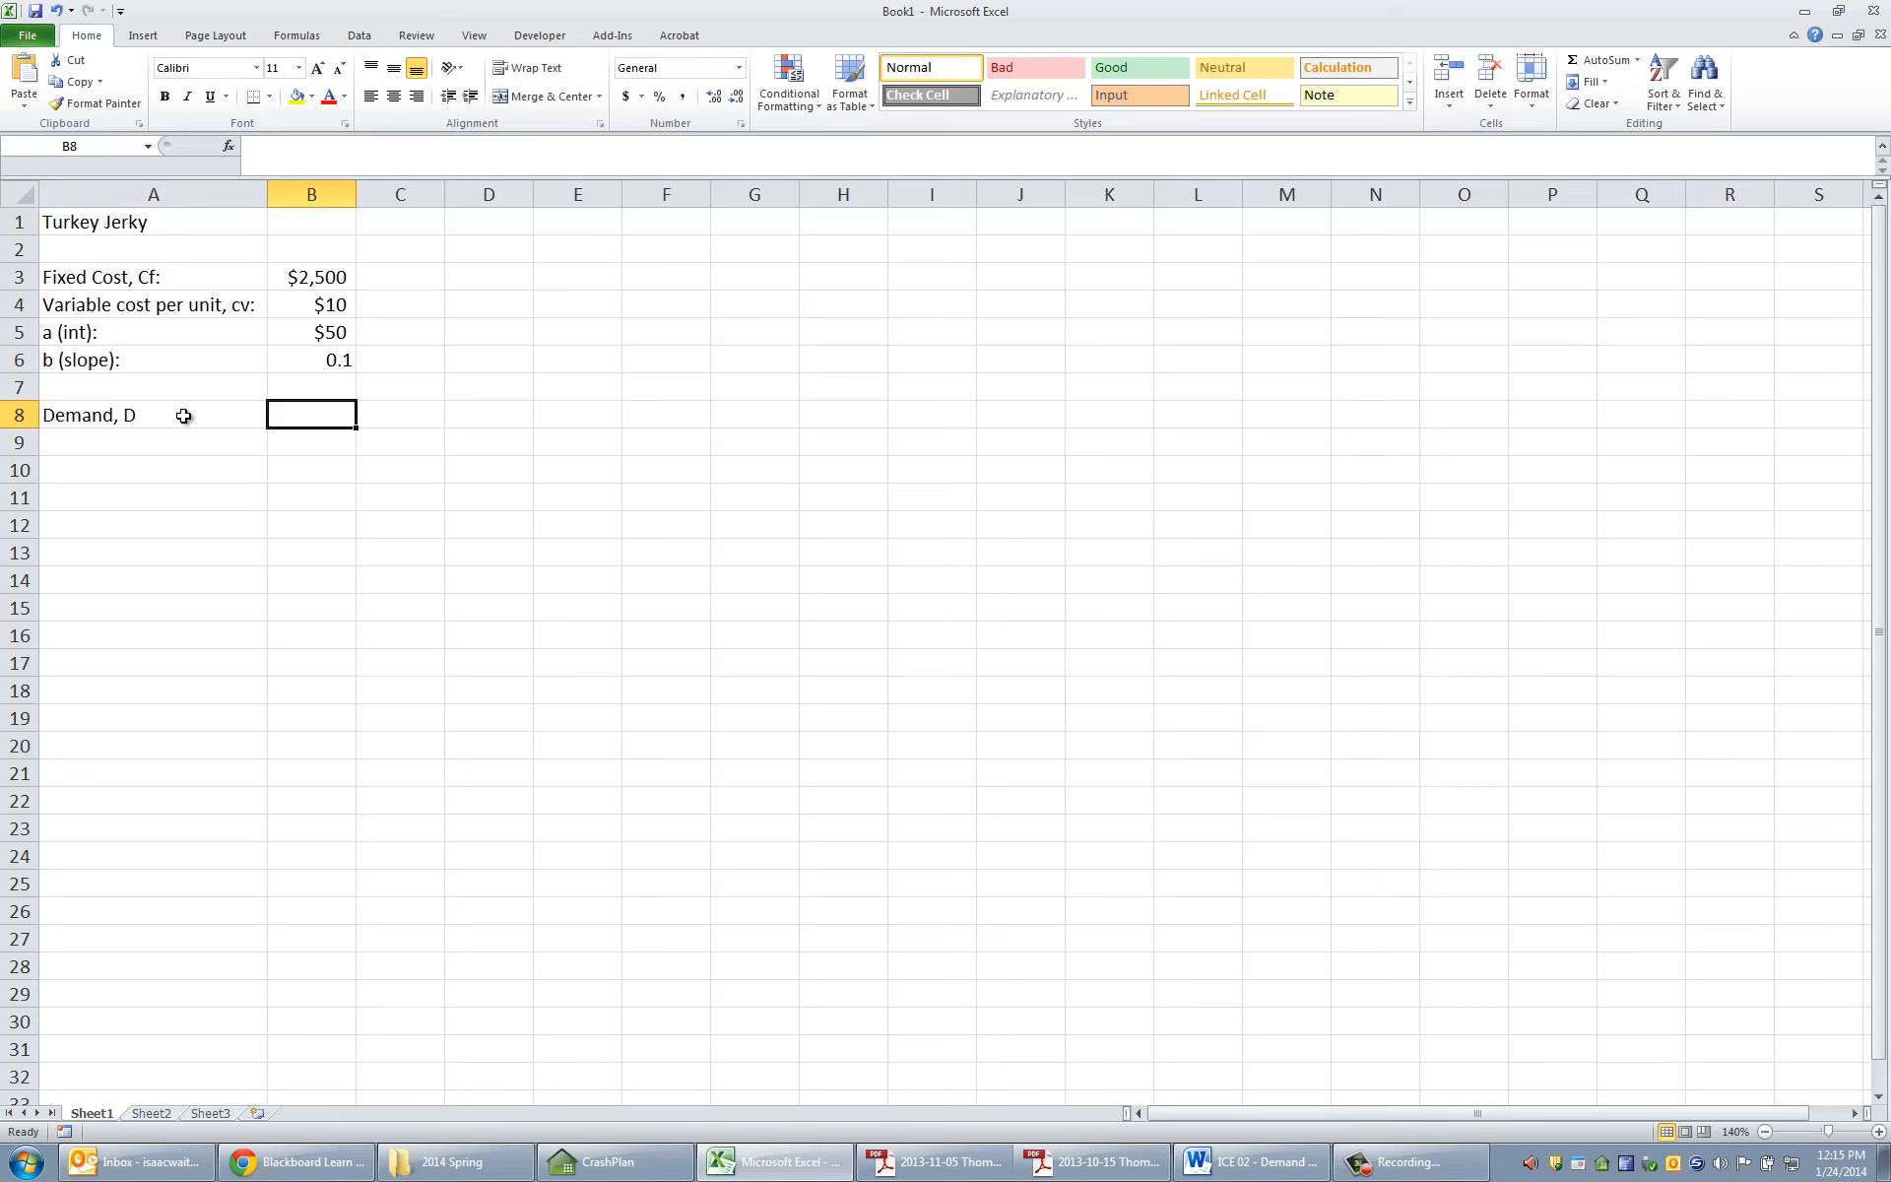
# - Enter demand values 0, 25 and 50 from A9 down and extend the series to 350 in A23
pyautogui.click(166, 440)
pyautogui.write('0')
pyautogui.press('Return')
pyautogui.write('25')
pyautogui.press('Return')
pyautogui.write('50')
pyautogui.press('Return')
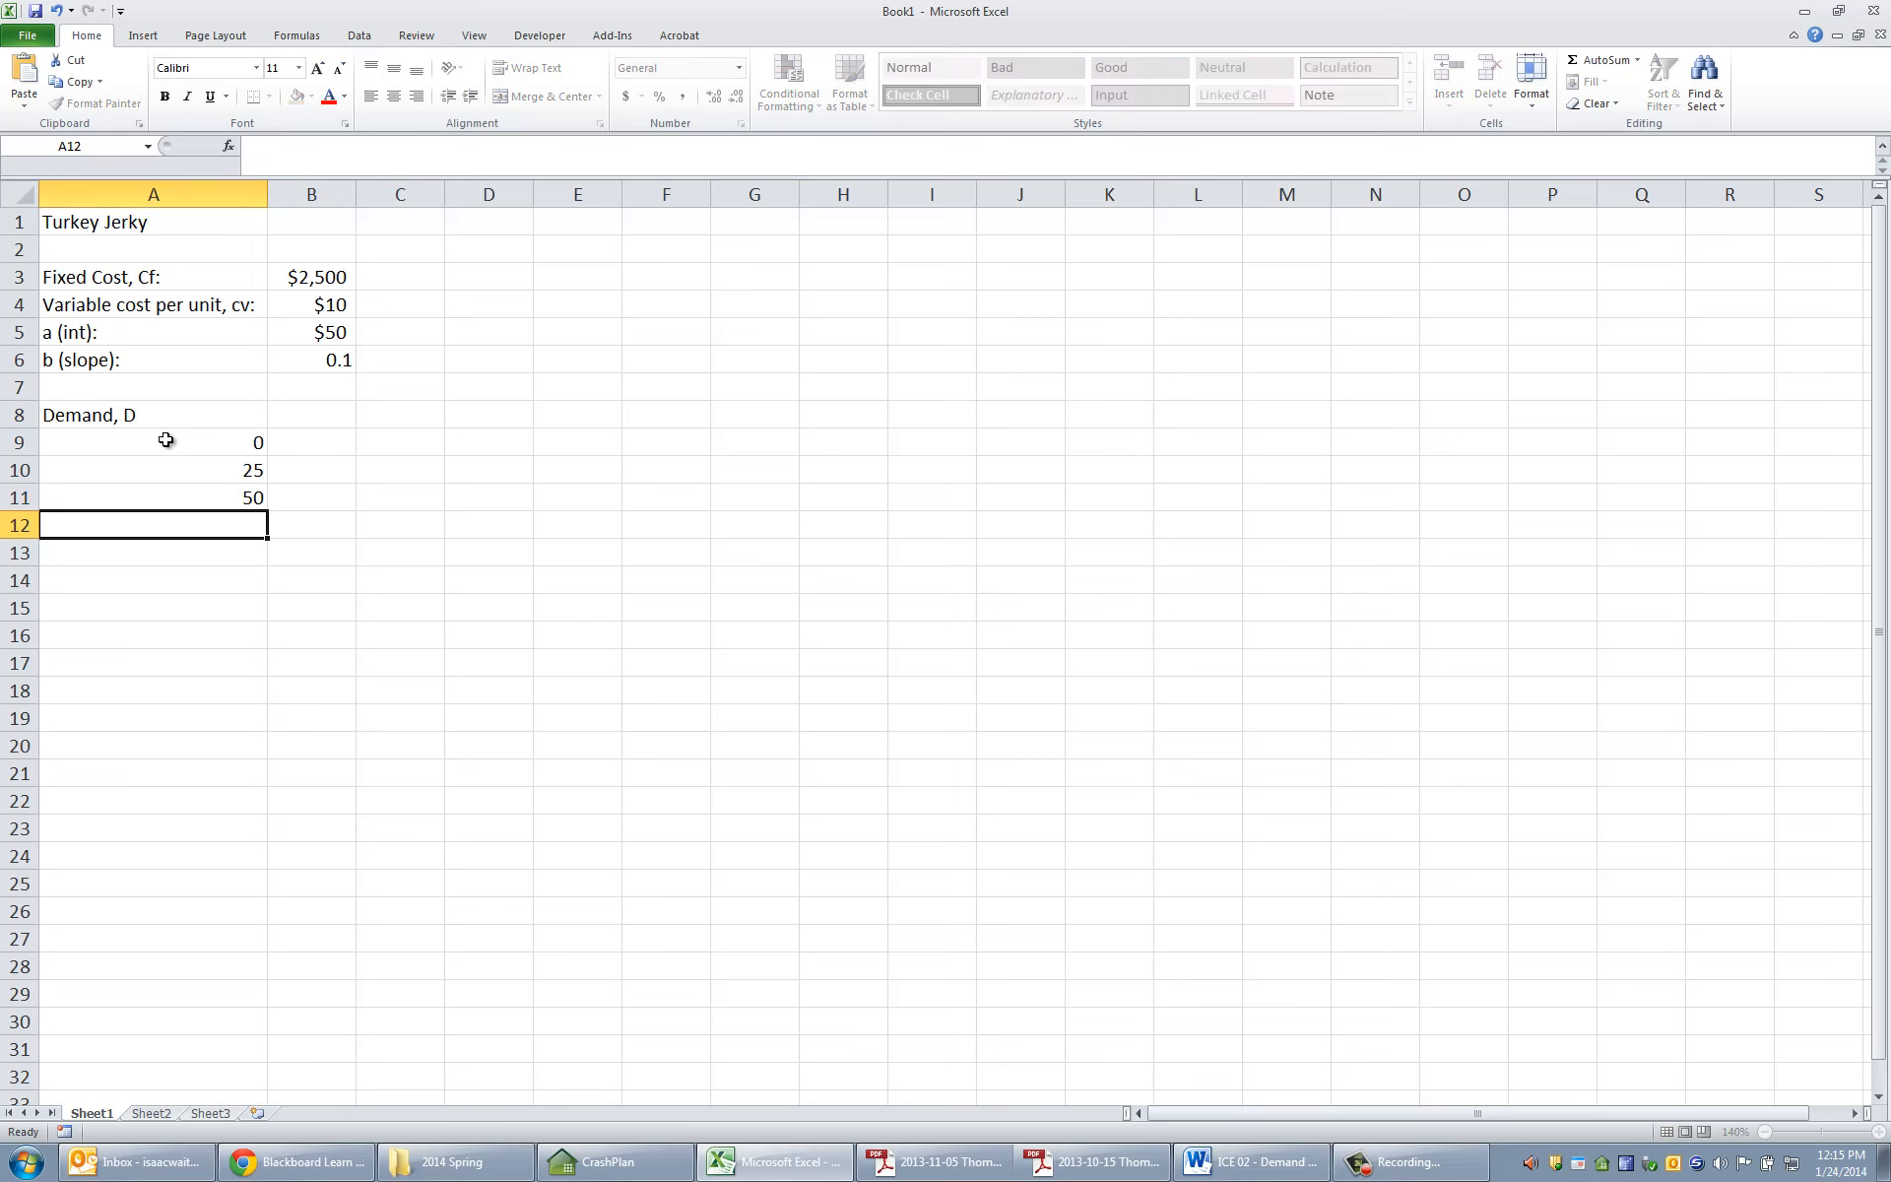
pyautogui.moveTo(184, 445); pyautogui.dragTo(195, 486)
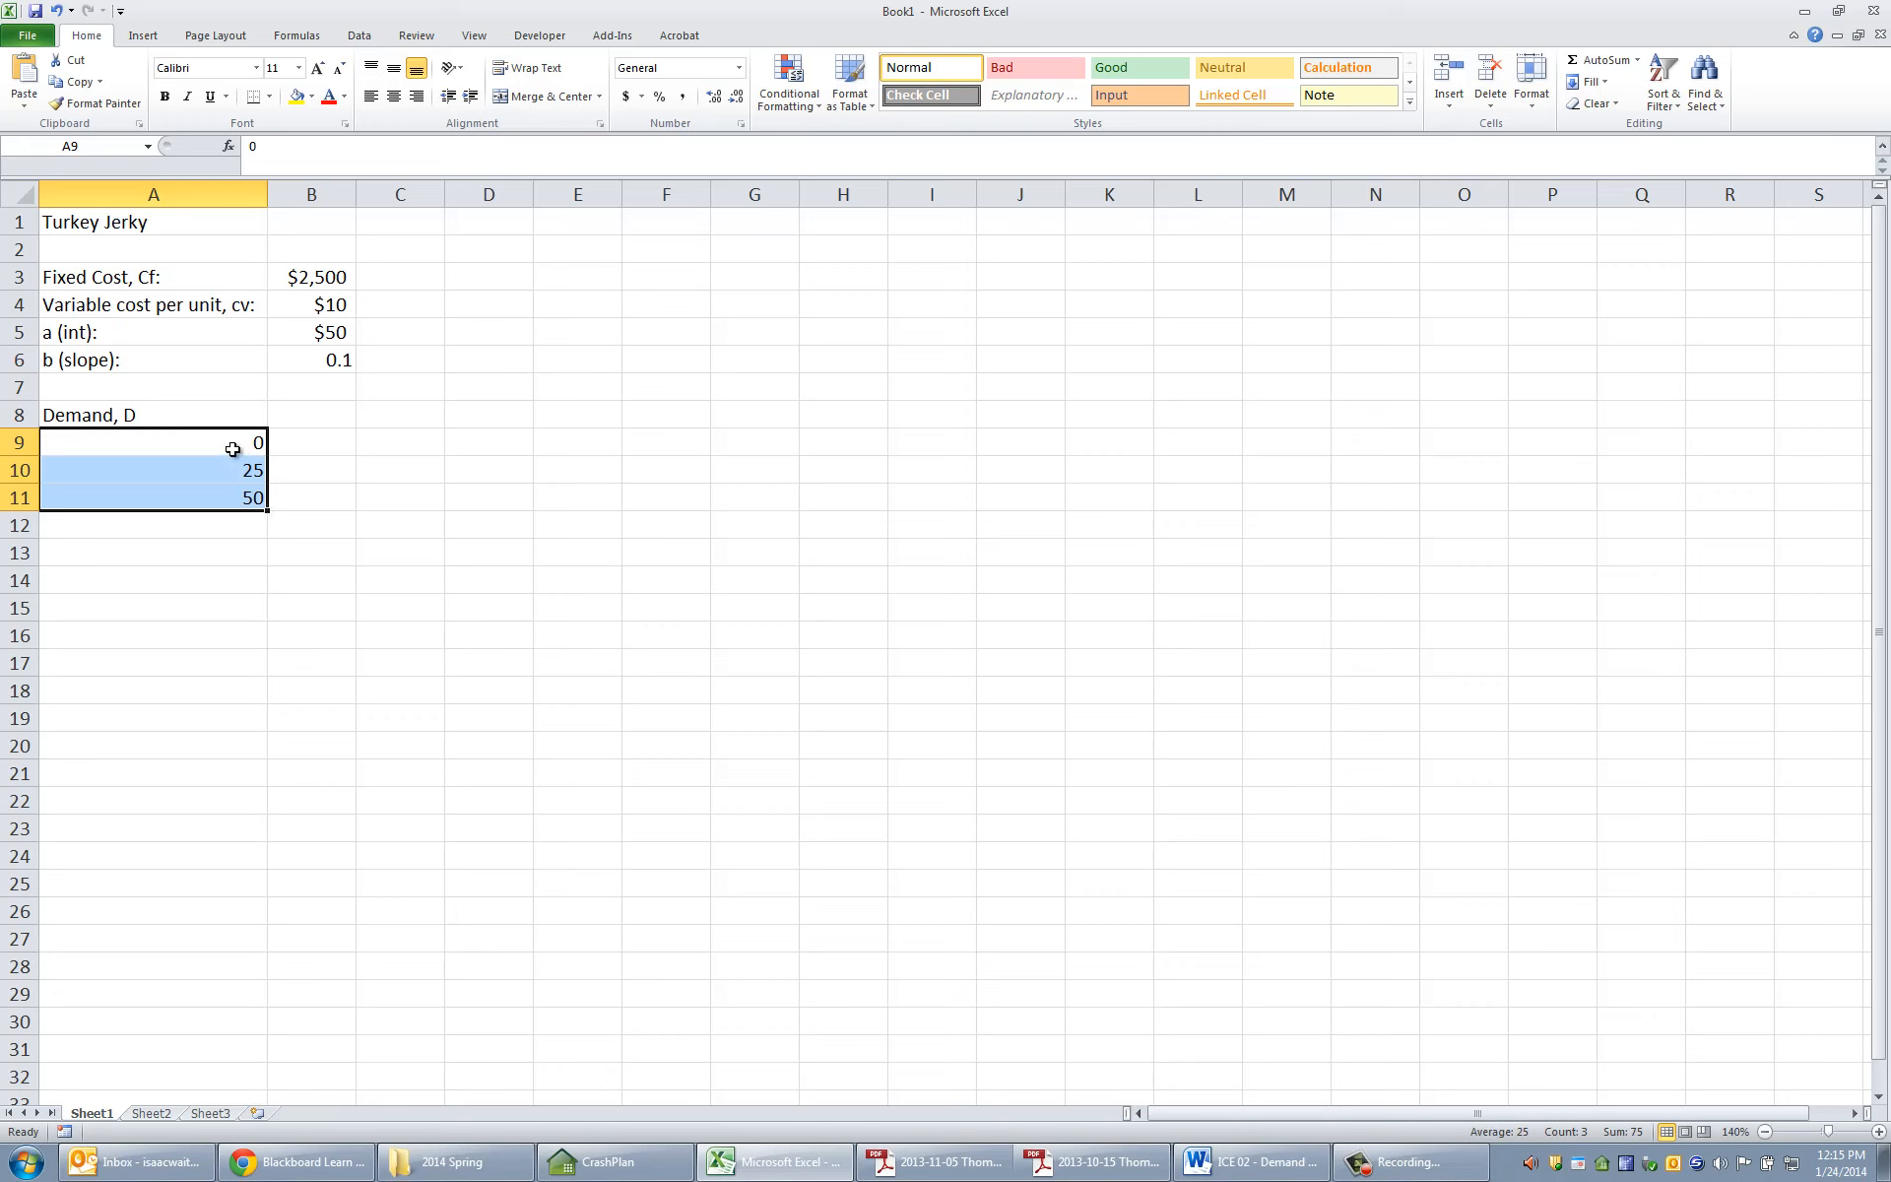
pyautogui.moveTo(269, 513); pyautogui.dragTo(270, 833)
# - Enter the column heading "Price, P" in B8
pyautogui.click(304, 433)
pyautogui.click(299, 415)
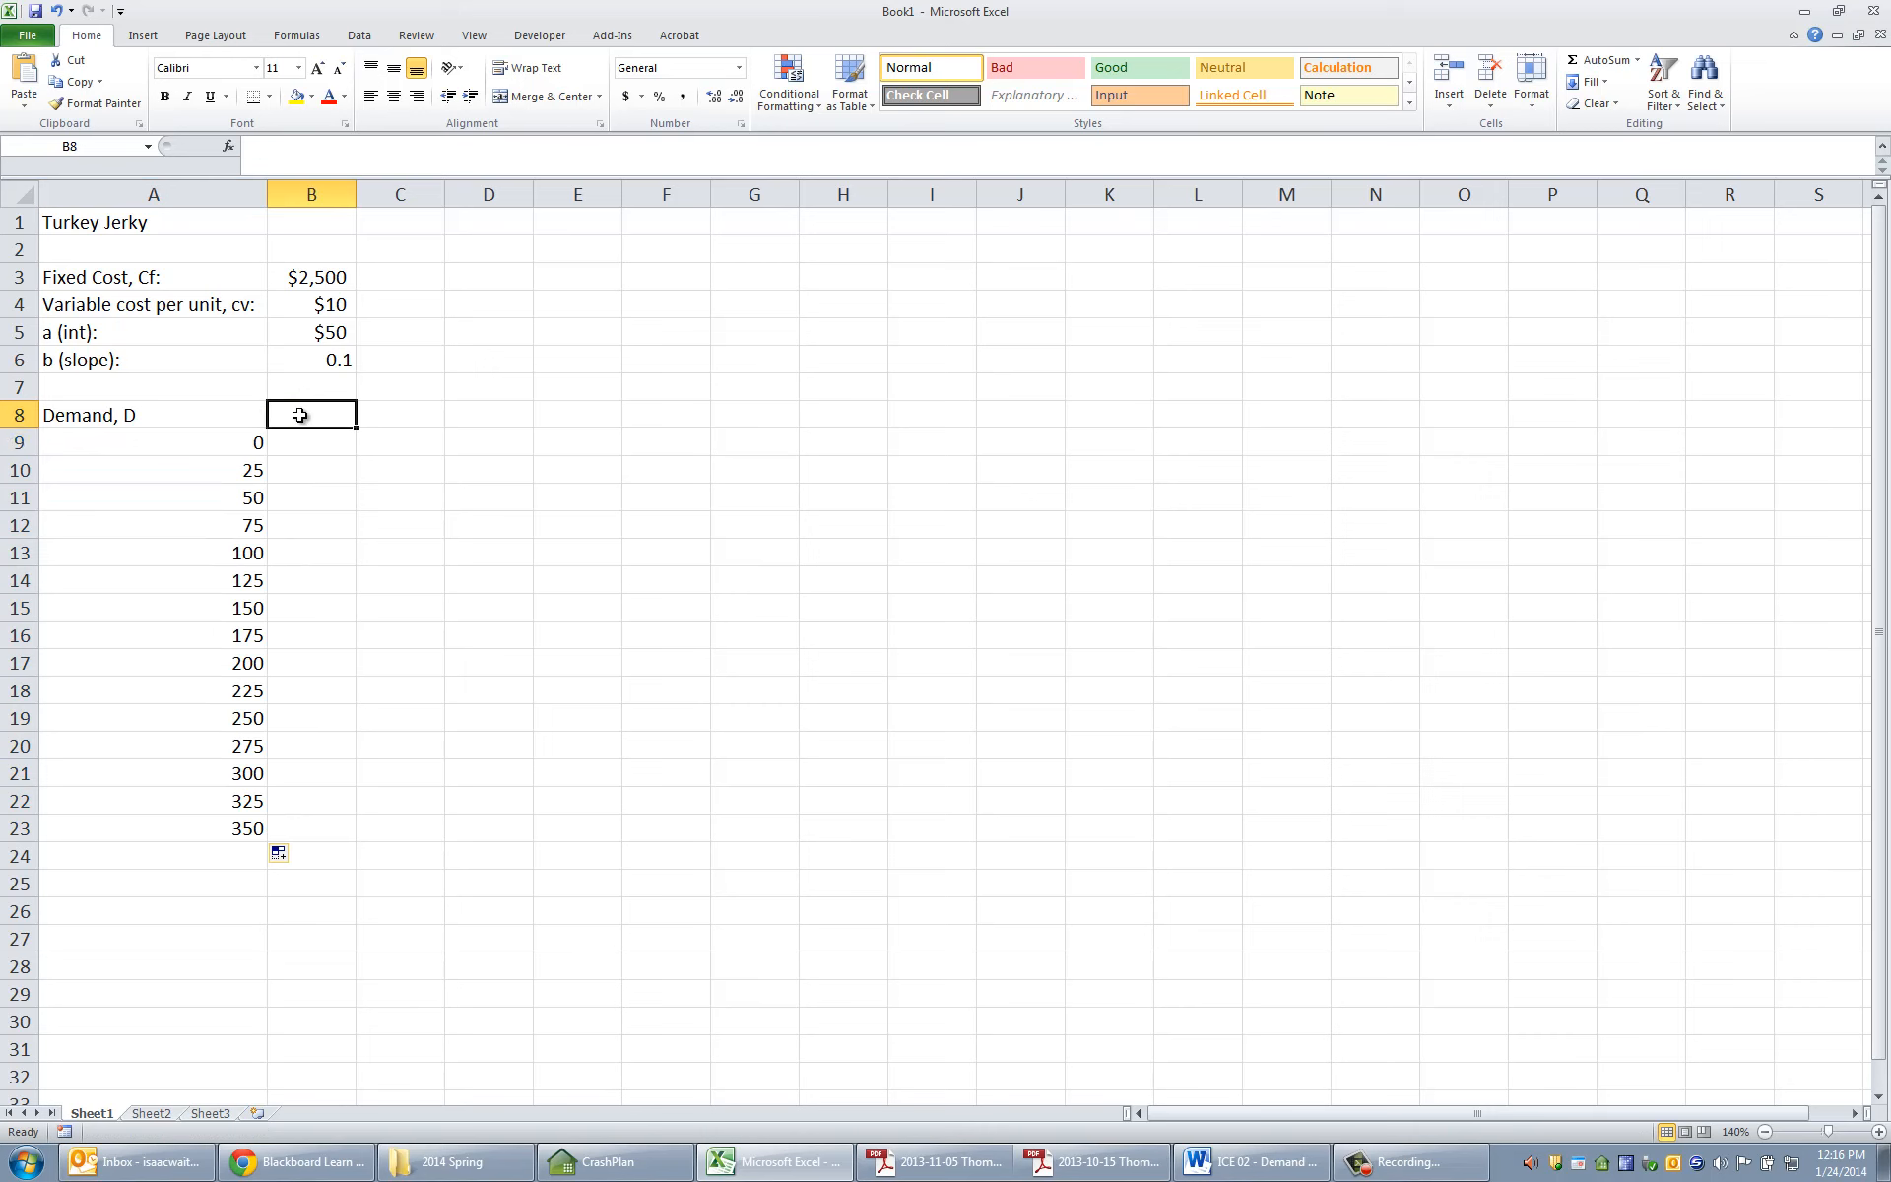
pyautogui.write('Price, P')
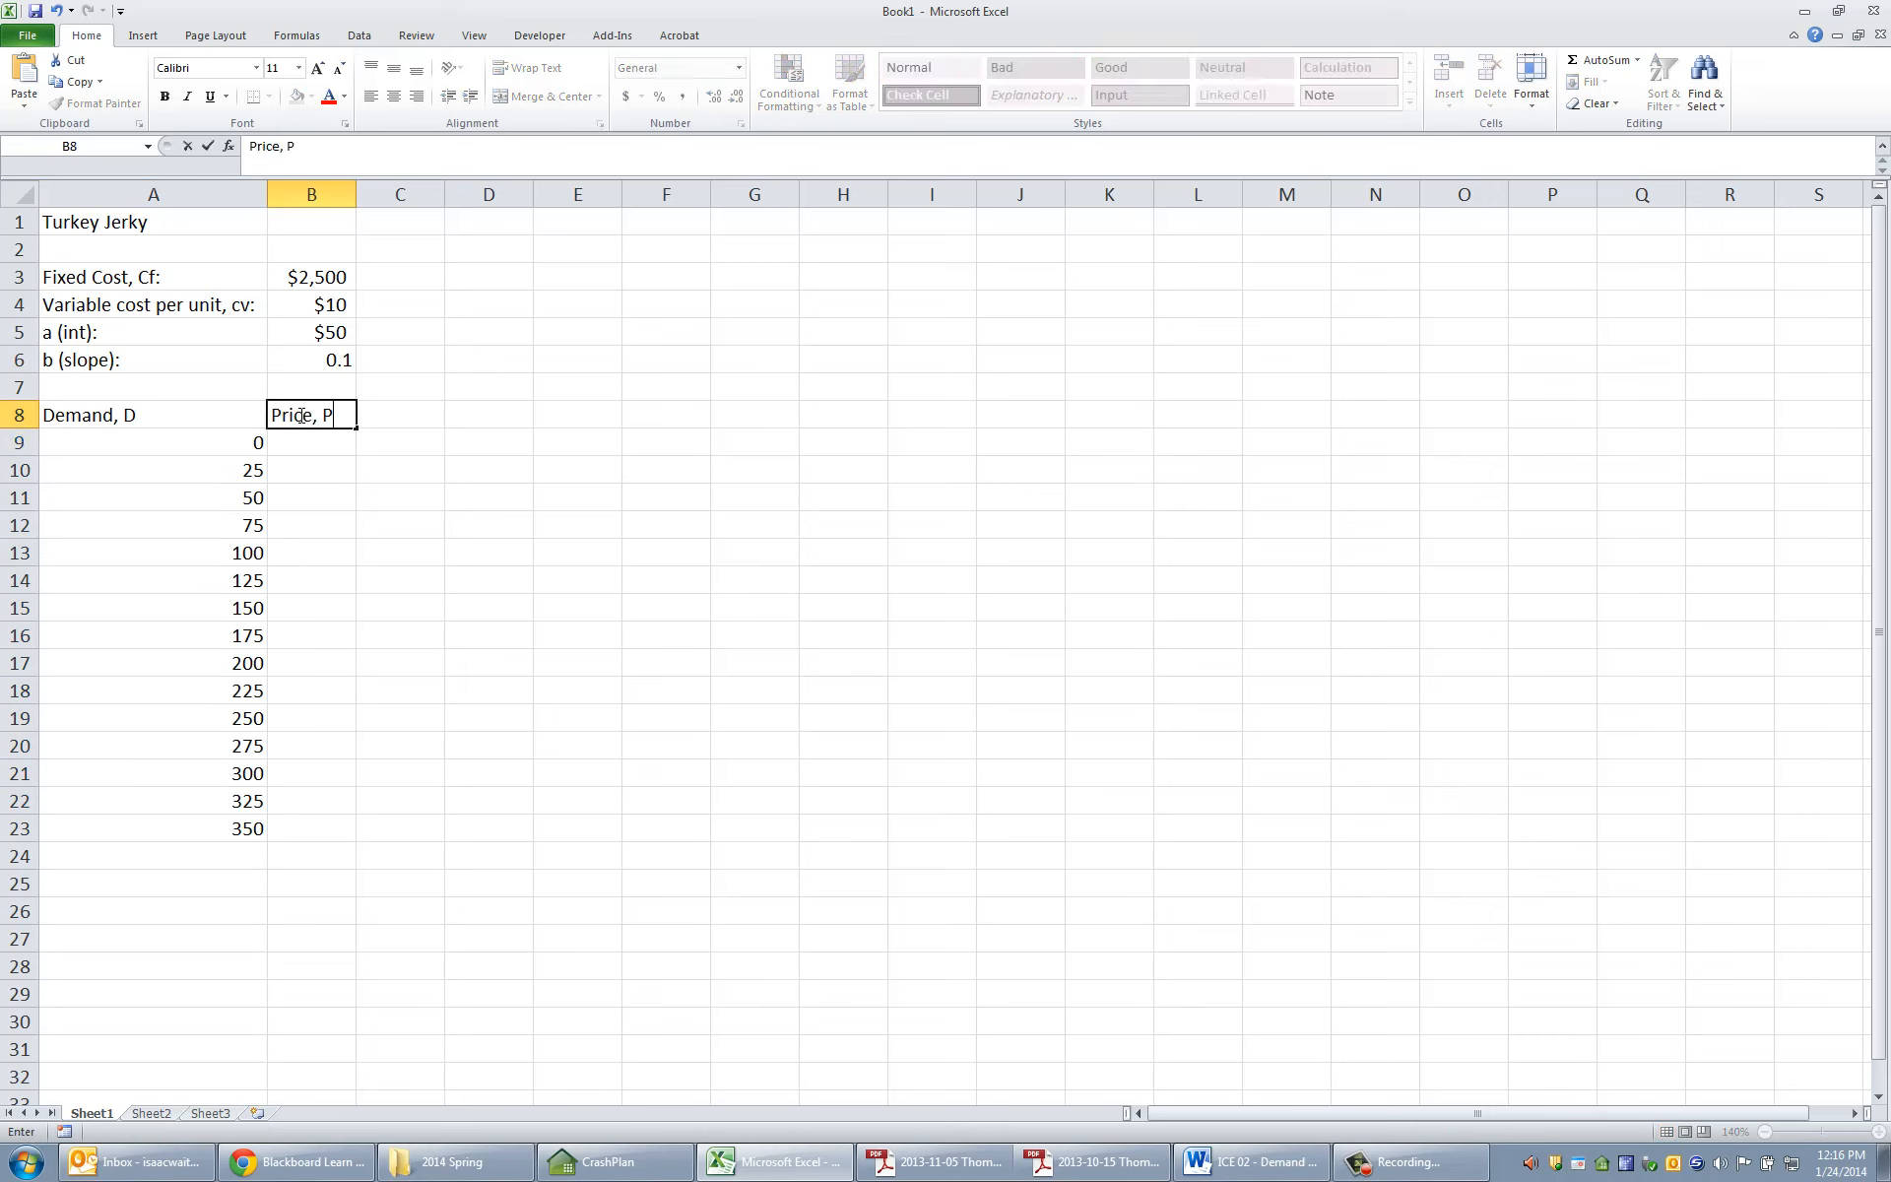
pyautogui.press('Return')
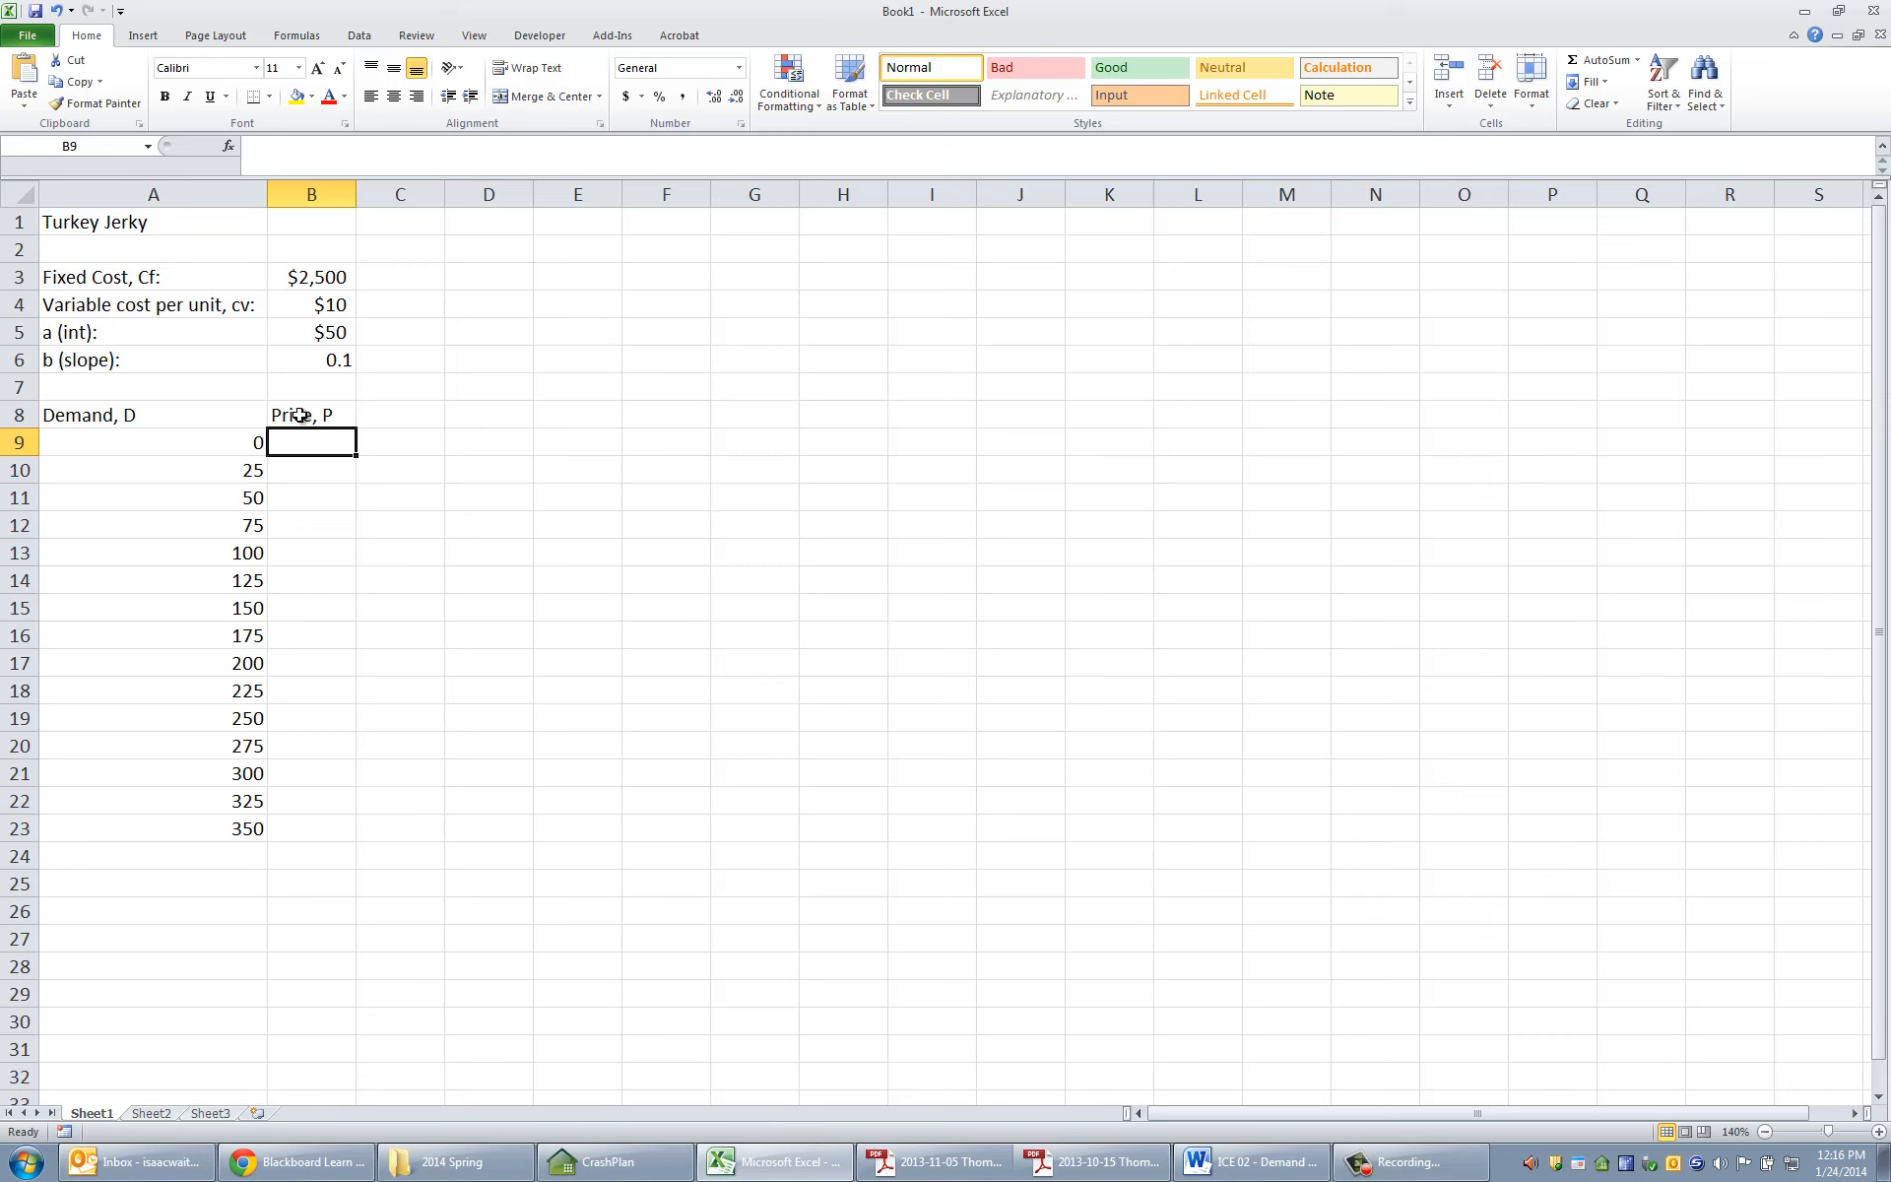
# - Calculate the price in B9 with the formula =$B$5-$B$6*A9, using absolute references for intercept and slope
pyautogui.write('=')
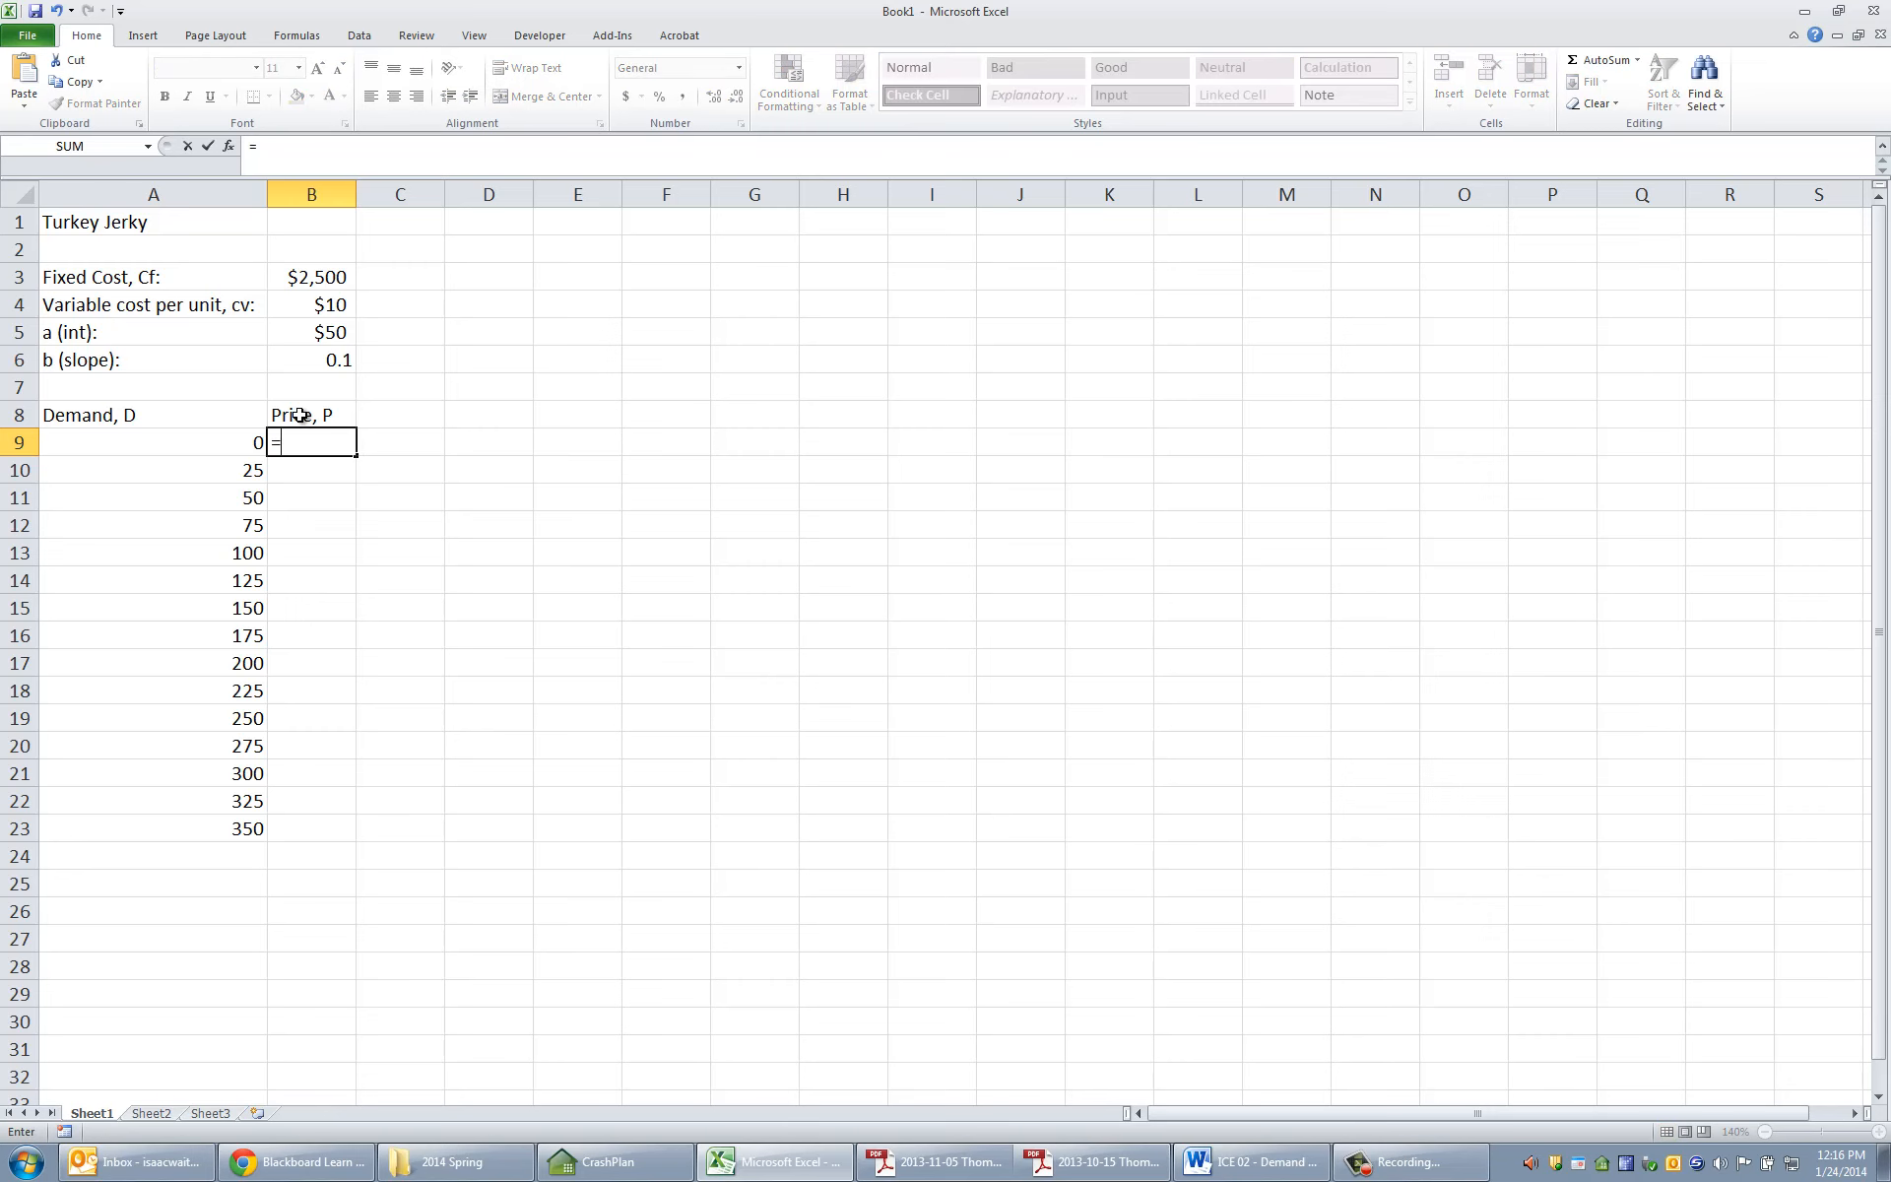
pyautogui.click(338, 334)
pyautogui.press('F4')
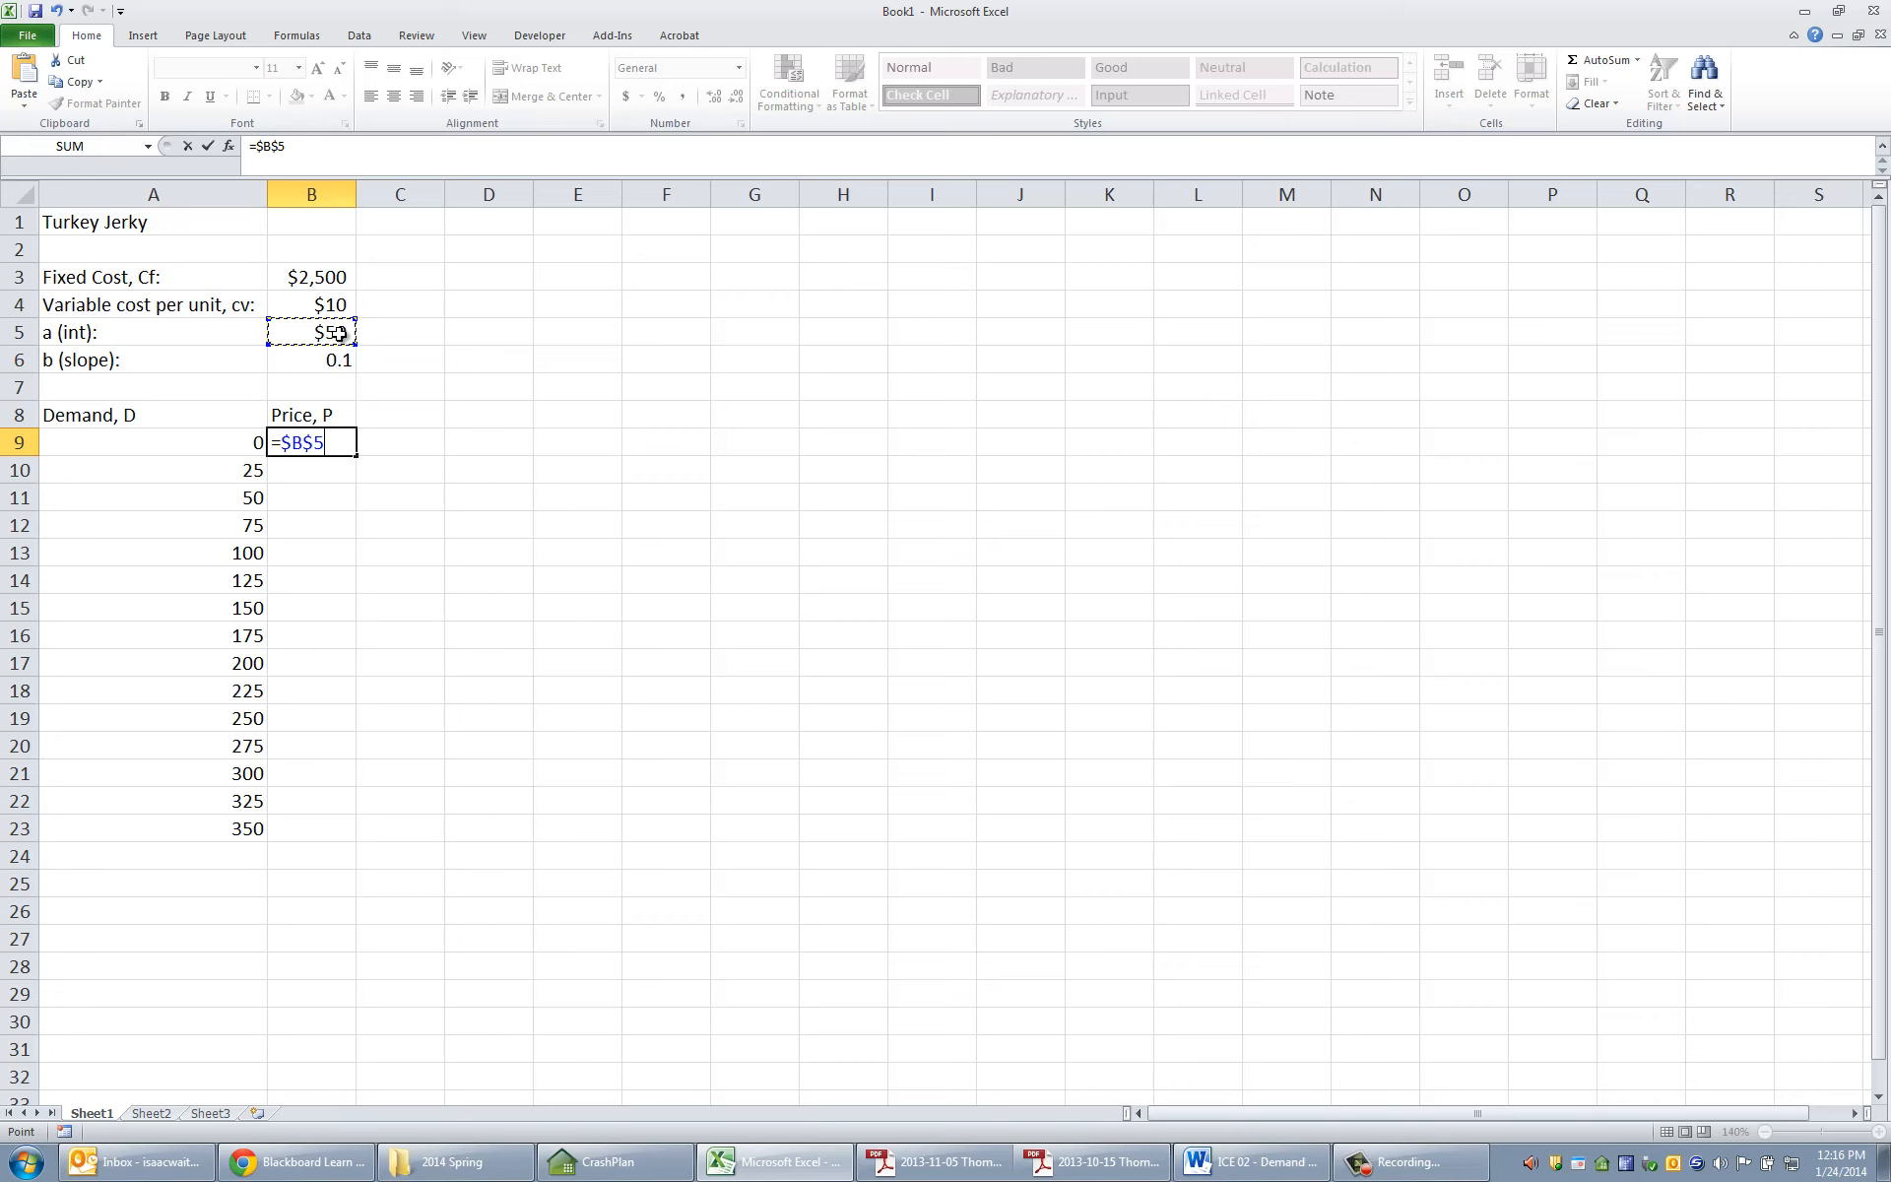
pyautogui.write('-')
pyautogui.click(334, 363)
pyautogui.press('F4')
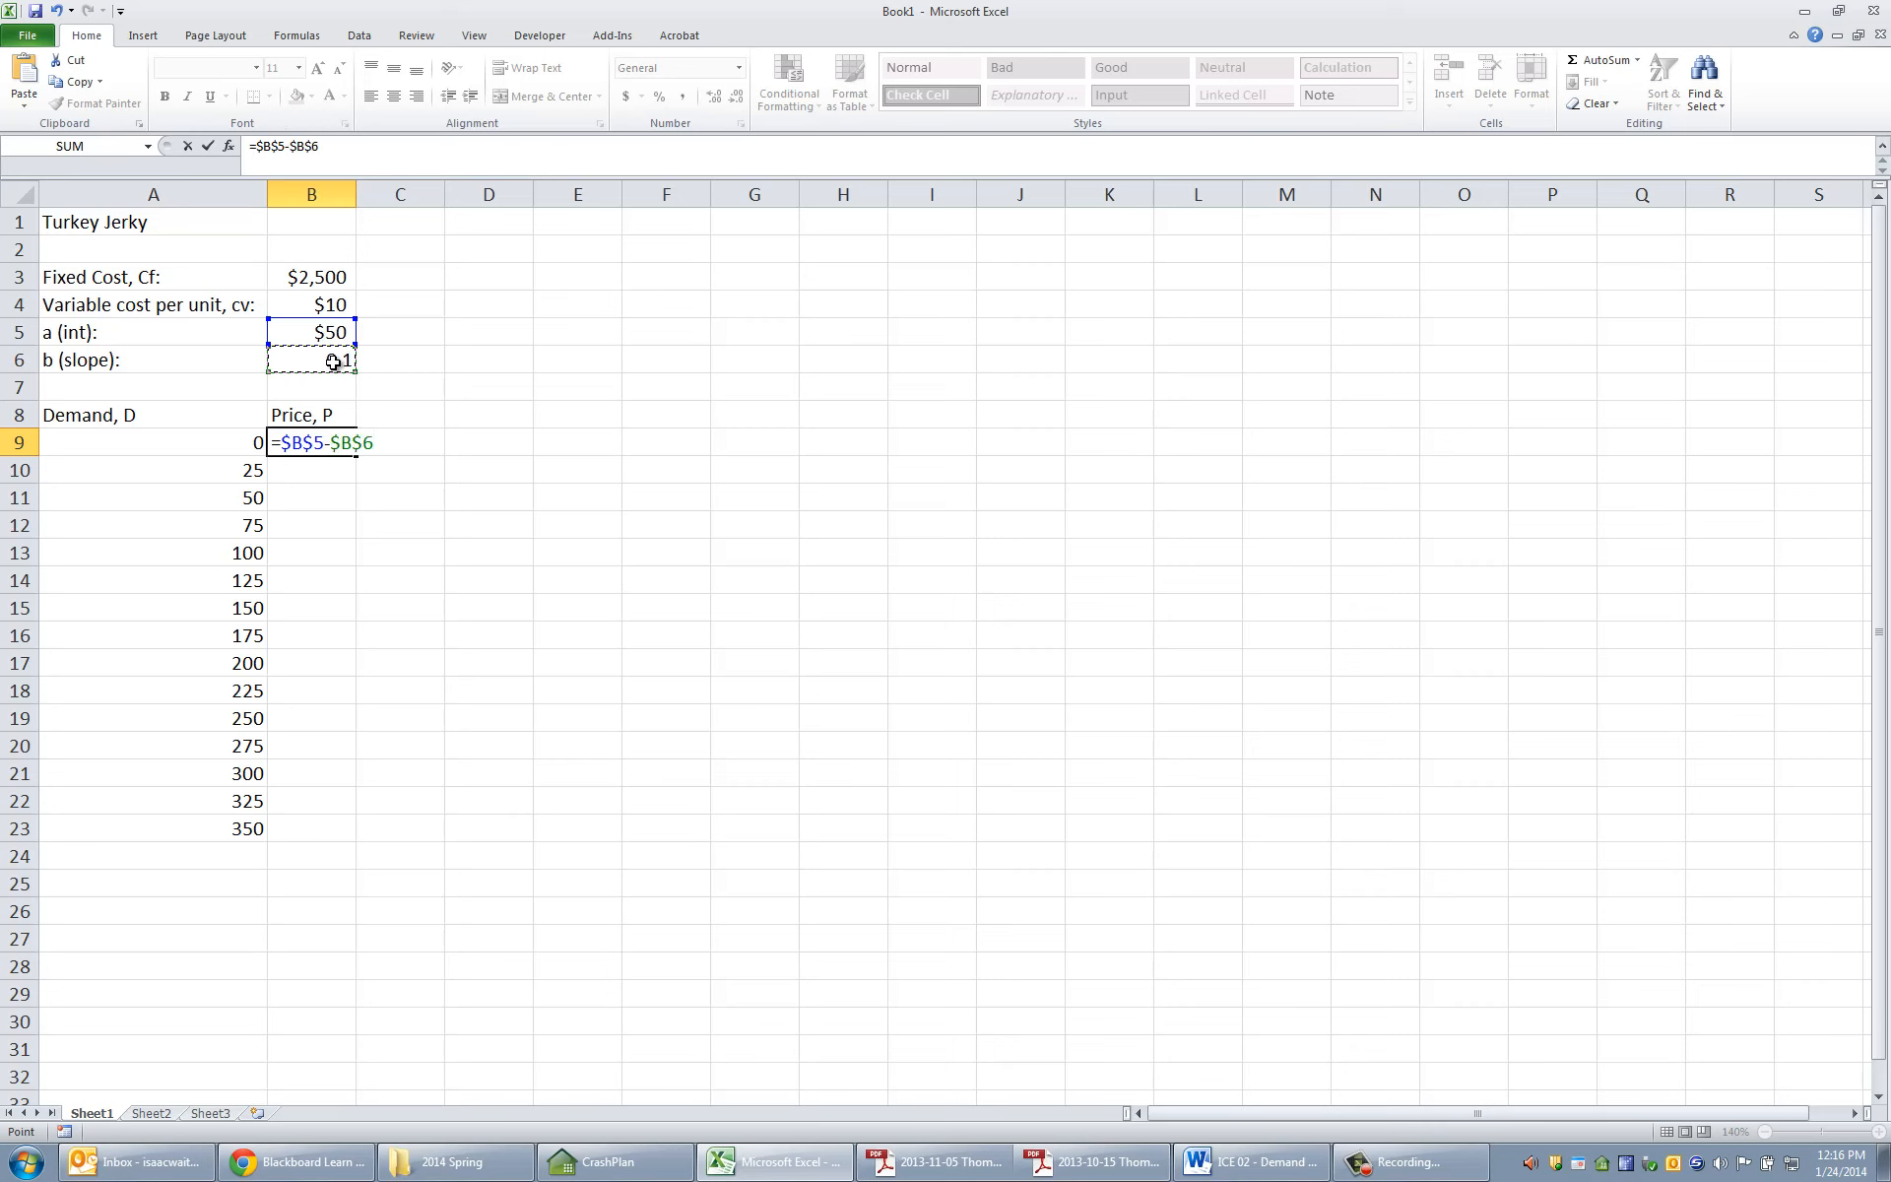
pyautogui.write('*')
pyautogui.click(250, 443)
pyautogui.press('Return')
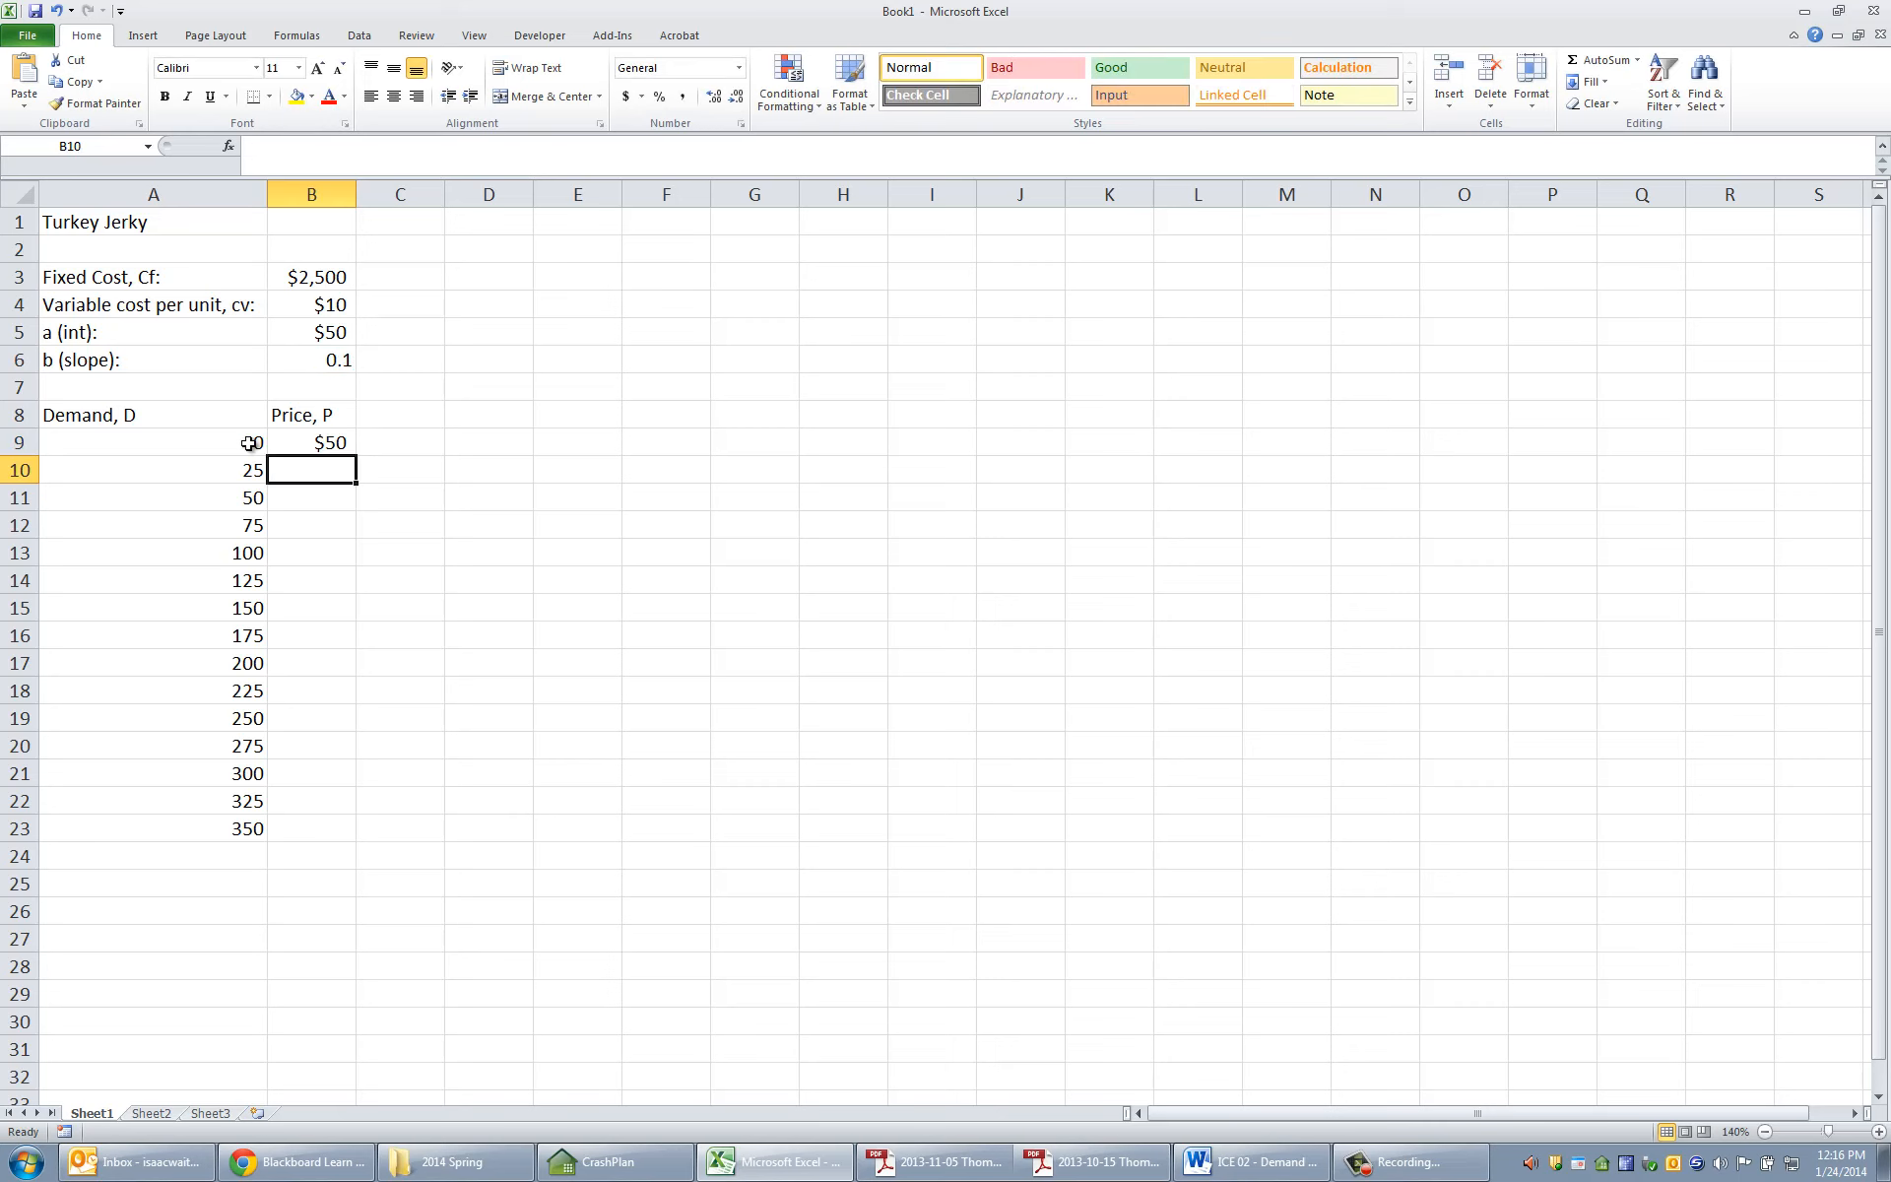
# - Fill the price formula from B9 down to B15
pyautogui.click(305, 442)
pyautogui.moveTo(356, 457); pyautogui.dragTo(355, 630)
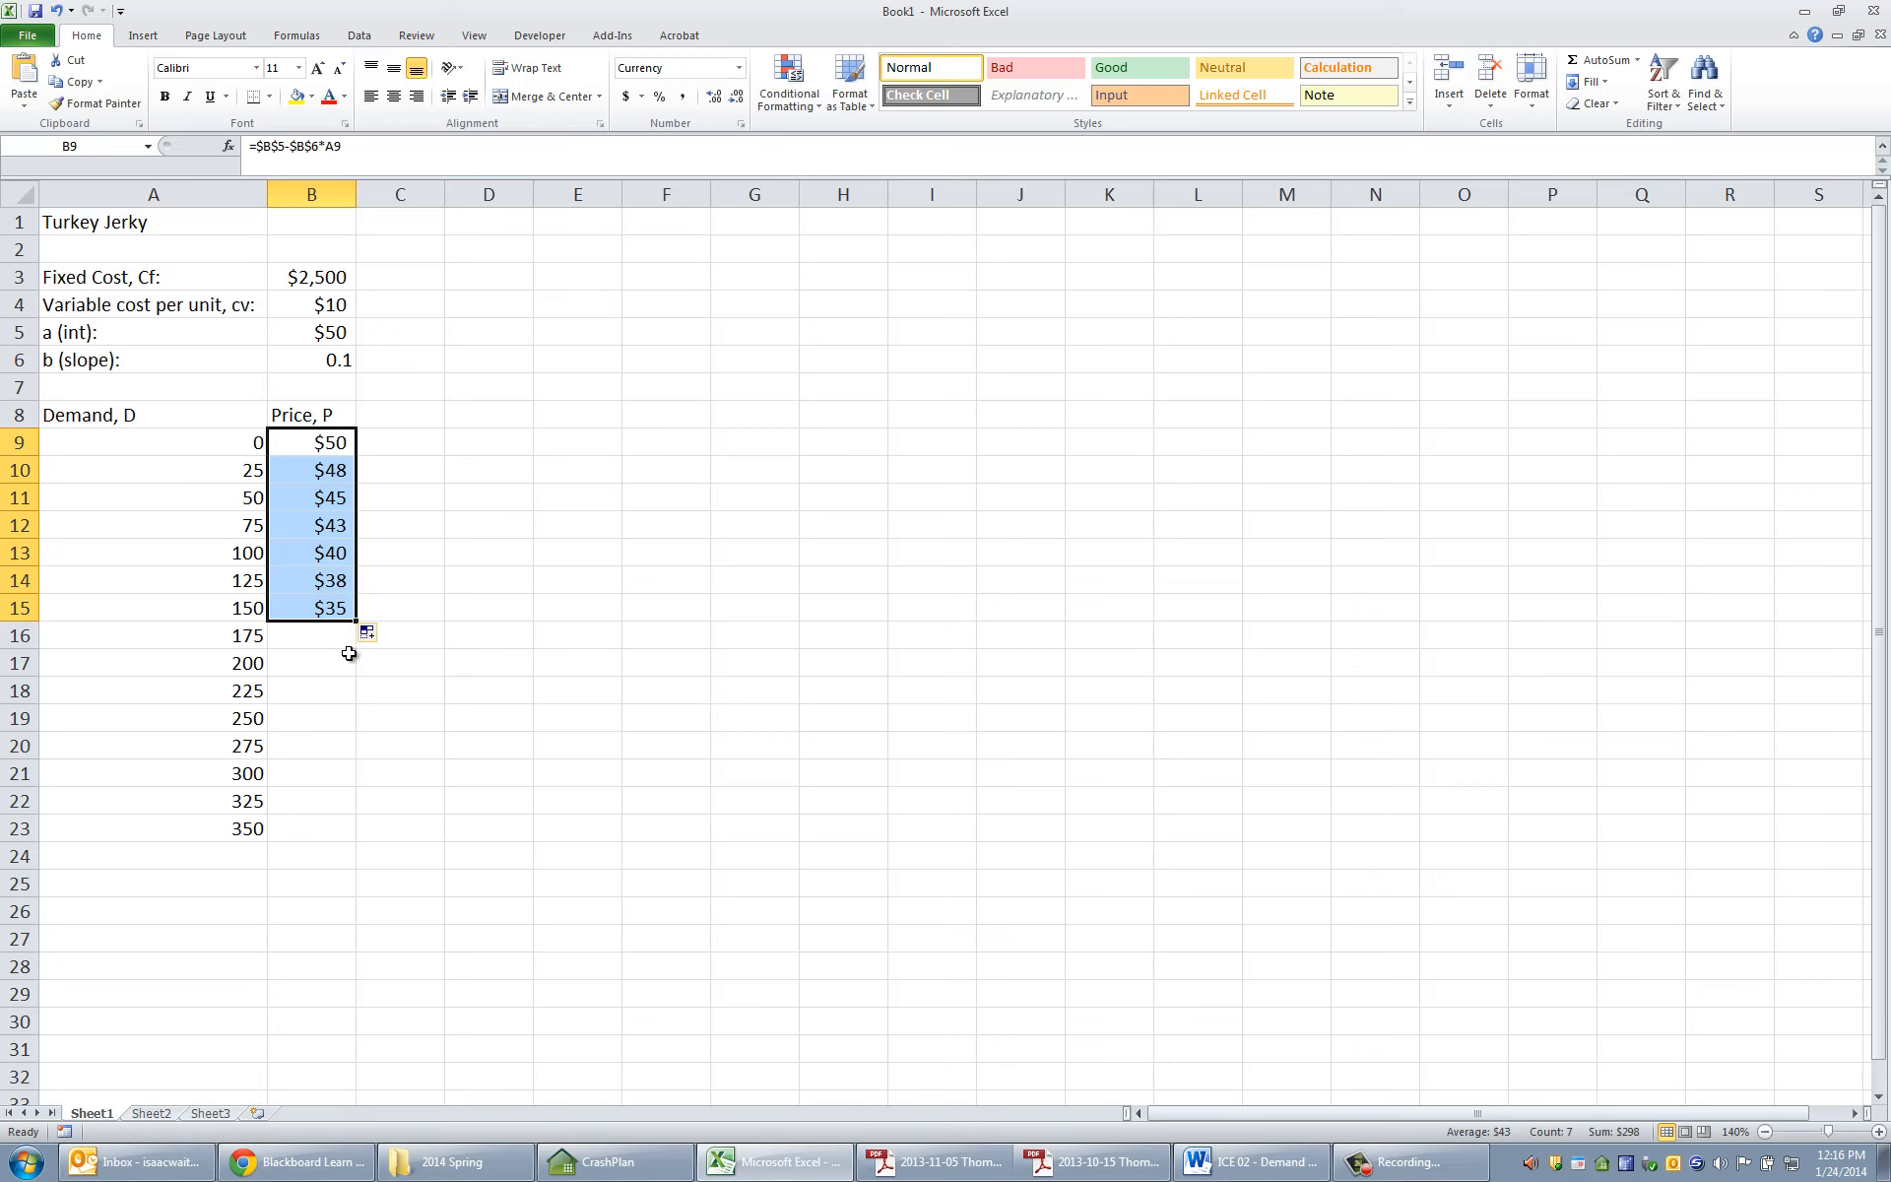
# - Examine the cell references in the price formulas of B9 and B10 without changing them
pyautogui.click(309, 444)
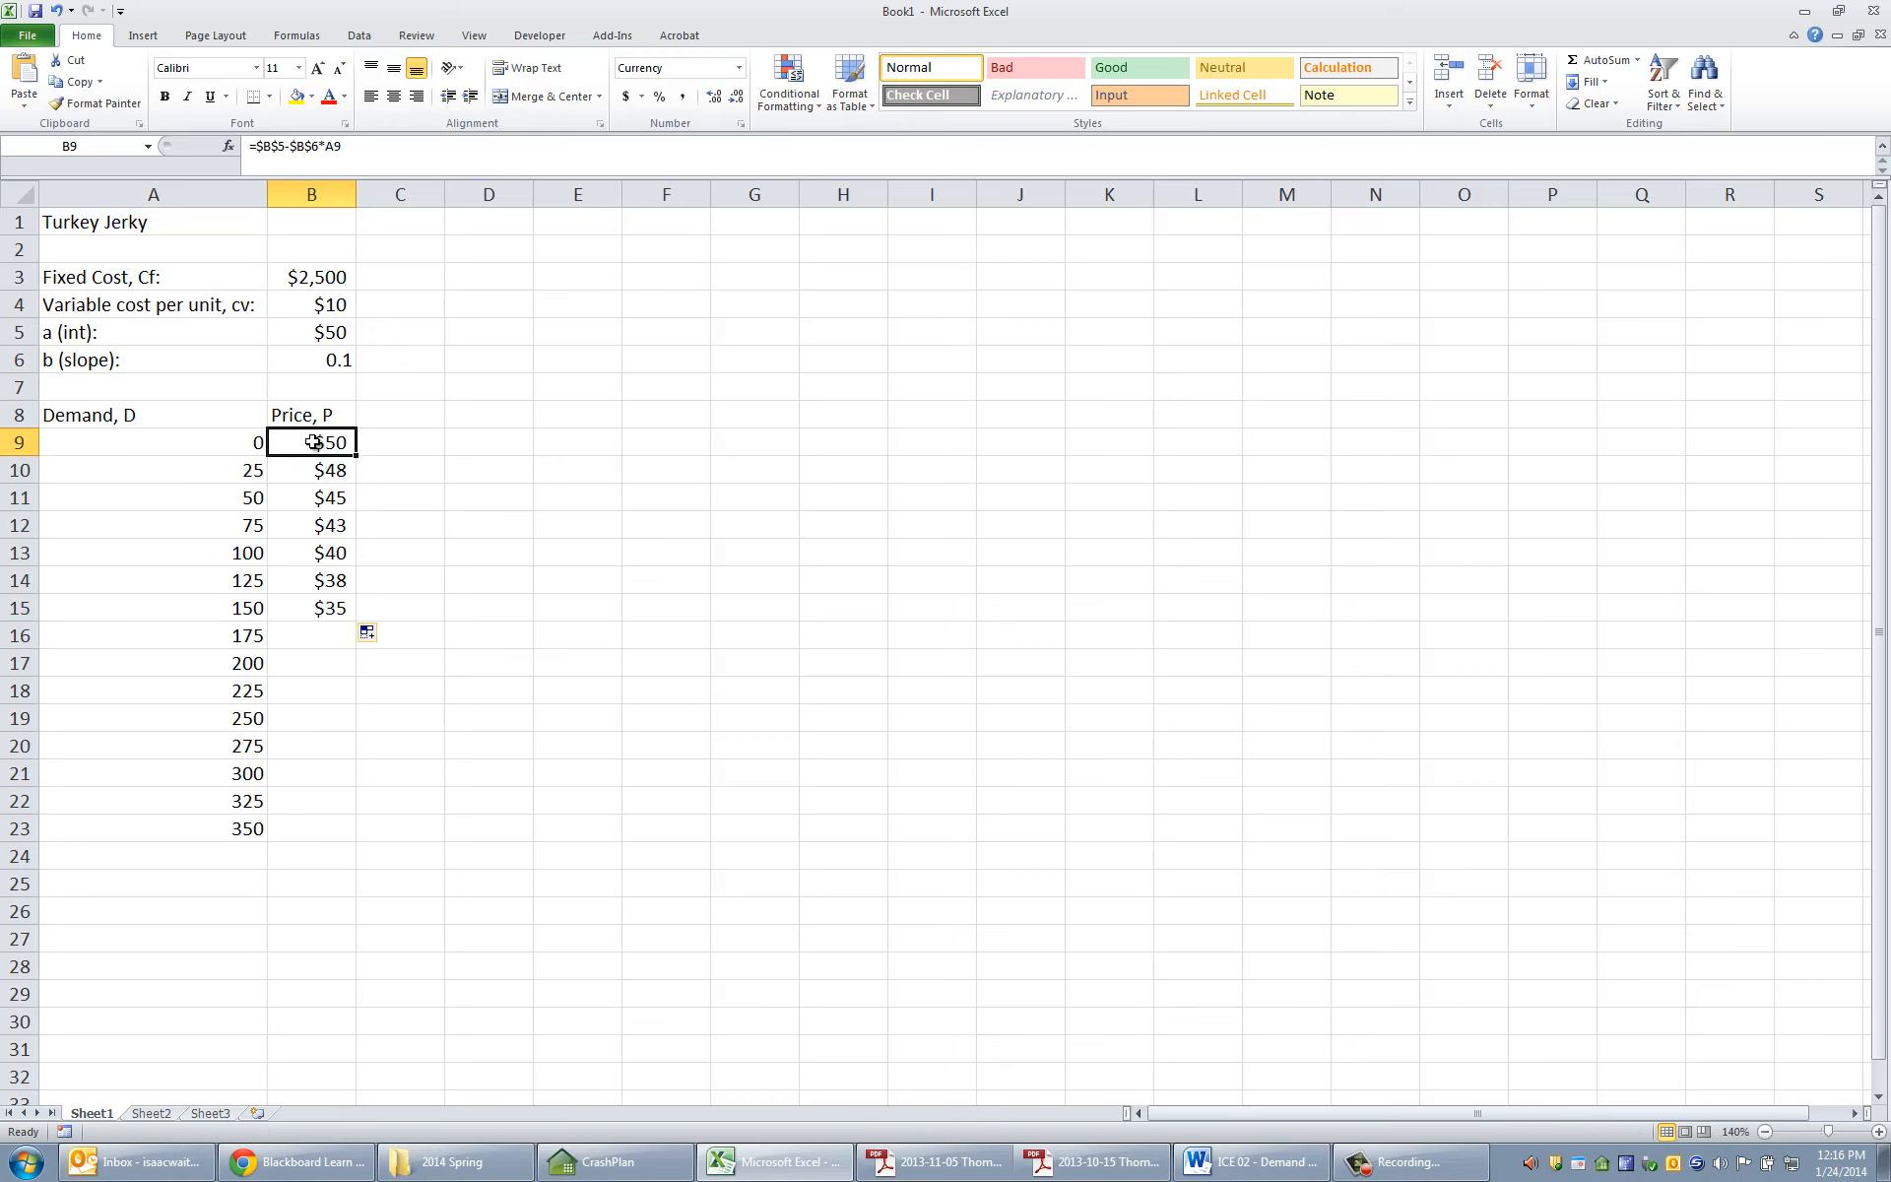
pyautogui.press('F2')
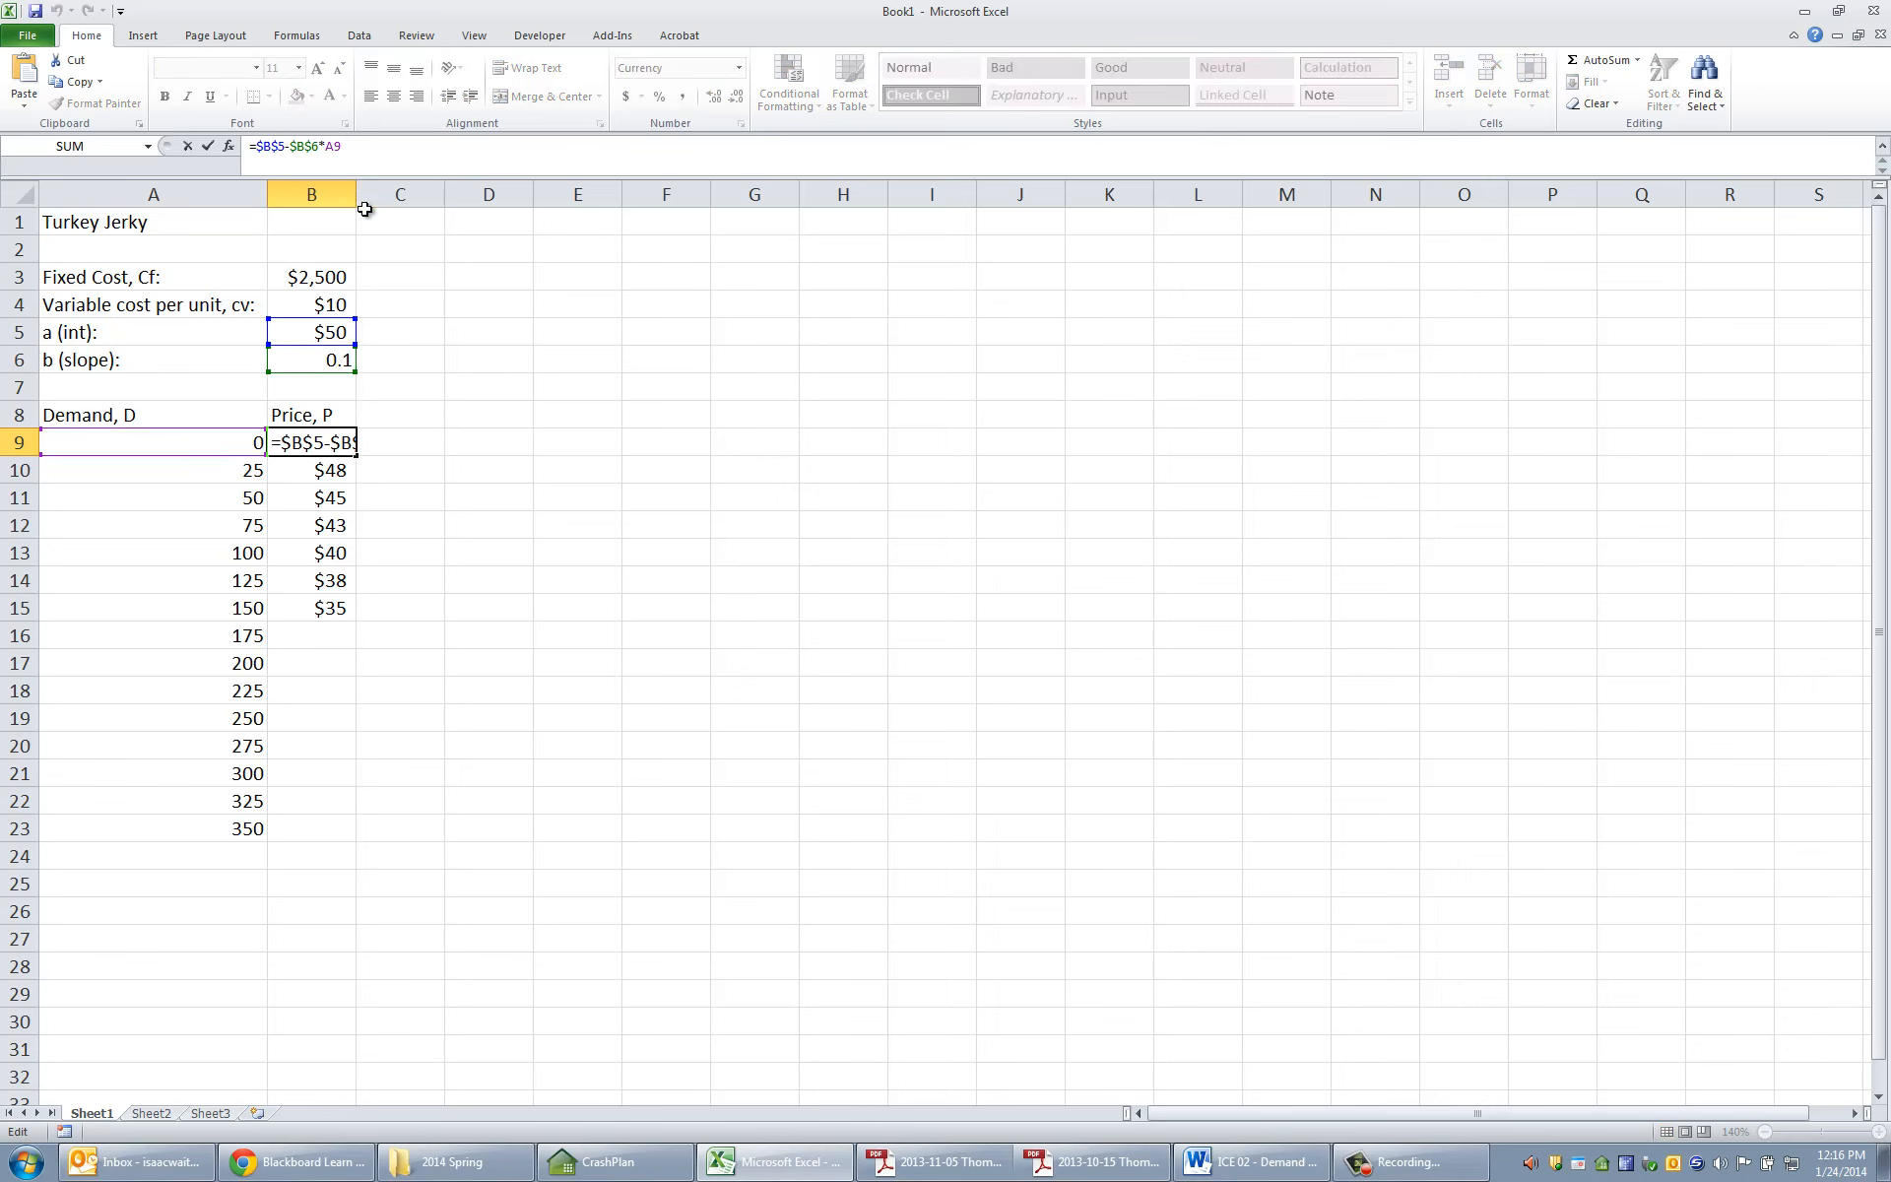
pyautogui.click(335, 445)
pyautogui.click(330, 471)
pyautogui.press('Escape')
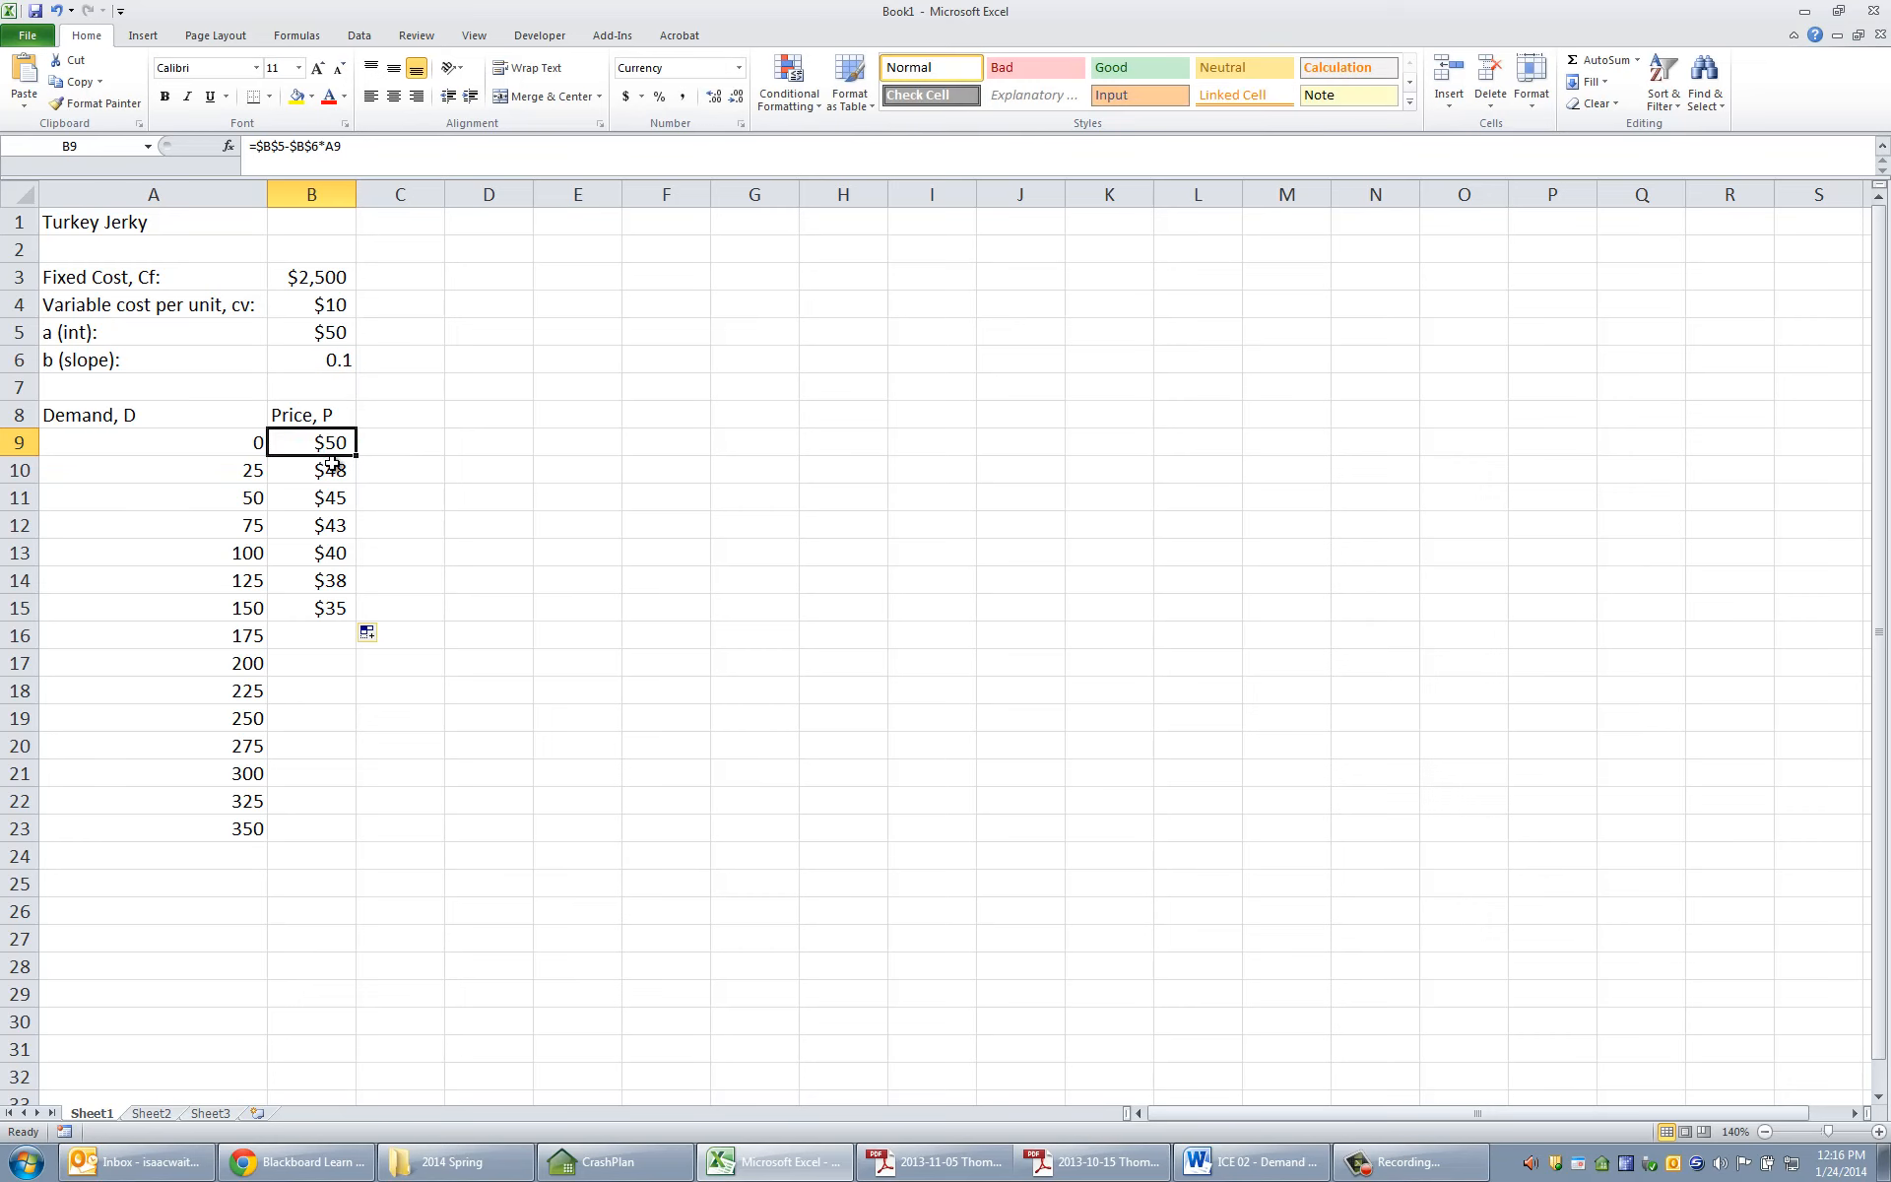
pyautogui.press('Down')
pyautogui.click(387, 145)
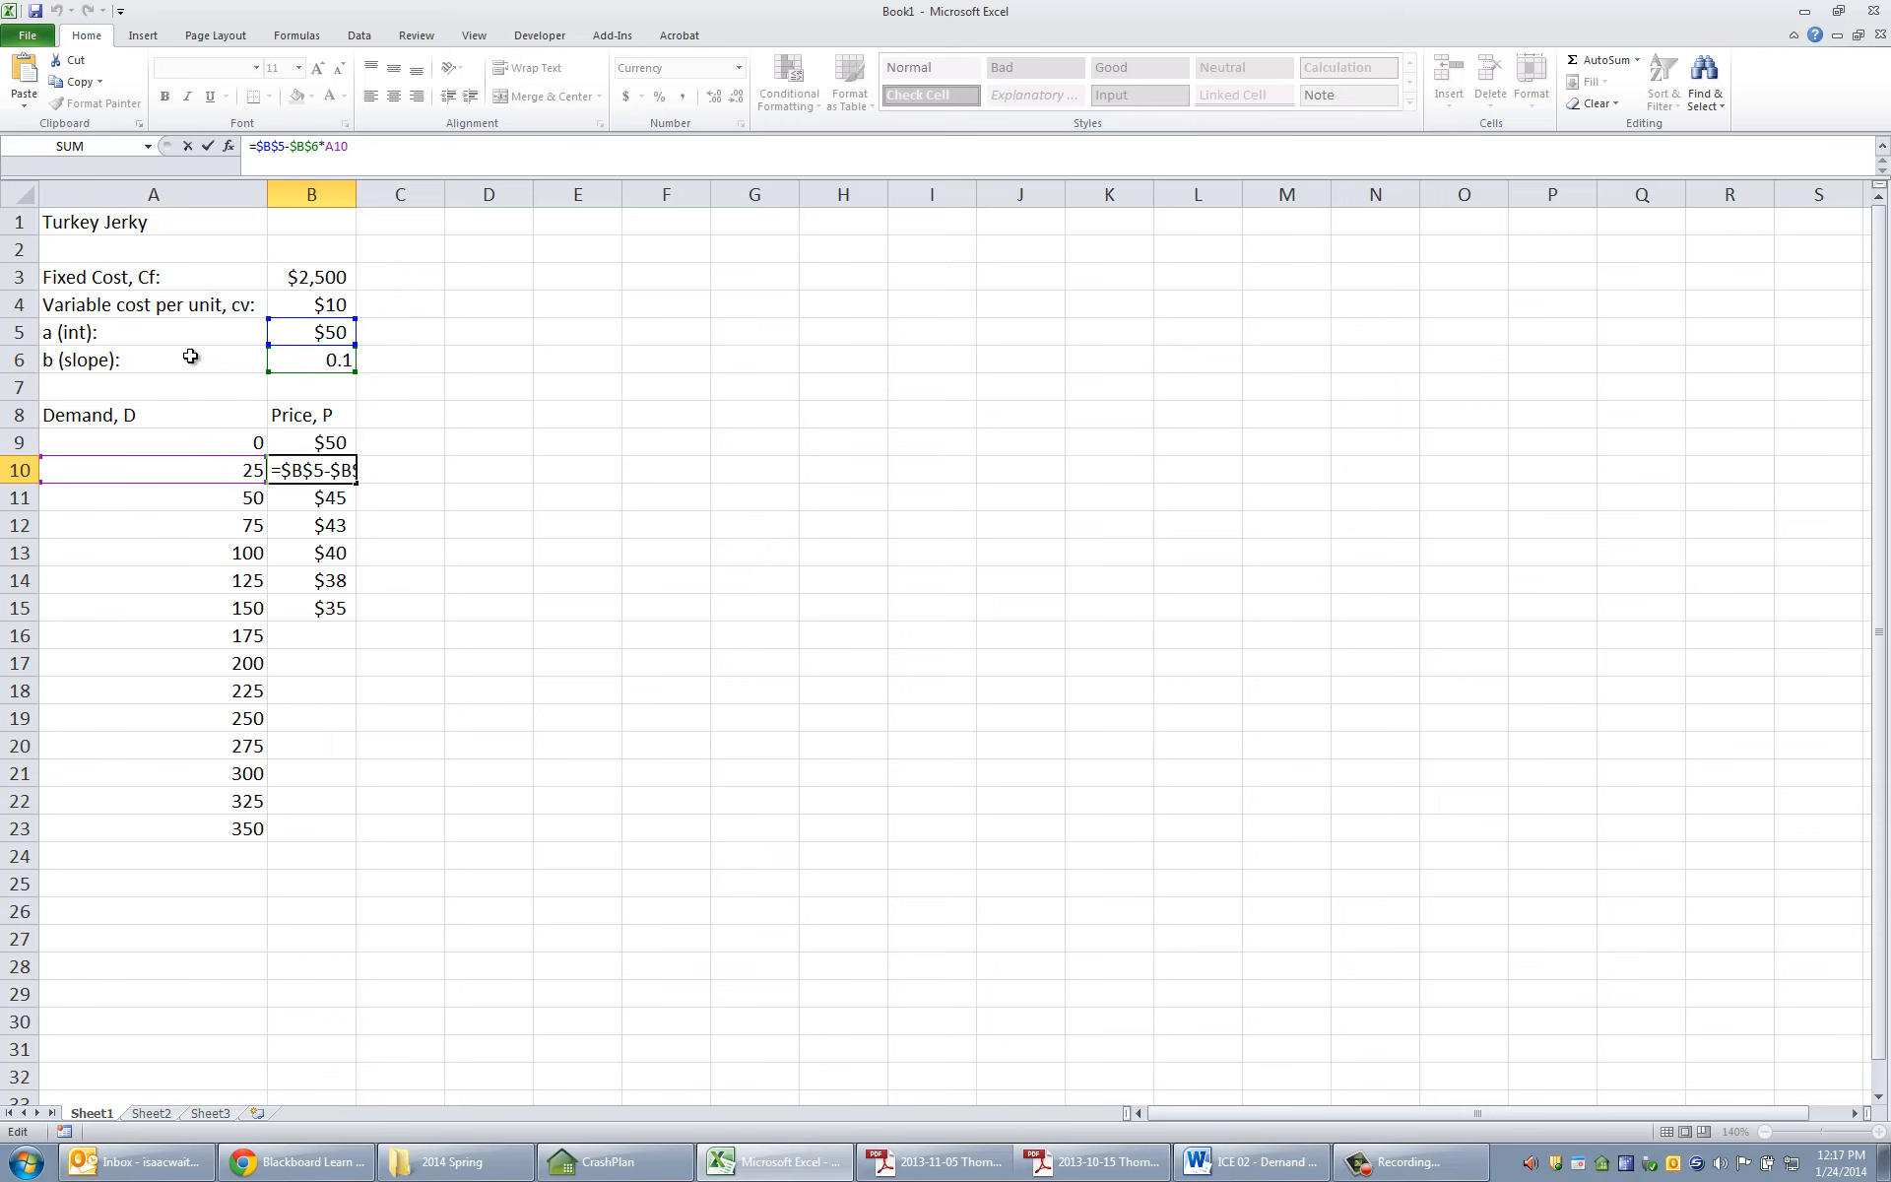
pyautogui.press('Escape')
# - Clear the copied prices in B10:B15 and refill the B9 price formula down to B12
pyautogui.moveTo(333, 469); pyautogui.dragTo(335, 606)
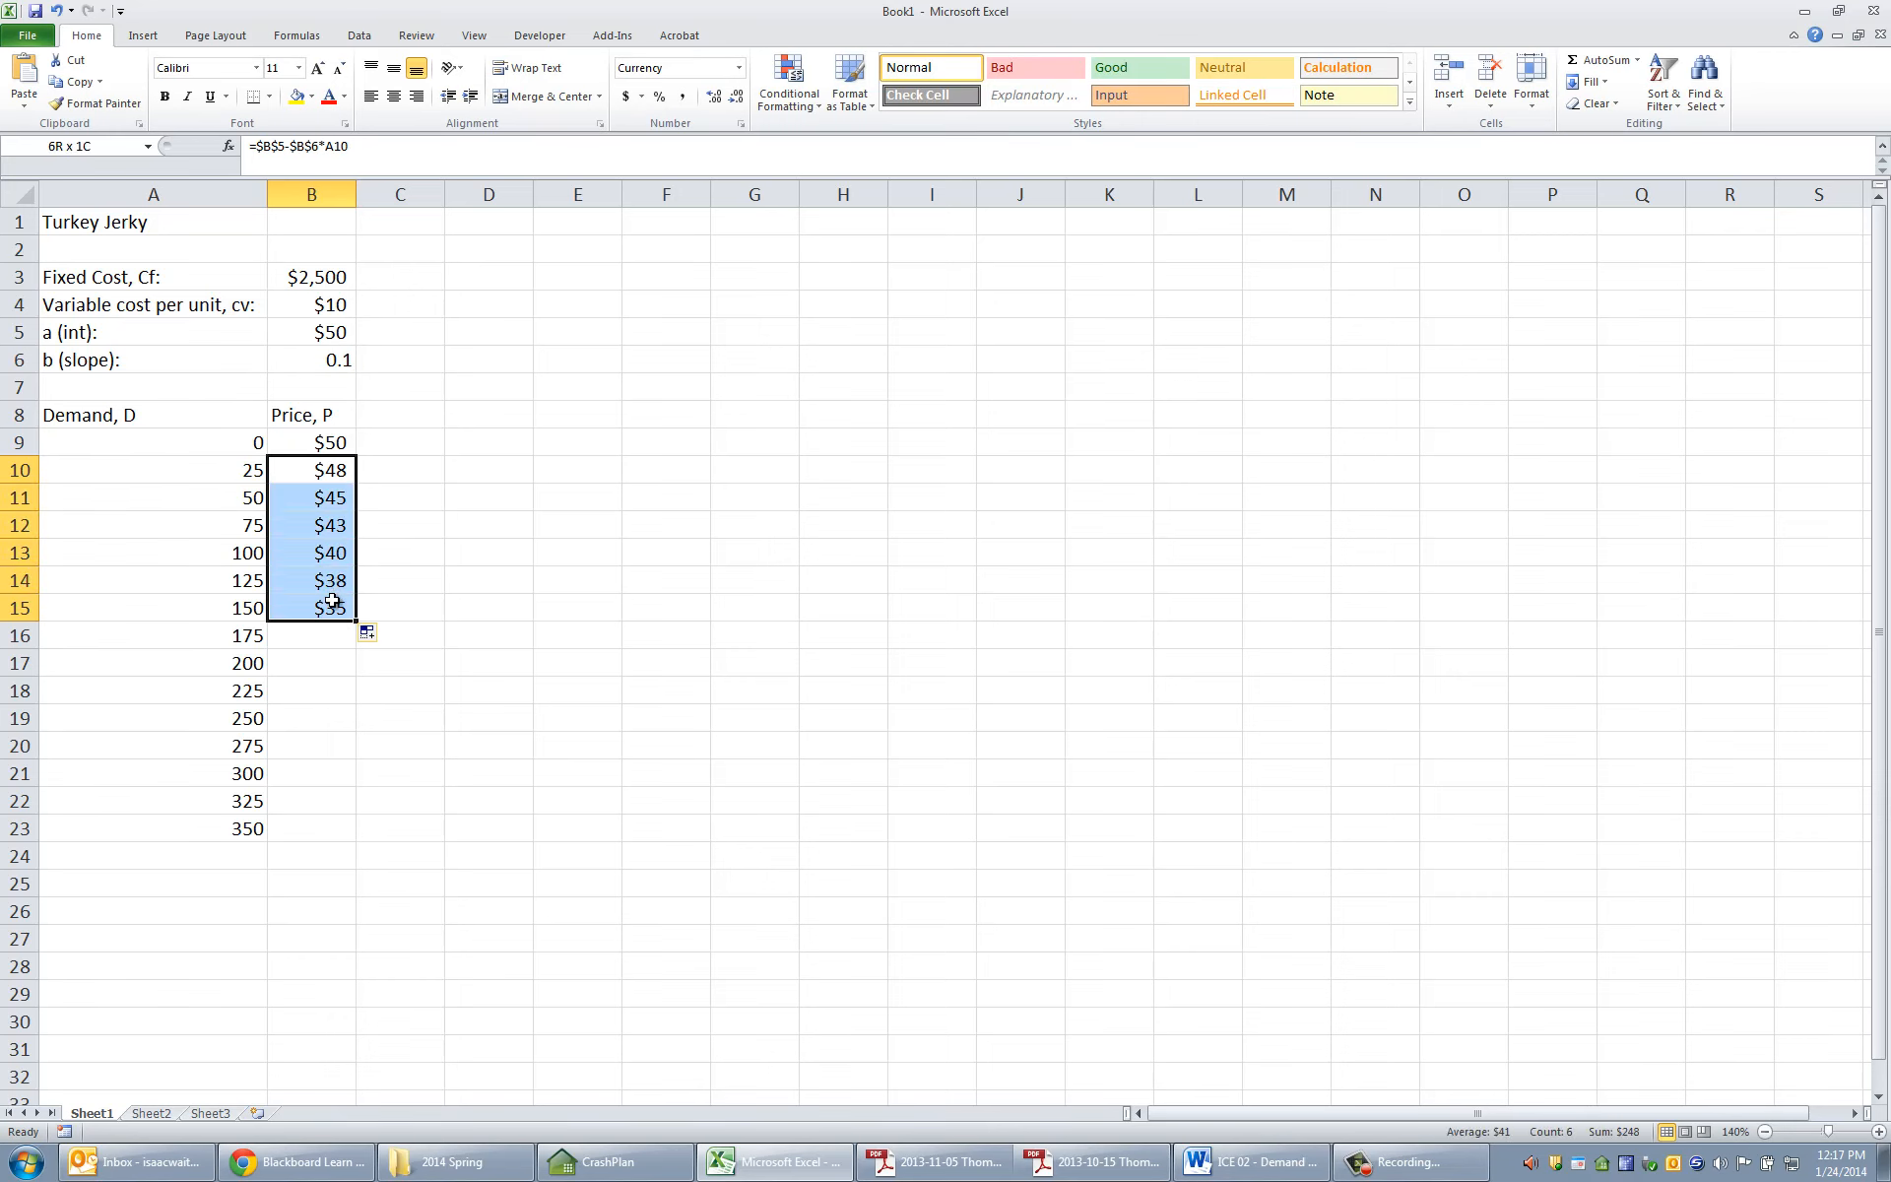
pyautogui.press('Delete')
pyautogui.click(325, 440)
pyautogui.moveTo(356, 456); pyautogui.dragTo(365, 544)
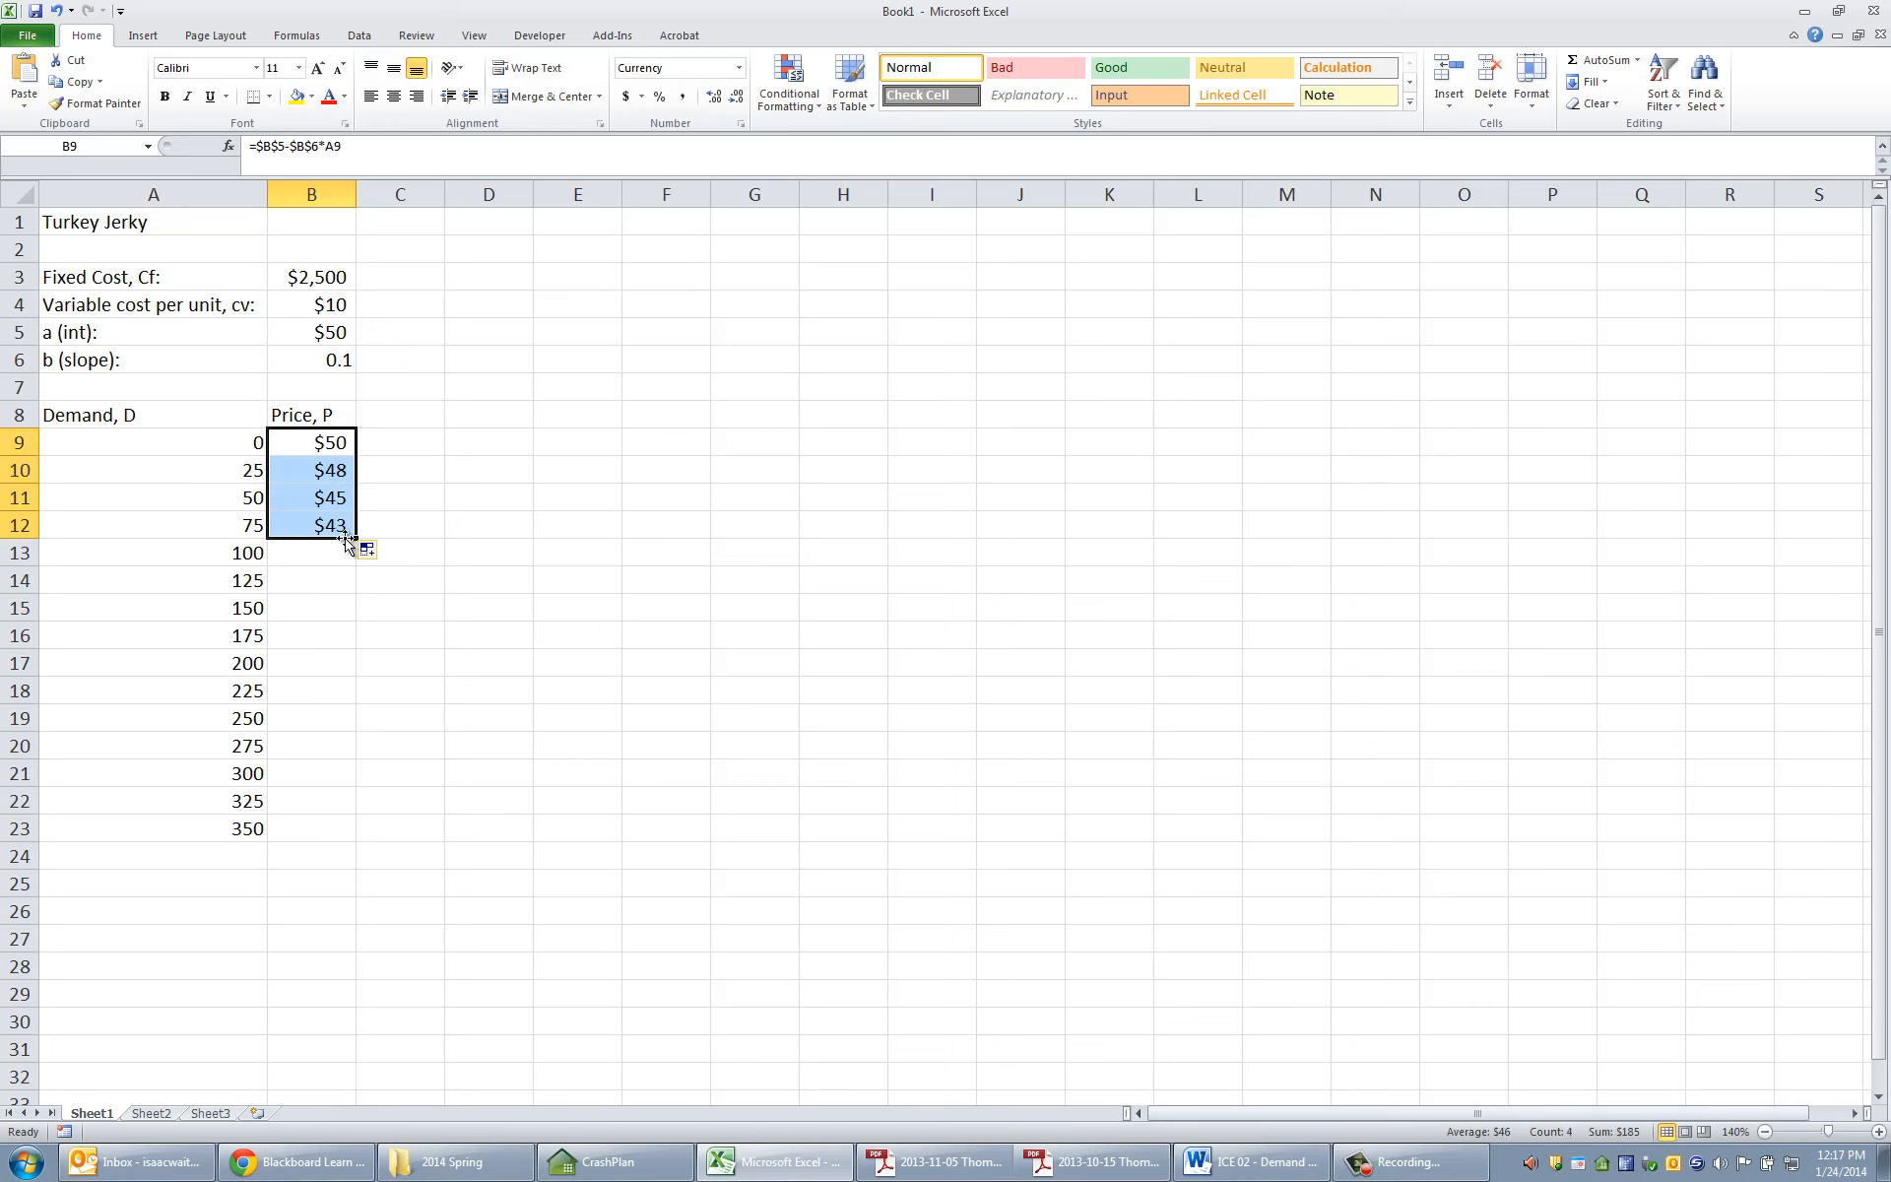
# - Fill the price formula from B12 down to B23, the last demand row
pyautogui.click(345, 543)
pyautogui.click(336, 529)
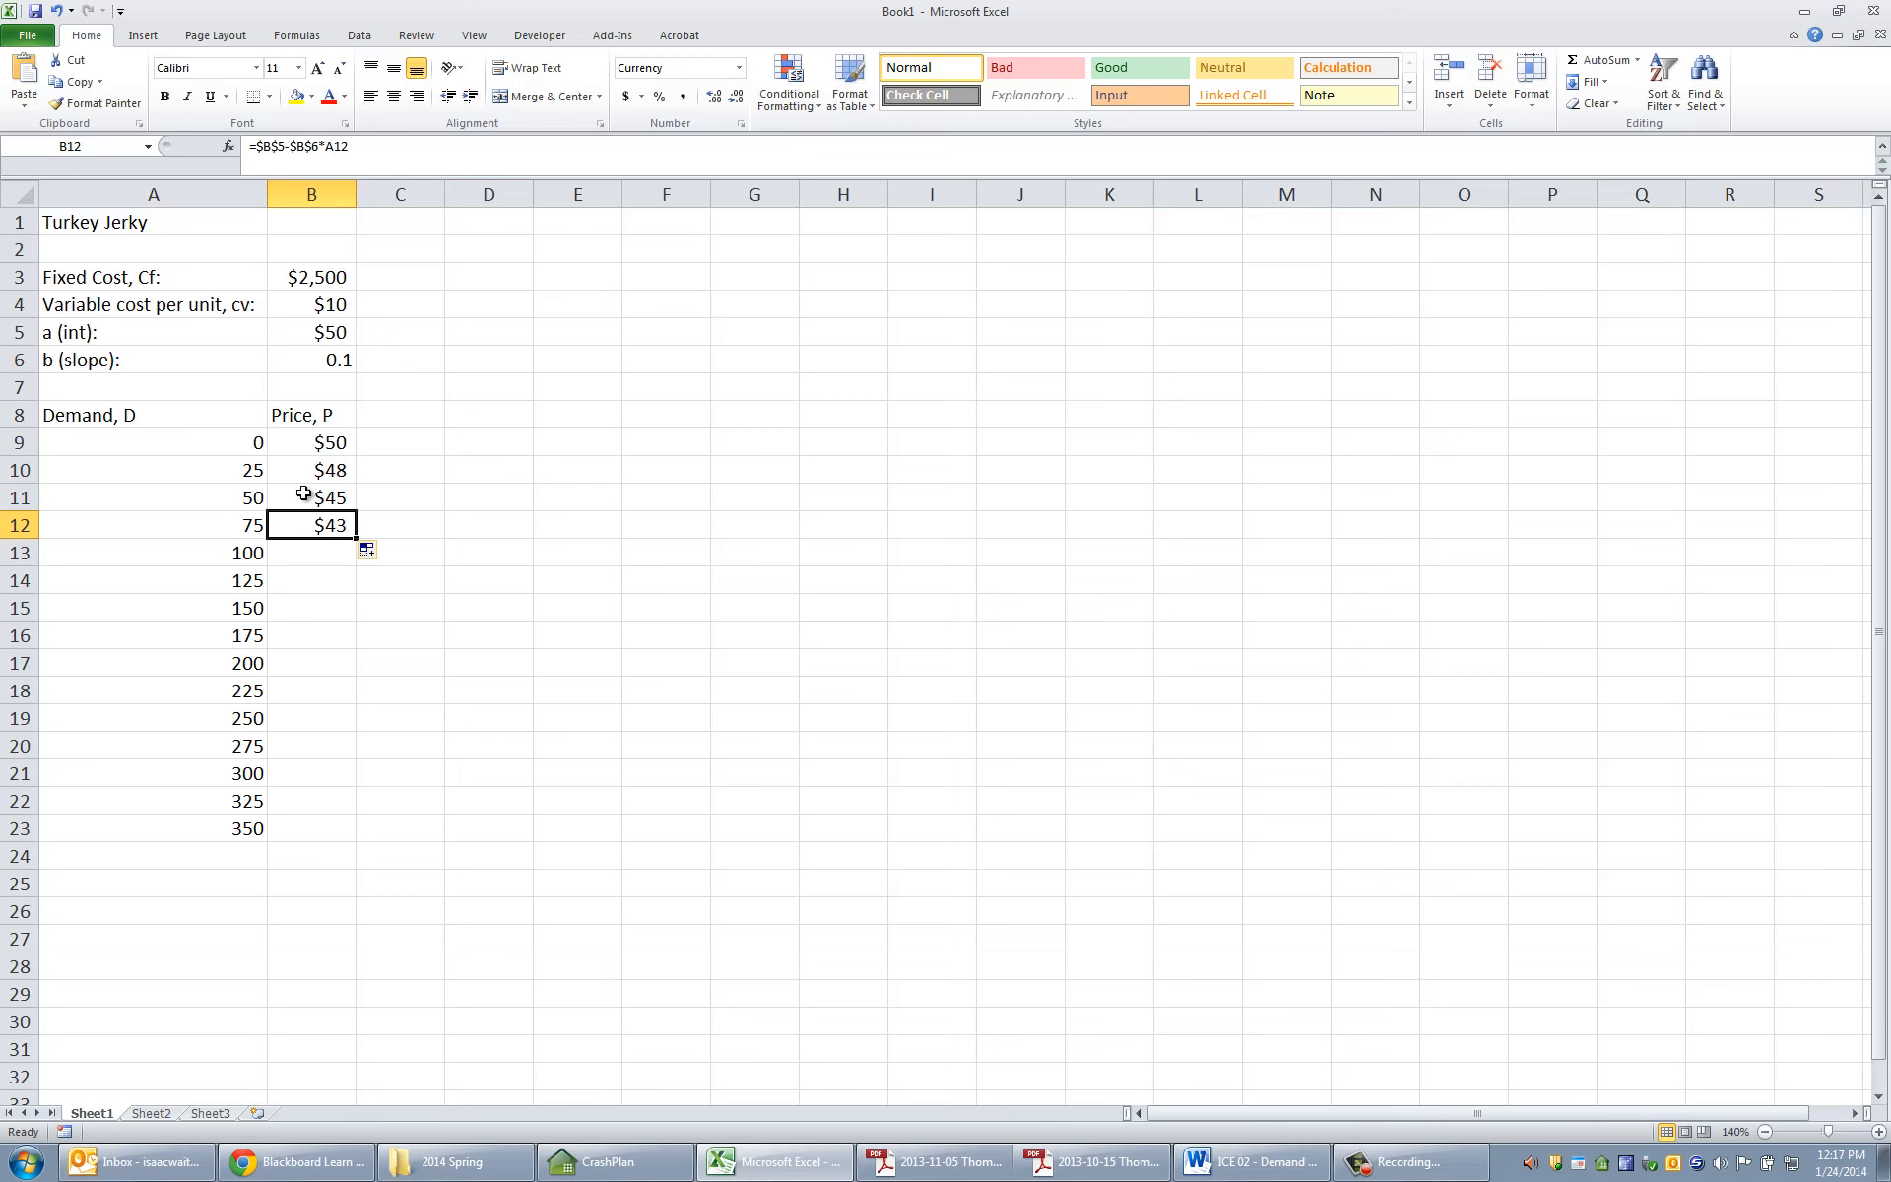
pyautogui.doubleClick(354, 539)
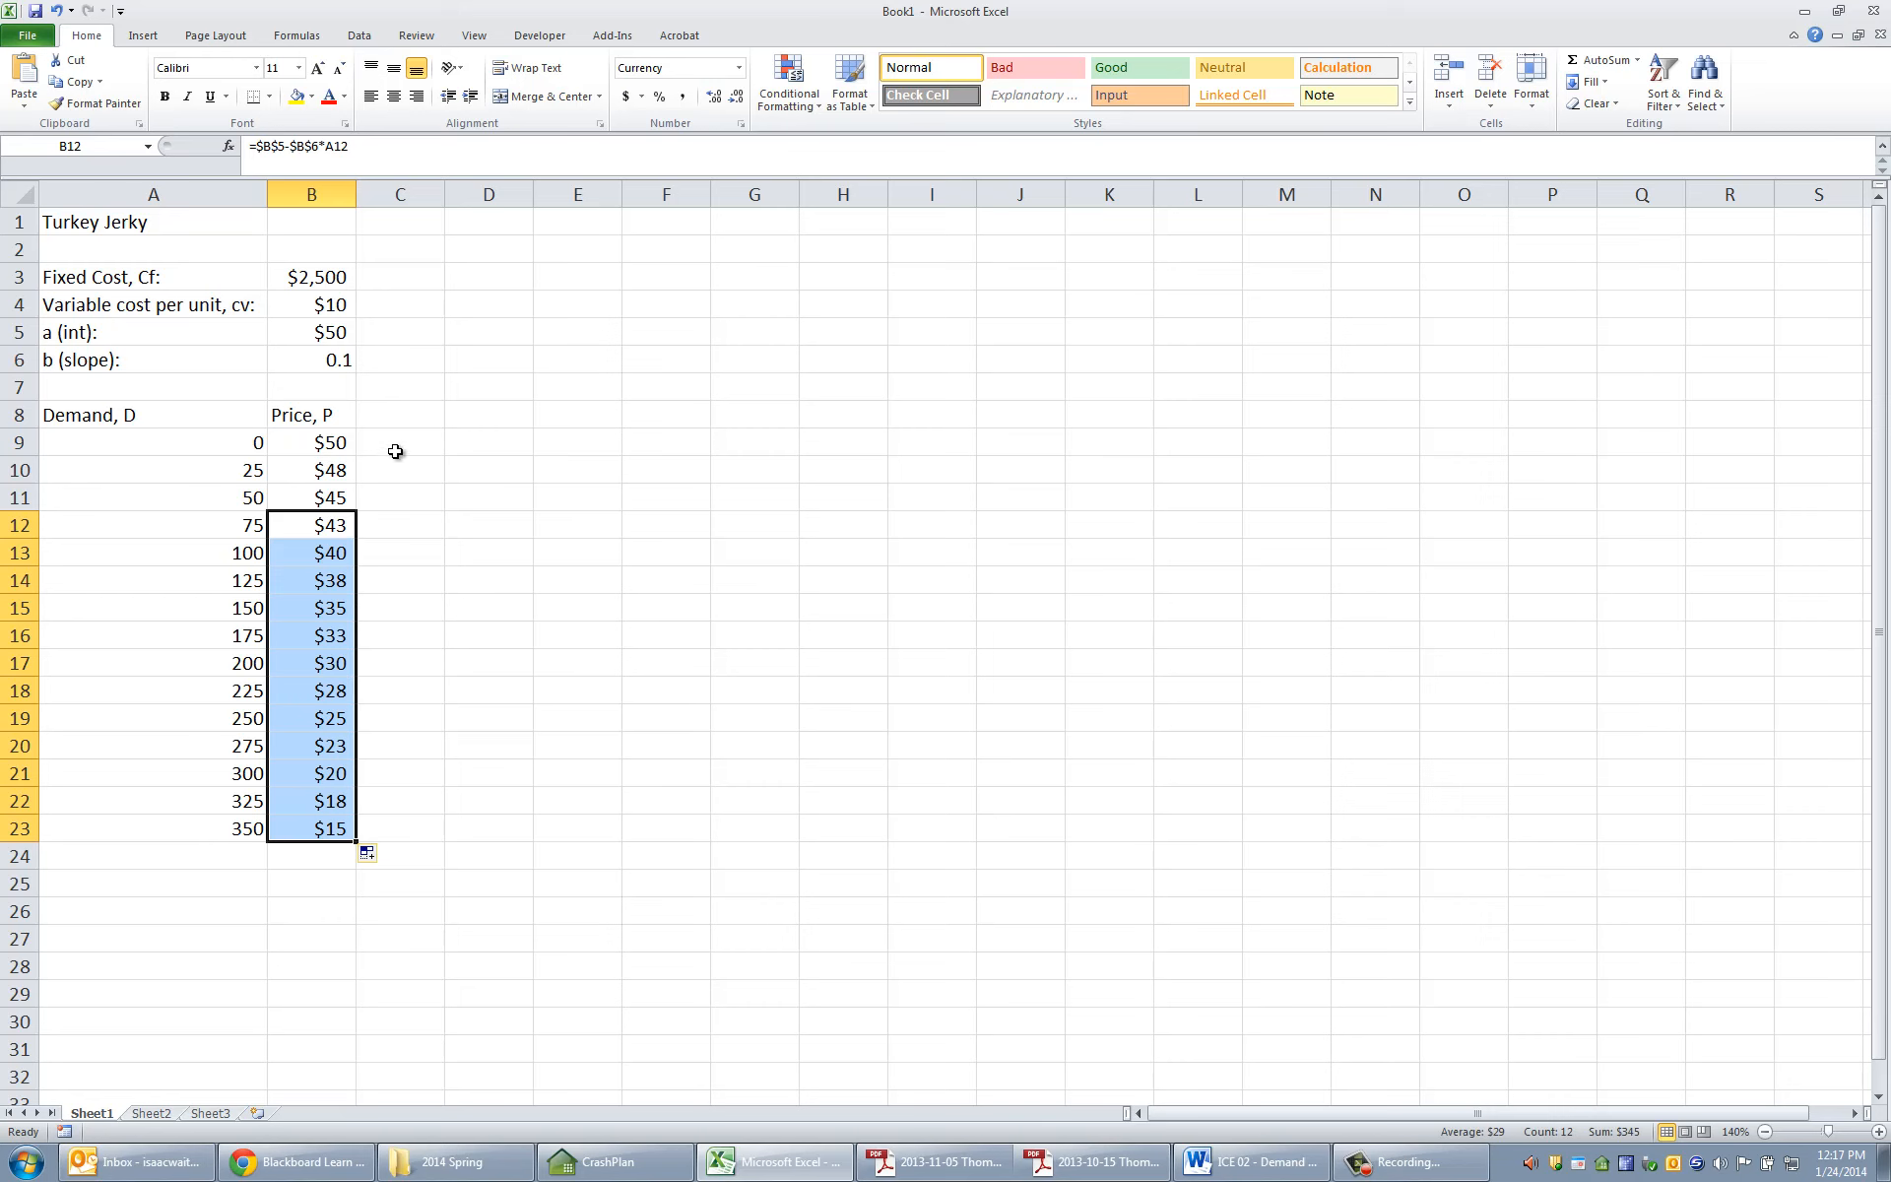
# - Enter the column heading Revenue in C8, beside the price heading
pyautogui.click(411, 410)
pyautogui.write('Revenue')
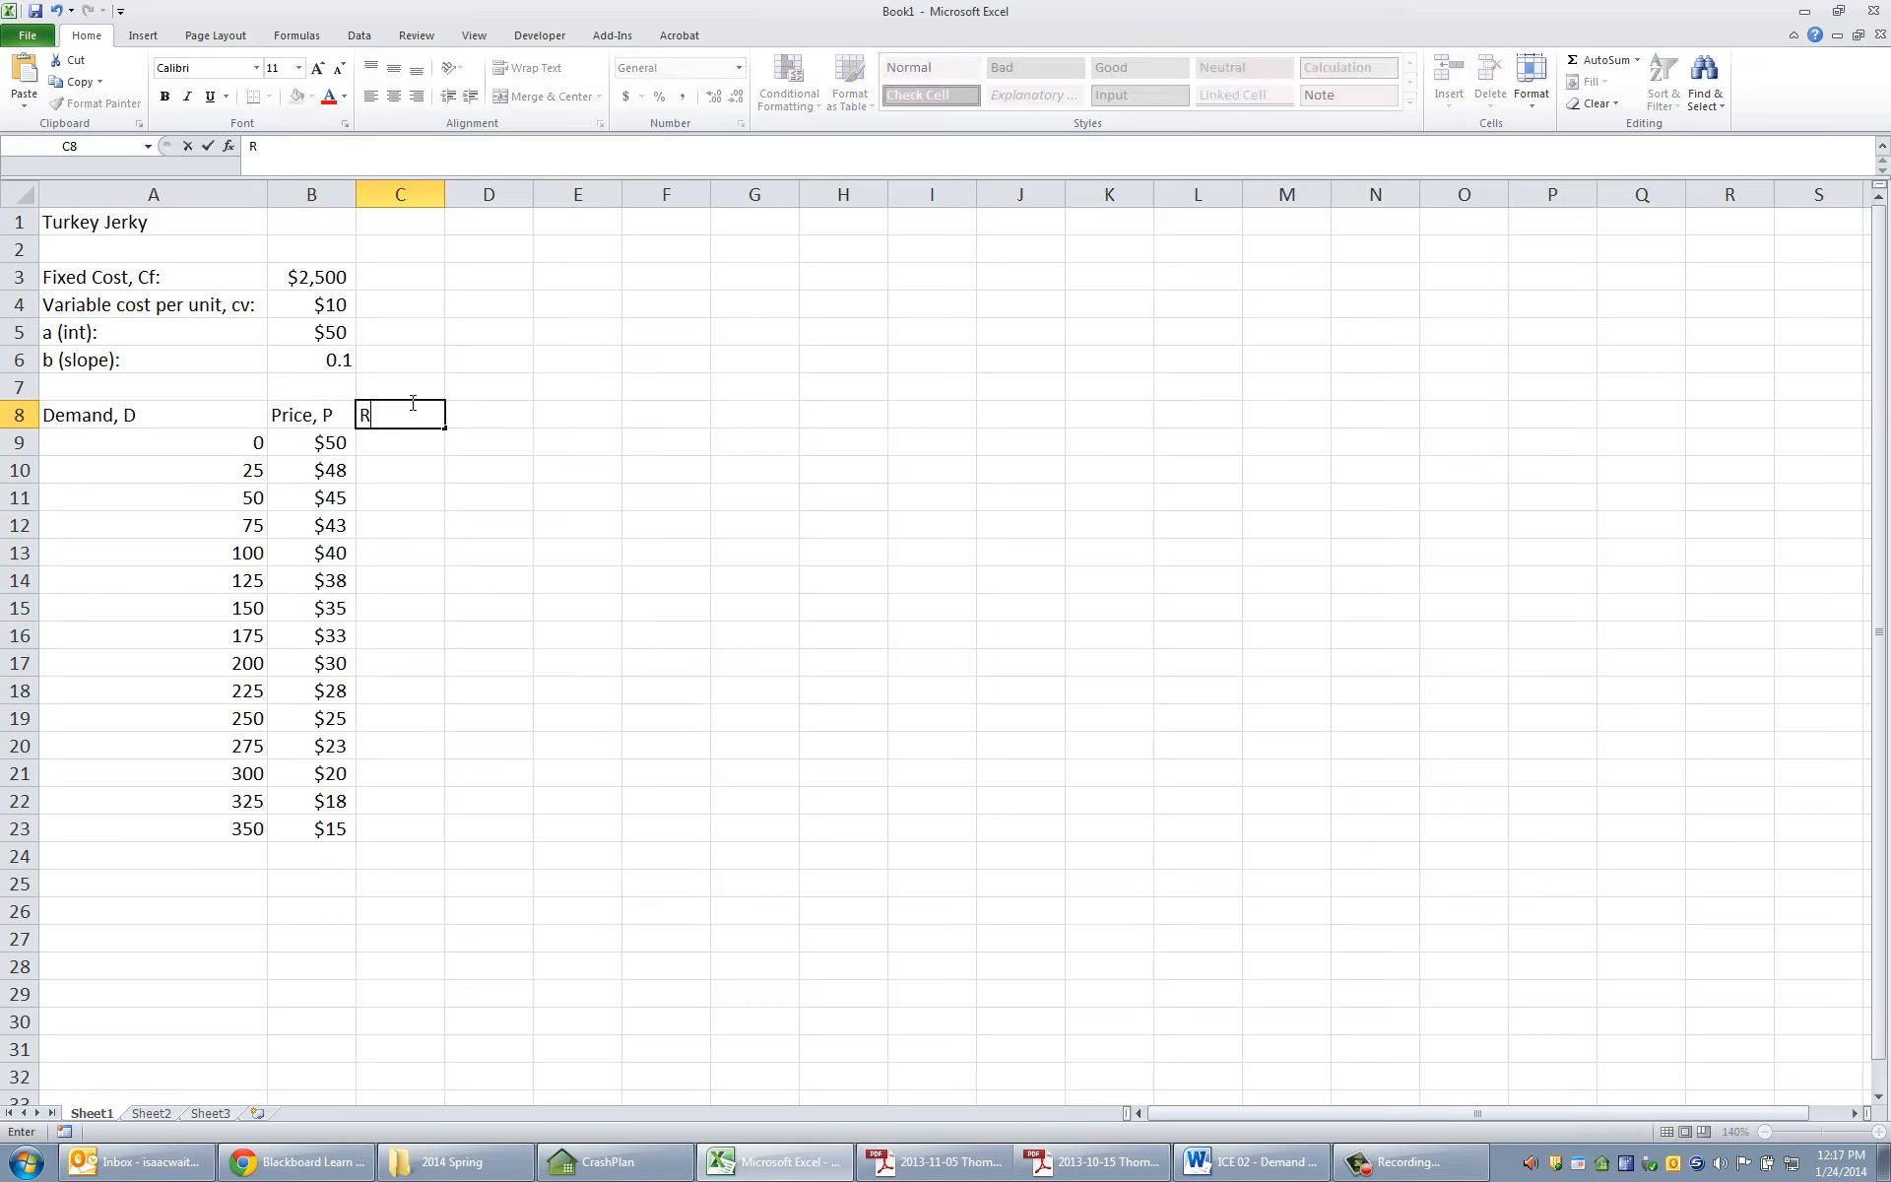
pyautogui.press('Return')
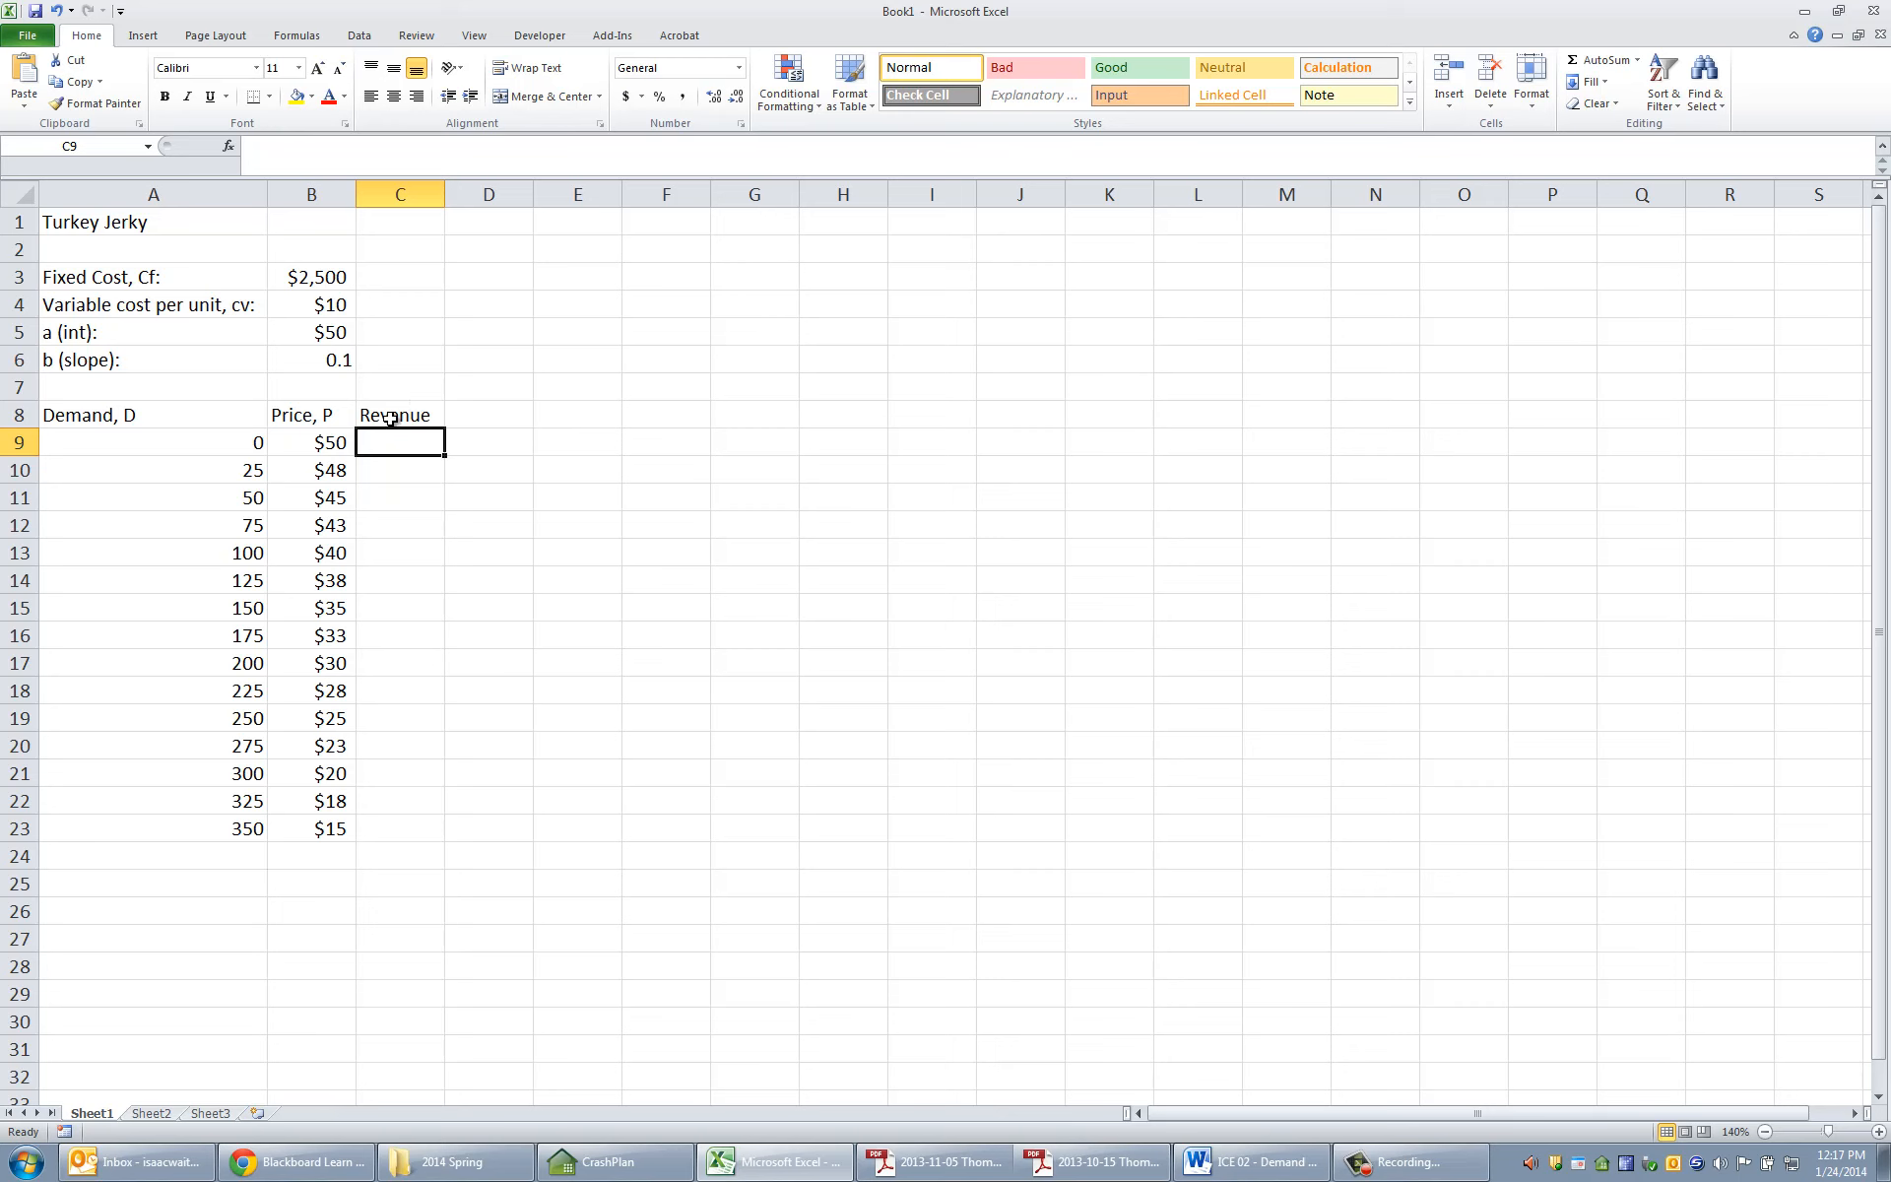
# - Calculate the revenue in C9 with the formula =A9*B9 and fill it down to C23
pyautogui.write('=')
pyautogui.click(236, 442)
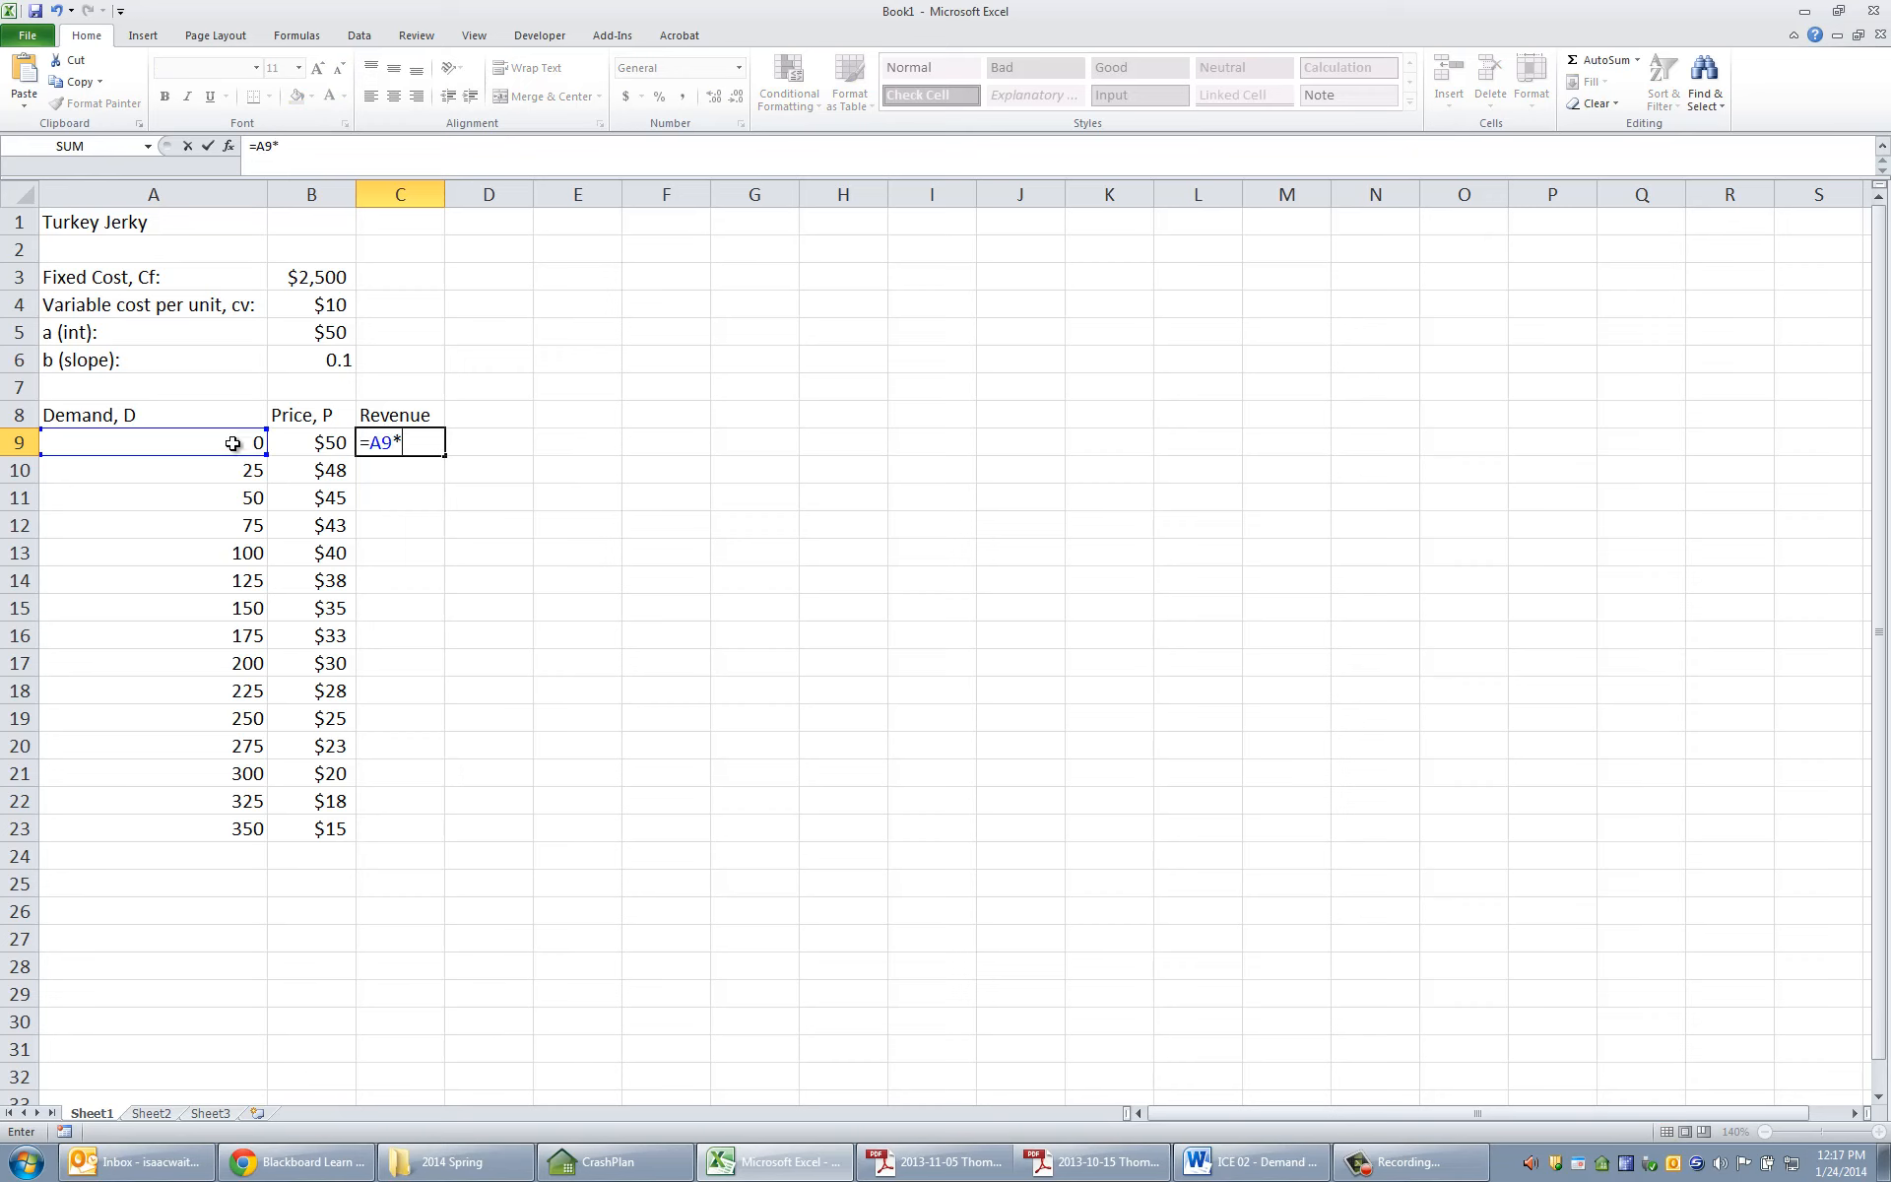
pyautogui.click(301, 442)
pyautogui.press('Return')
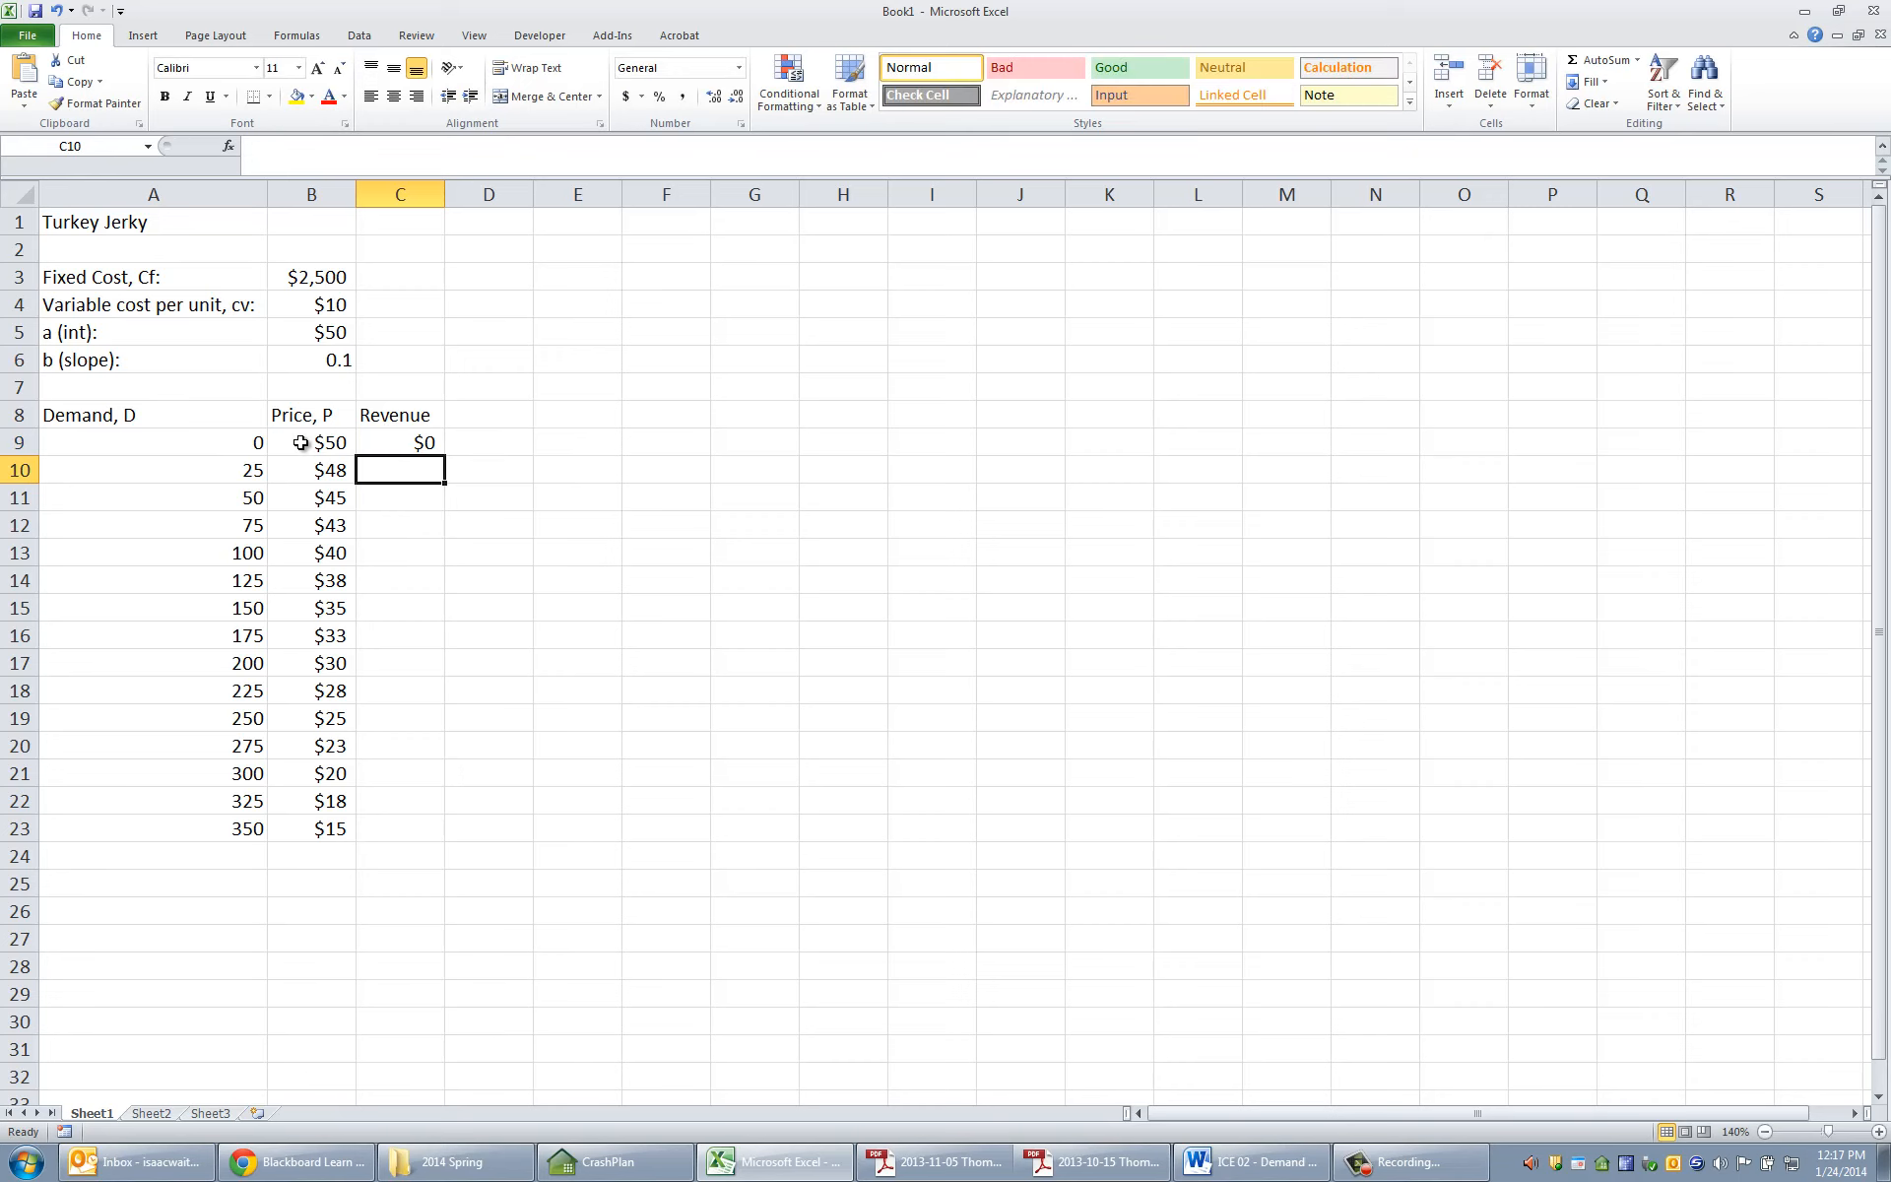
pyautogui.click(436, 444)
pyautogui.moveTo(438, 449); pyautogui.dragTo(444, 836)
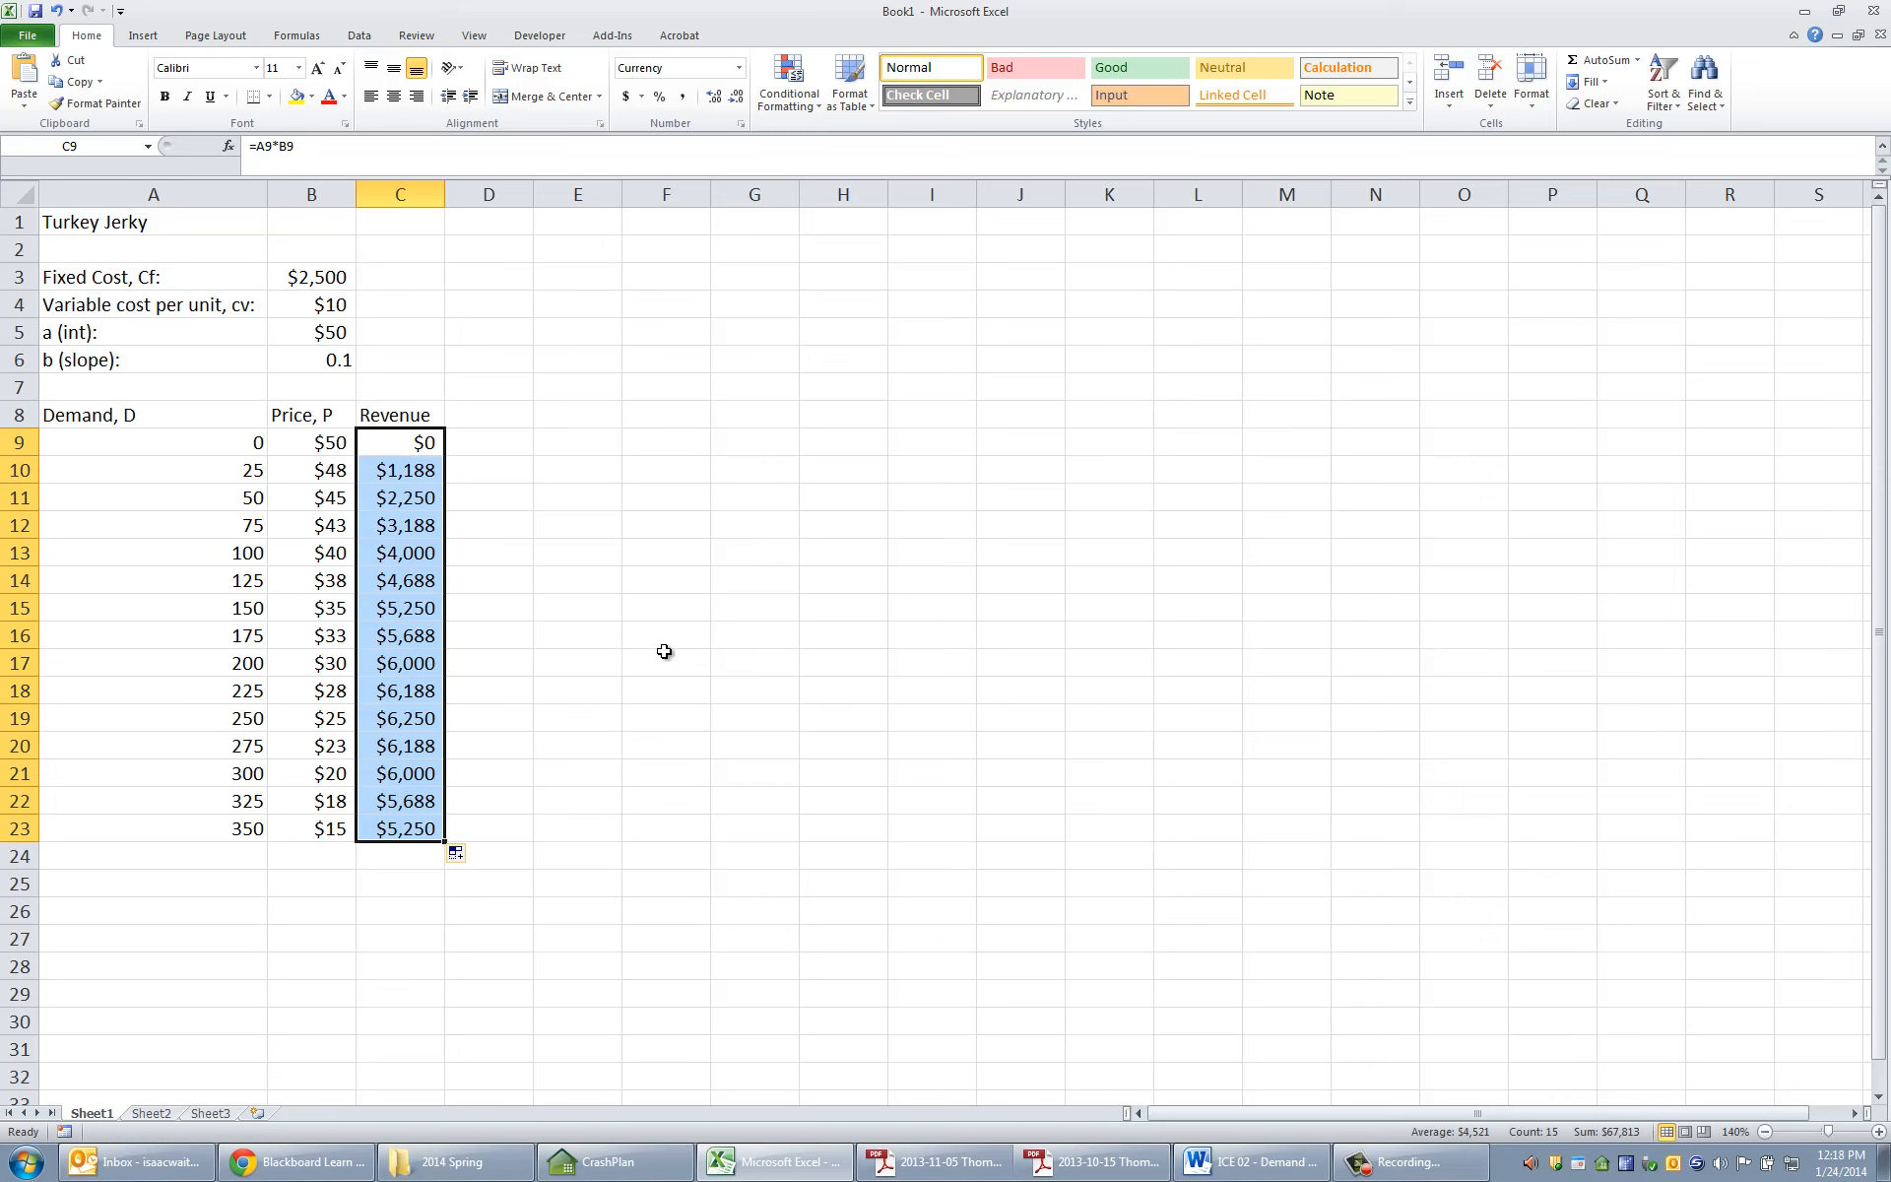
# - Enter the column heading Cost in D8, beside the revenue heading
pyautogui.click(489, 417)
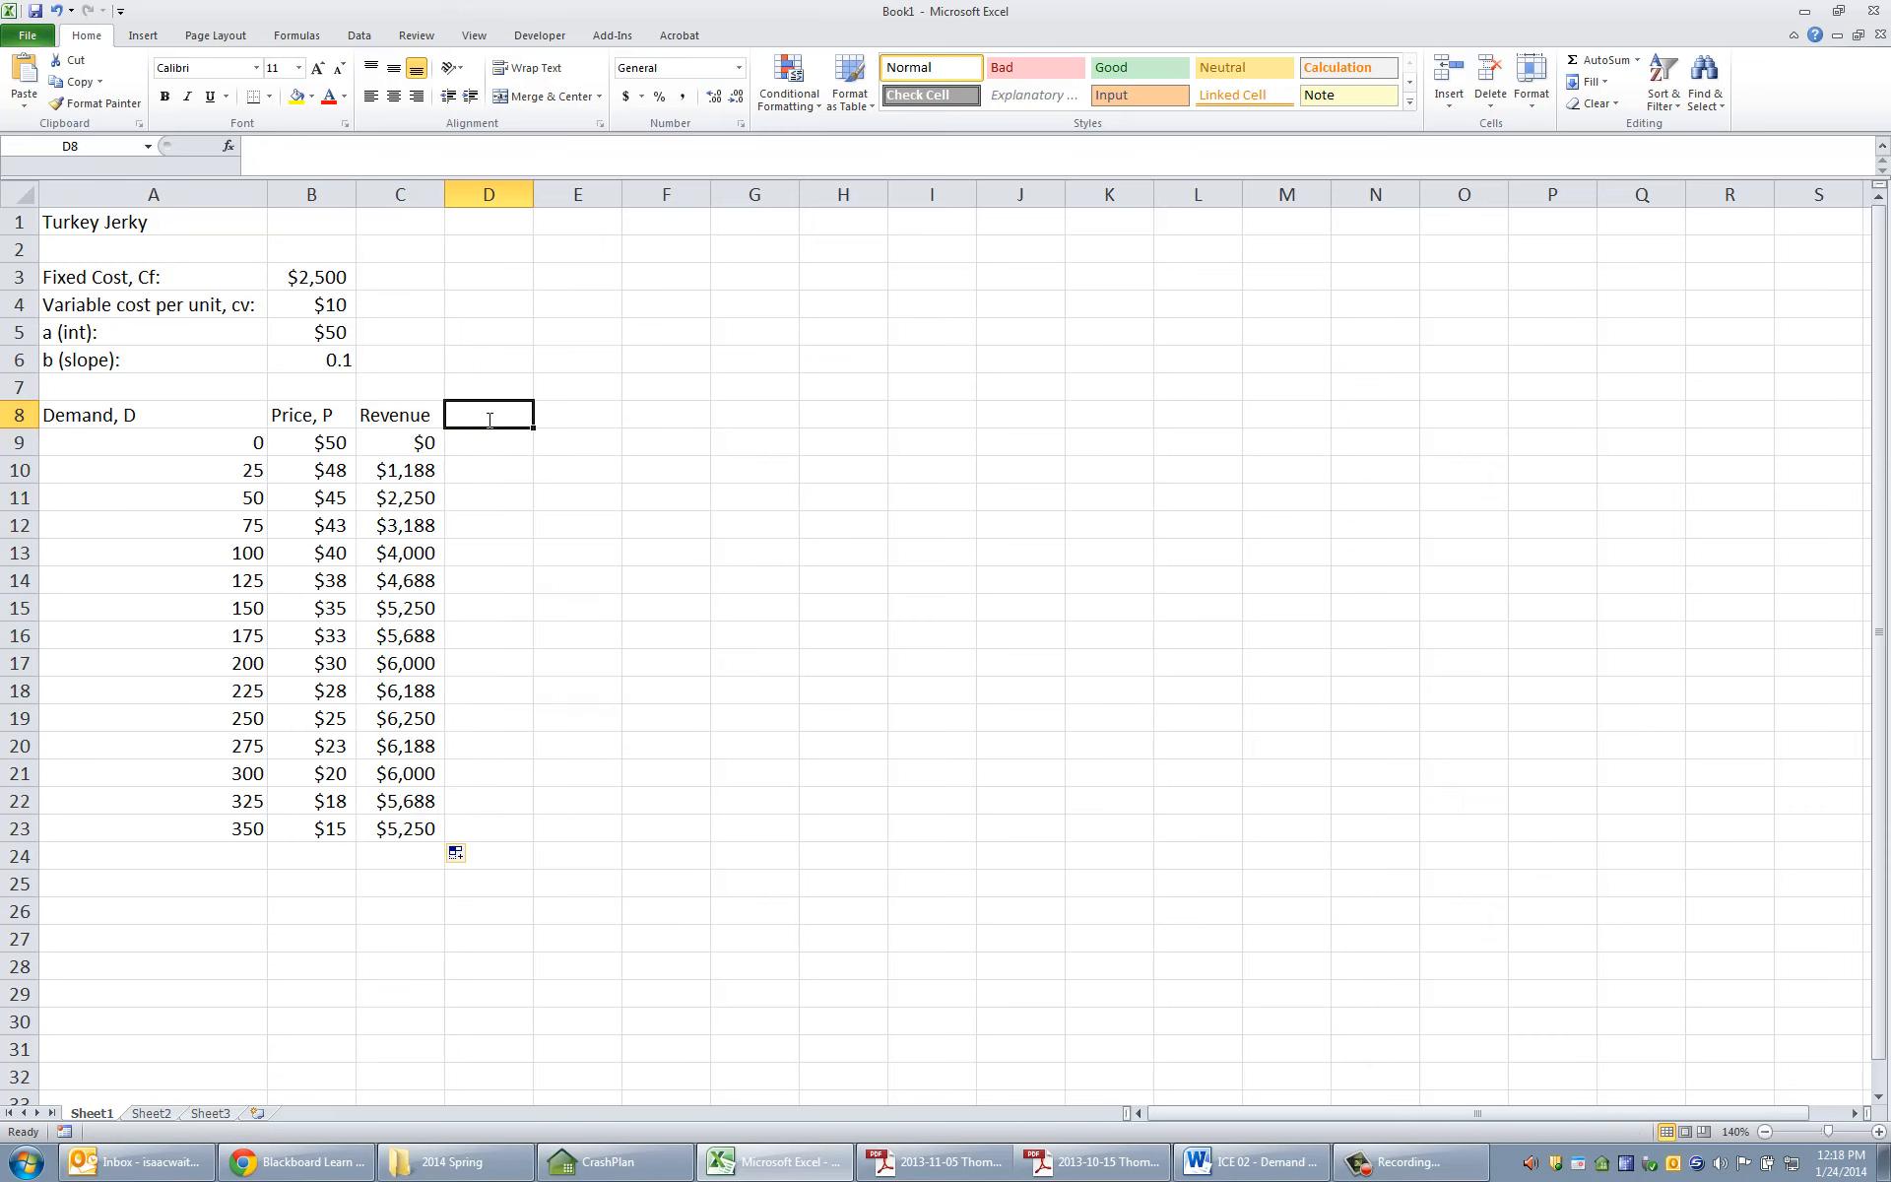
pyautogui.write('Cost')
pyautogui.press('Return')
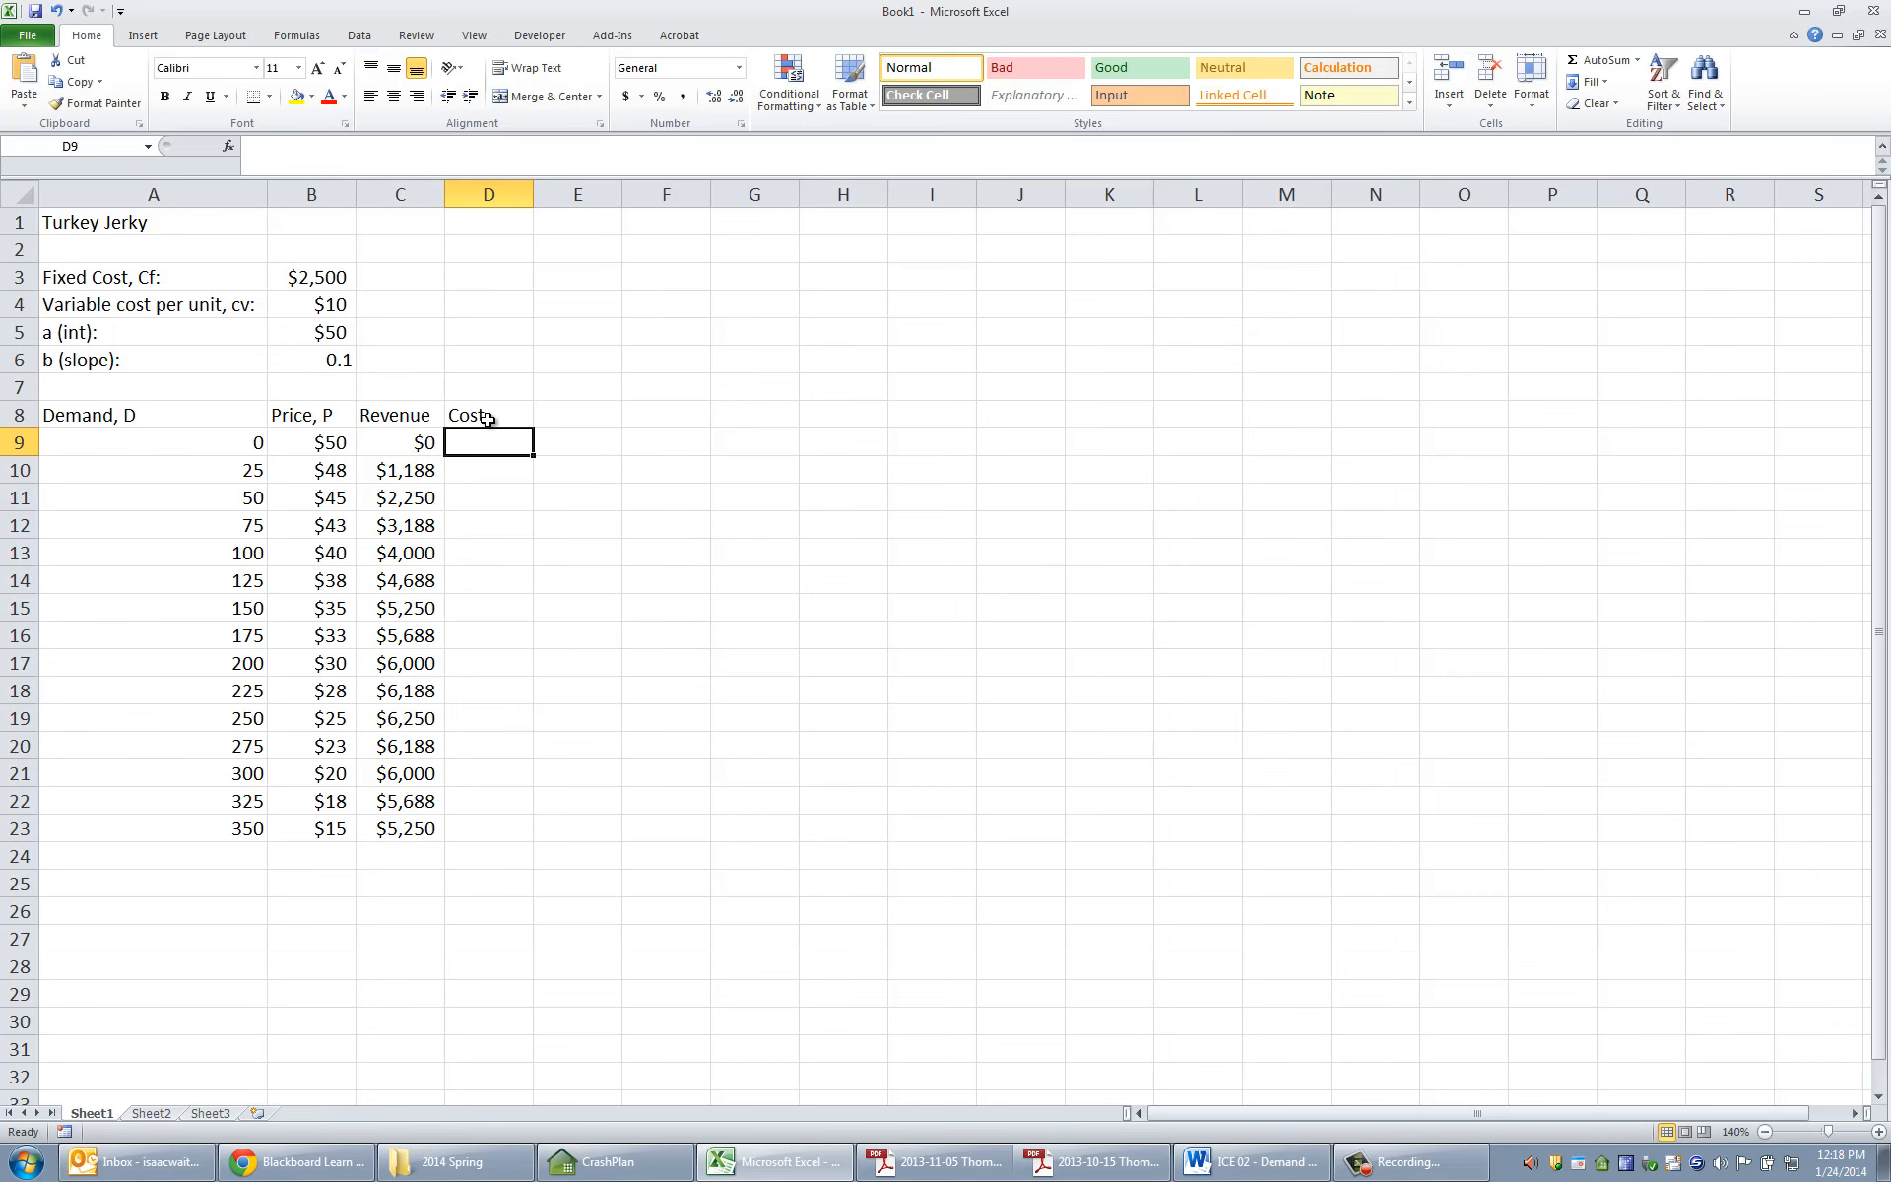
# - Calculate the cost in D9 with the formula =$B$3+$B$4*A9 and fill it down to D23
pyautogui.write('=')
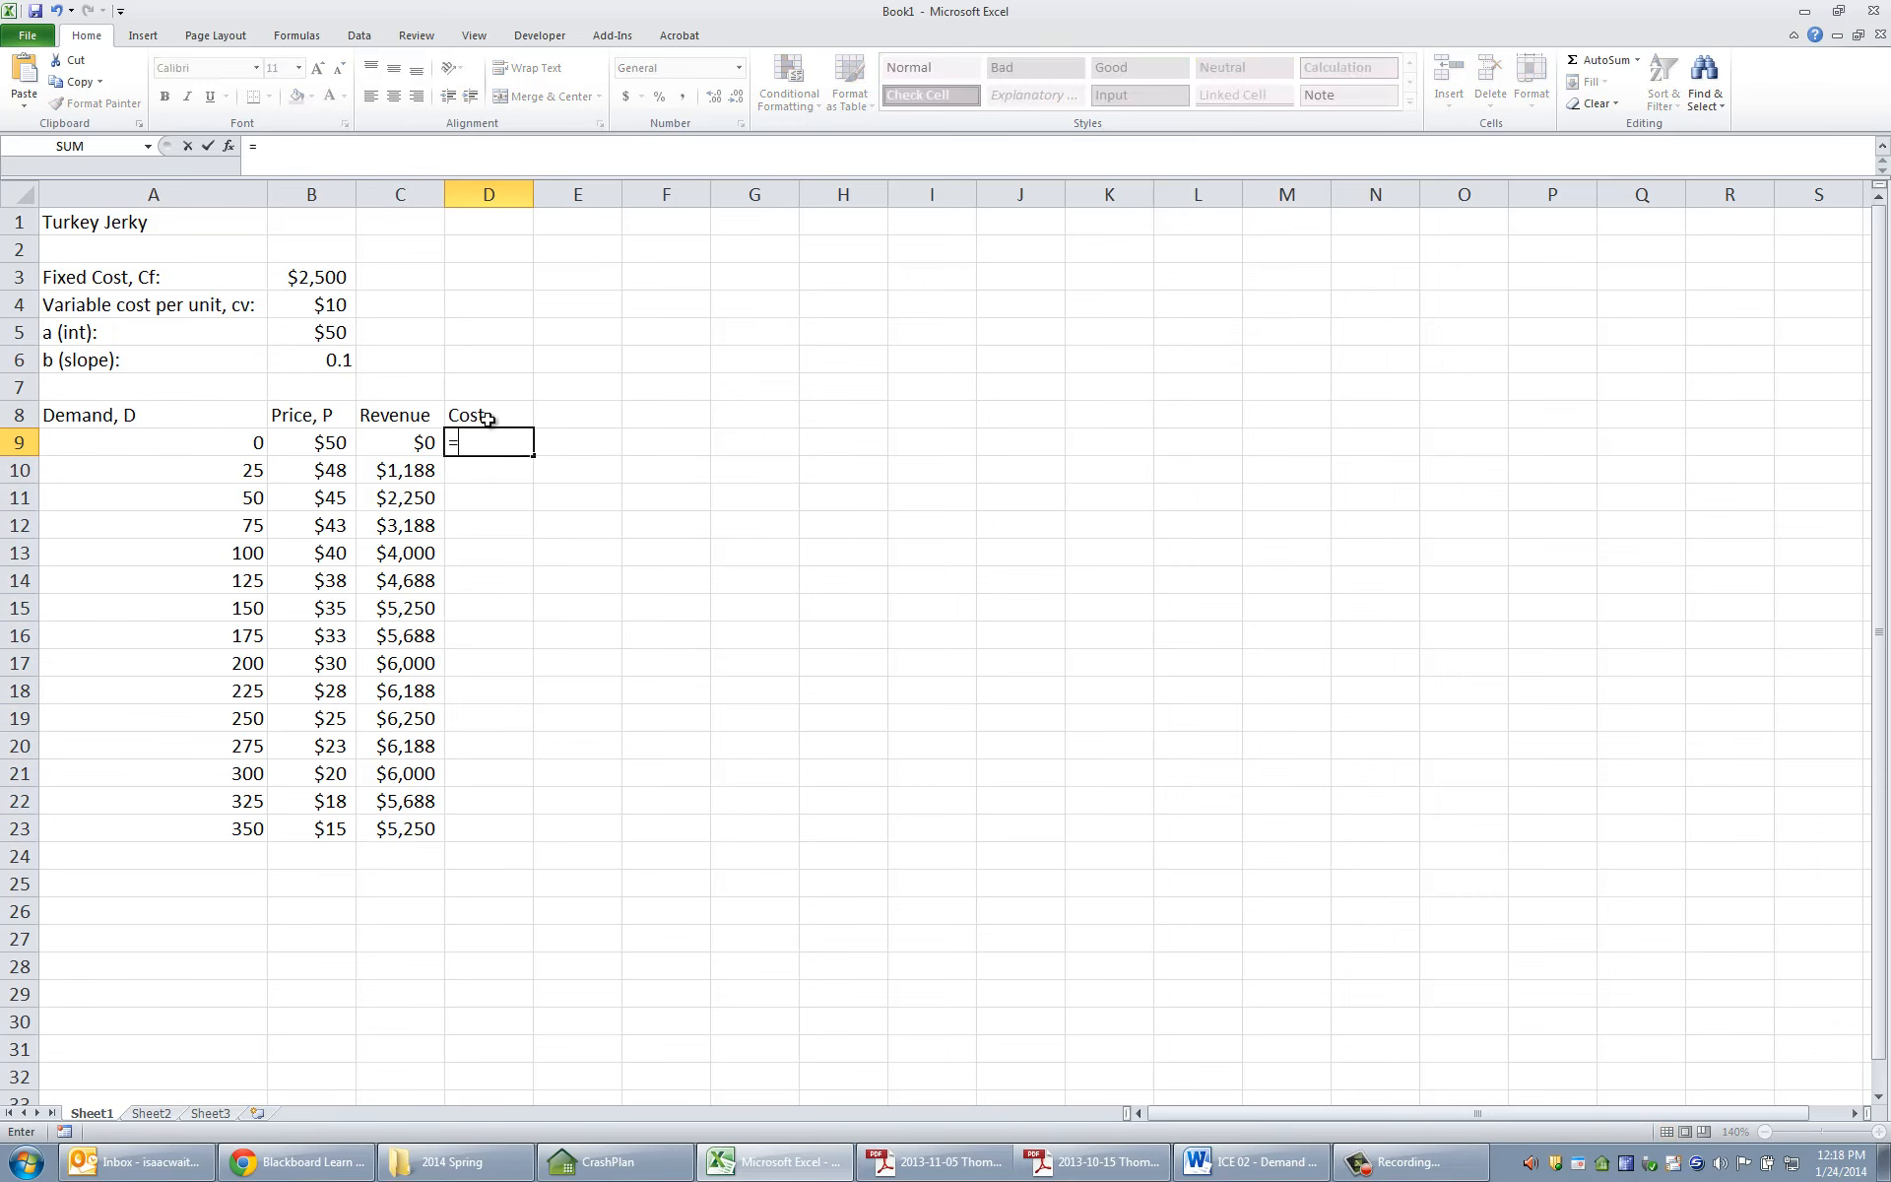
pyautogui.click(337, 276)
pyautogui.press('F4')
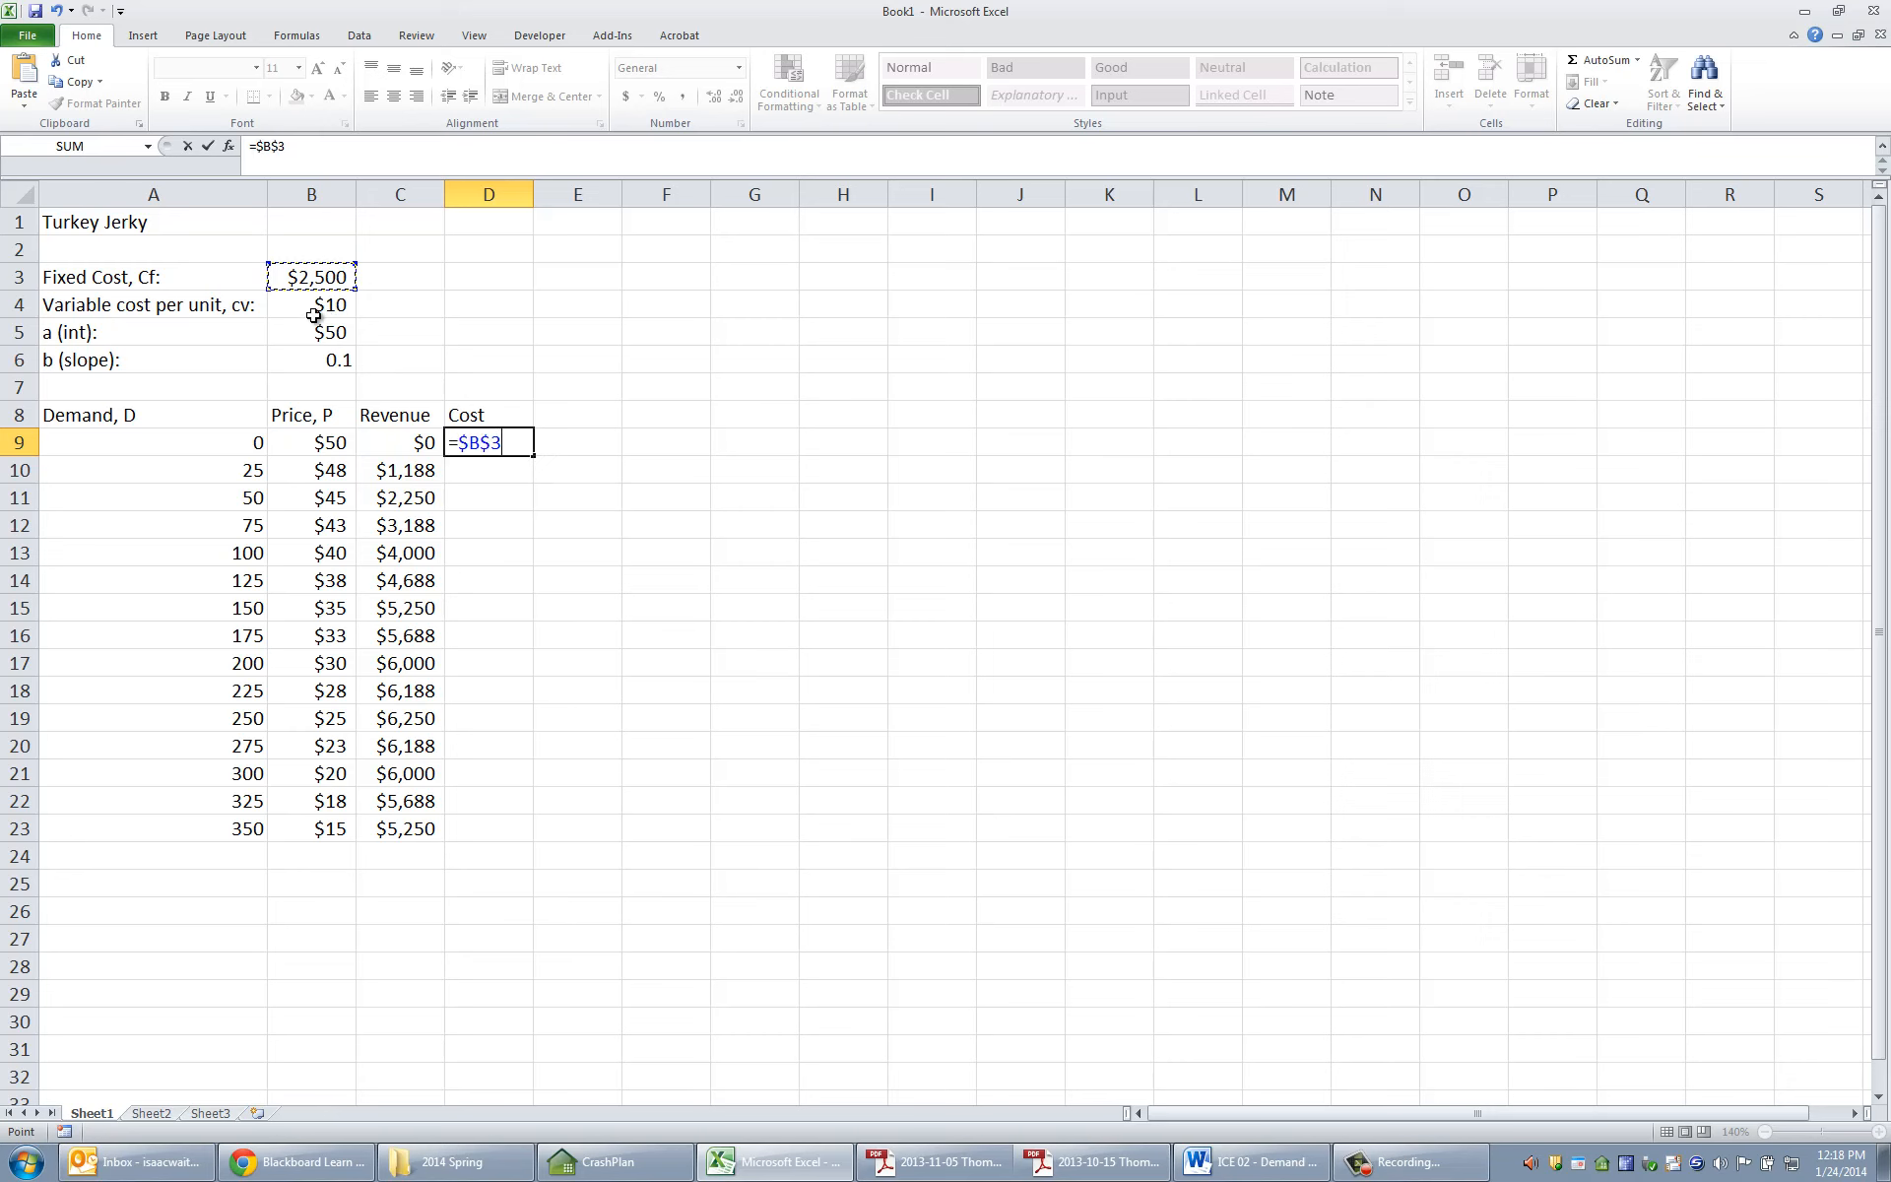
pyautogui.write('+')
pyautogui.click(313, 315)
pyautogui.press('F4')
pyautogui.write('*')
pyautogui.click(226, 443)
pyautogui.press('Return')
pyautogui.click(490, 443)
pyautogui.doubleClick(532, 456)
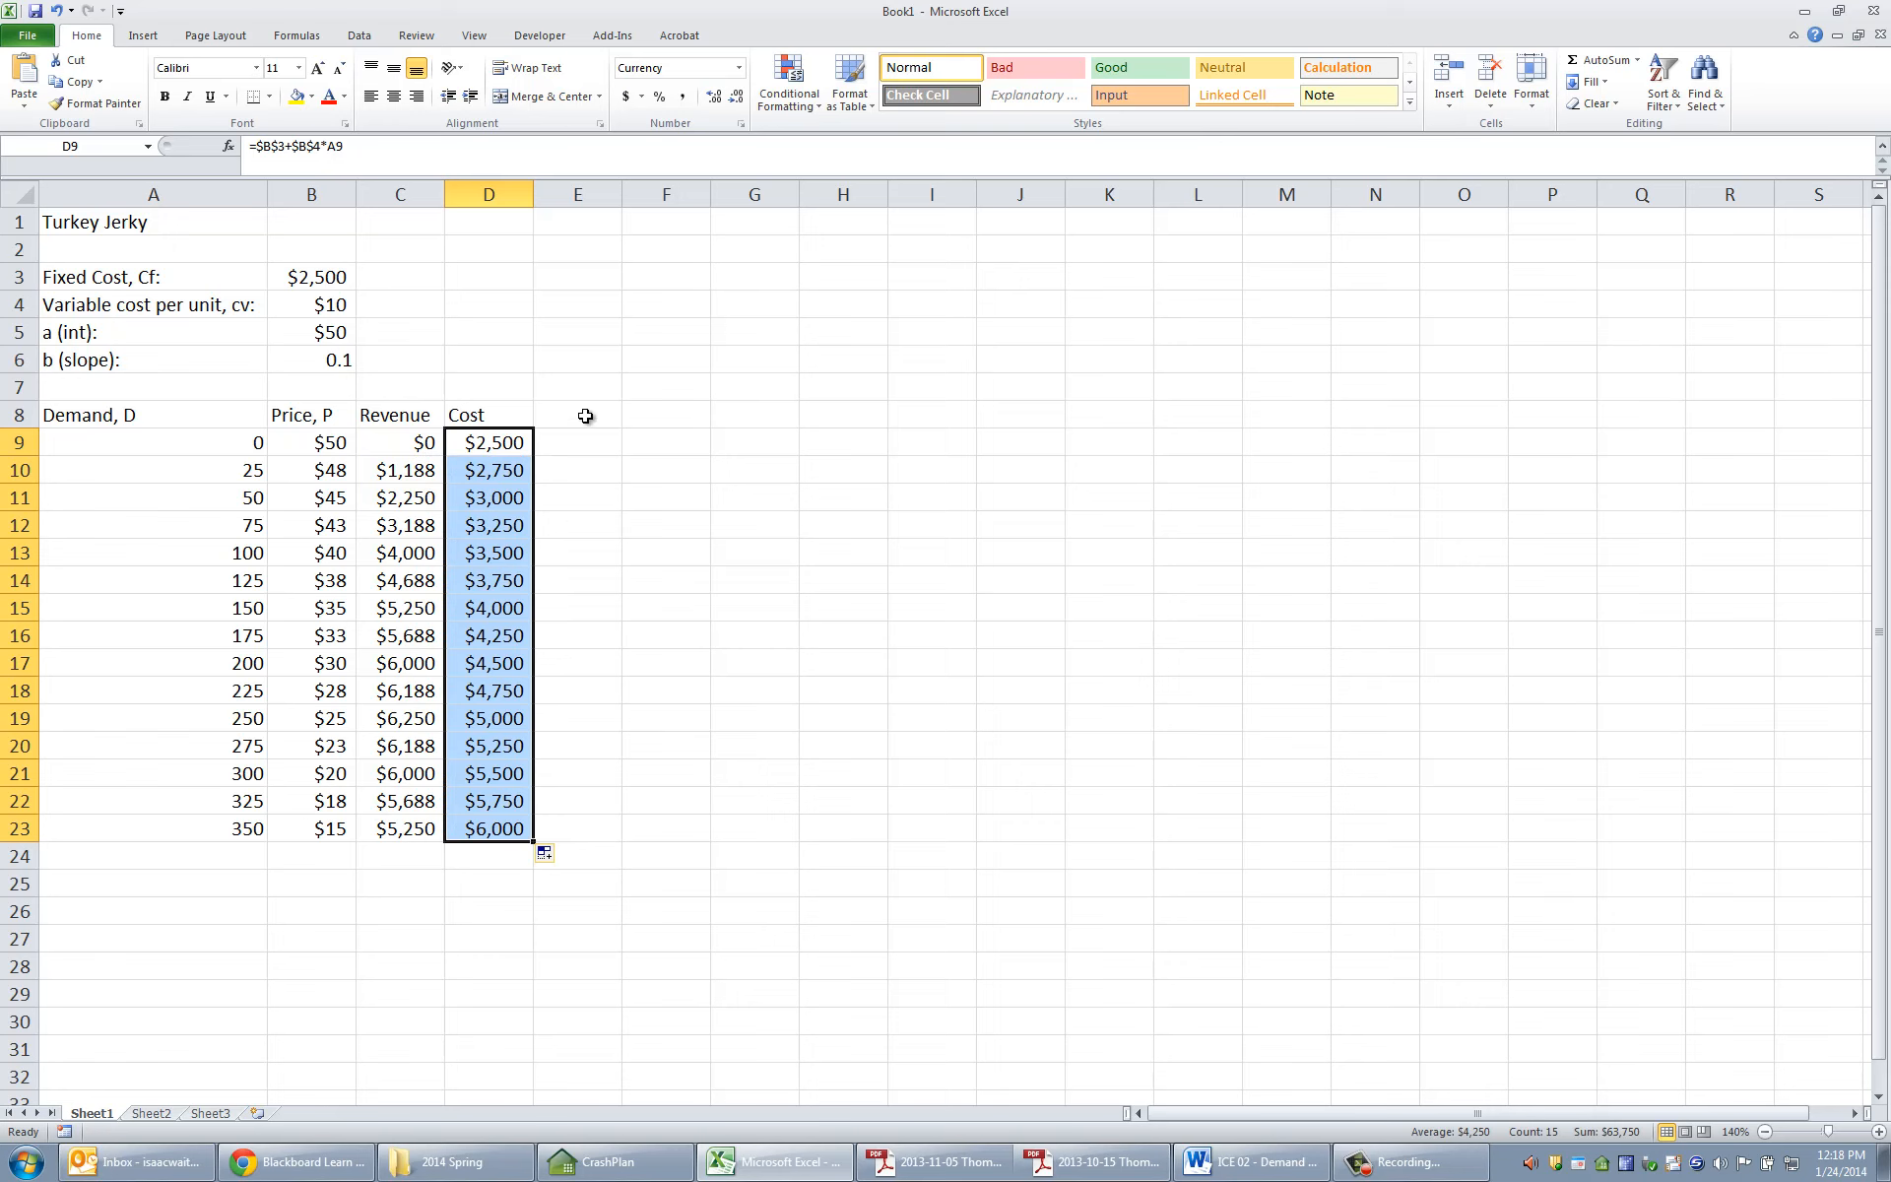
# - Enter the column heading Profit in E8, beside the cost heading
pyautogui.click(585, 415)
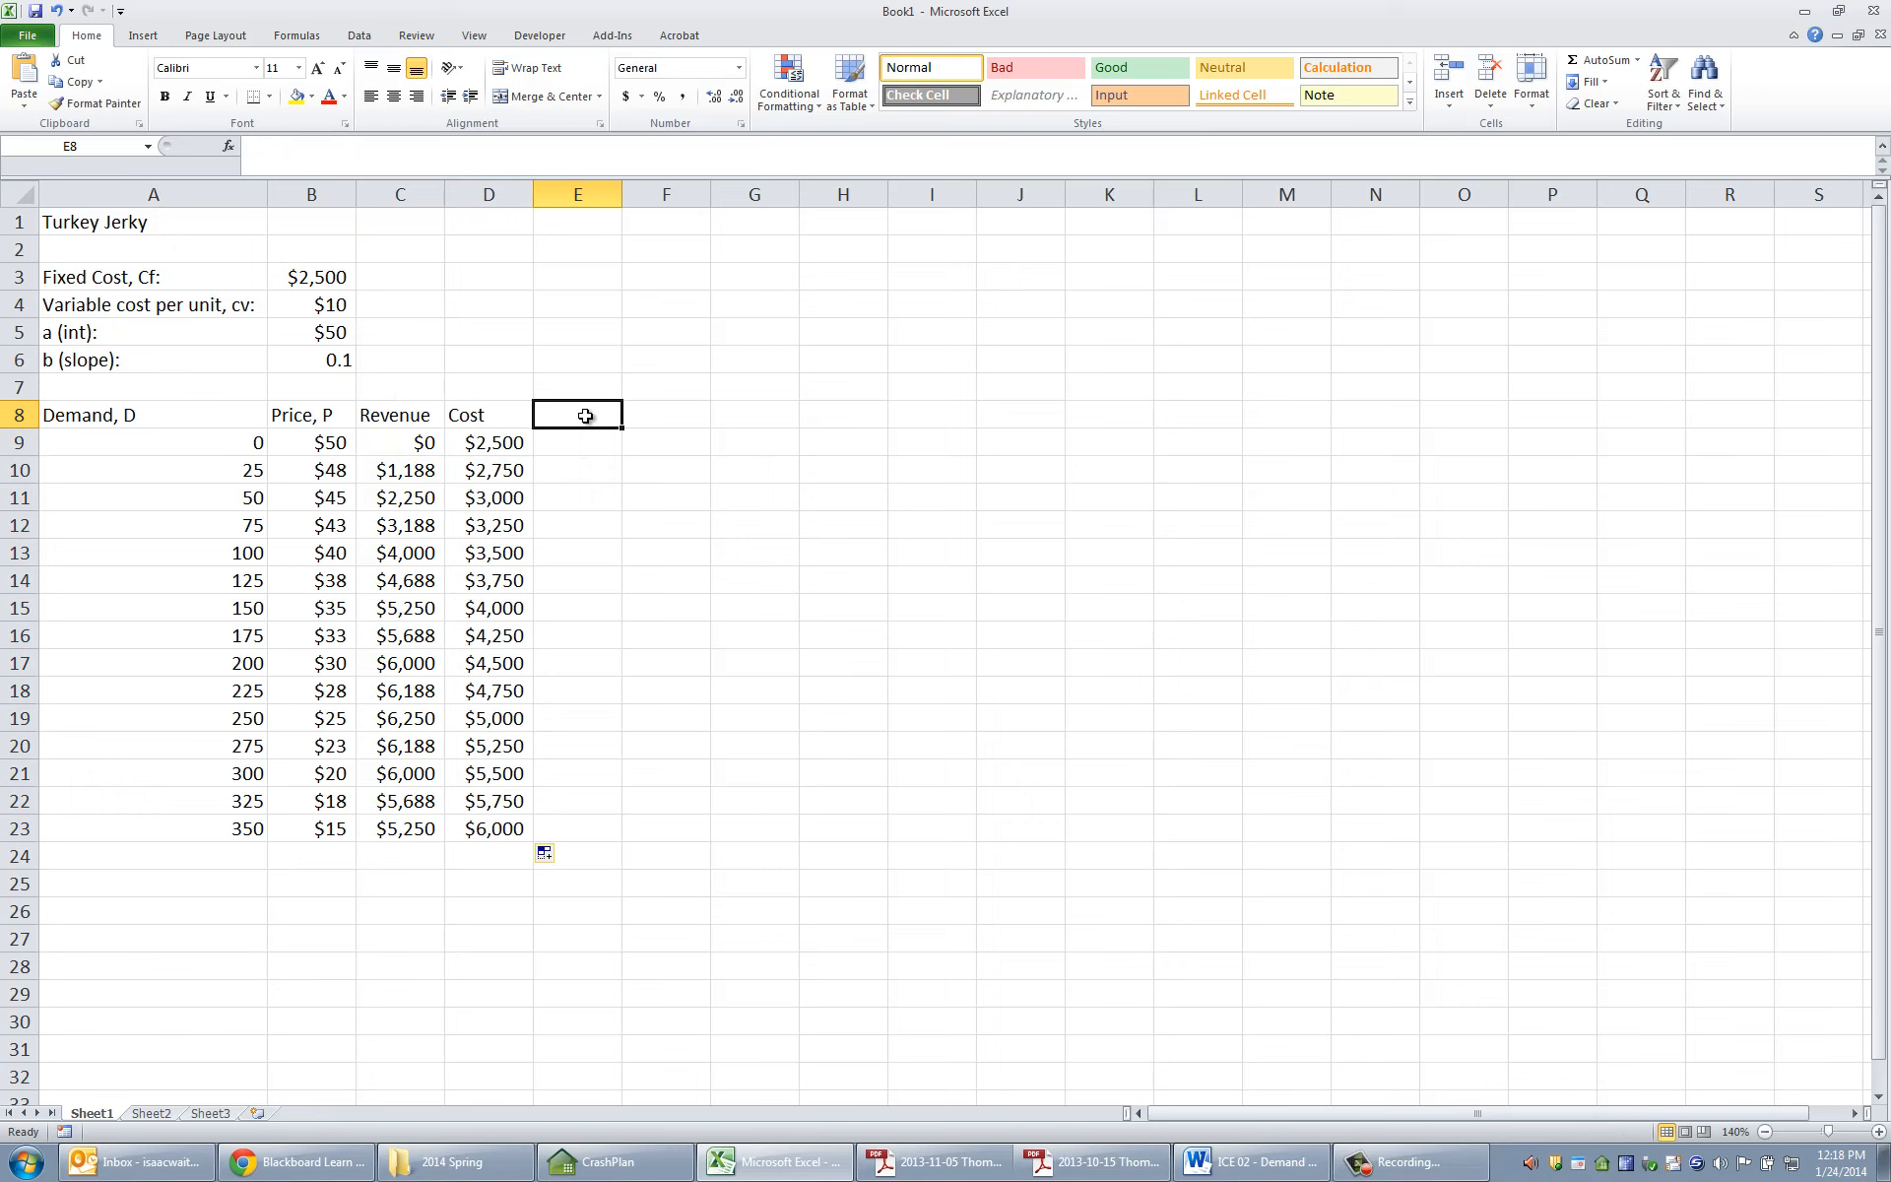
pyautogui.write('P')
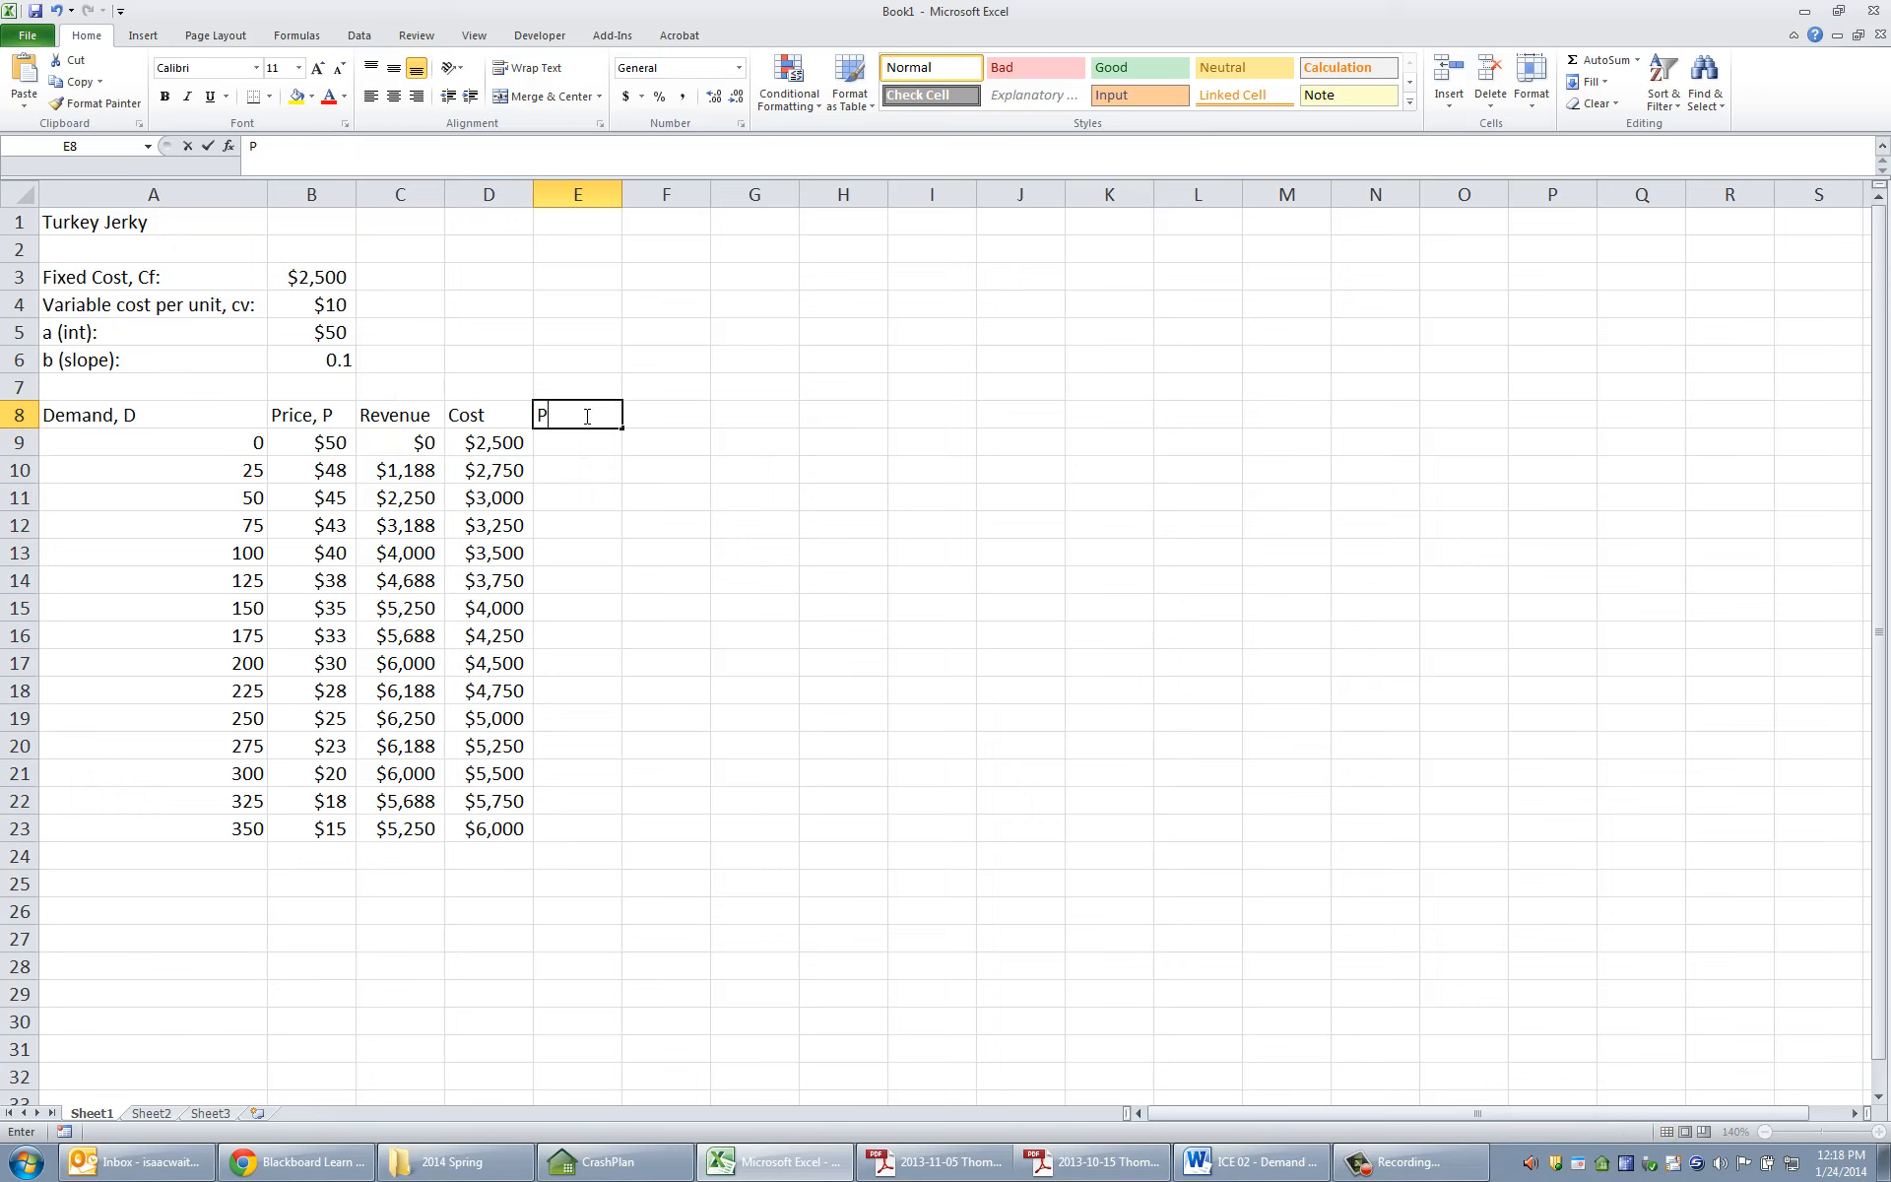
pyautogui.write('rofit')
pyautogui.press('Return')
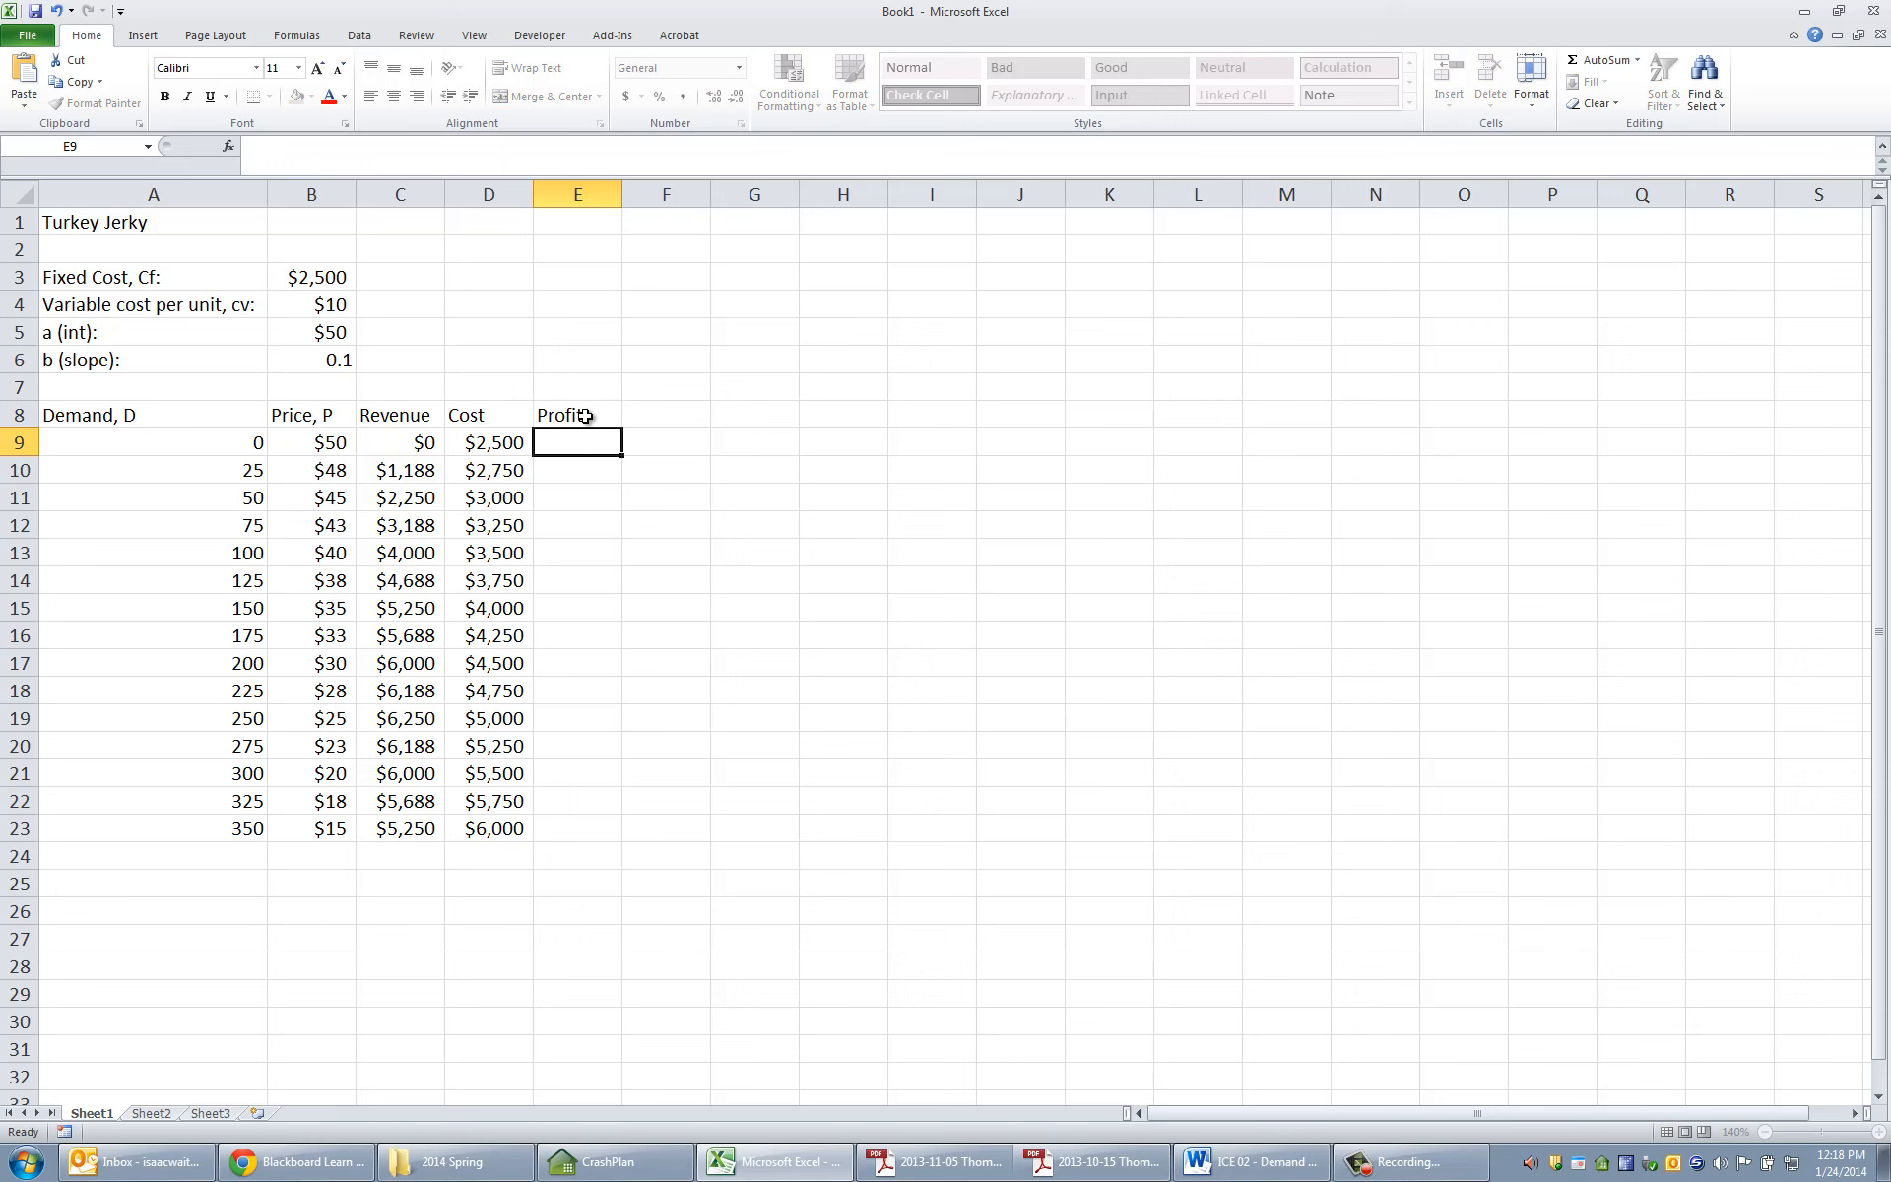
# - Calculate the profit in E9 with the formula =C9-D9 and fill it down to E23
pyautogui.write('=')
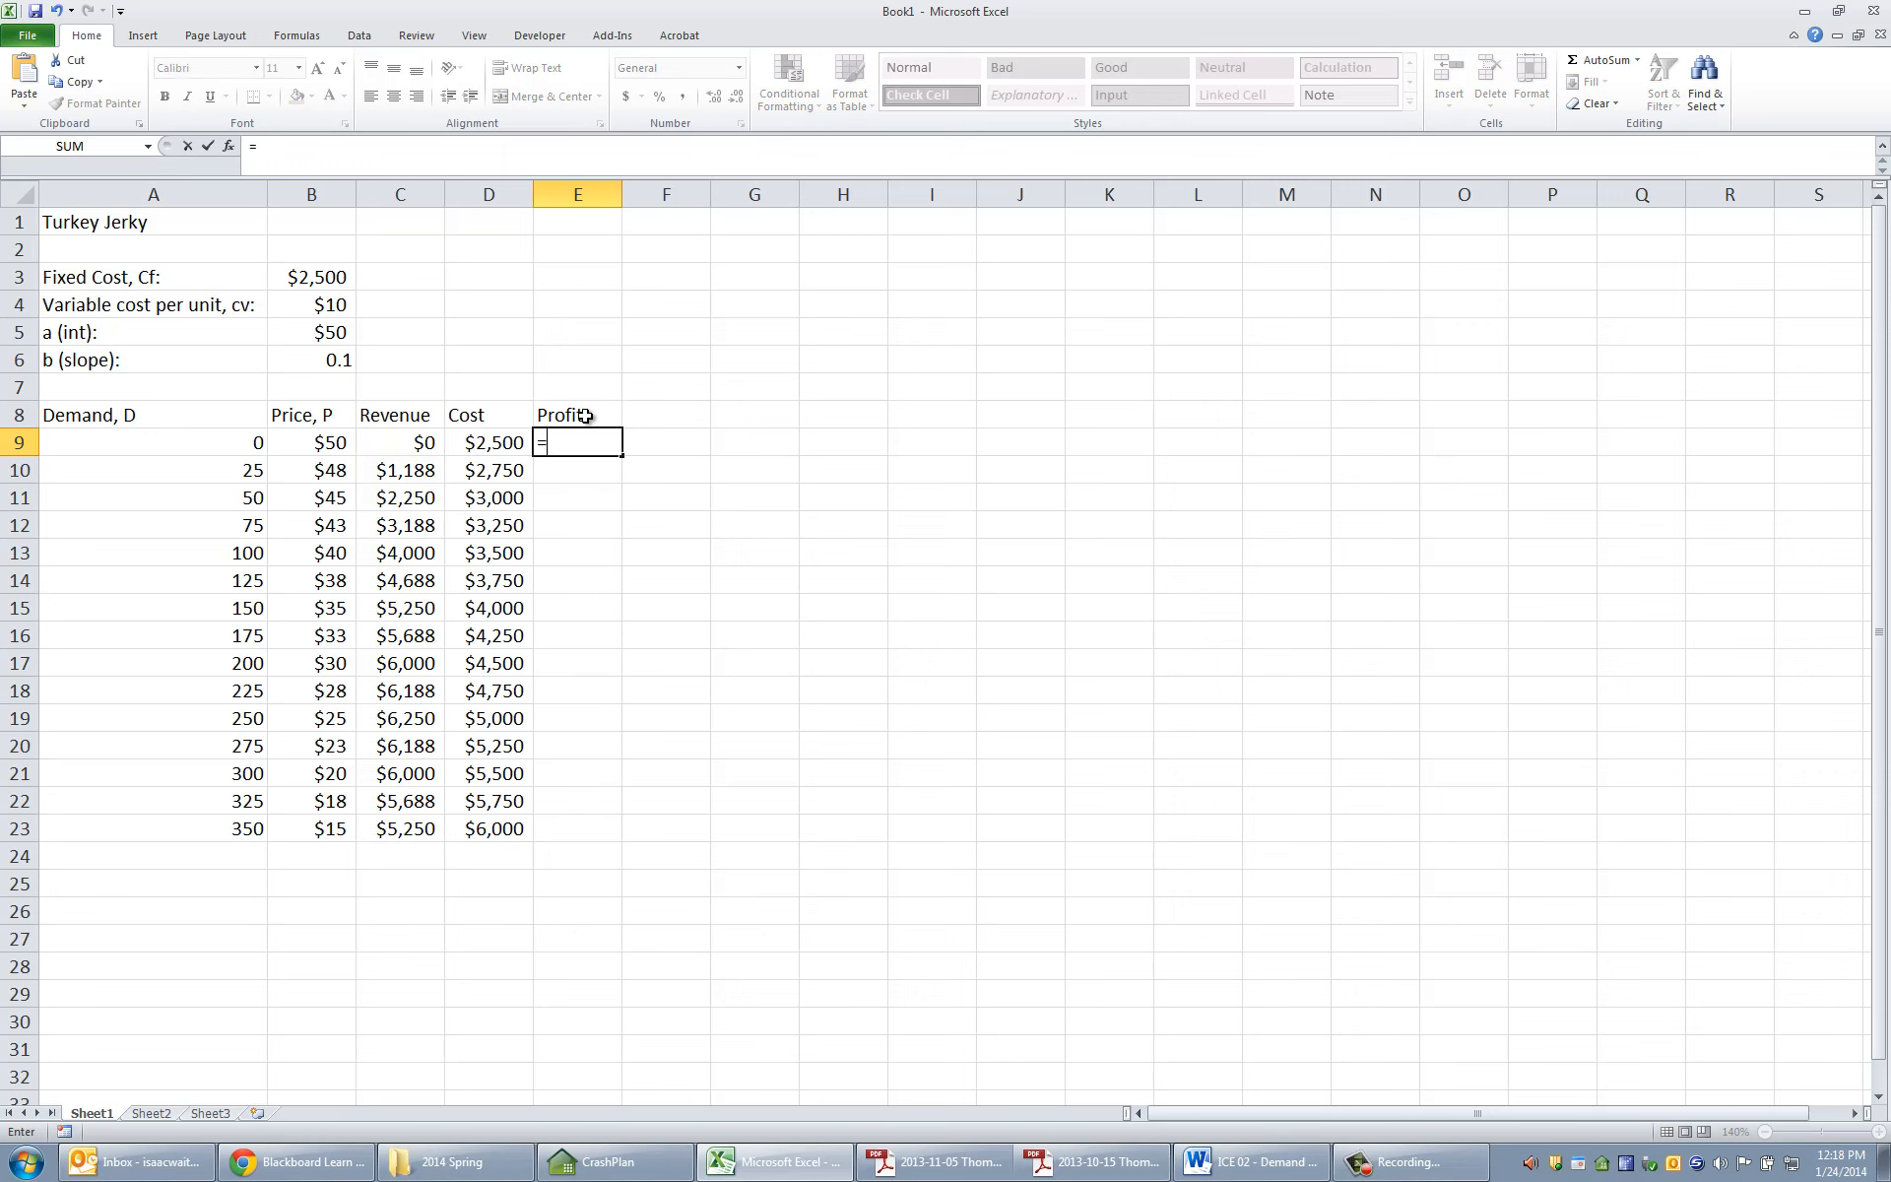
pyautogui.click(399, 441)
pyautogui.write('-')
pyautogui.click(495, 444)
pyautogui.press('Return')
pyautogui.click(583, 443)
pyautogui.moveTo(634, 457); pyautogui.dragTo(618, 837)
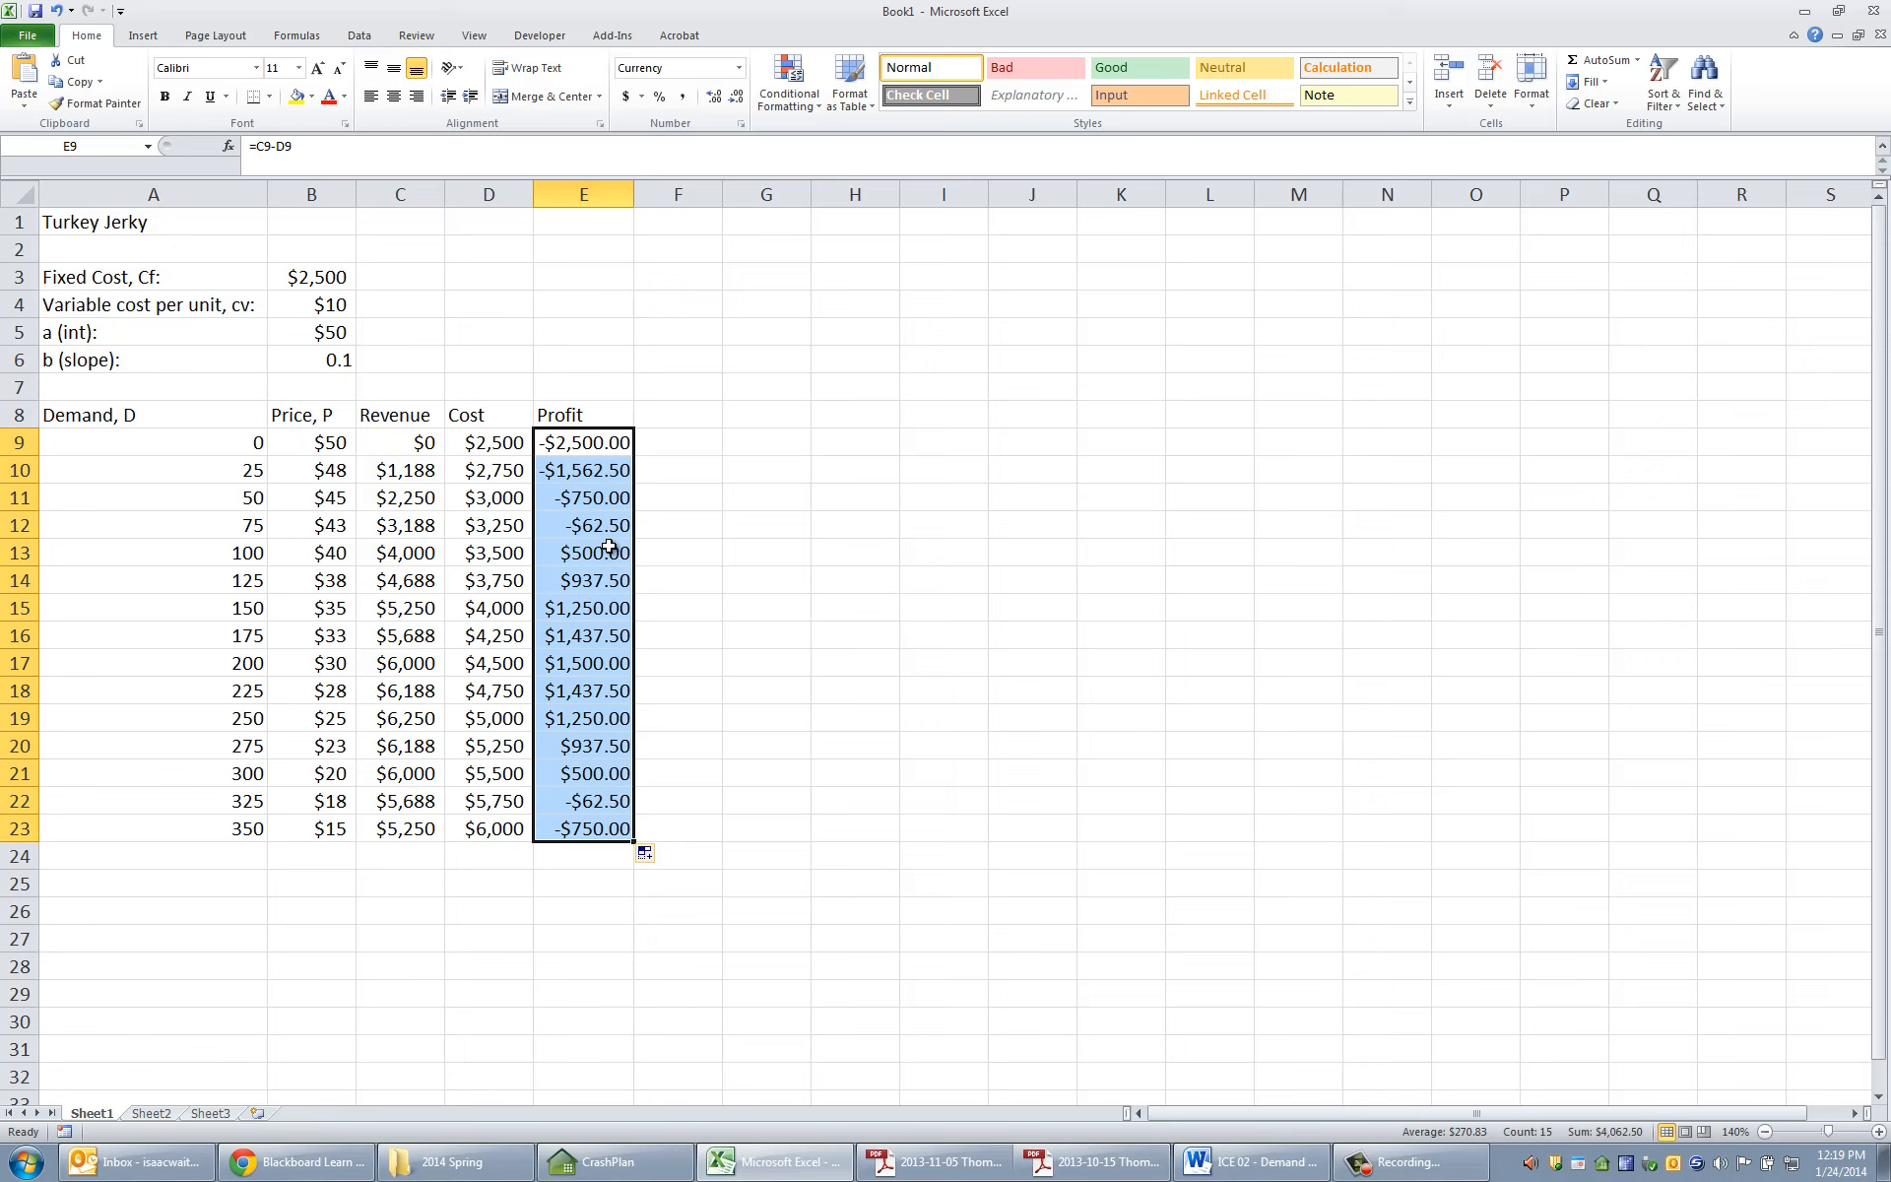
pyautogui.click(262, 528)
pyautogui.click(582, 528)
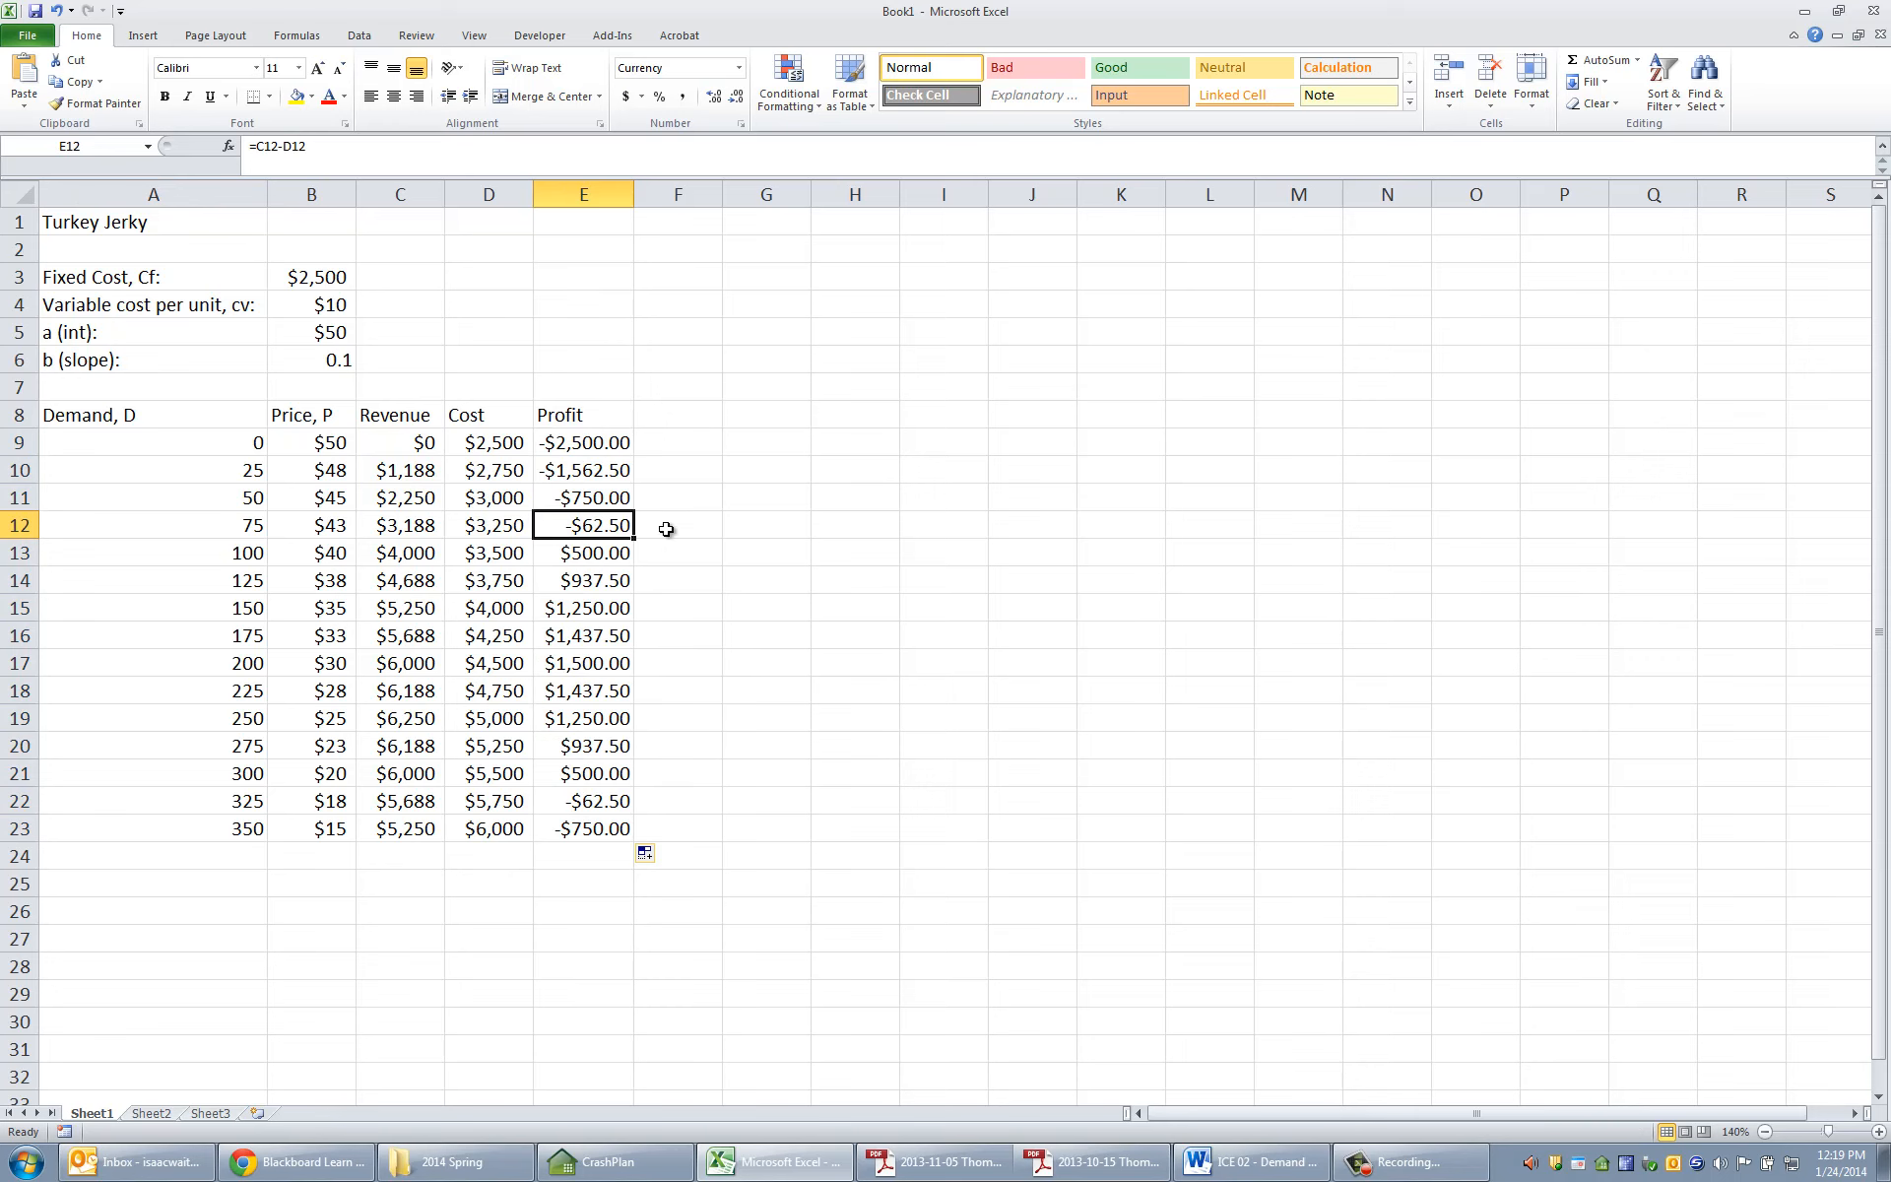
pyautogui.click(615, 554)
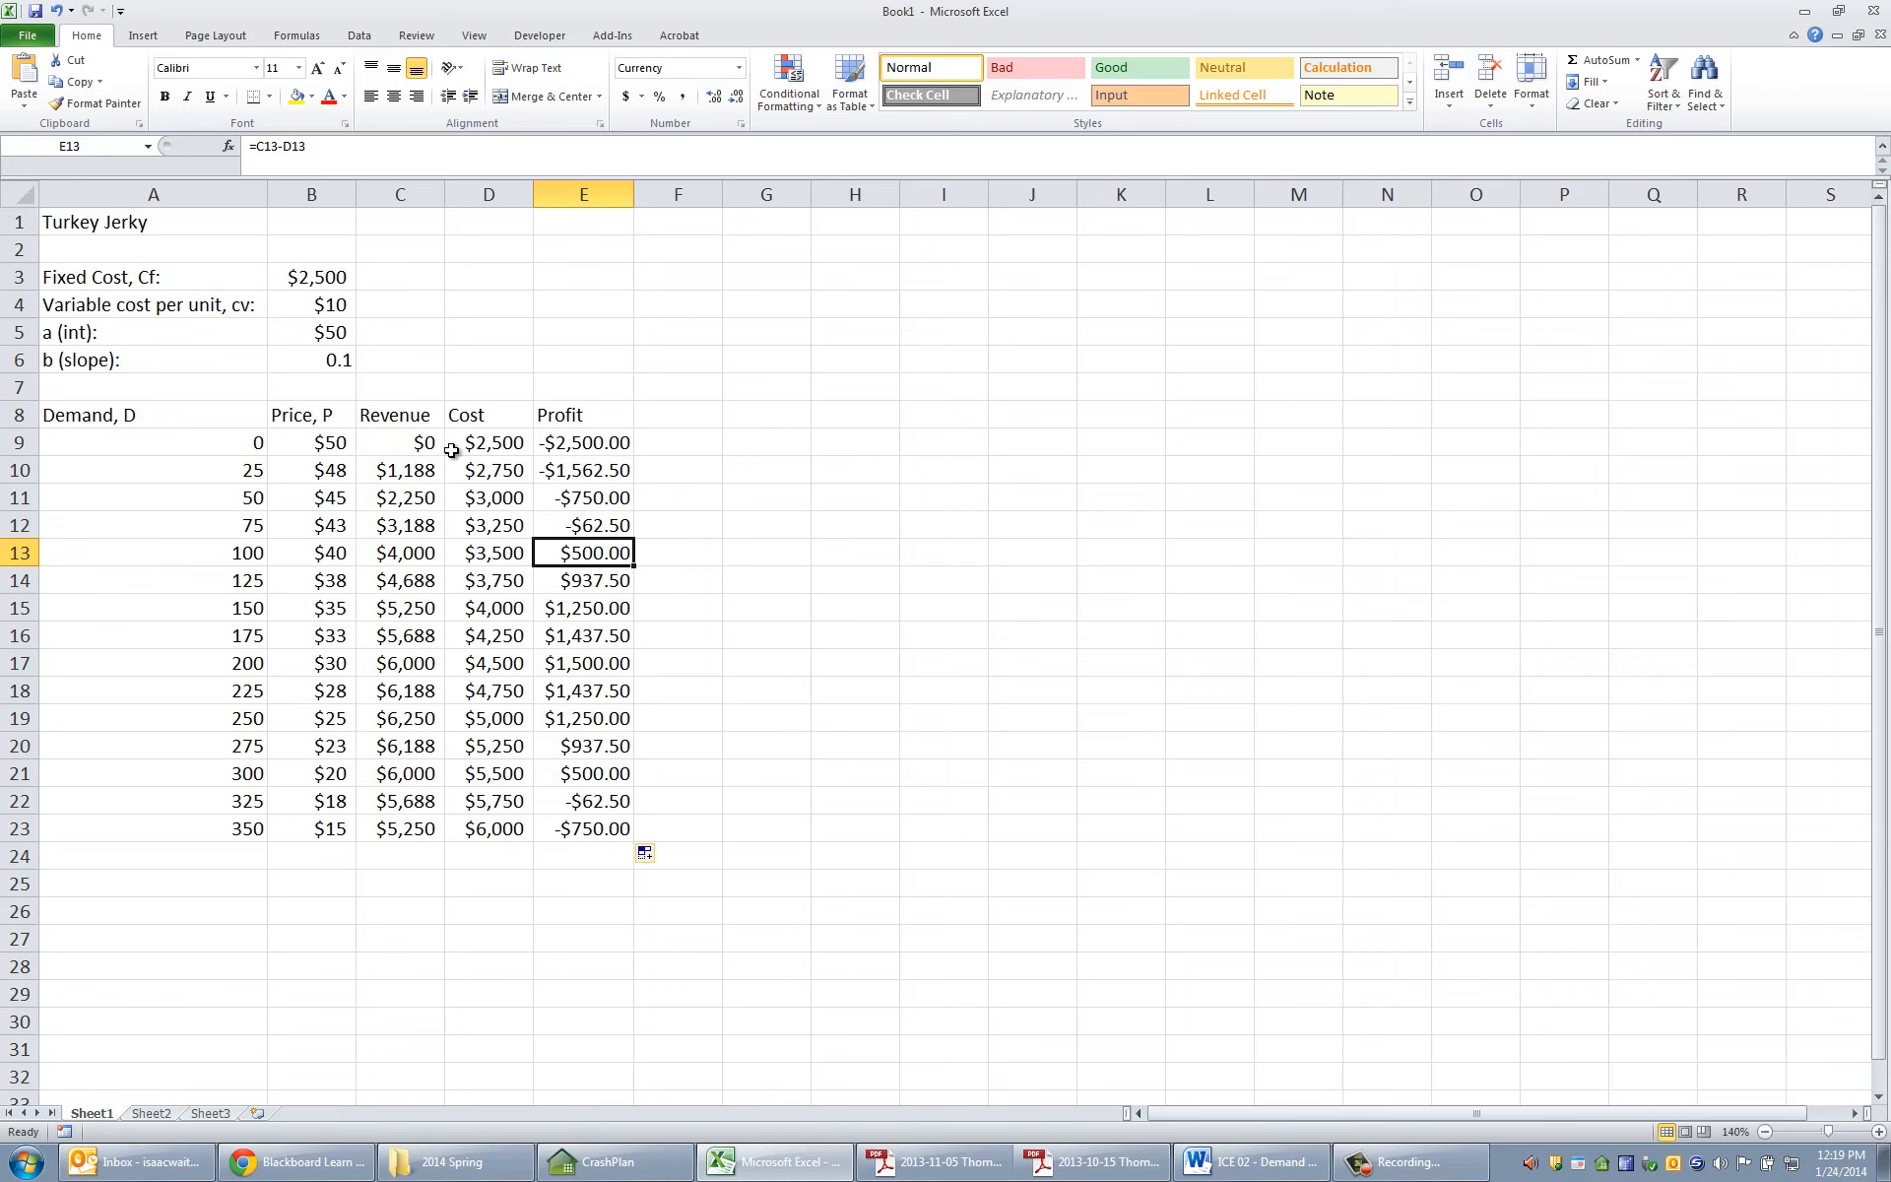
# - Insert a scatter chart with smooth lines and no markers from the demand table, and place it beside the profit column from row 8
pyautogui.click(701, 440)
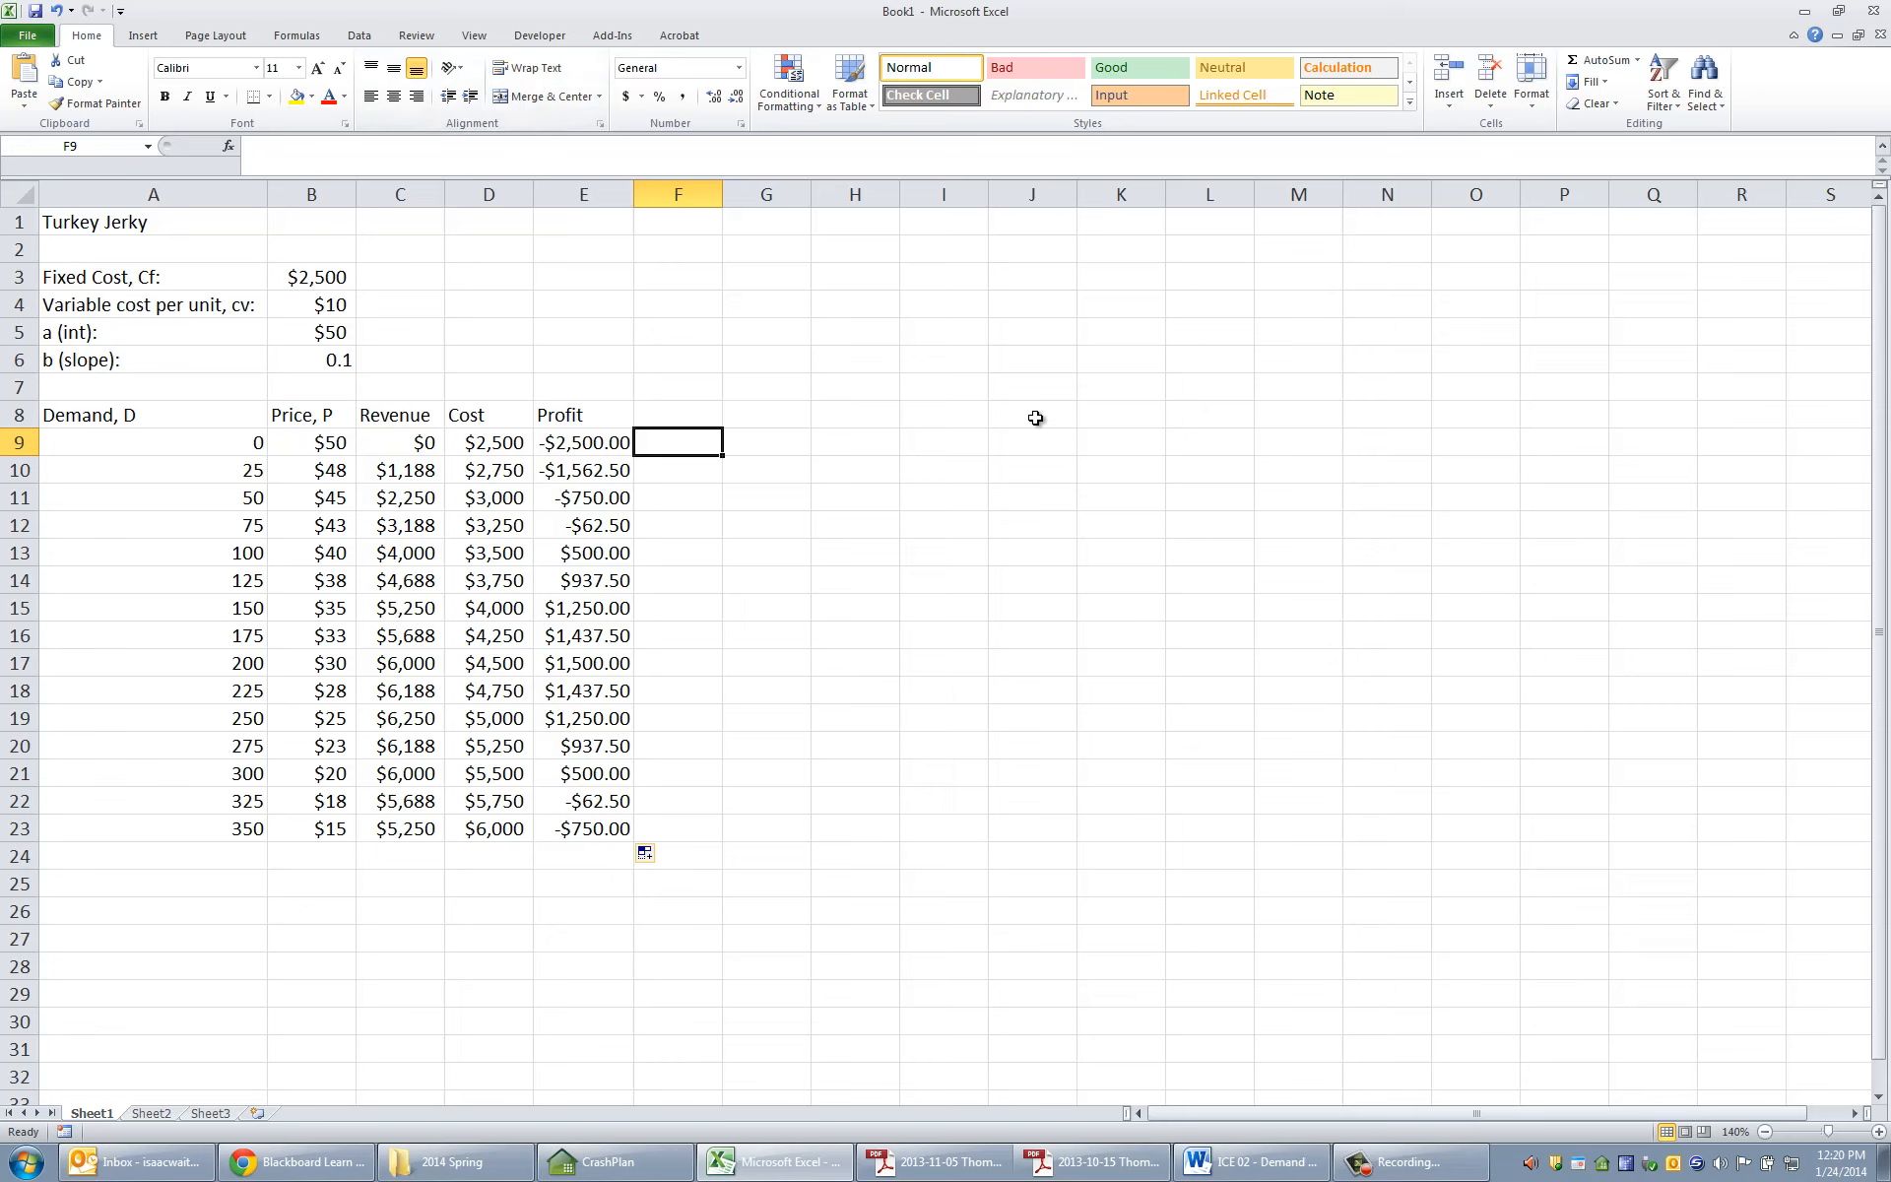
pyautogui.click(145, 36)
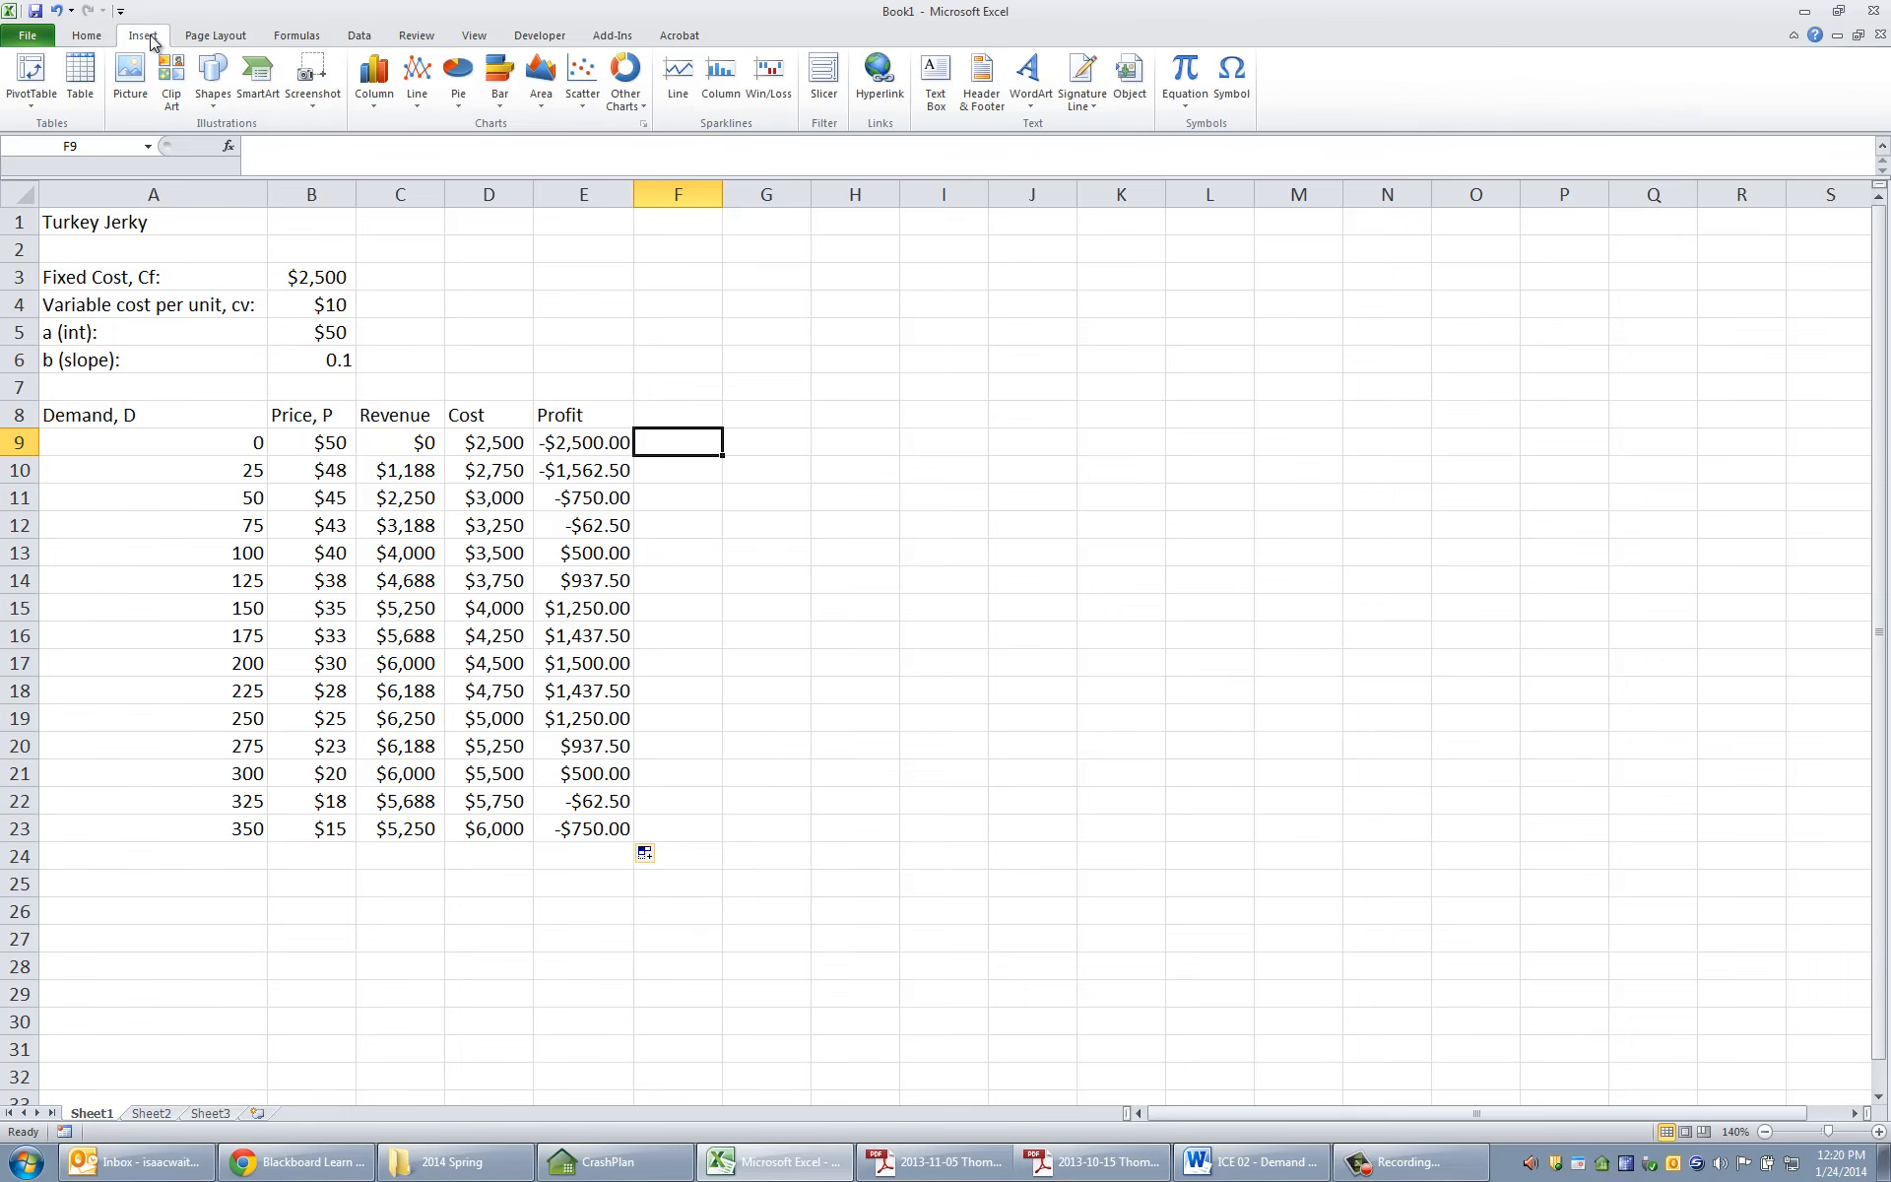
pyautogui.click(589, 102)
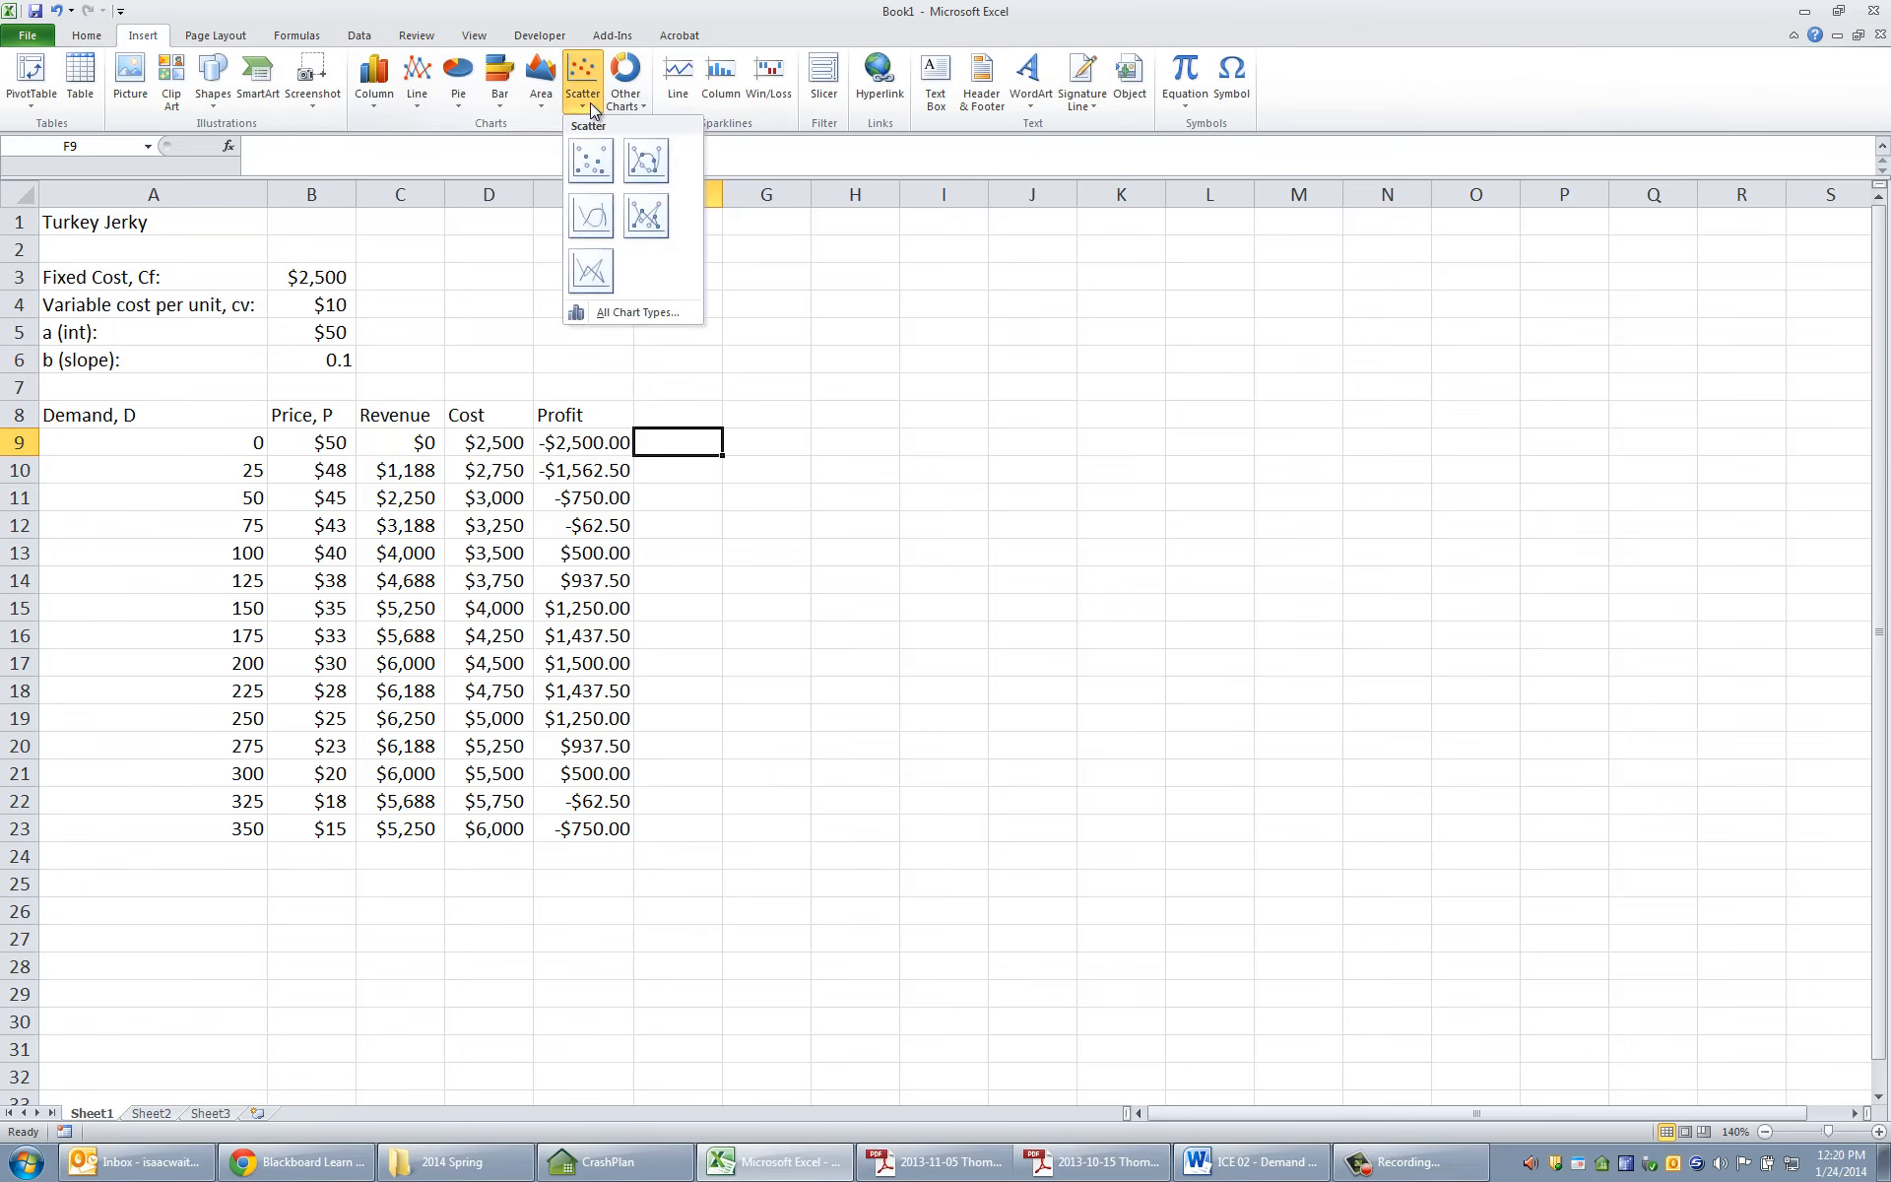
pyautogui.click(589, 219)
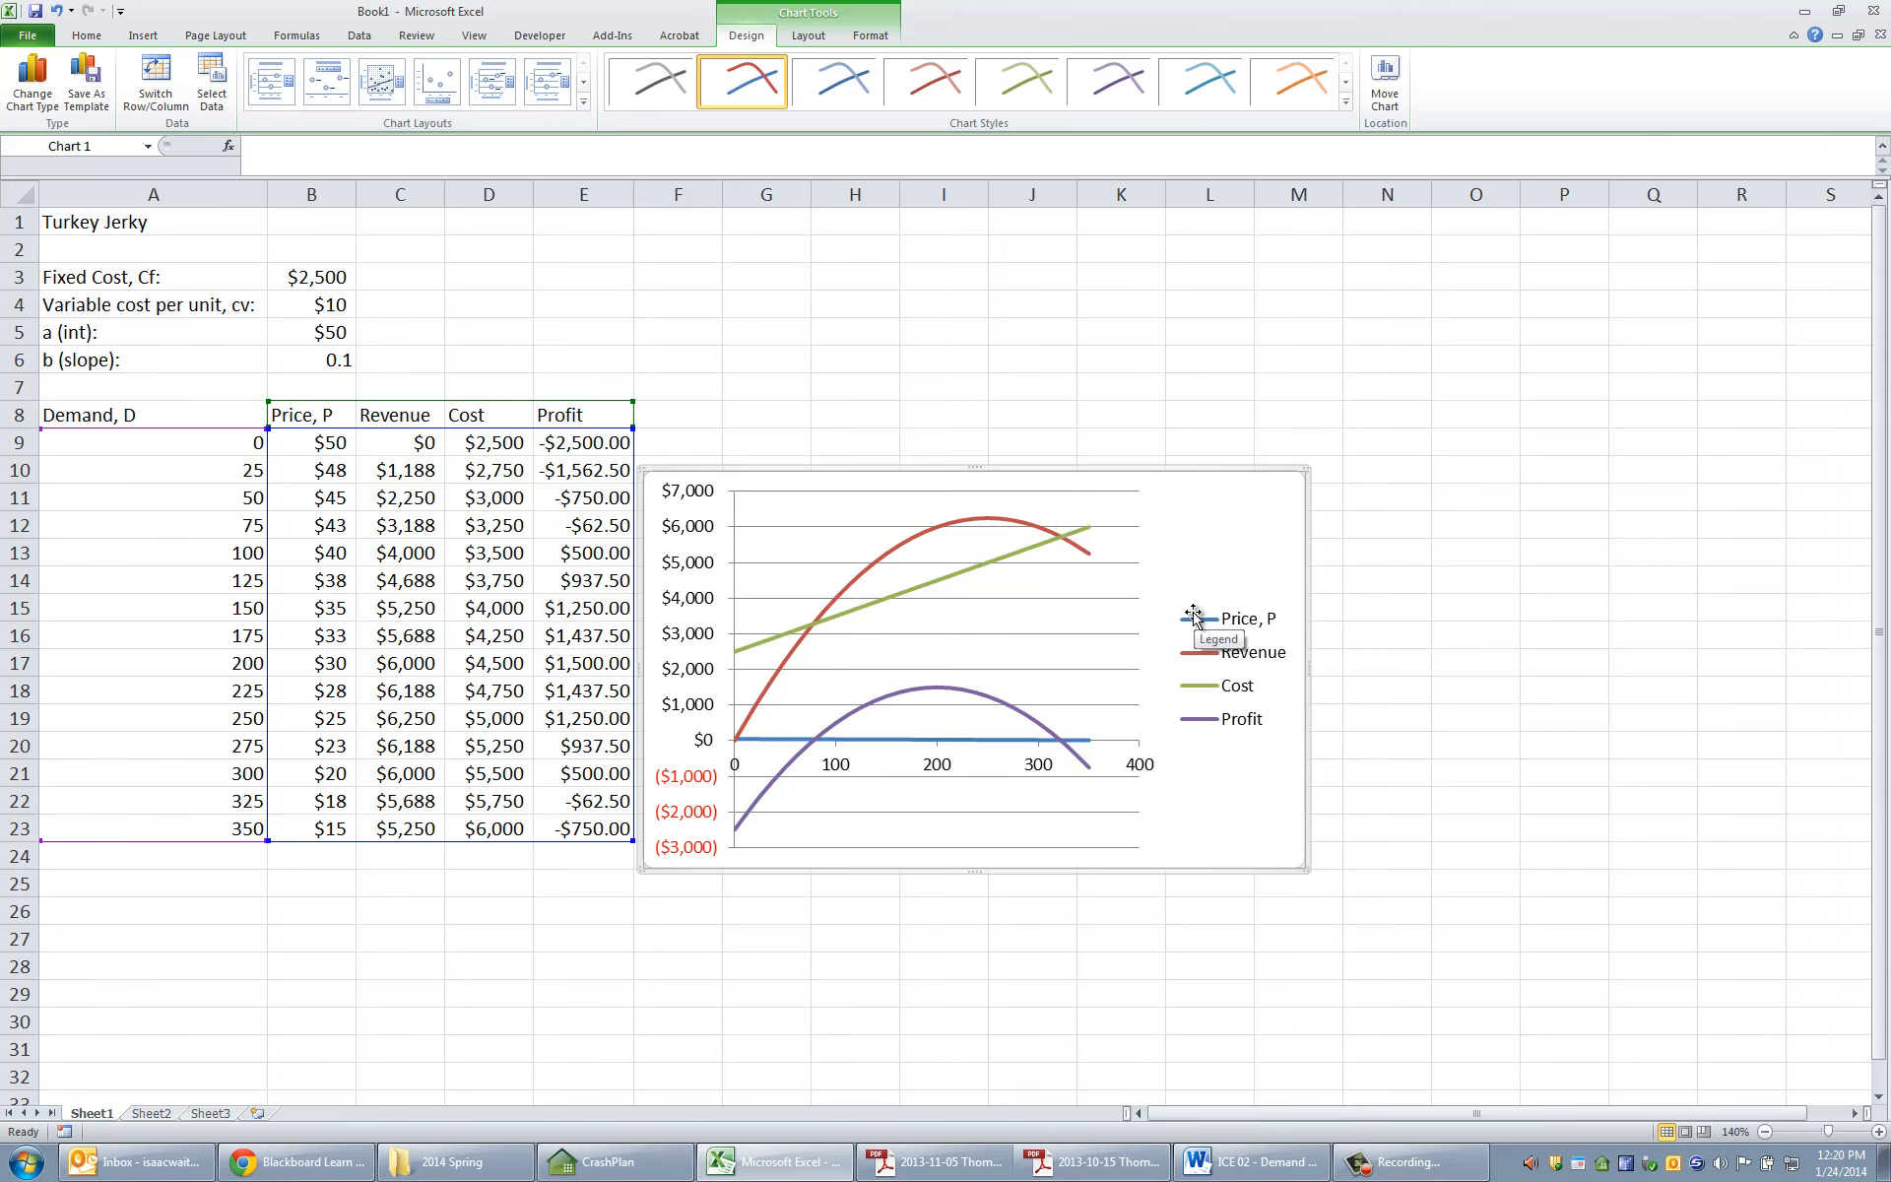
pyautogui.moveTo(1202, 524); pyautogui.dragTo(1266, 475)
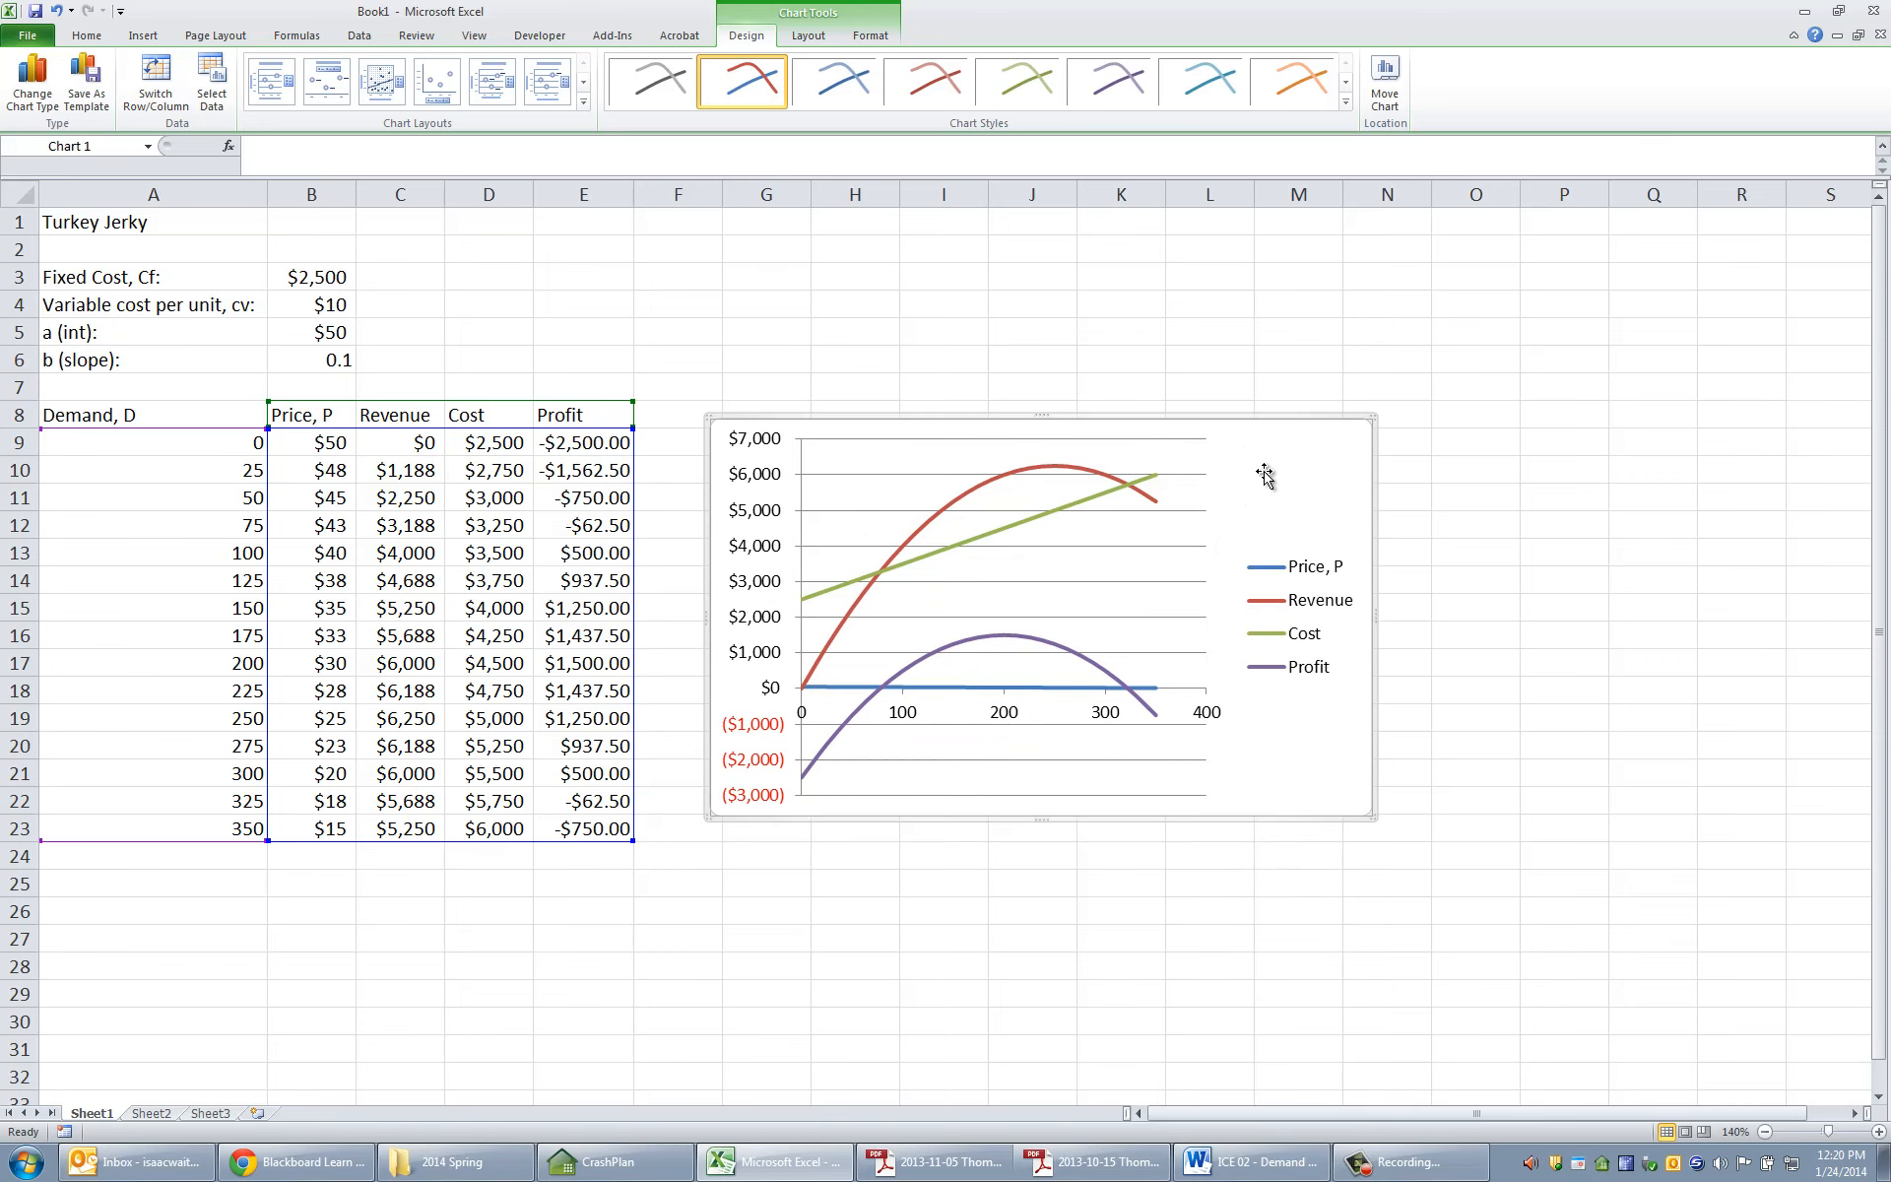
# - Remove the Price, Revenue, Cost and Profit series from the chart's data source, leaving the chart empty
pyautogui.click(1104, 559)
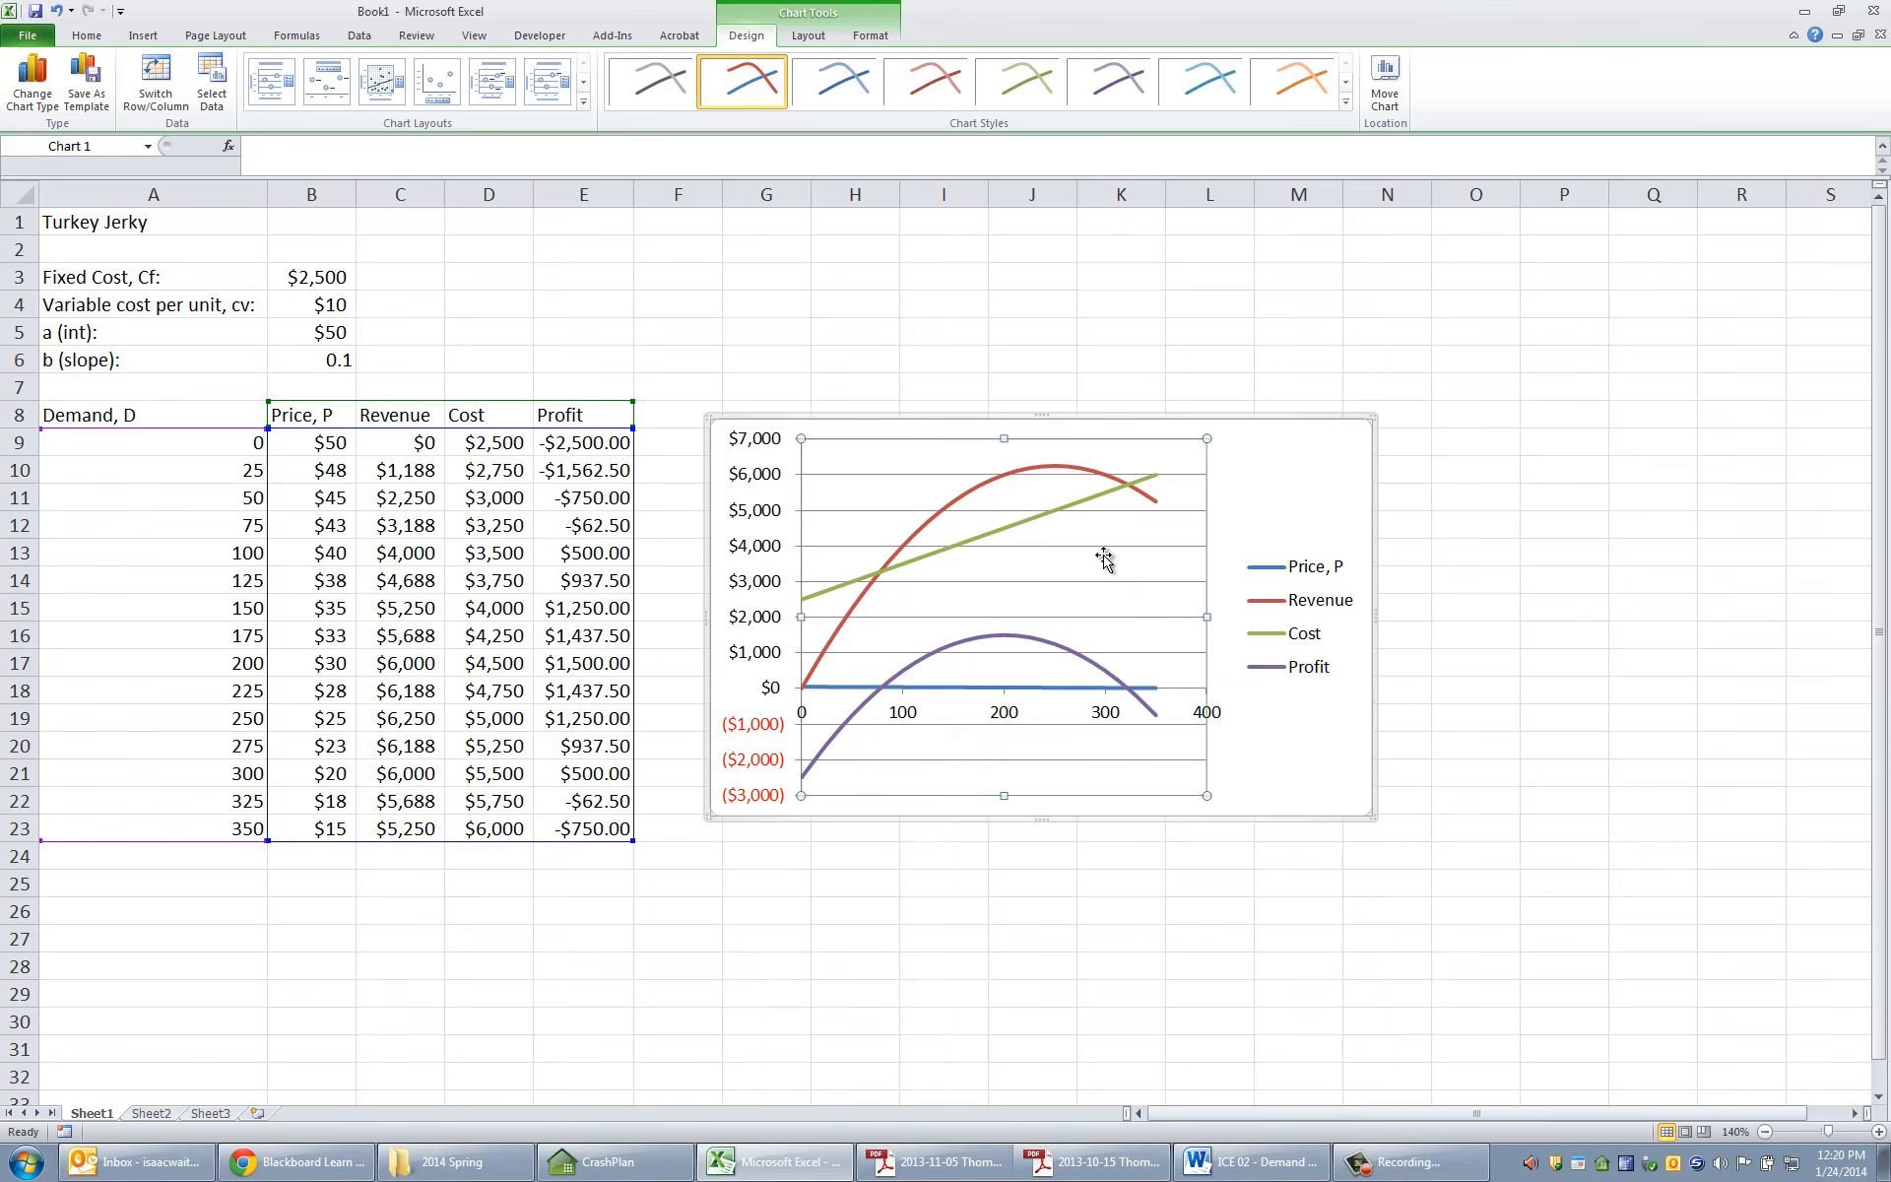
pyautogui.click(809, 36)
pyautogui.click(741, 38)
pyautogui.click(214, 87)
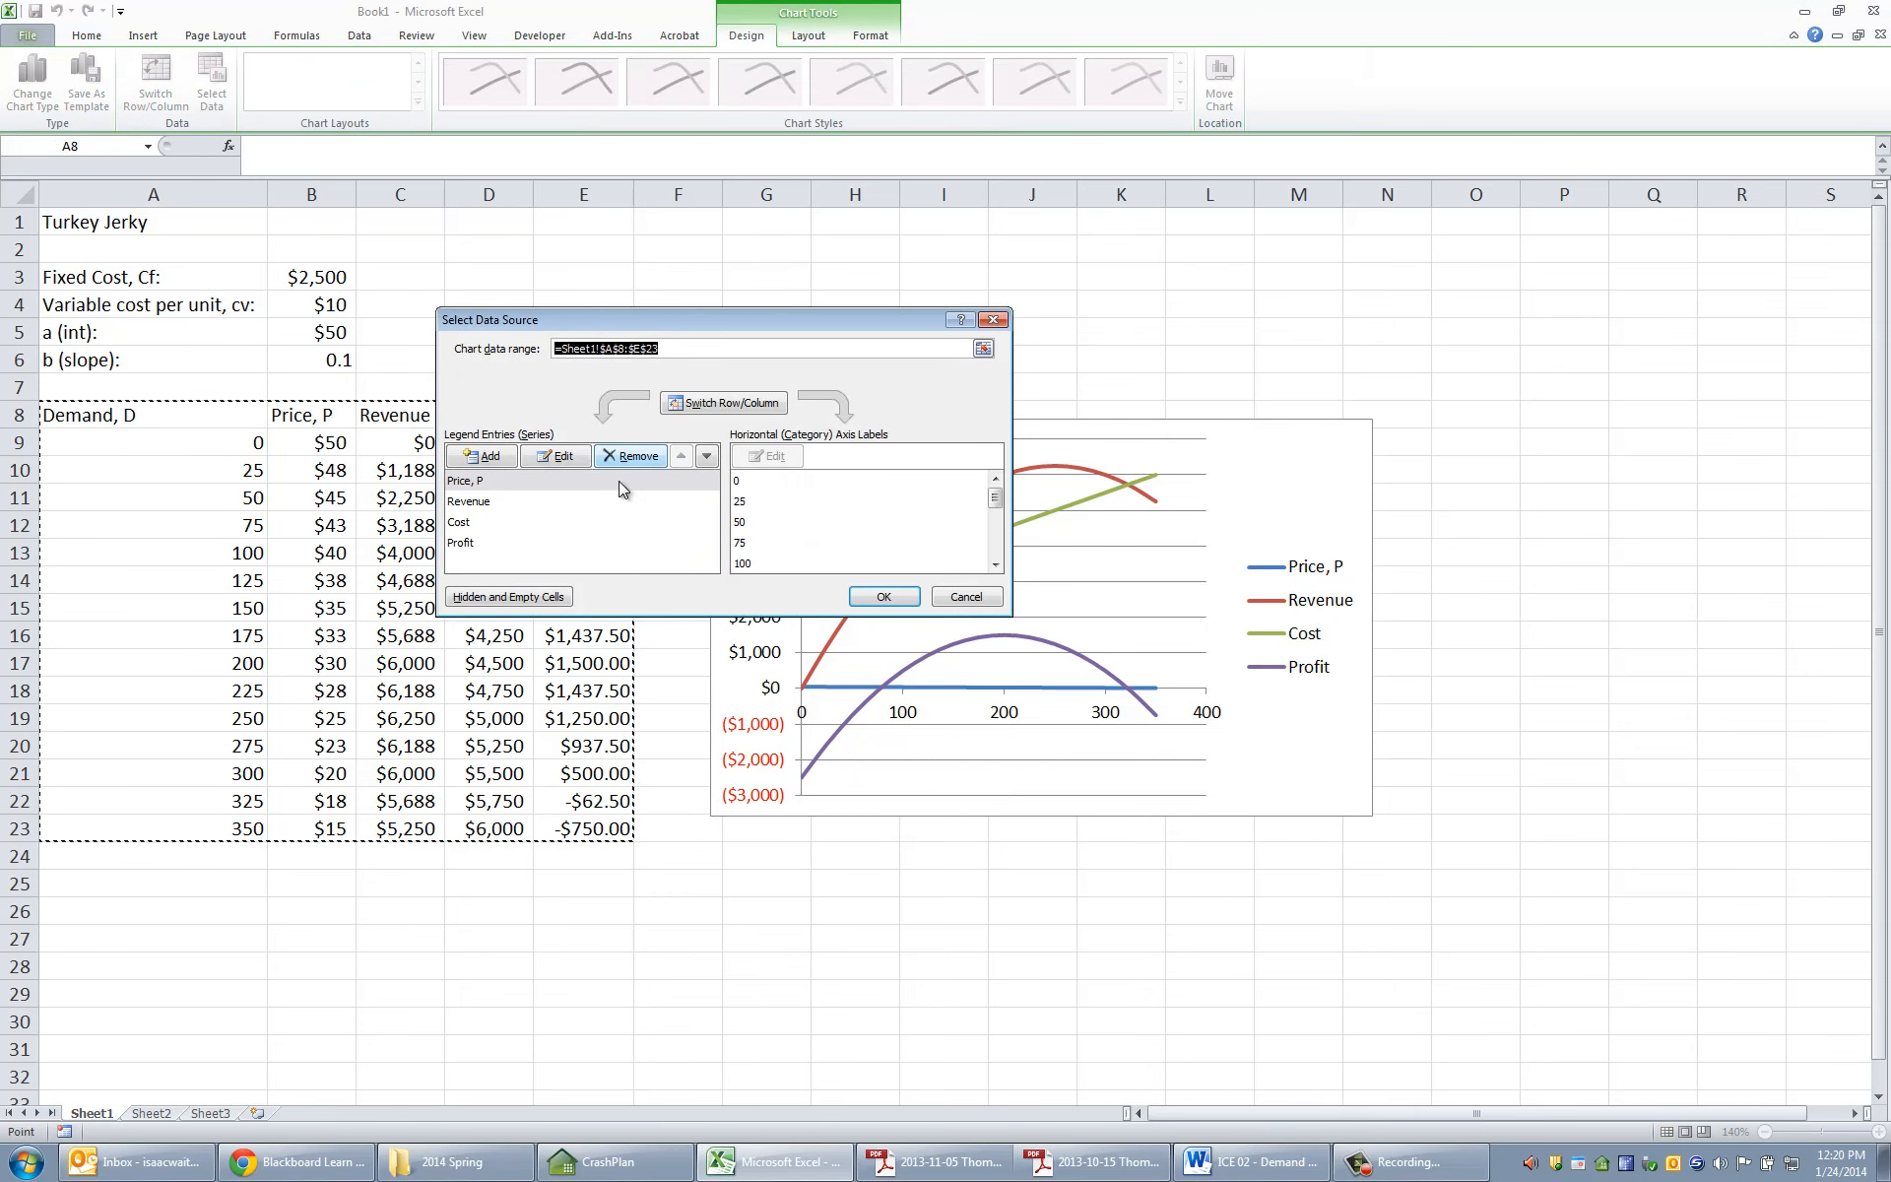
pyautogui.click(582, 540)
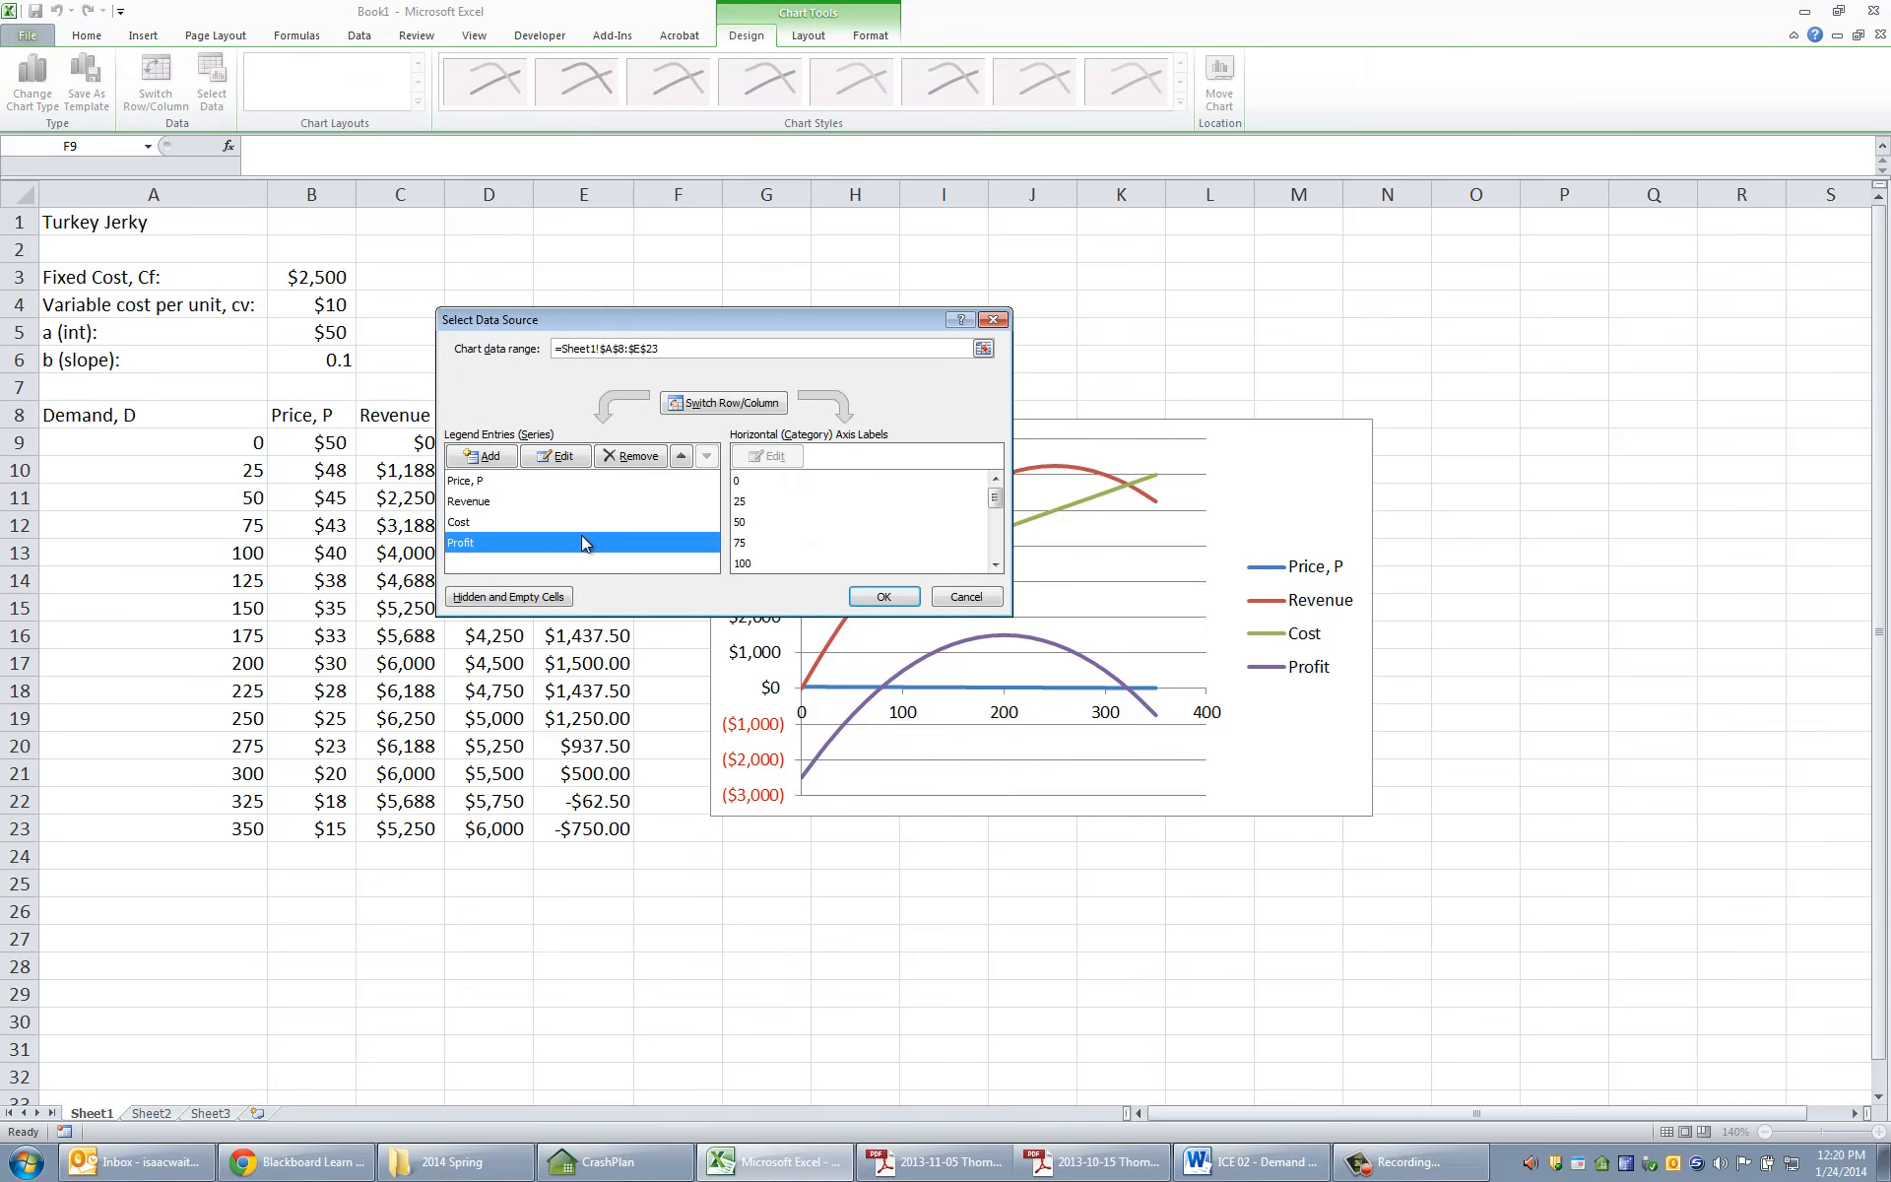
pyautogui.click(563, 481)
pyautogui.click(635, 457)
pyautogui.moveTo(689, 320); pyautogui.dragTo(629, 280)
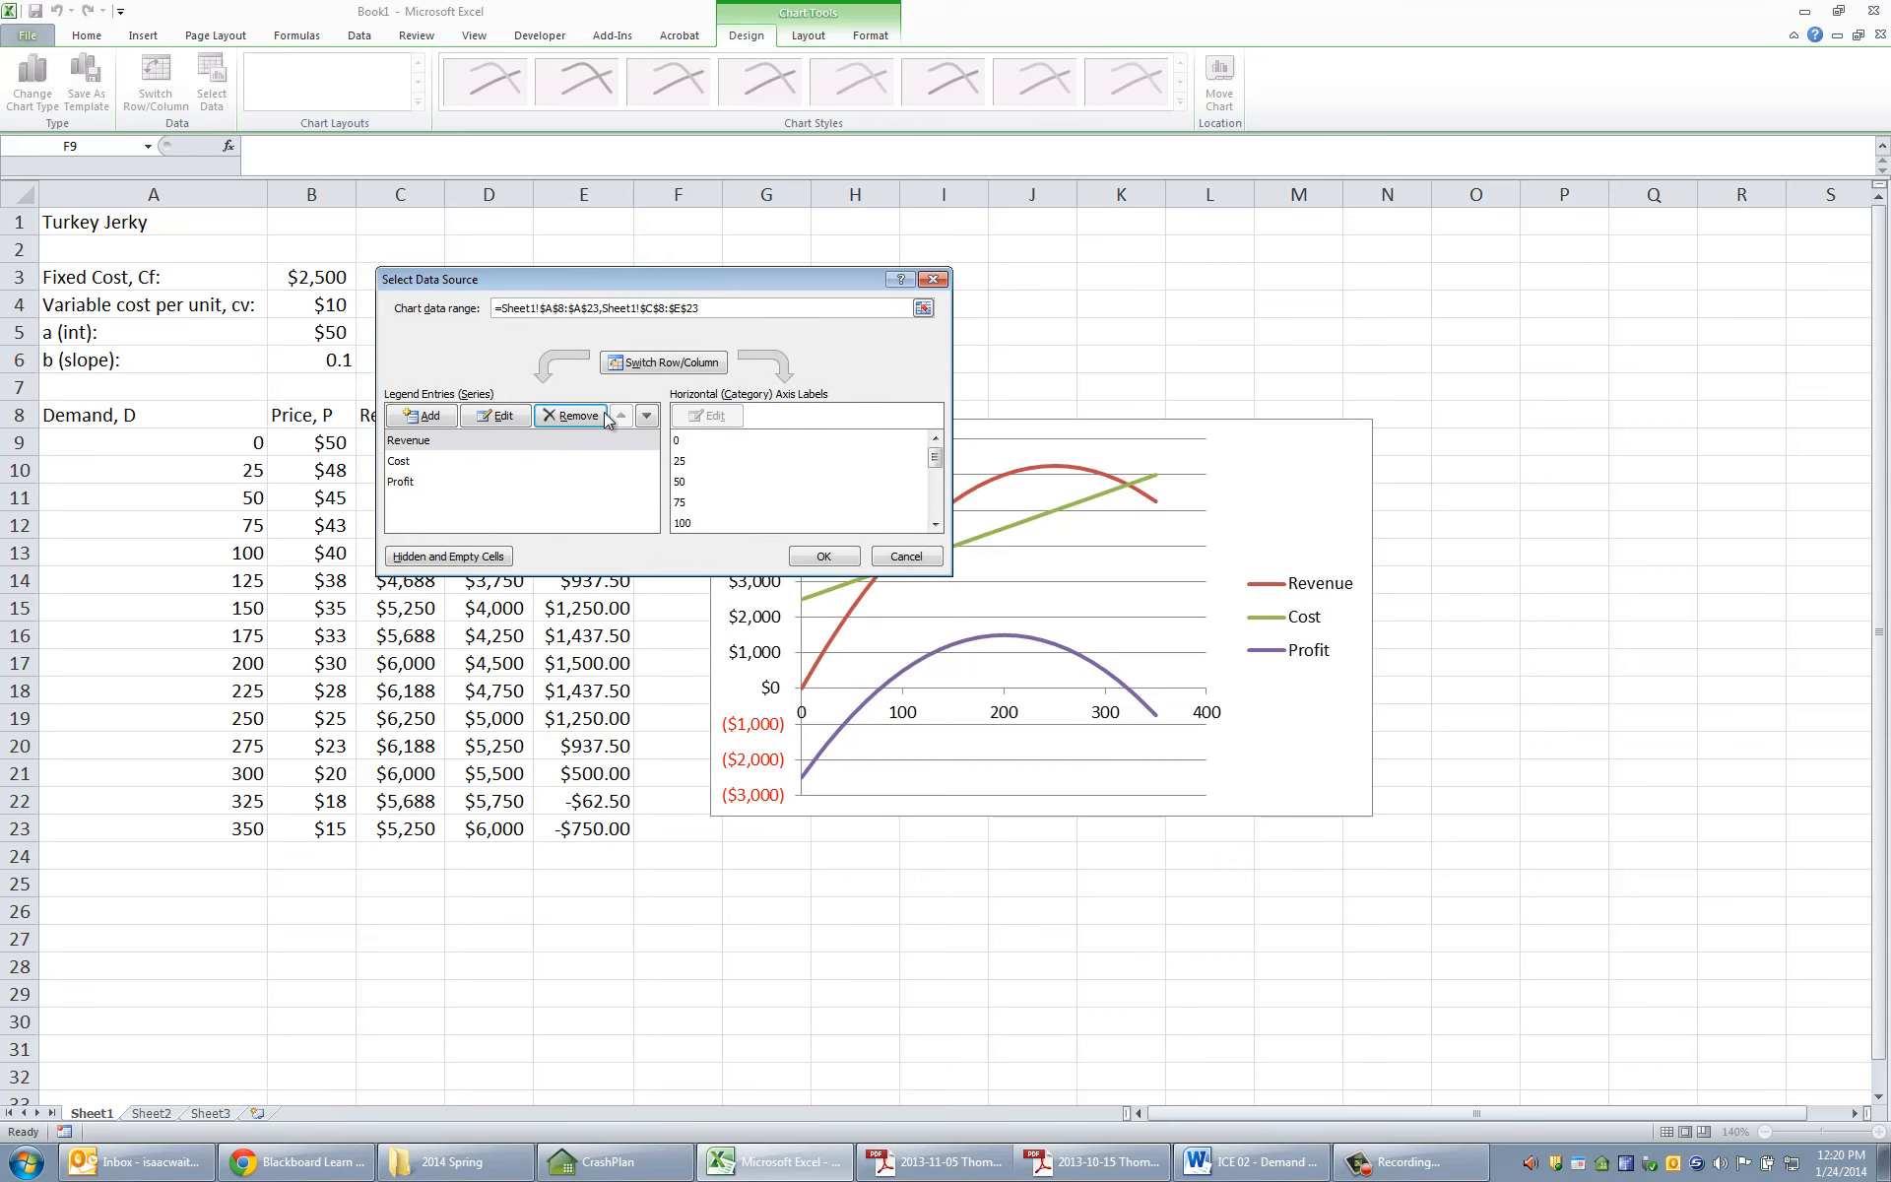
pyautogui.click(603, 418)
pyautogui.click(593, 418)
pyautogui.click(593, 418)
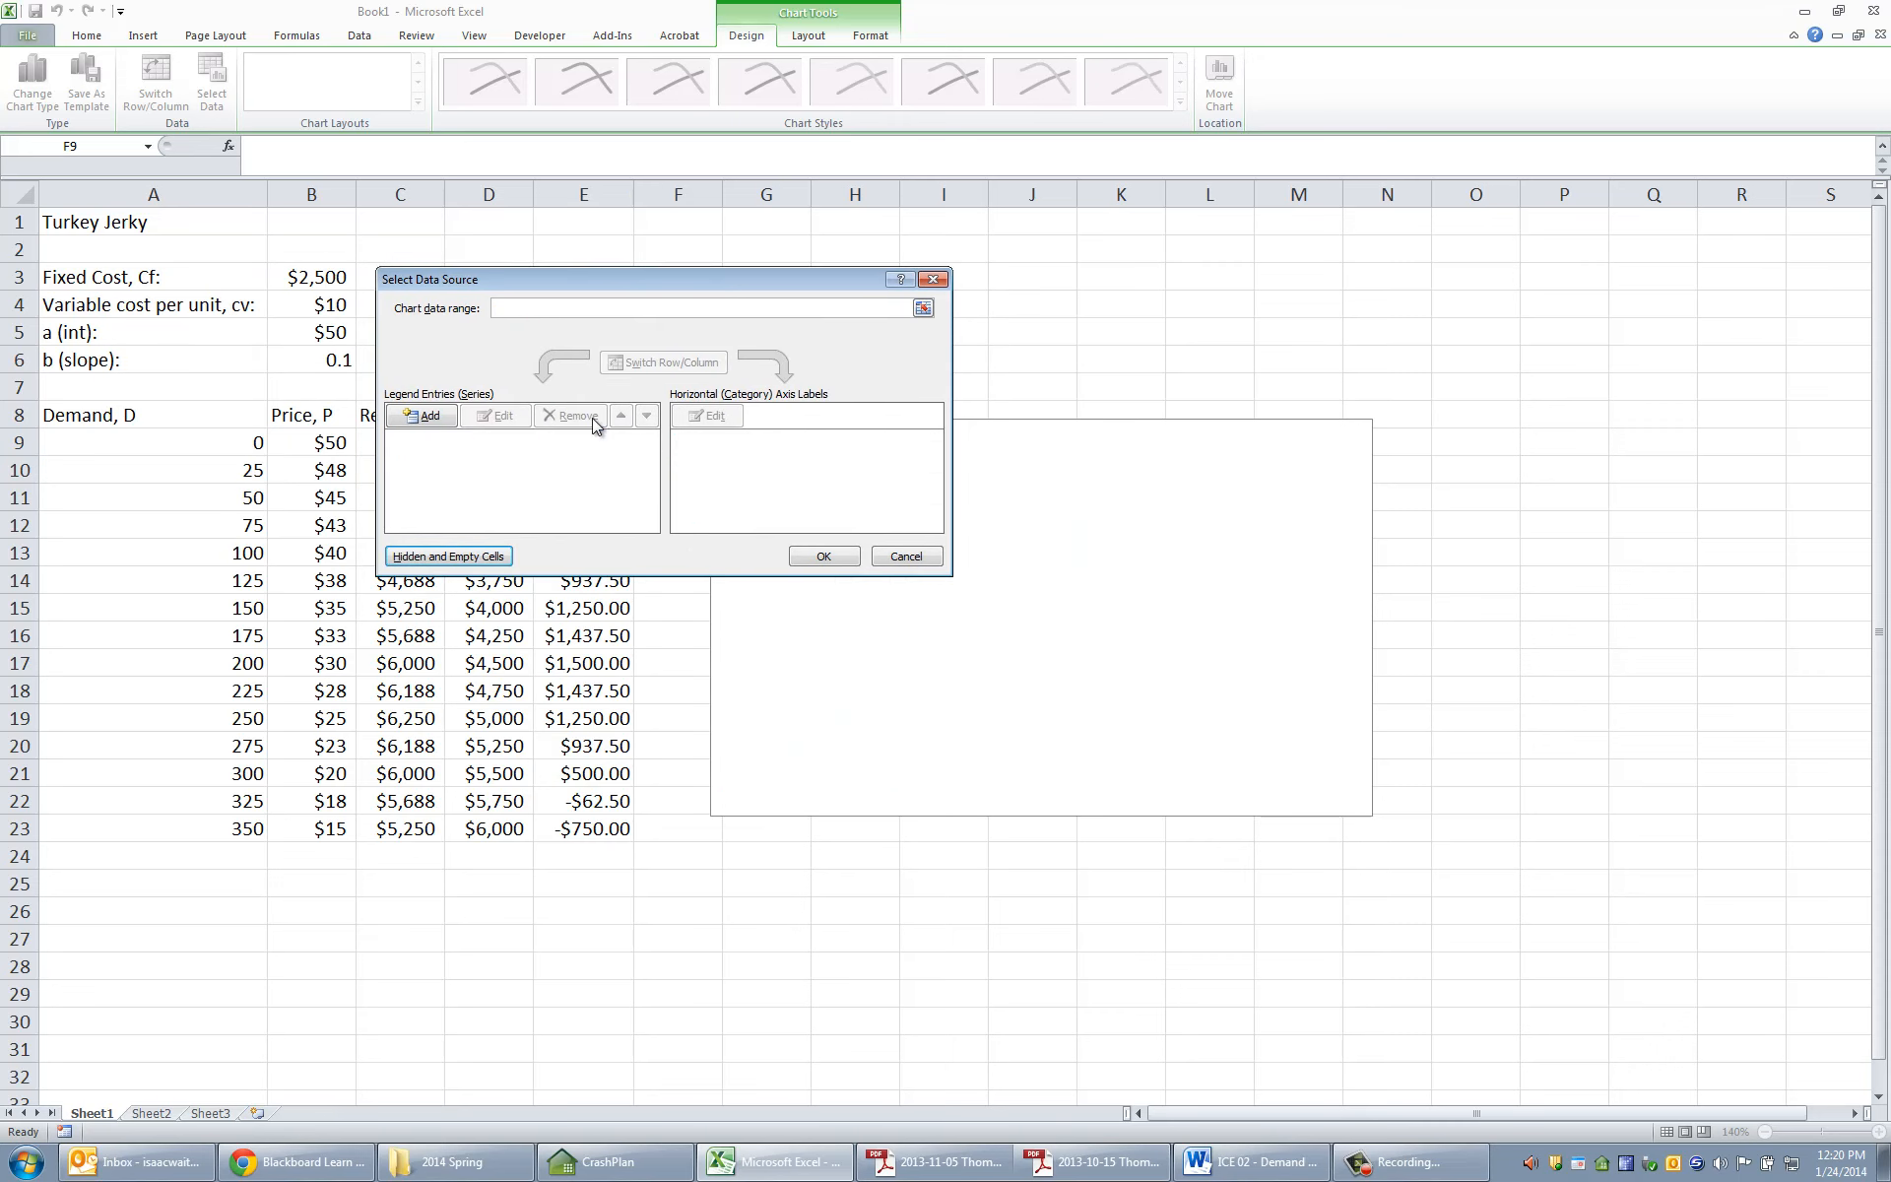
pyautogui.click(823, 556)
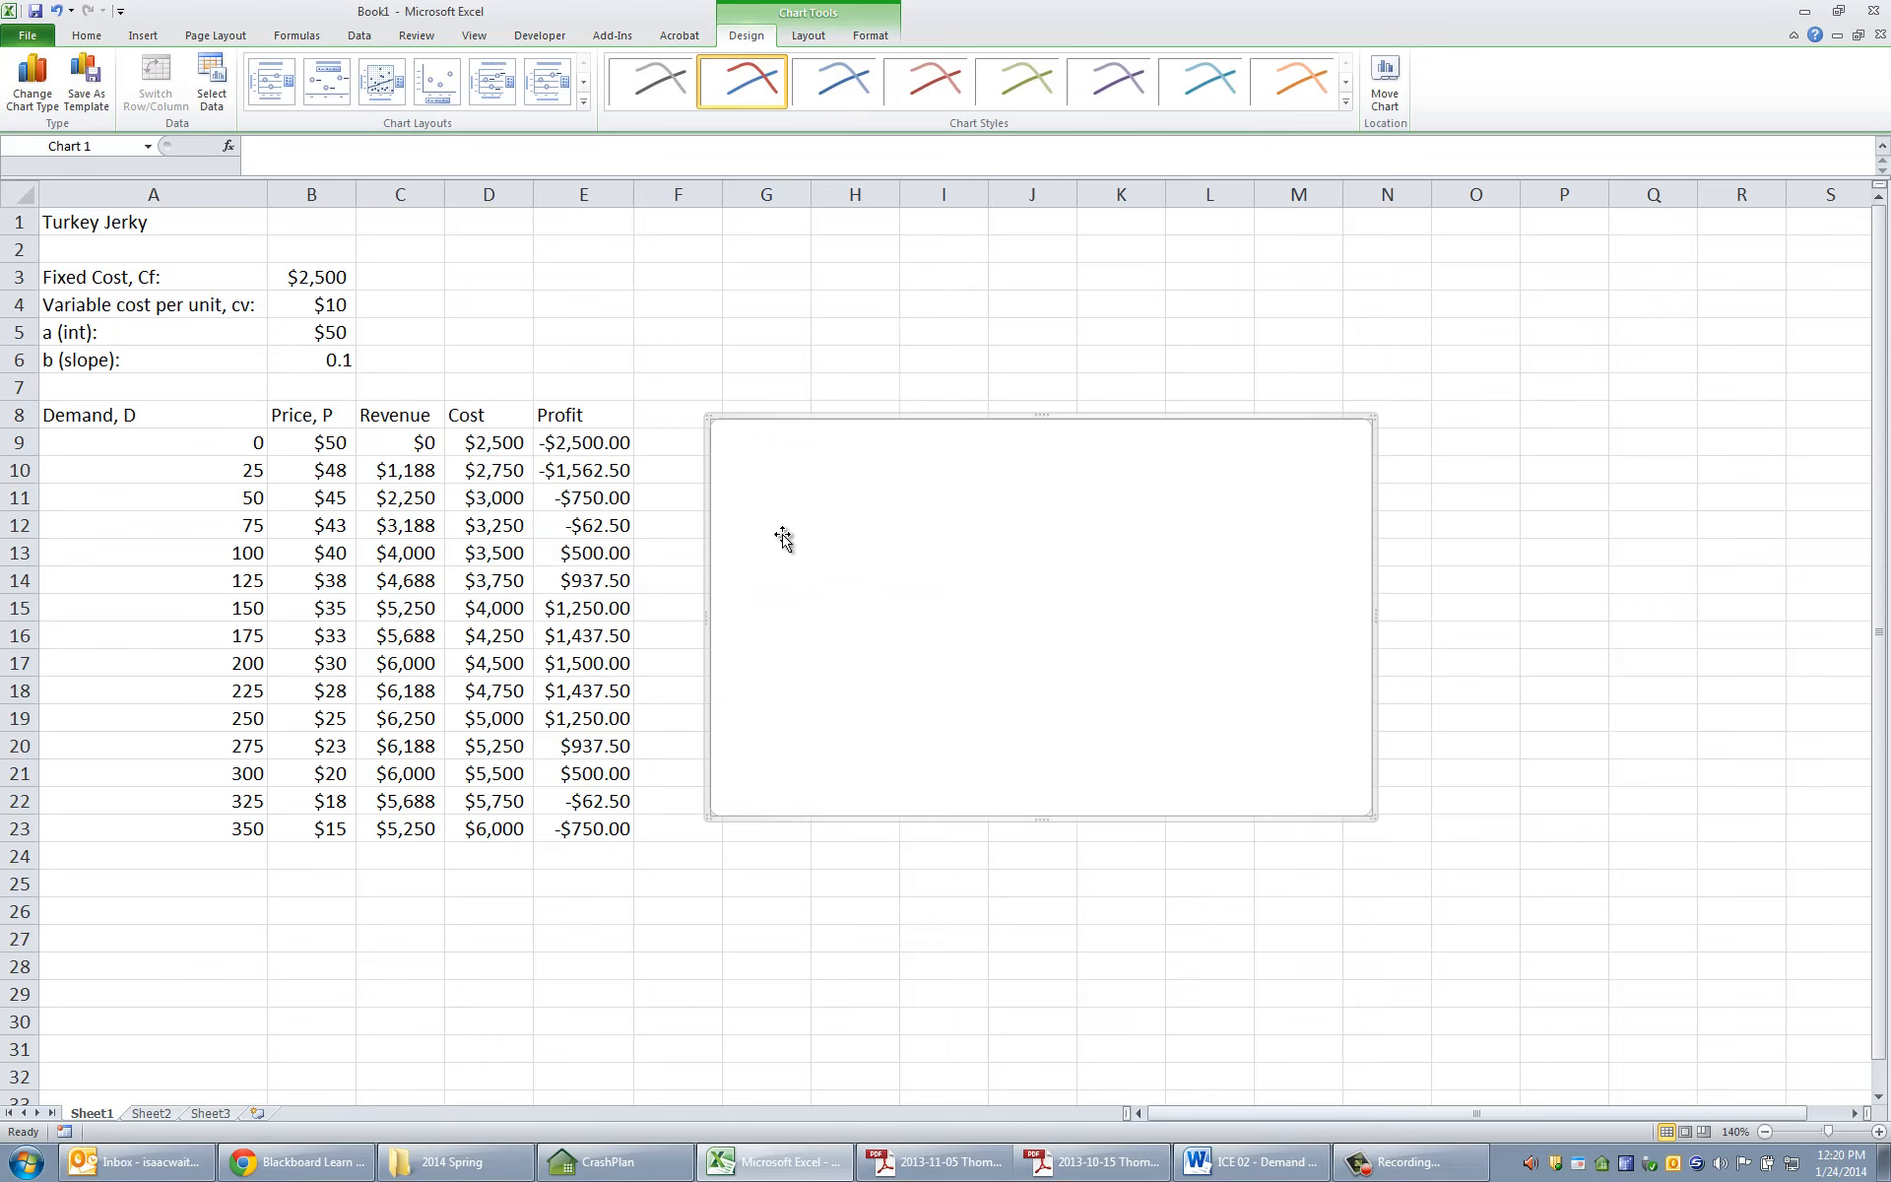
# - Add a new series to the empty chart's data source and take its name from the Revenue heading in C8
pyautogui.click(871, 363)
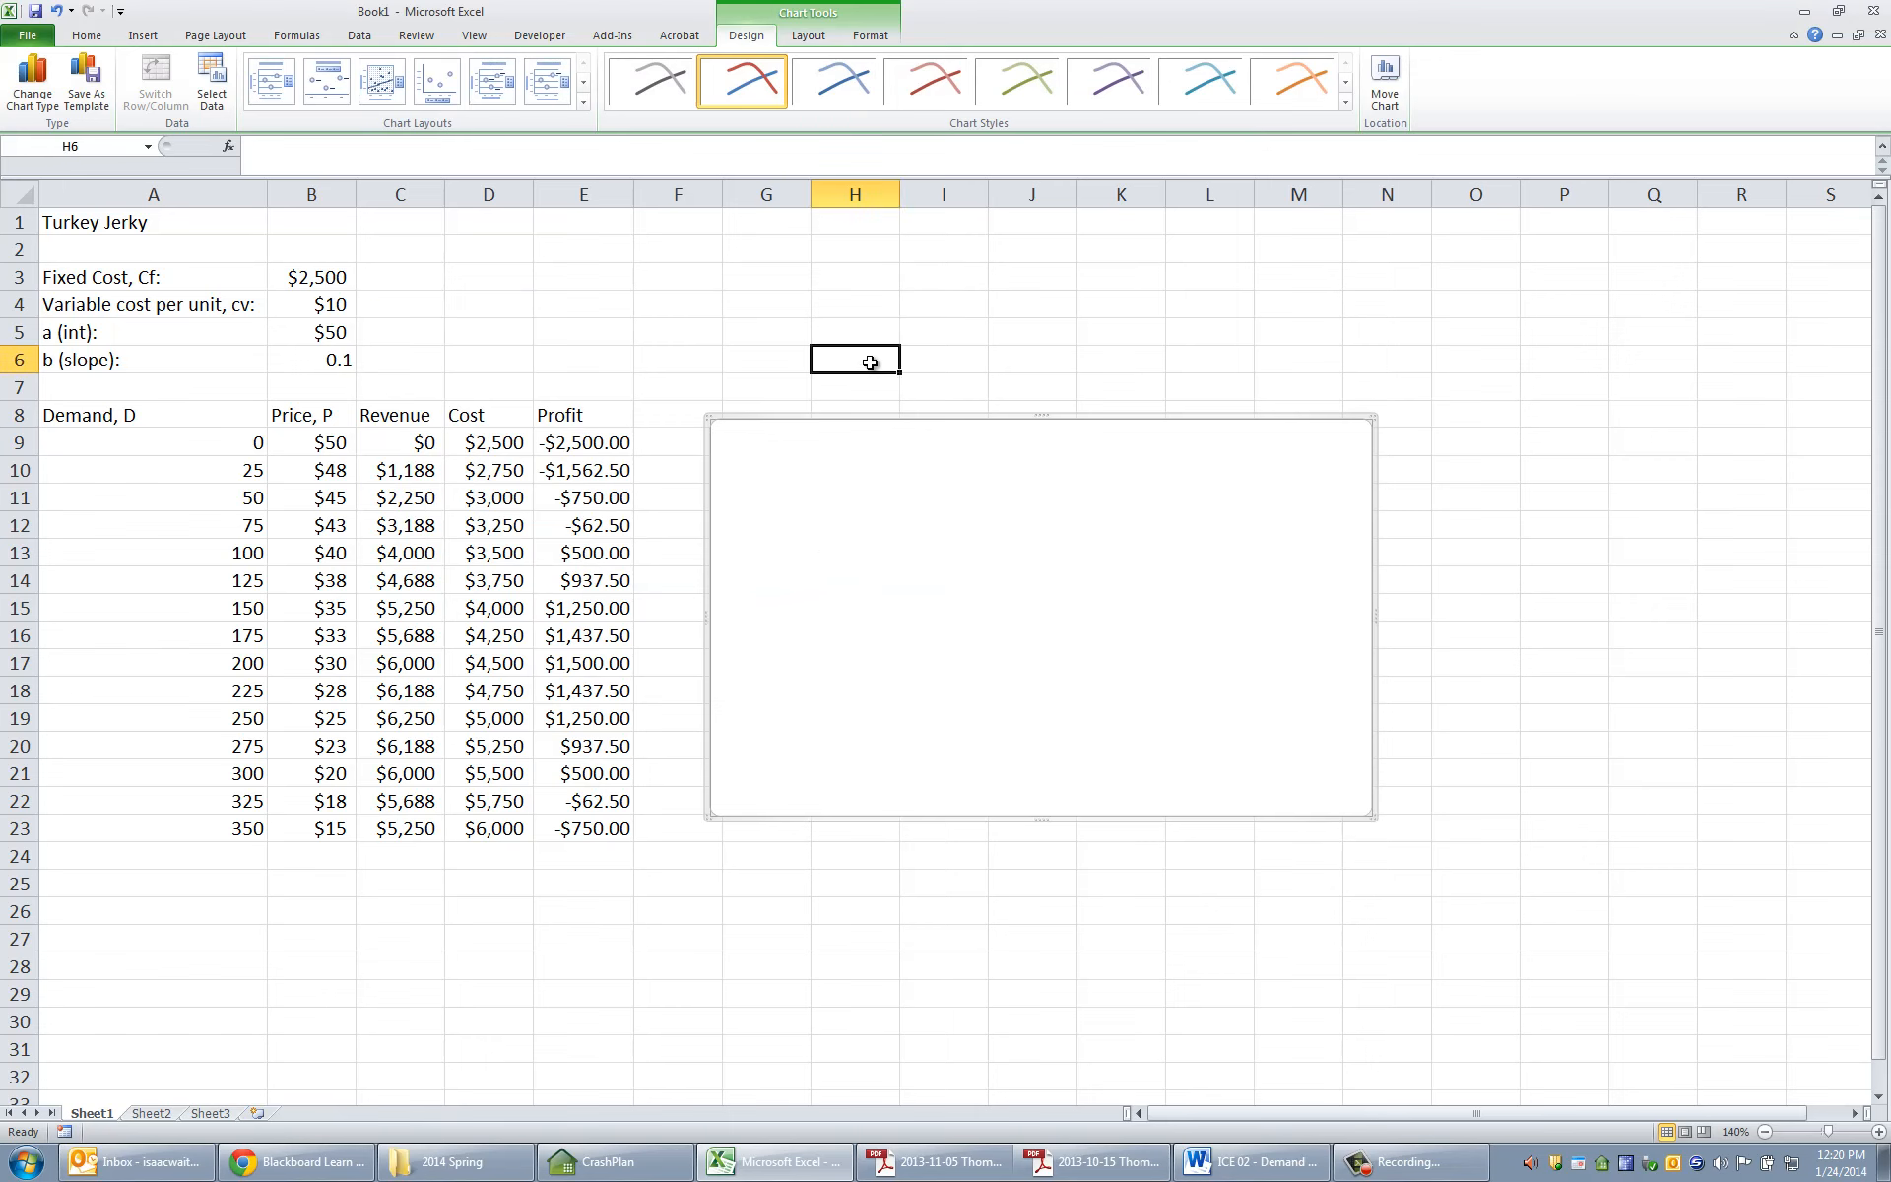
pyautogui.click(832, 483)
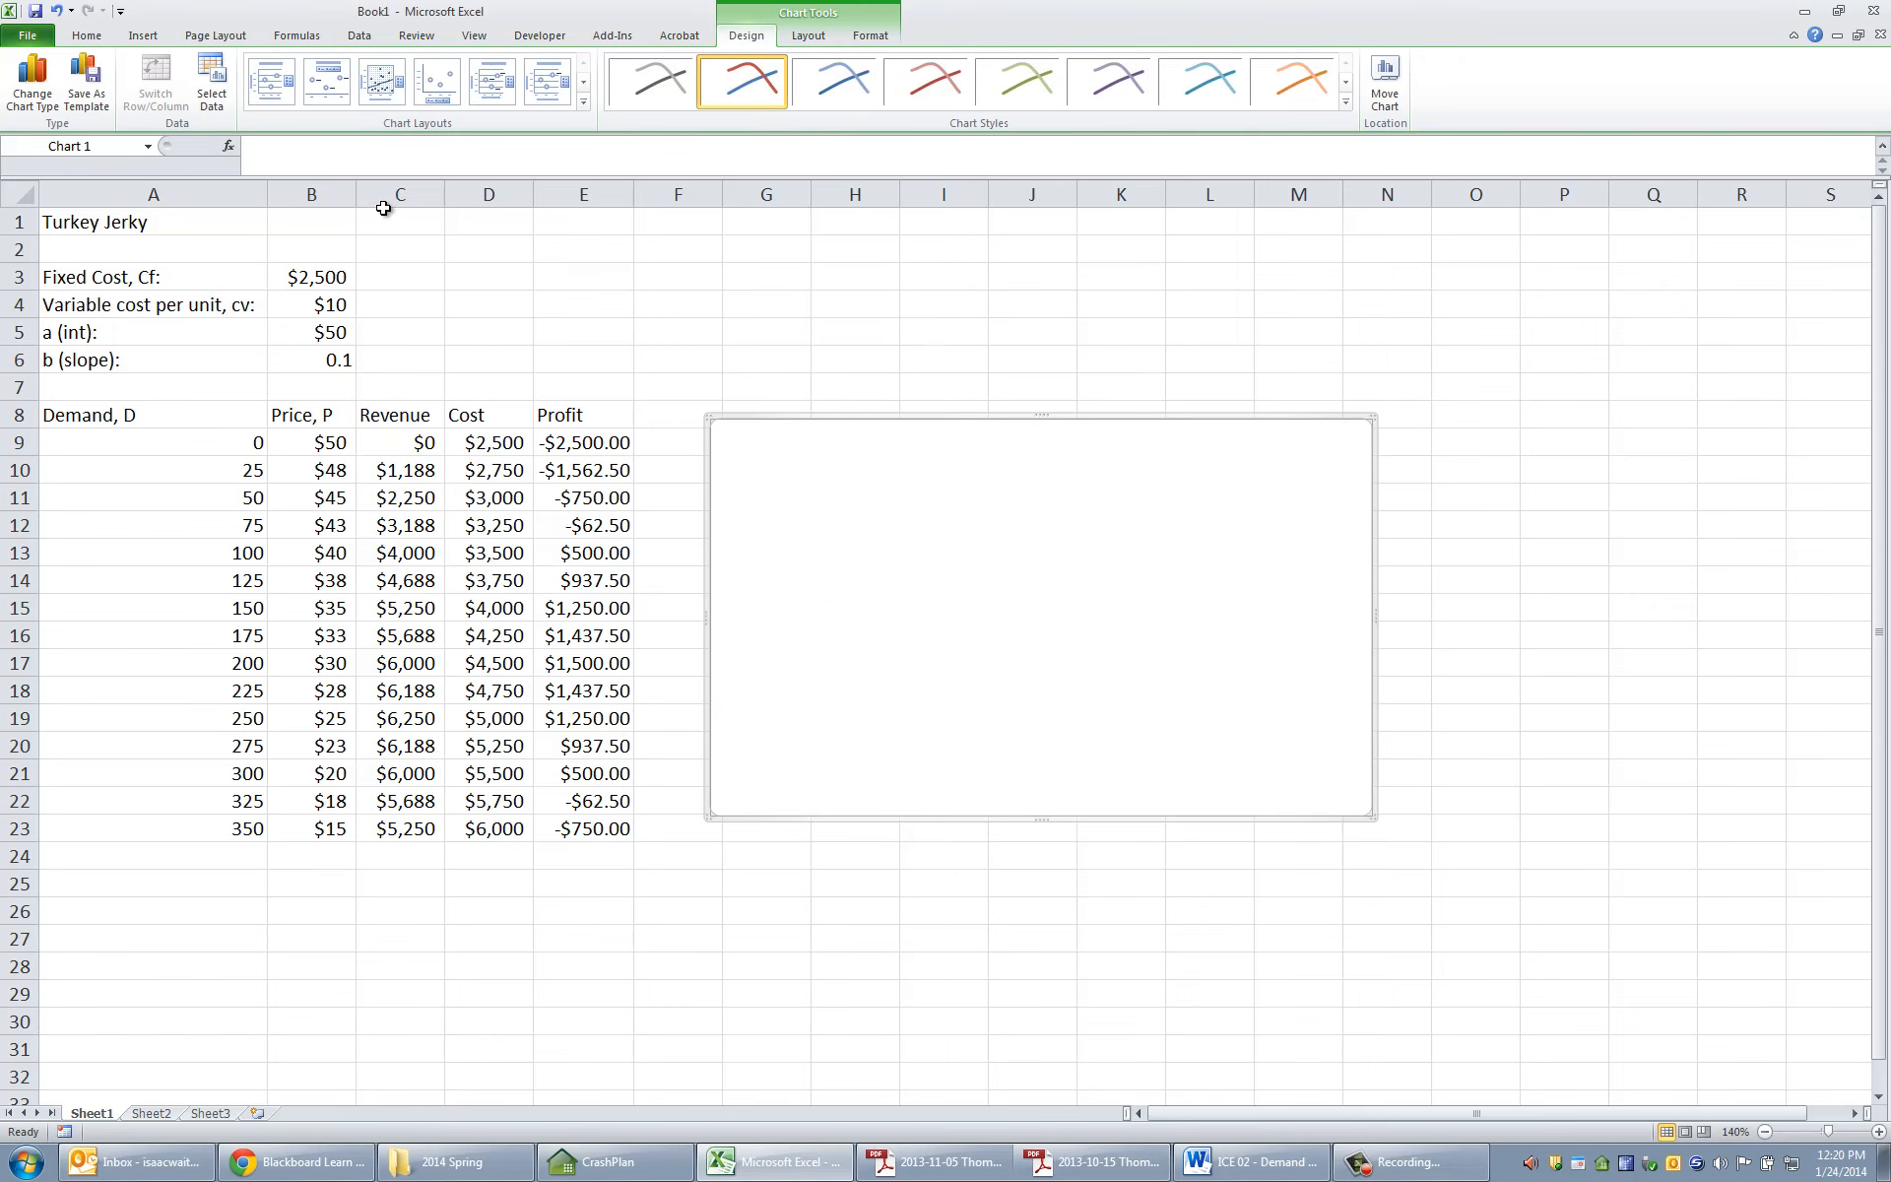
pyautogui.click(215, 99)
pyautogui.click(441, 416)
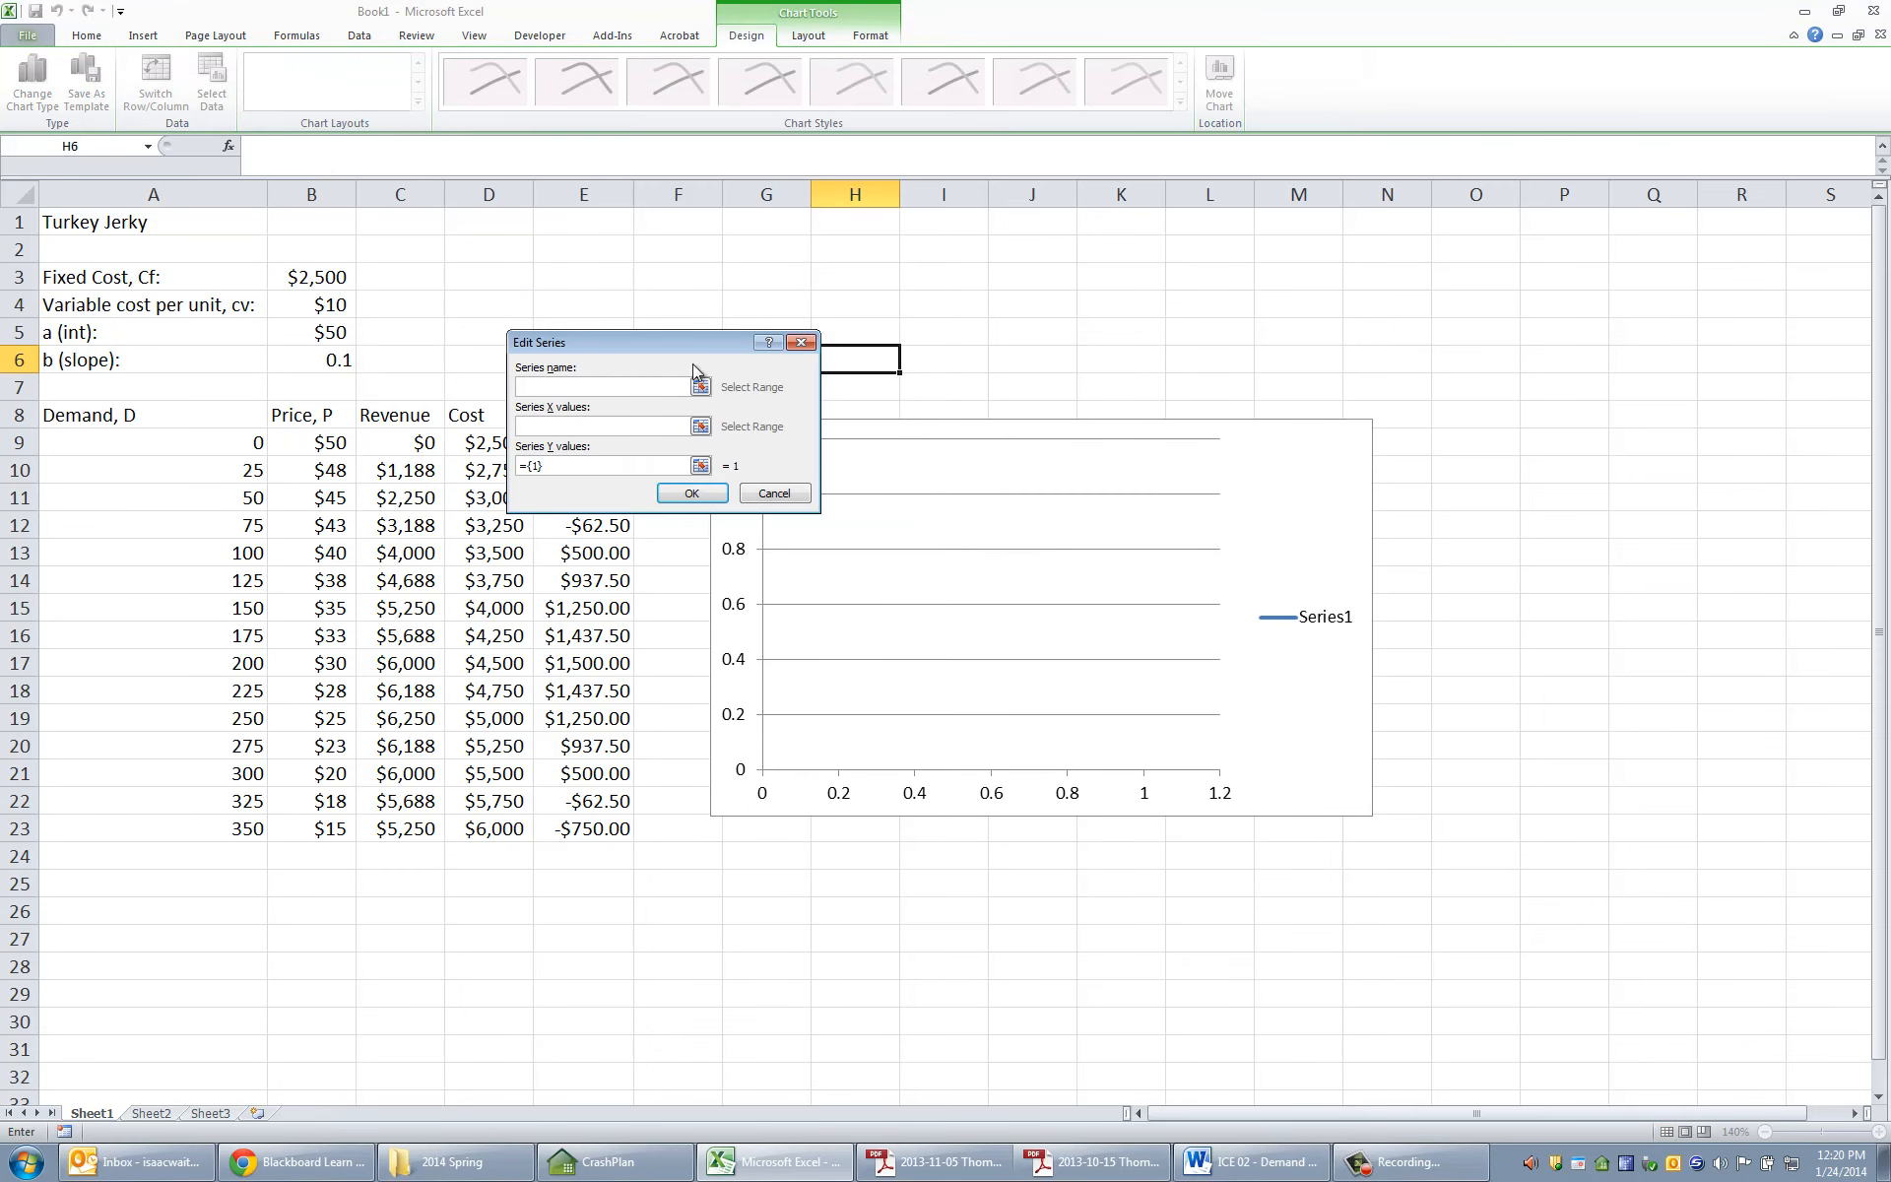
pyautogui.moveTo(712, 345); pyautogui.dragTo(1207, 445)
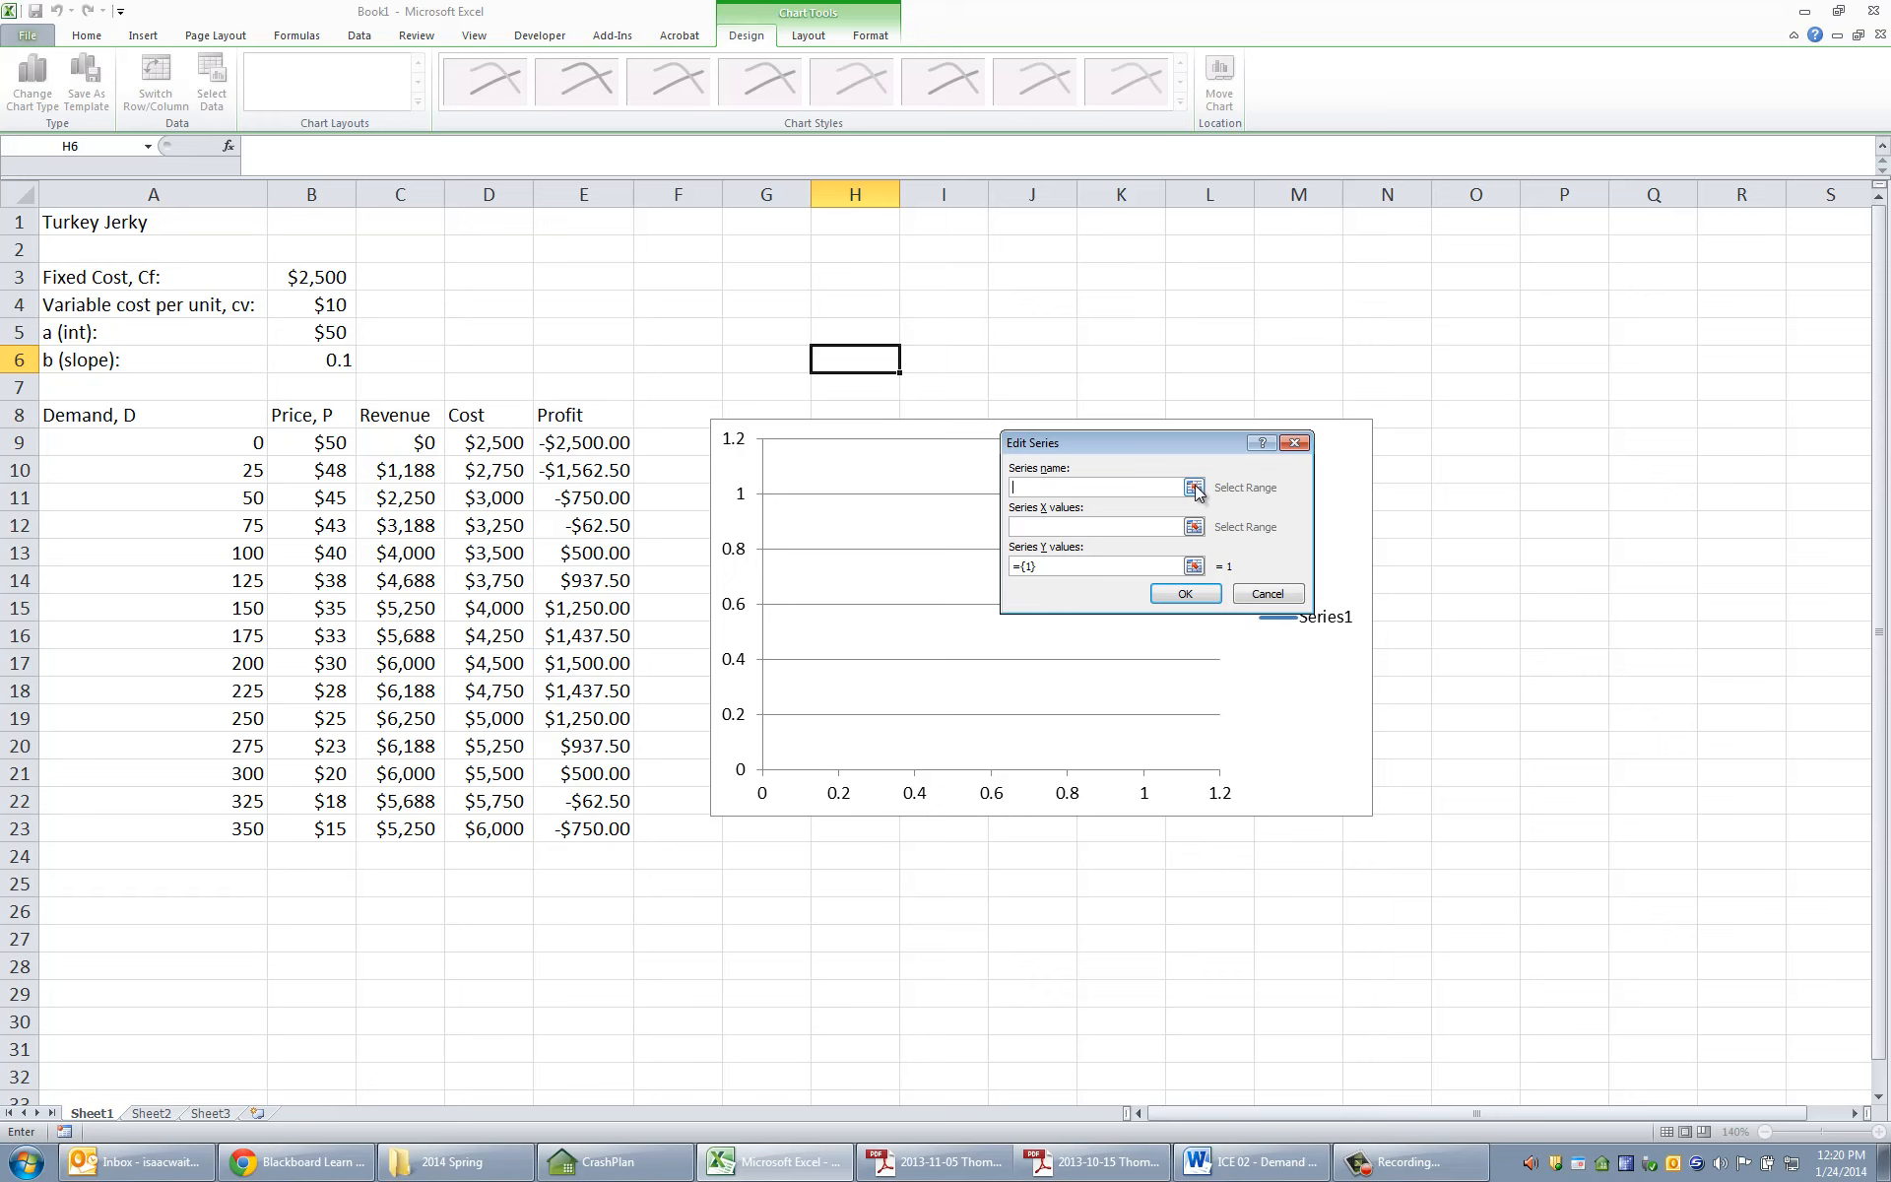
pyautogui.click(1194, 488)
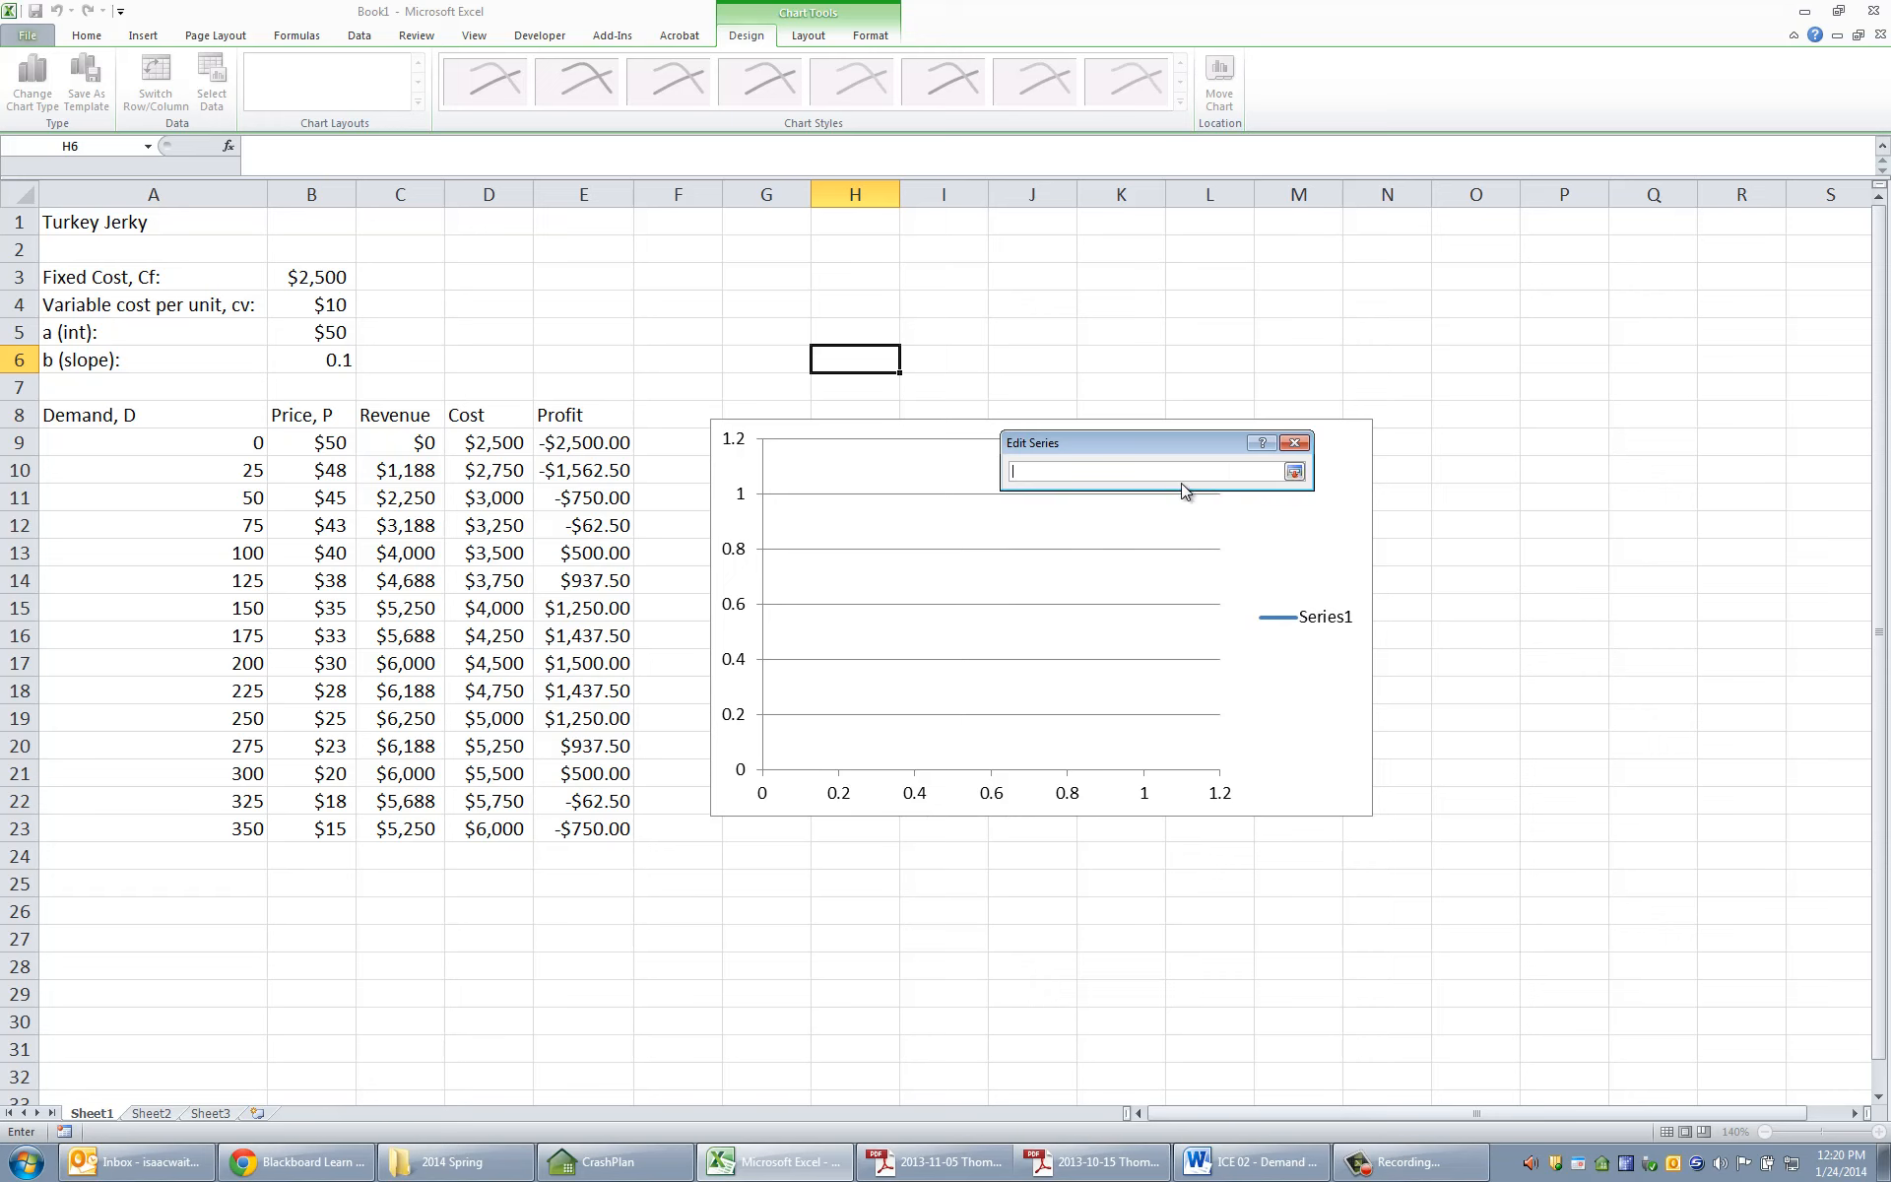
pyautogui.click(391, 420)
pyautogui.click(1295, 472)
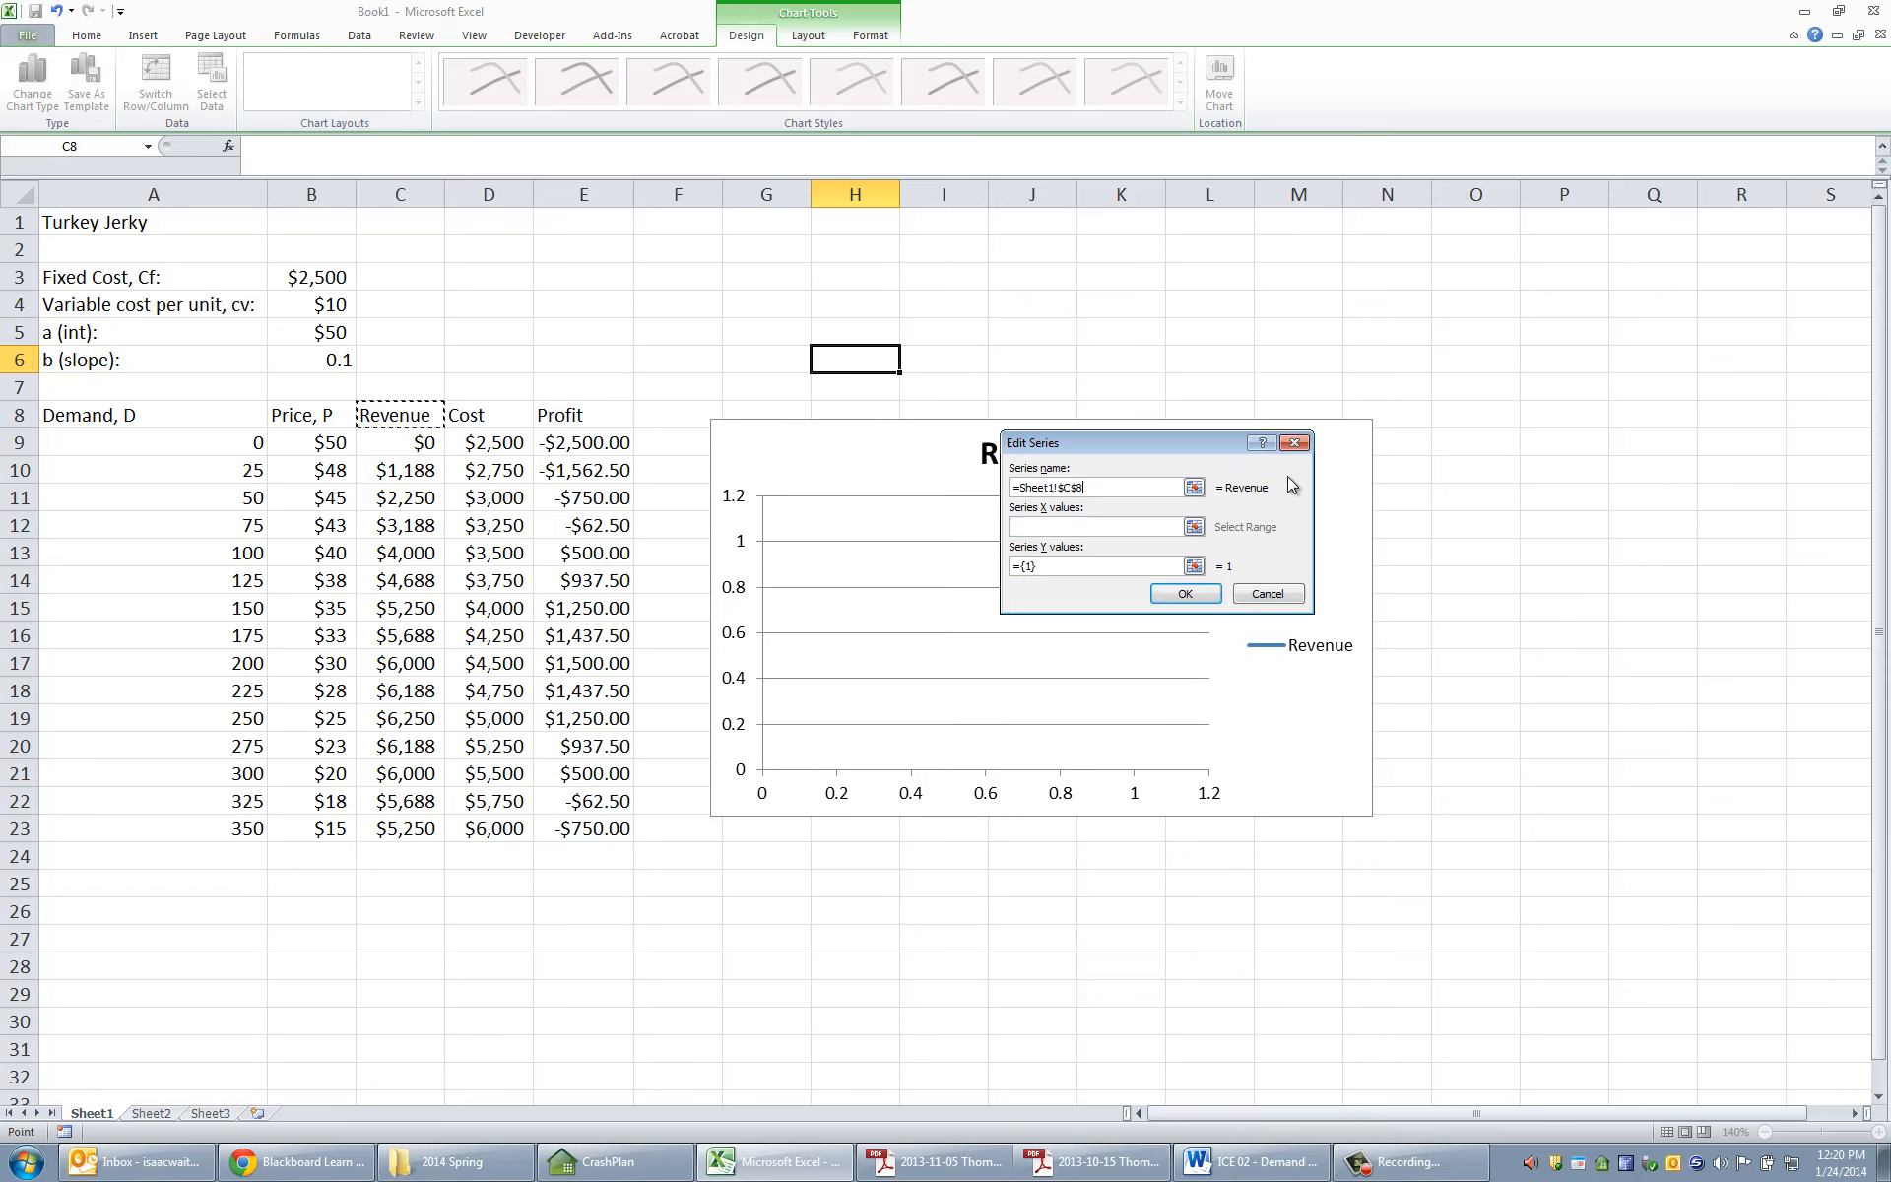
# - Set the Revenue series' X values to the demand range A9:A23 and its Y values to C9:C23
pyautogui.click(1192, 527)
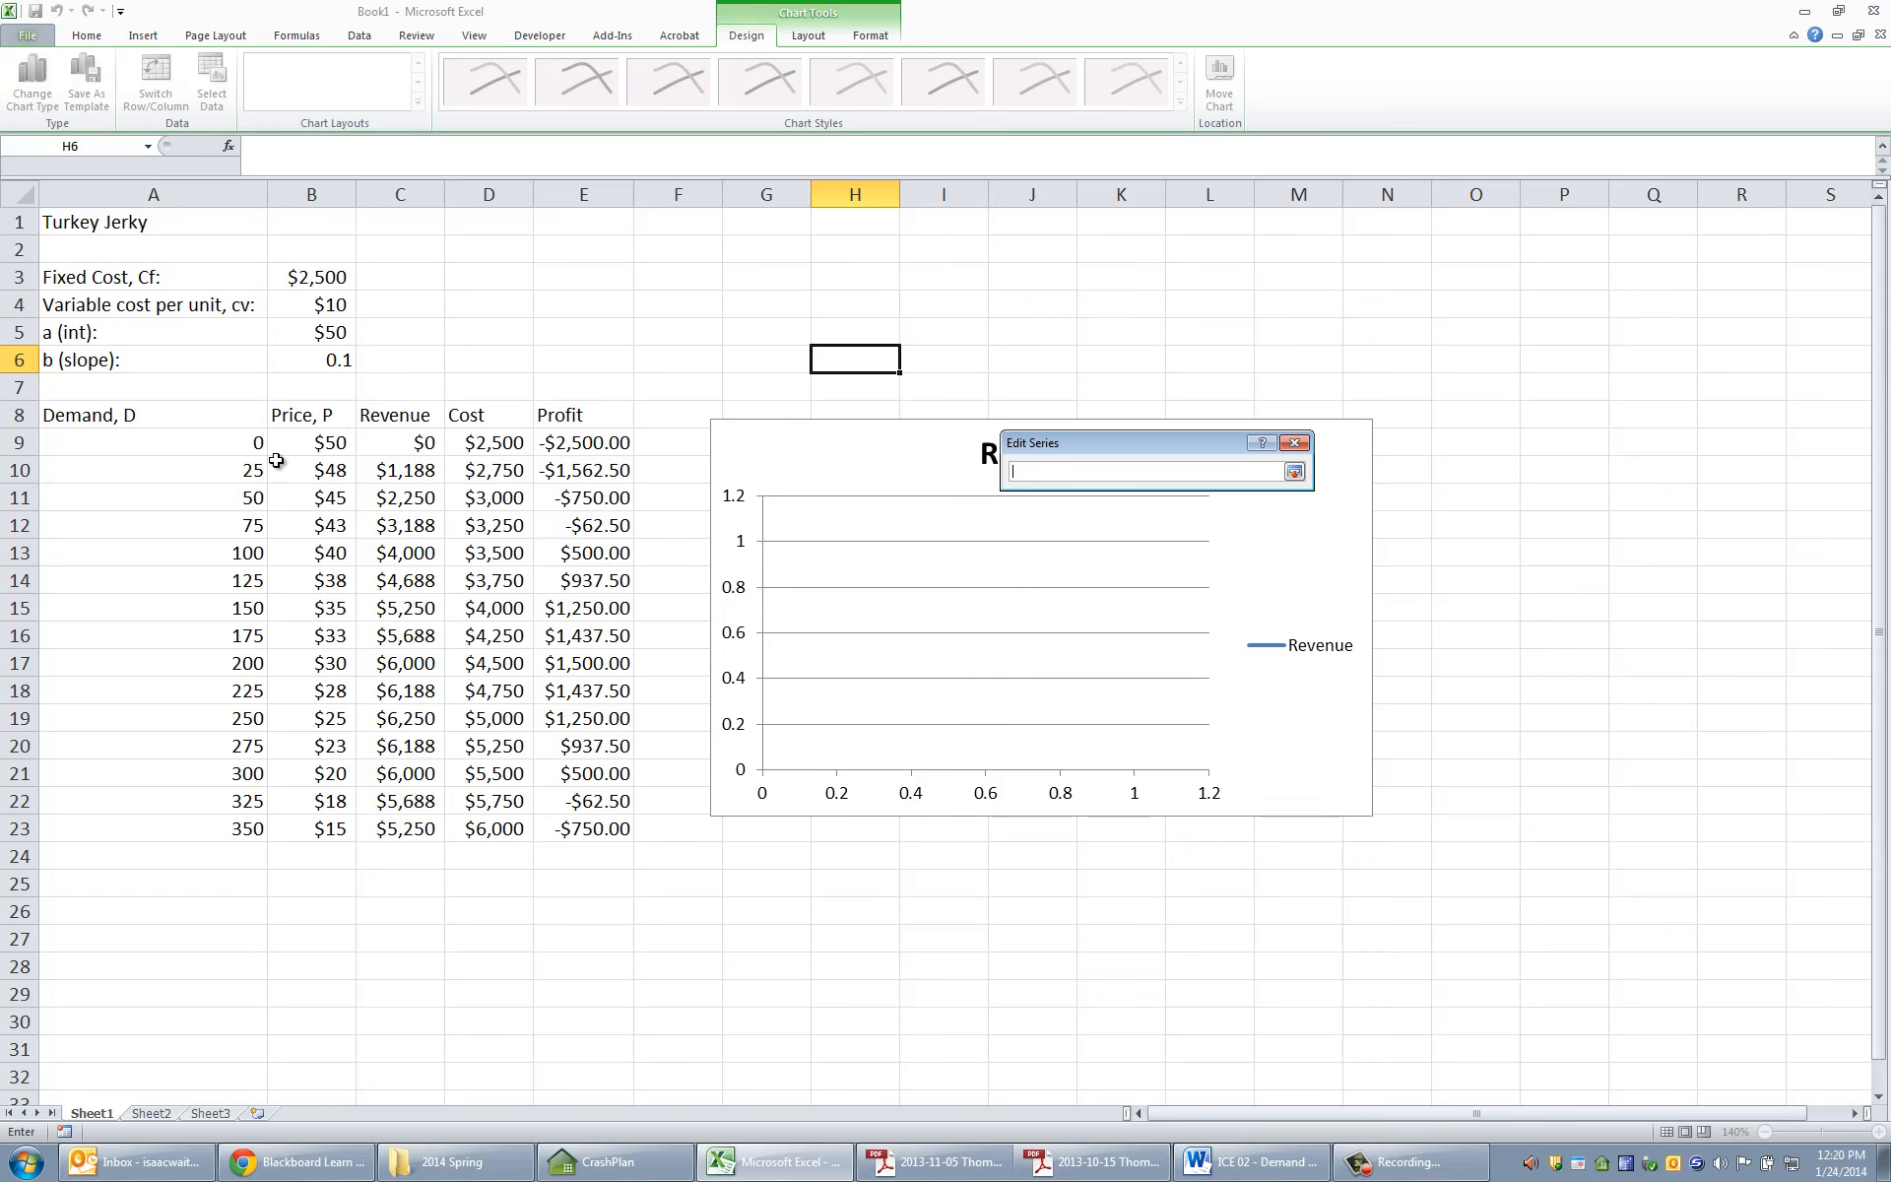
pyautogui.moveTo(235, 444); pyautogui.dragTo(224, 825)
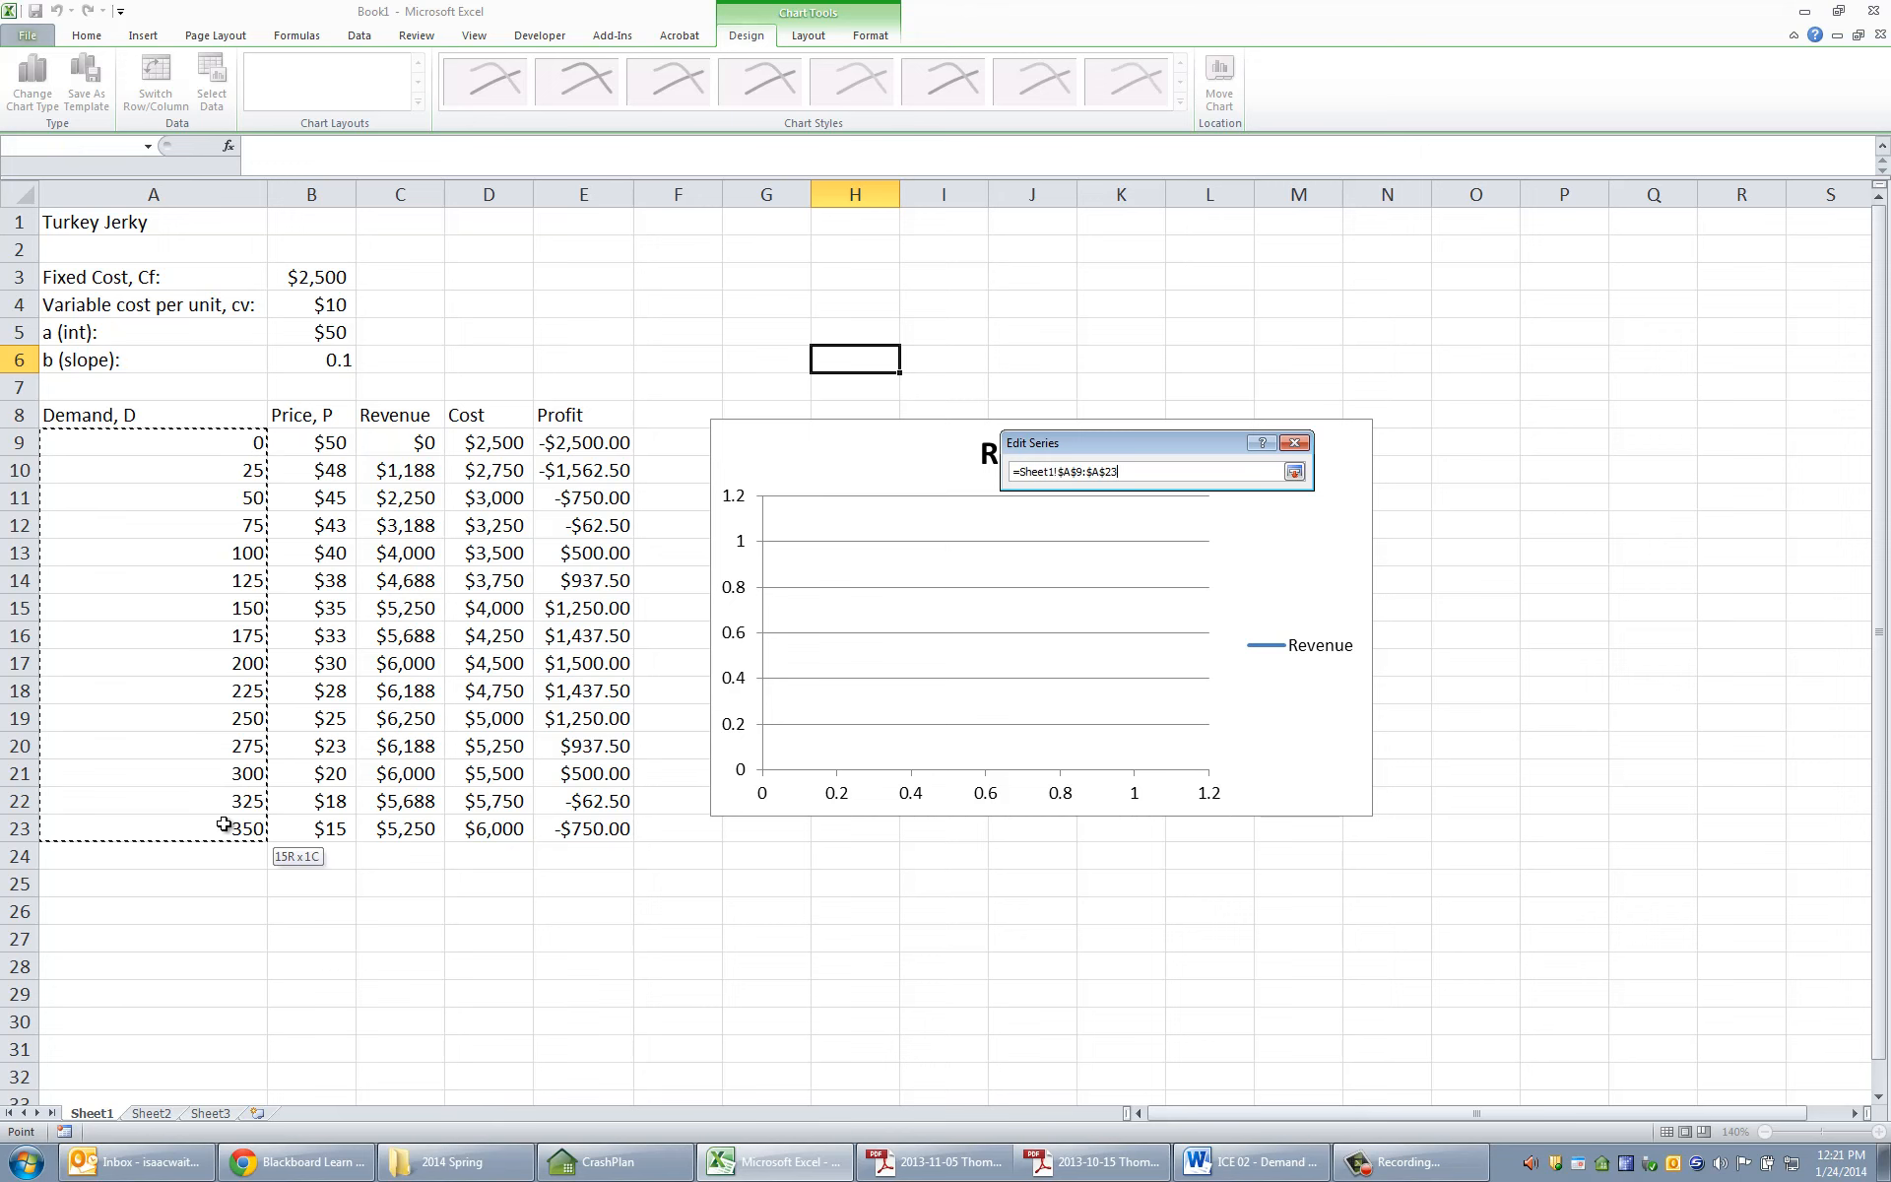
pyautogui.click(1296, 473)
pyautogui.click(1194, 566)
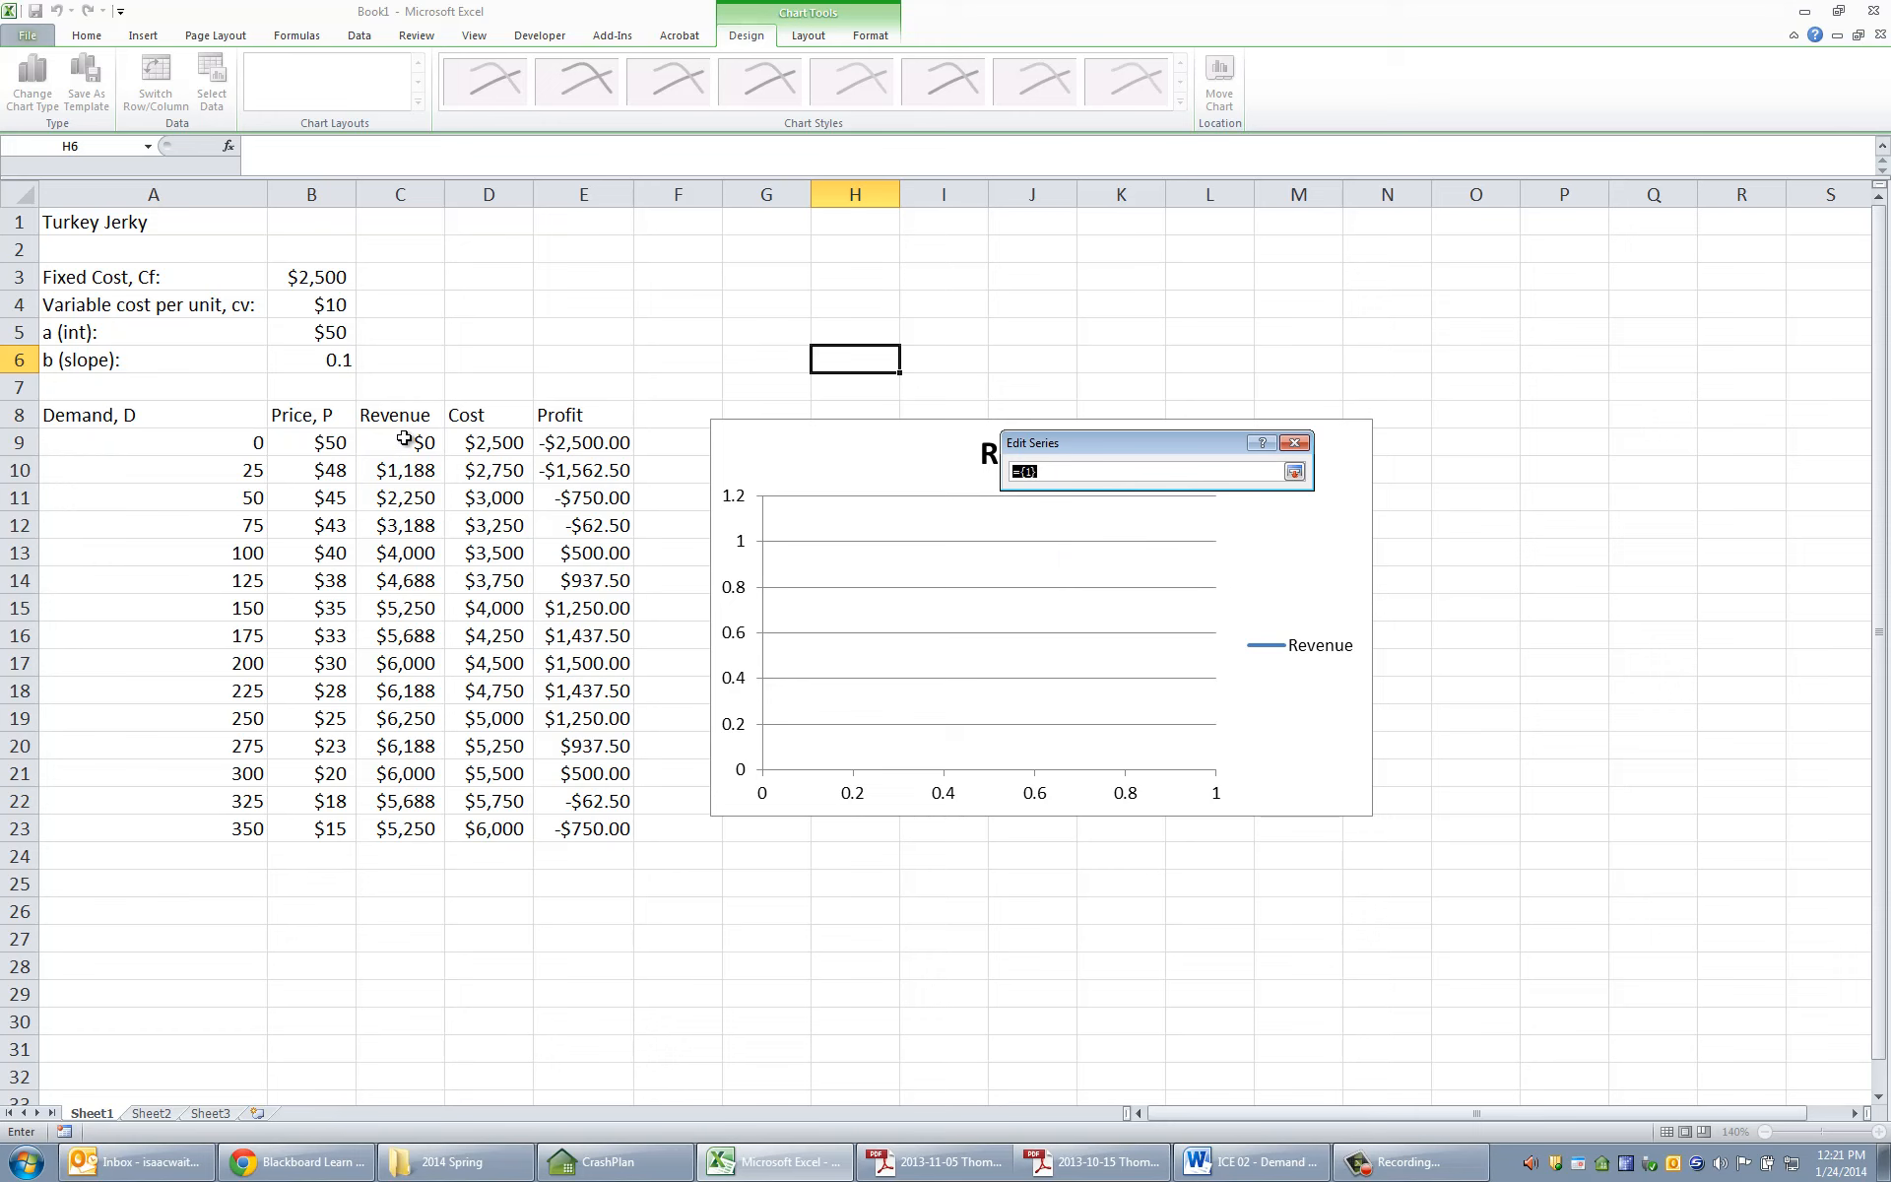
pyautogui.moveTo(403, 440); pyautogui.dragTo(406, 828)
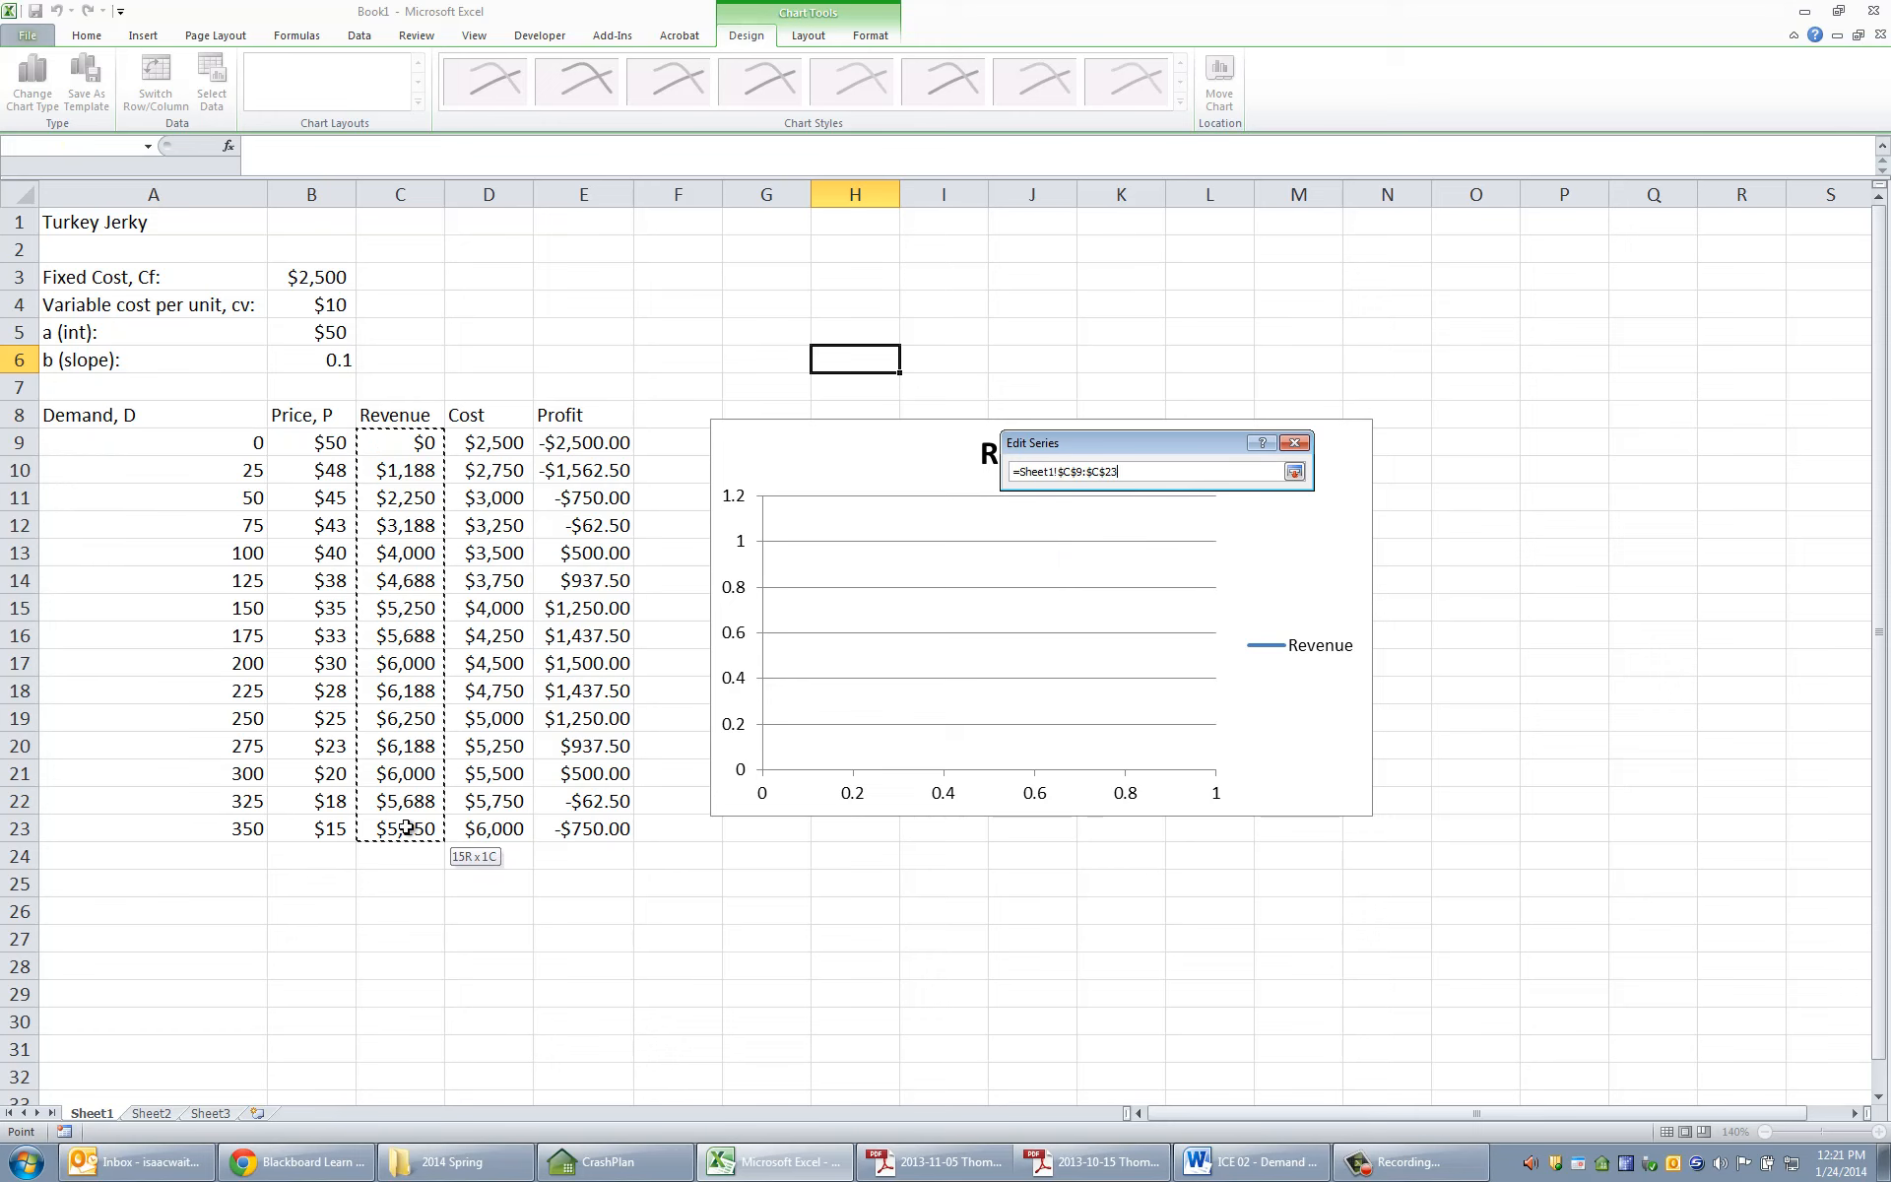
pyautogui.click(1295, 471)
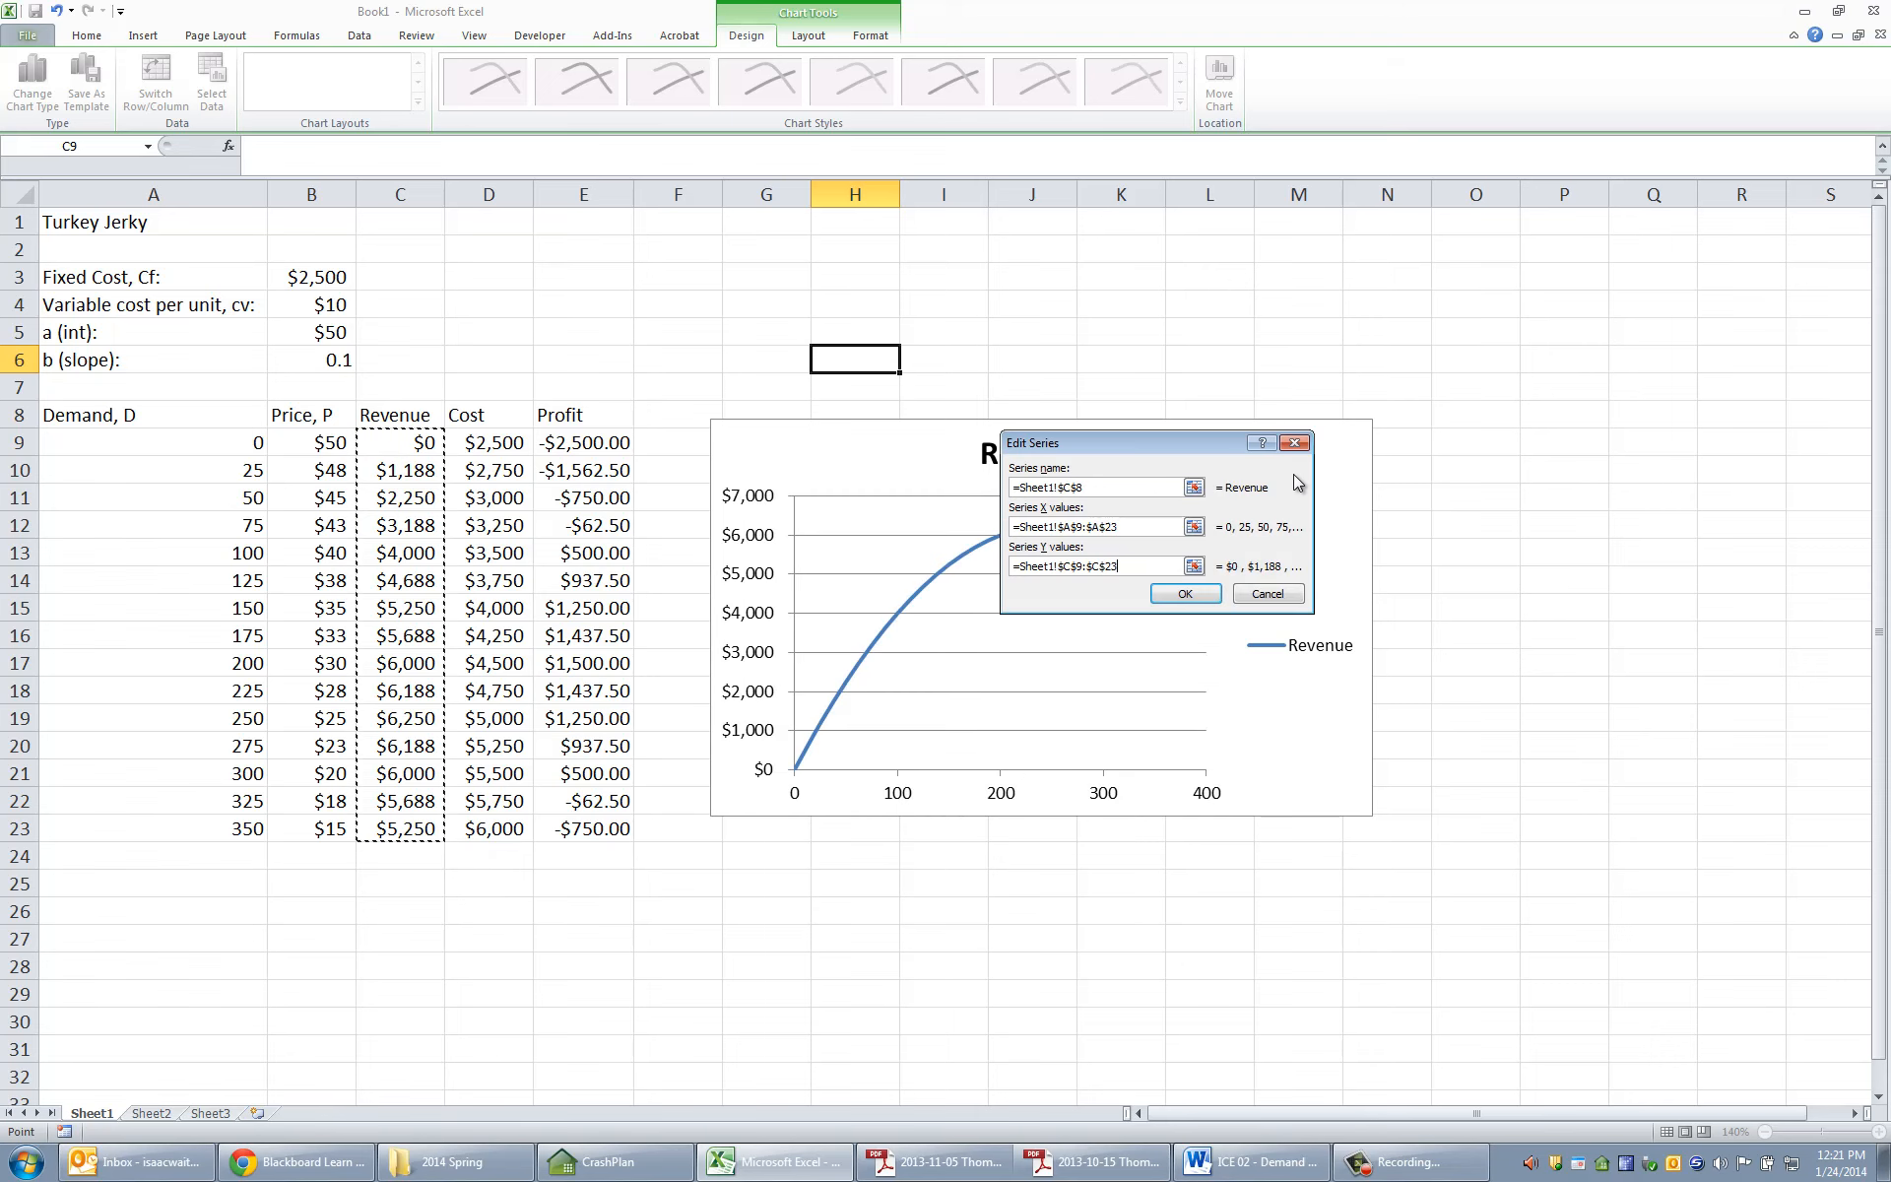
pyautogui.moveTo(1218, 444); pyautogui.dragTo(1067, 842)
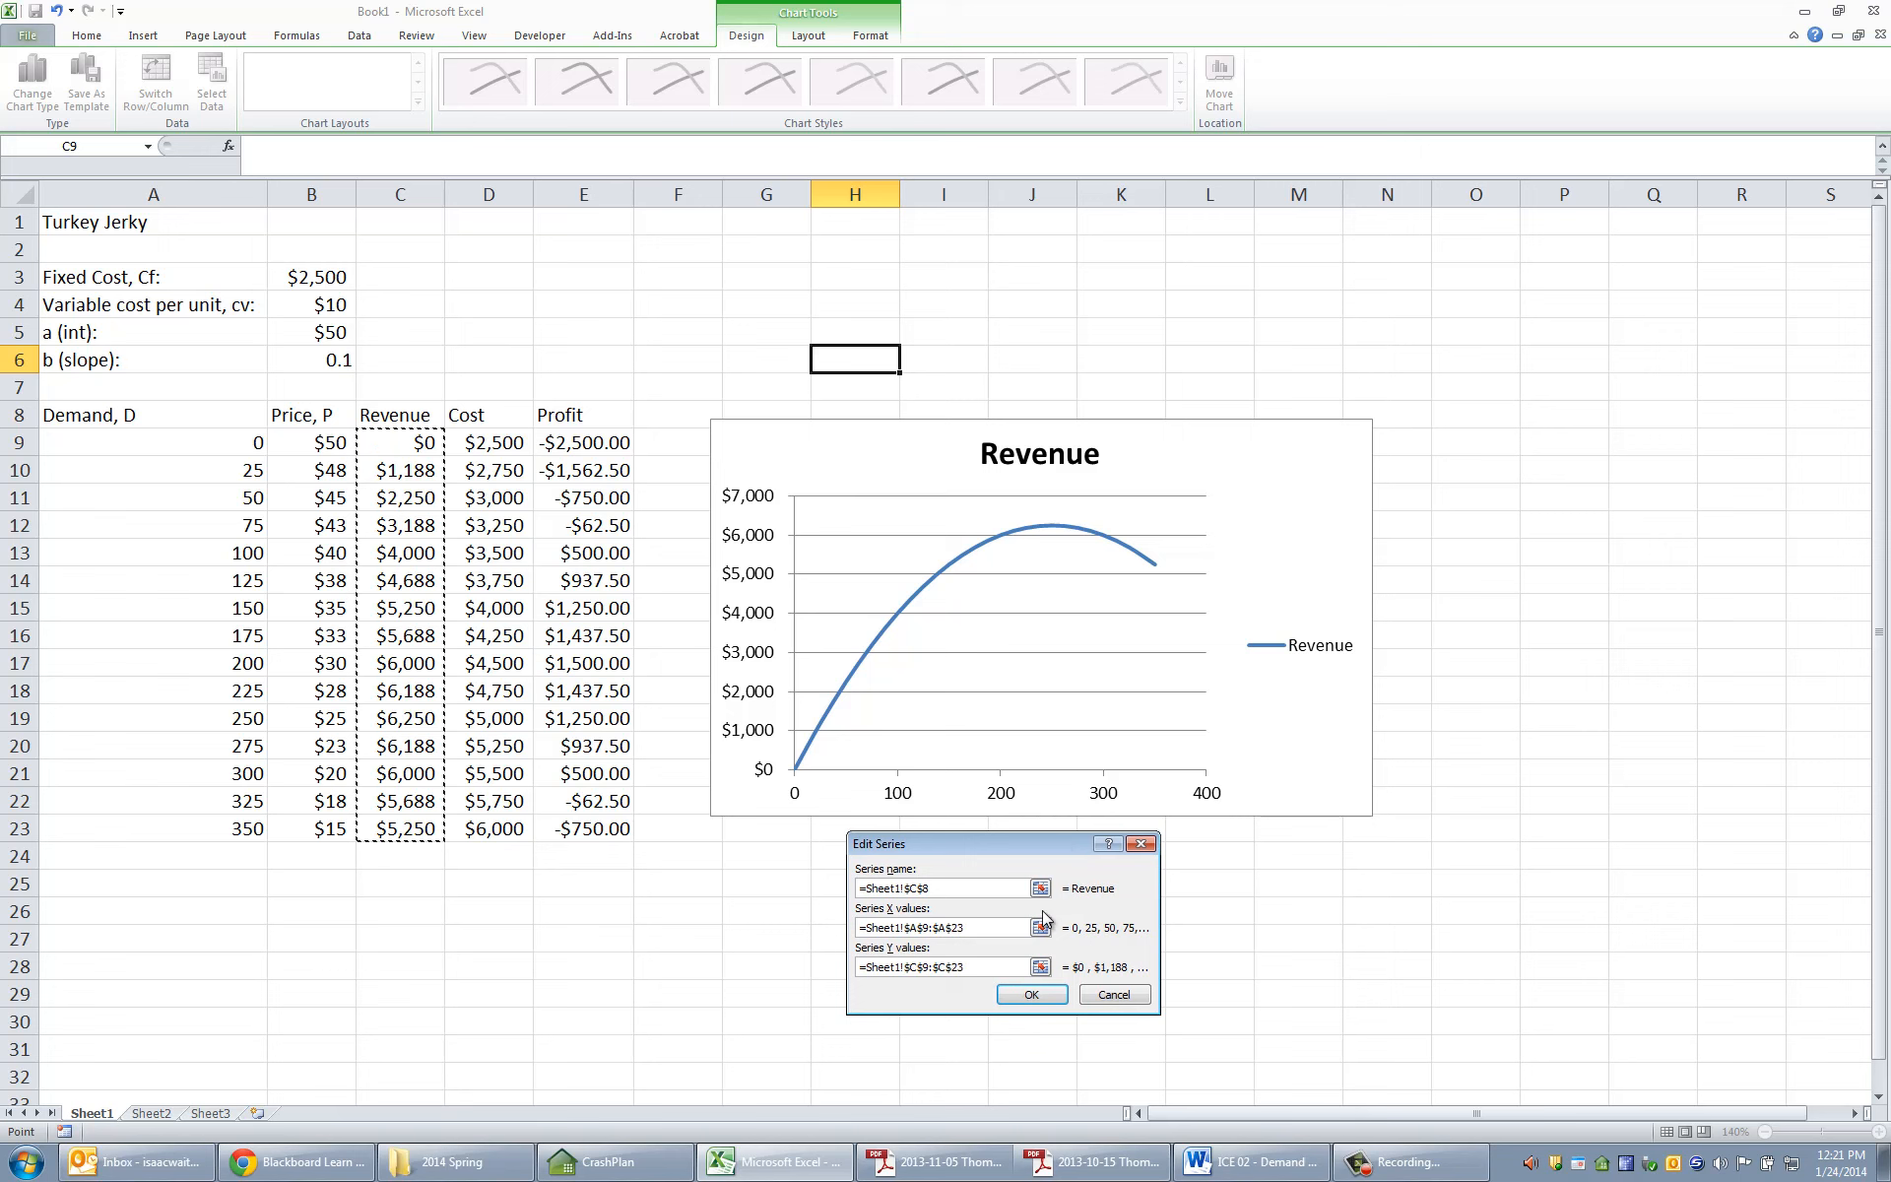
pyautogui.click(1029, 995)
# - Add a Cost series named from D8, with X values A9:A23 and Y values D9:D23
pyautogui.click(423, 416)
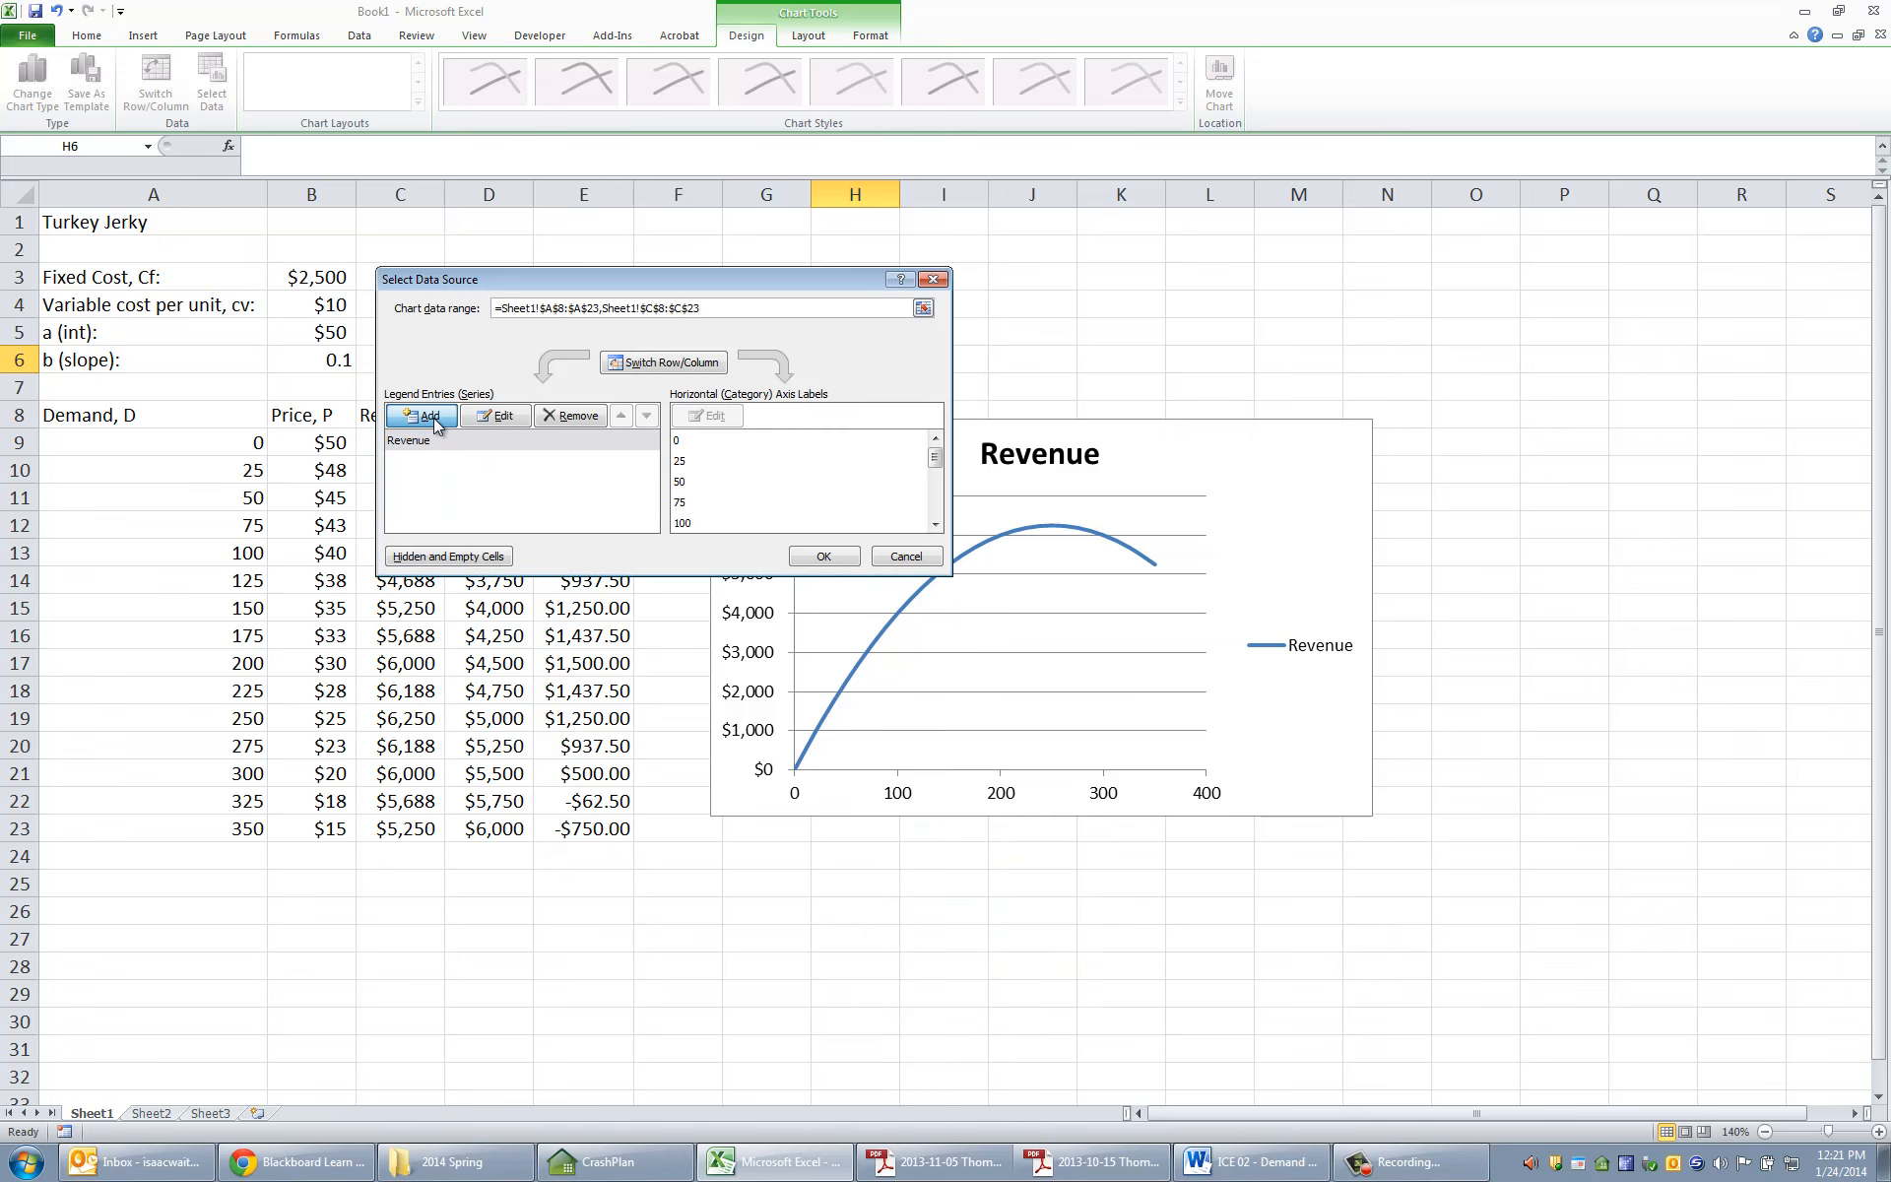
pyautogui.click(1040, 890)
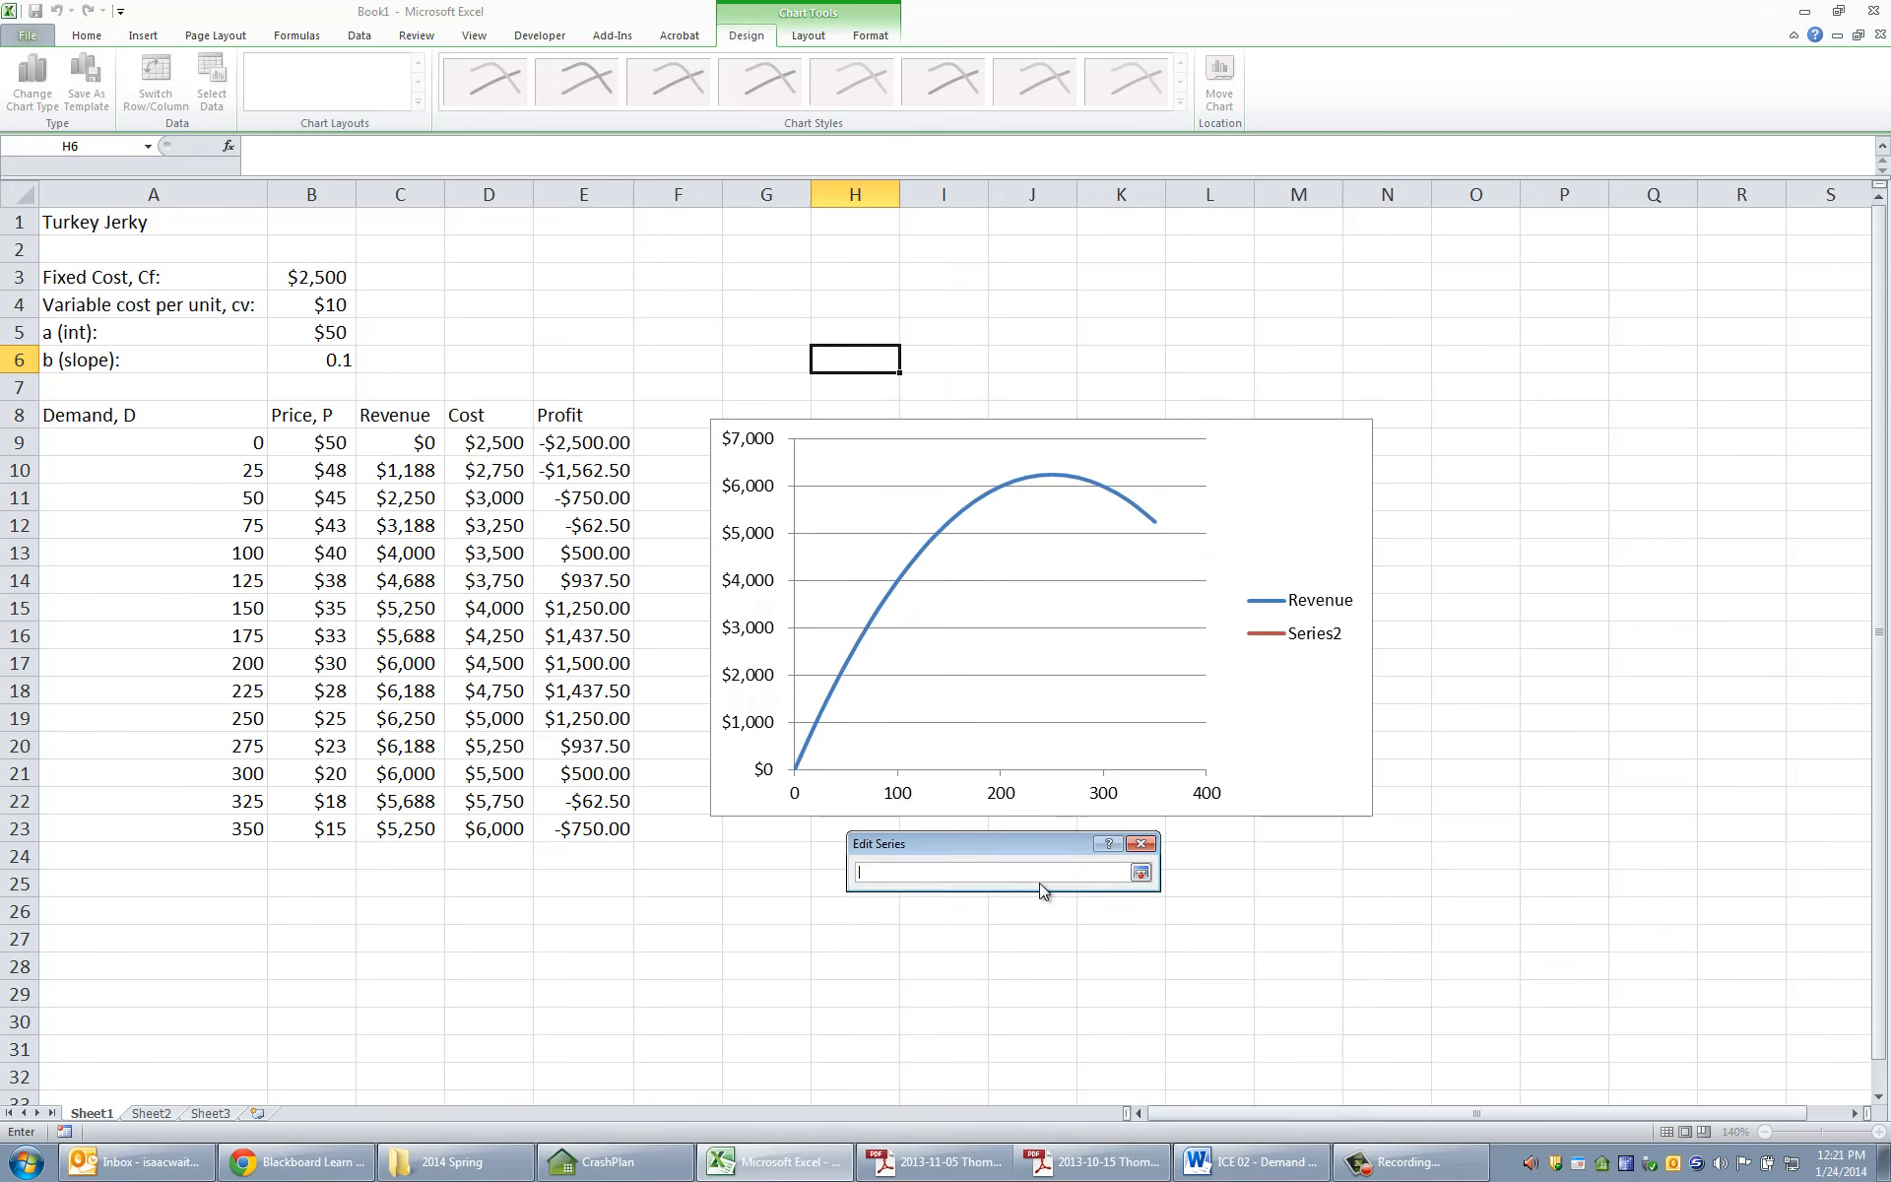
pyautogui.click(490, 419)
pyautogui.click(1140, 874)
pyautogui.click(1040, 951)
pyautogui.moveTo(234, 442); pyautogui.dragTo(235, 840)
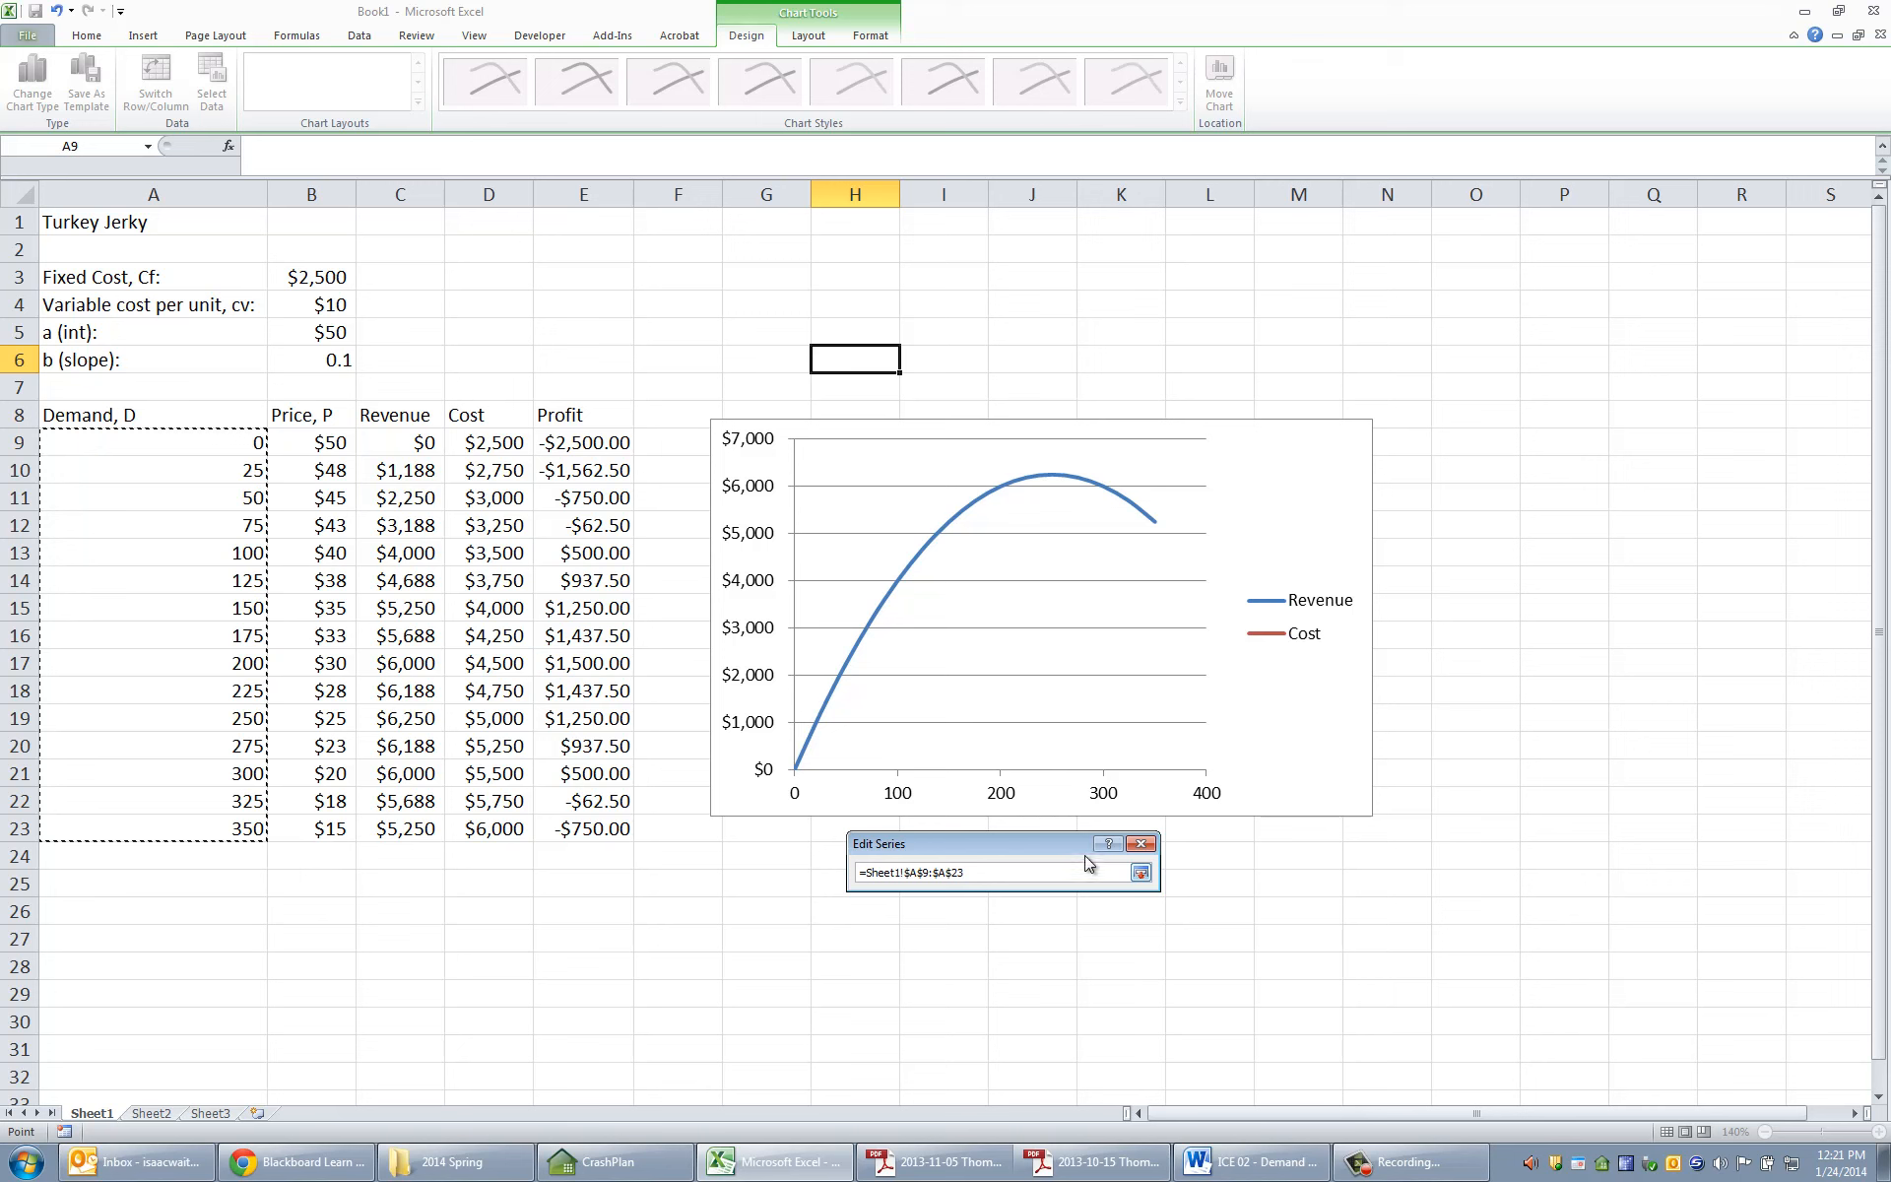
pyautogui.click(1141, 874)
pyautogui.click(1042, 971)
pyautogui.moveTo(489, 445); pyautogui.dragTo(526, 823)
pyautogui.click(1141, 874)
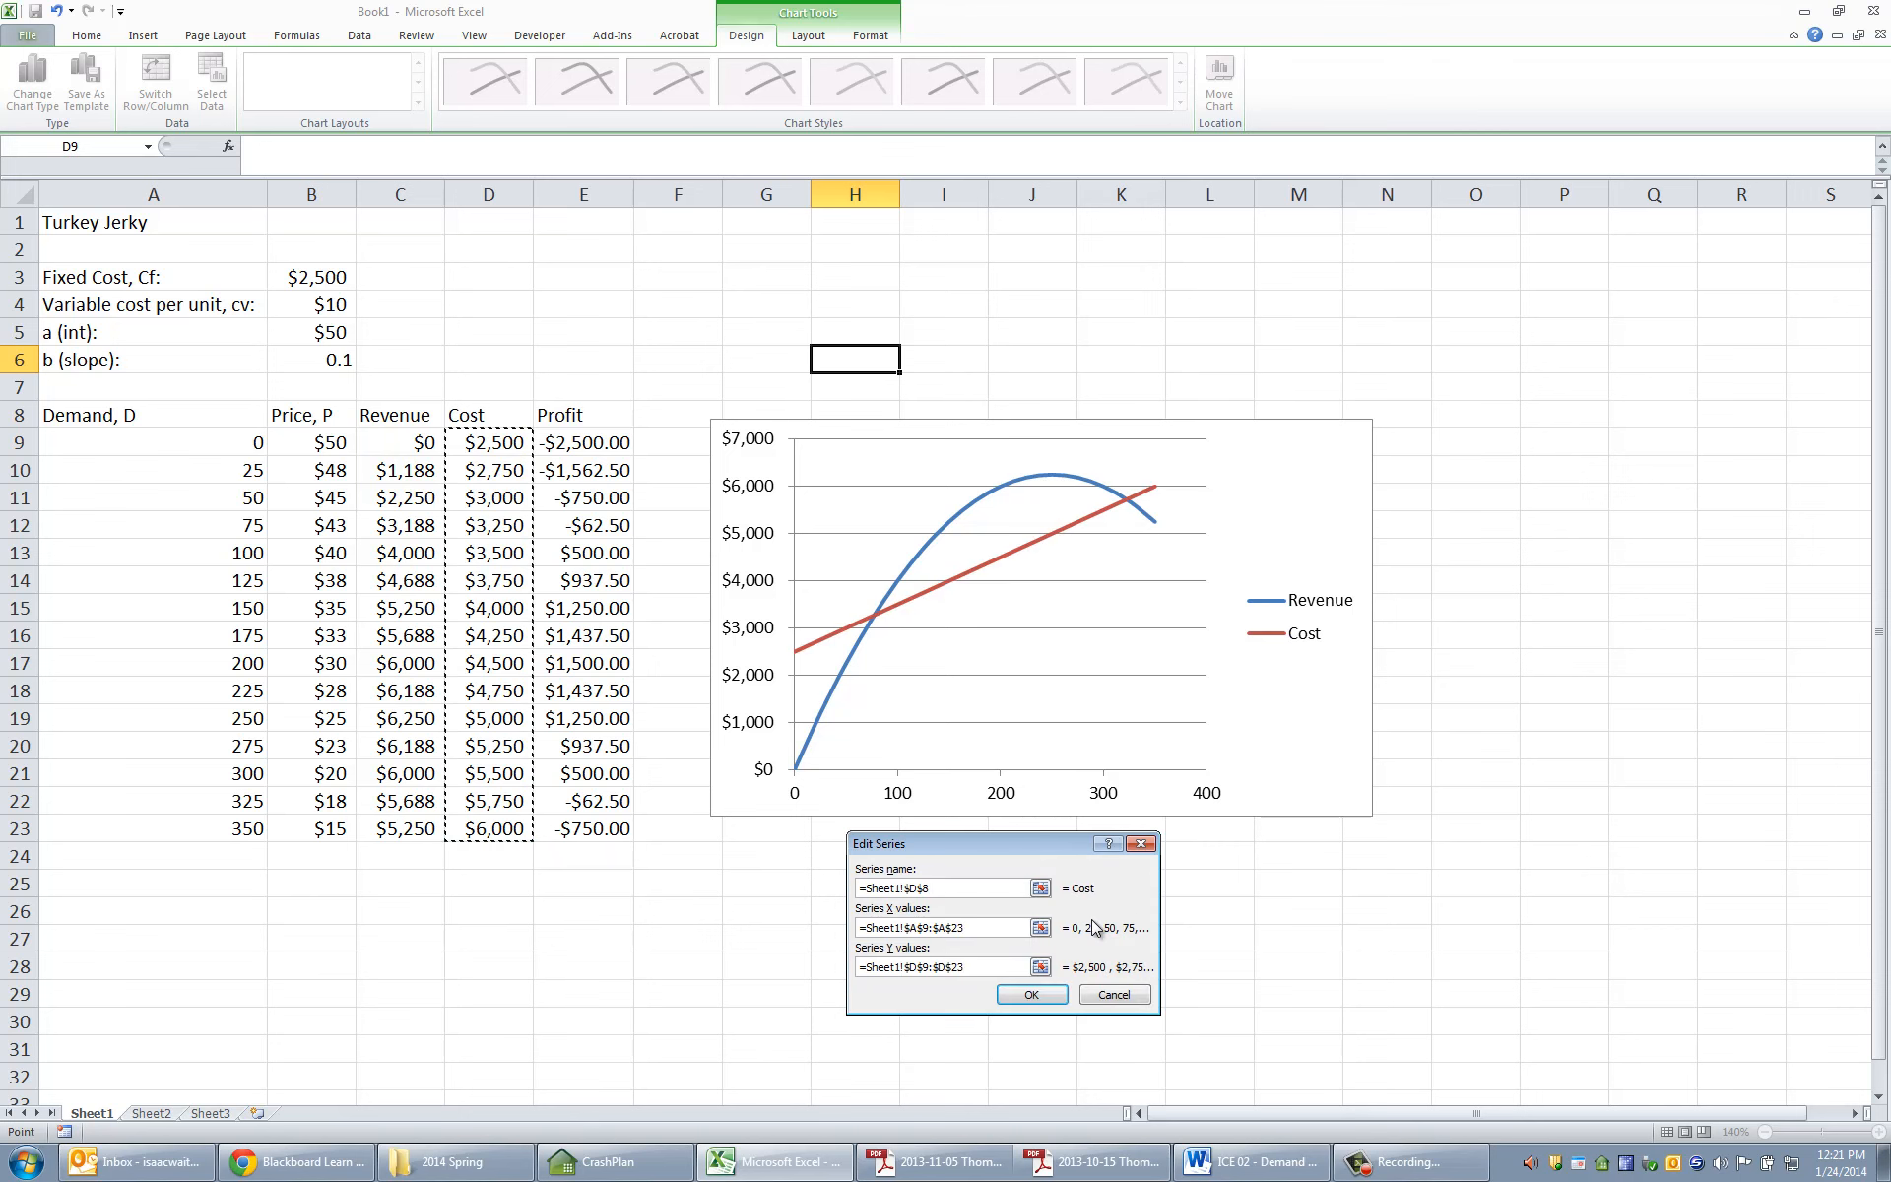
pyautogui.click(1031, 995)
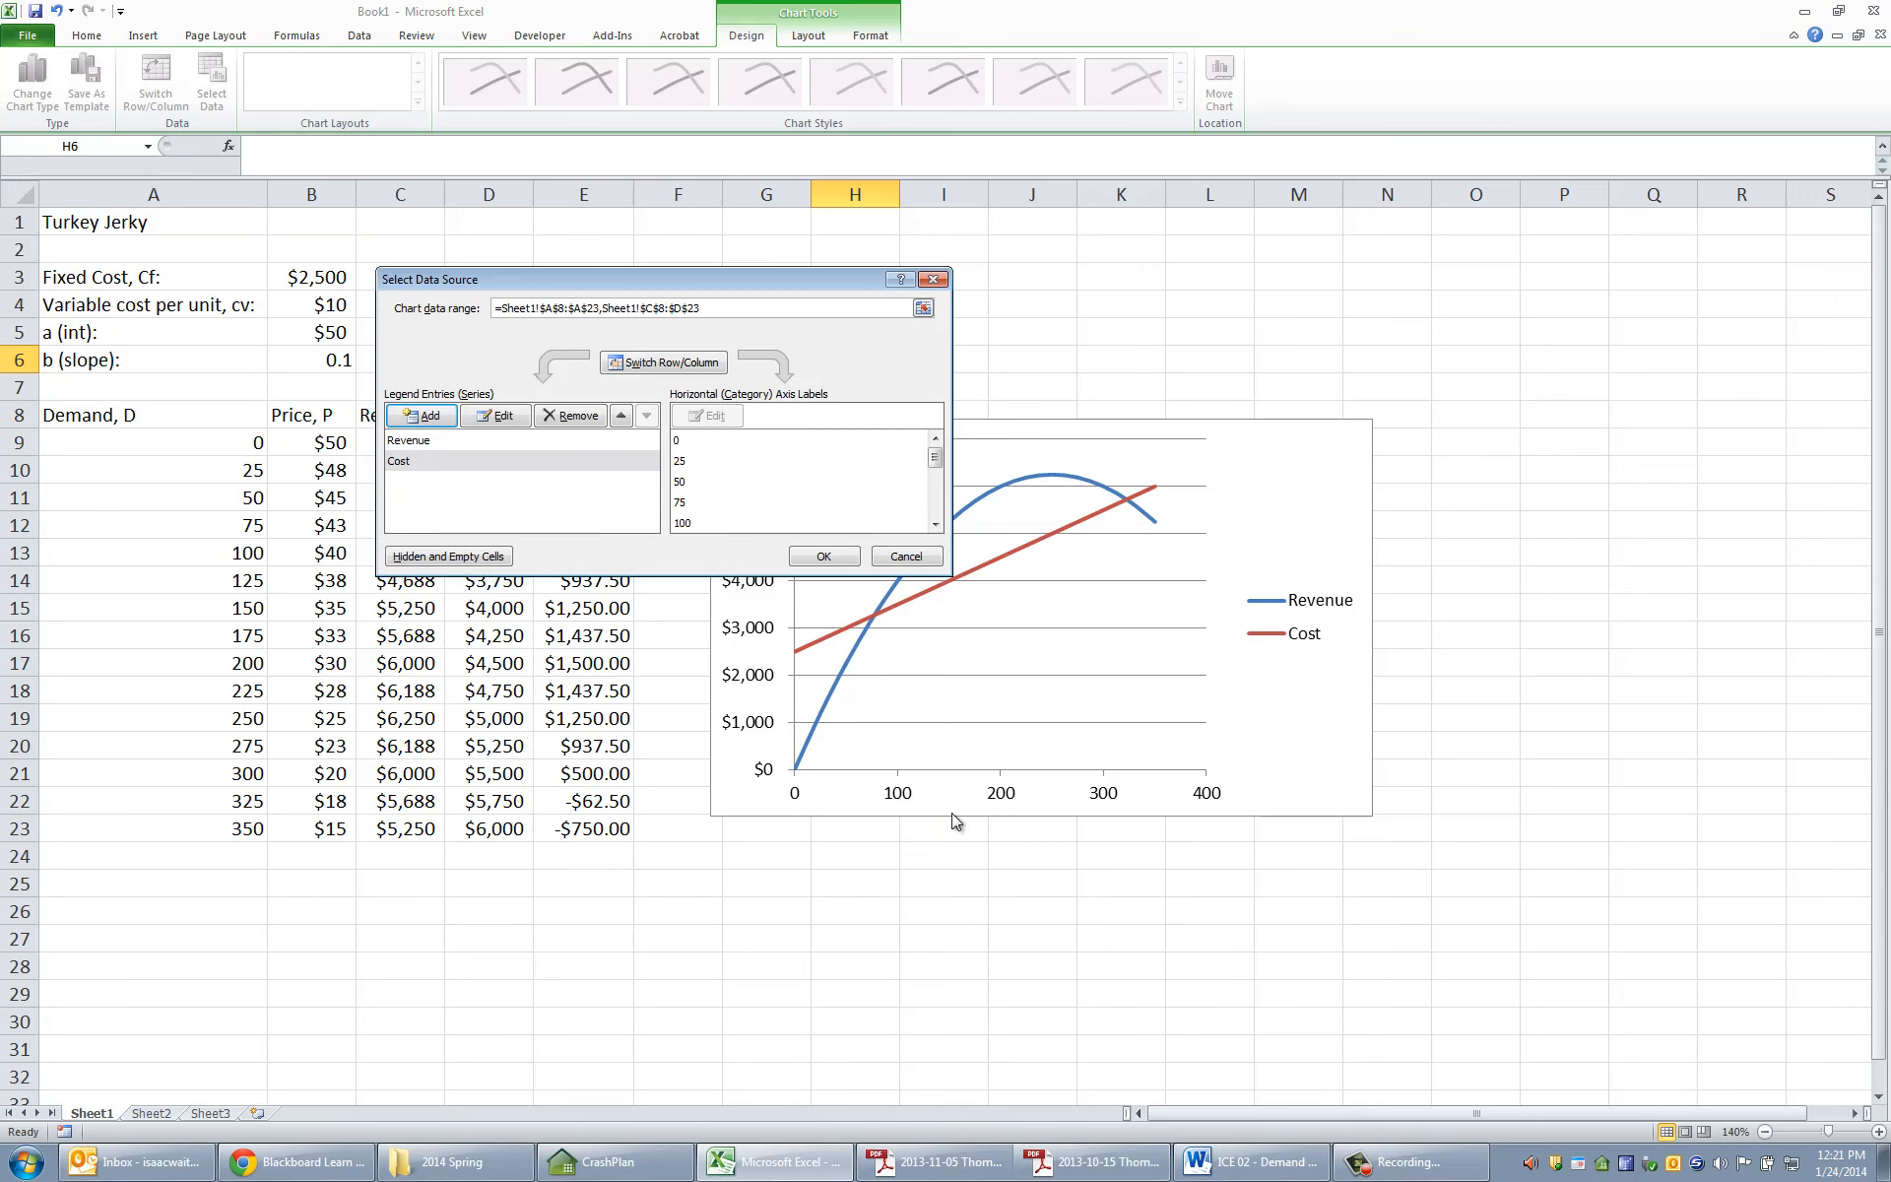
# - Add a Profit series named from E8, with X values A9:A23 and Y values E9:E23, and accept the data source
pyautogui.click(430, 416)
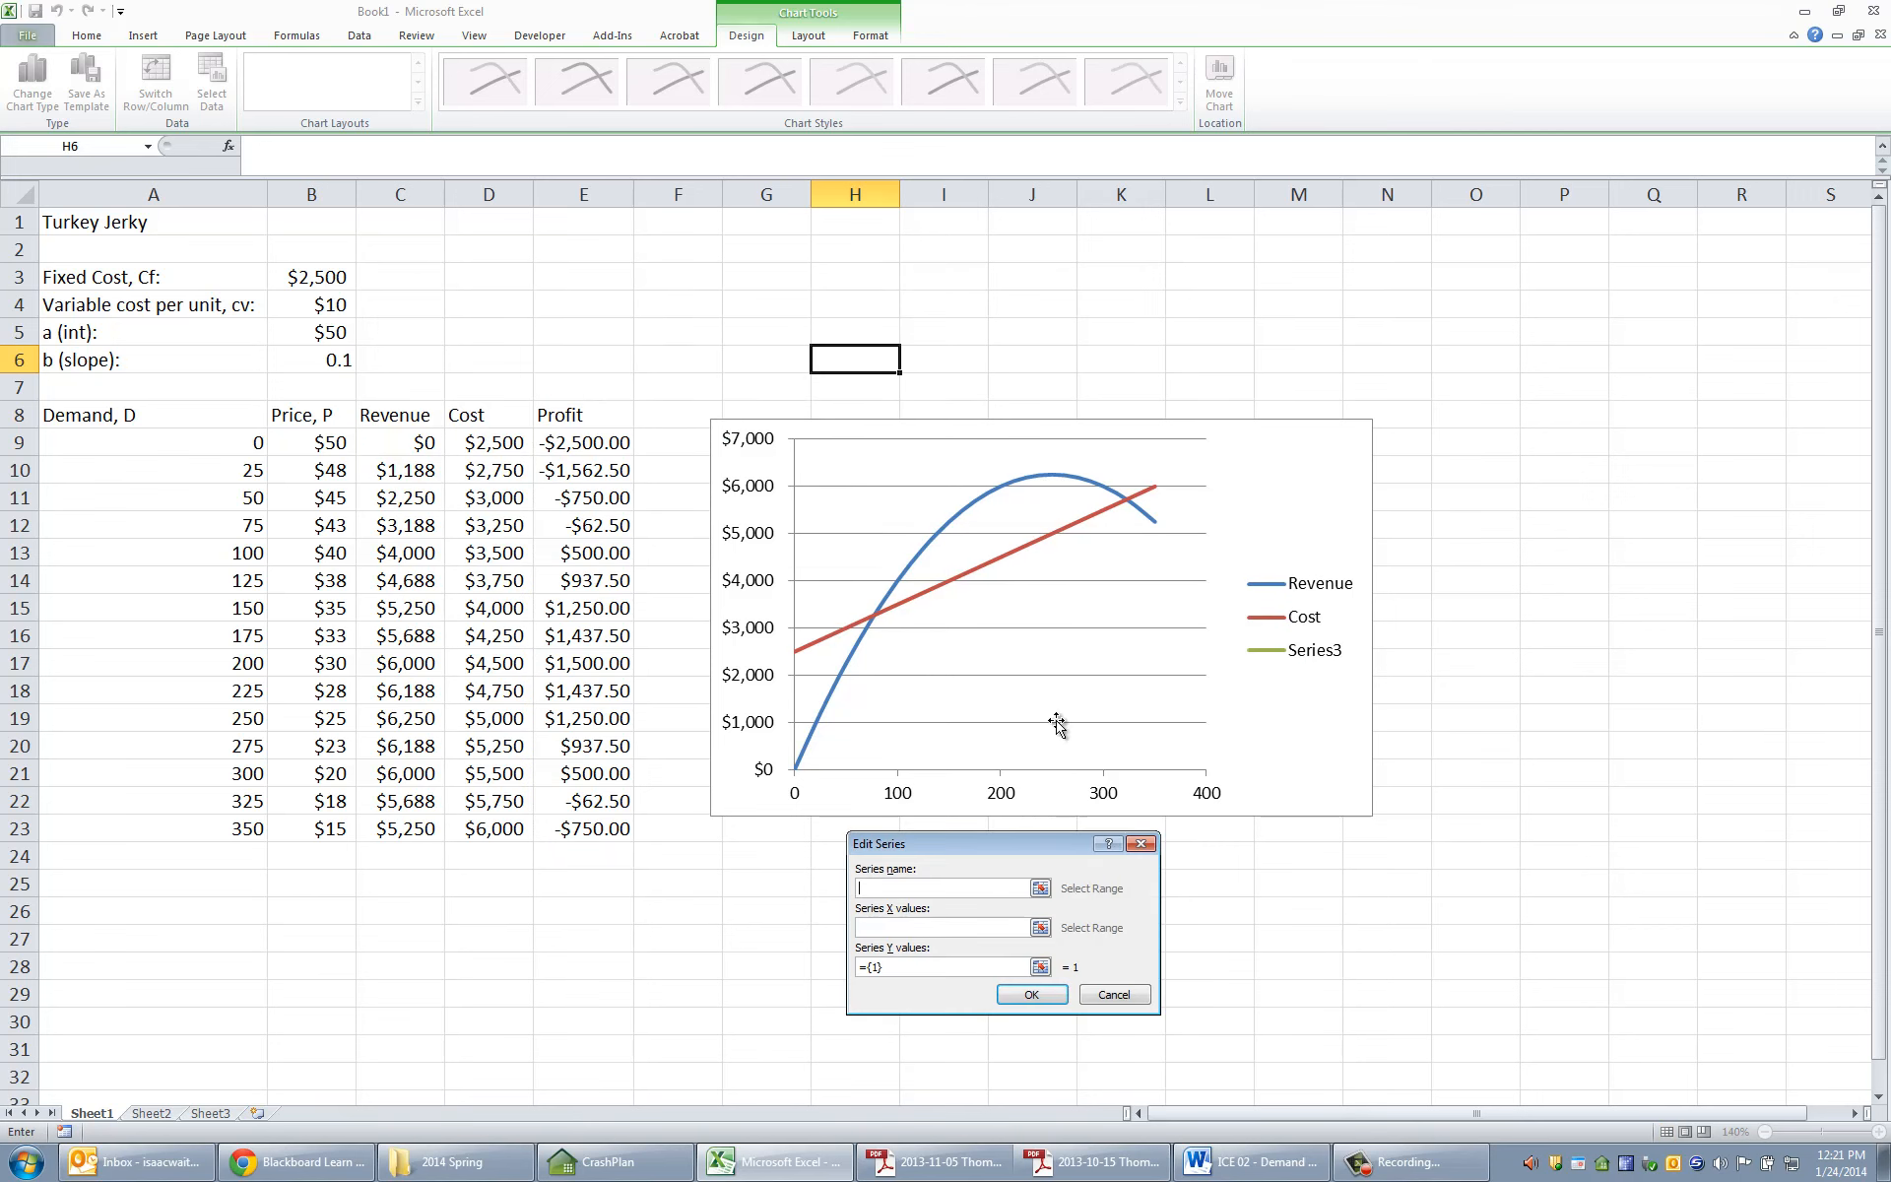
pyautogui.click(1040, 888)
pyautogui.click(588, 414)
pyautogui.click(1141, 872)
pyautogui.click(1040, 927)
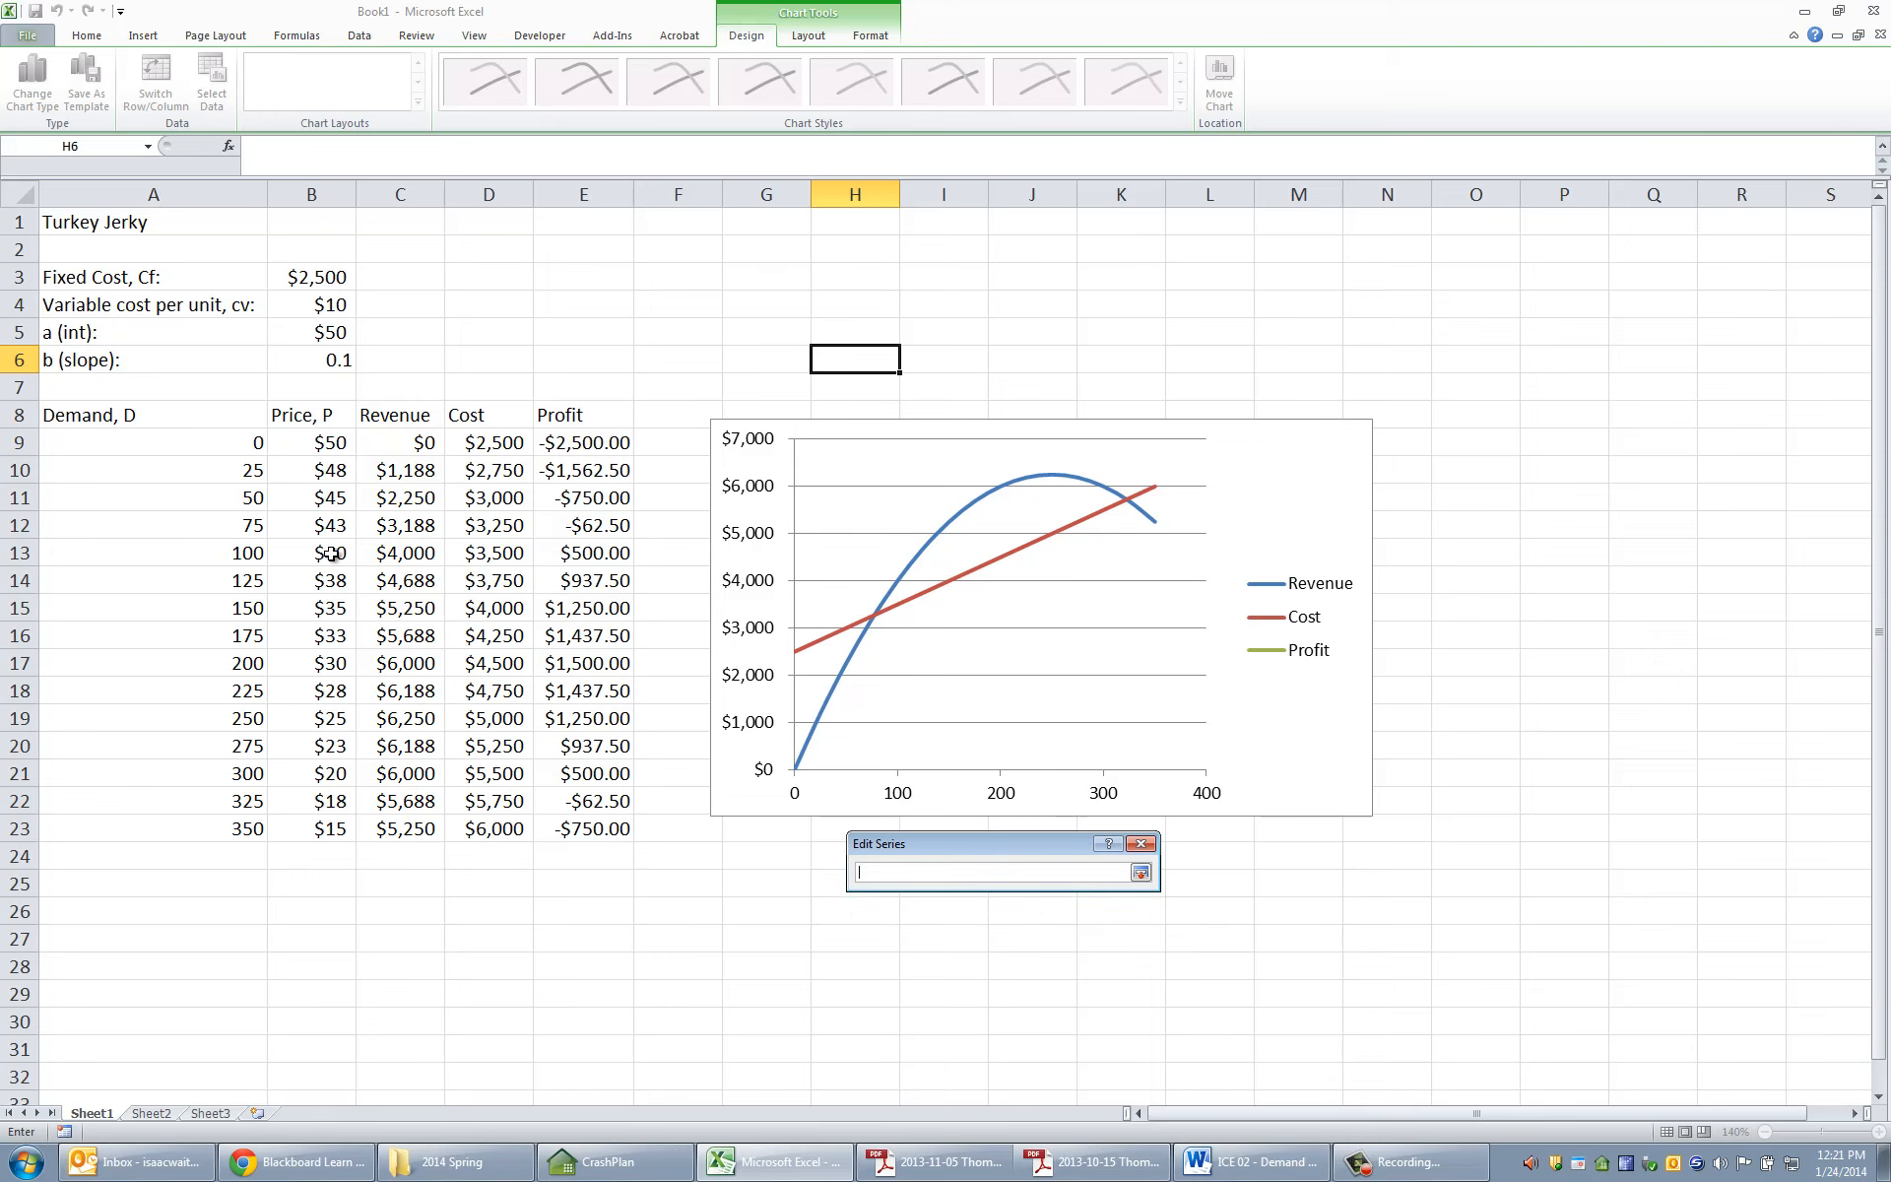
pyautogui.moveTo(222, 433); pyautogui.dragTo(208, 826)
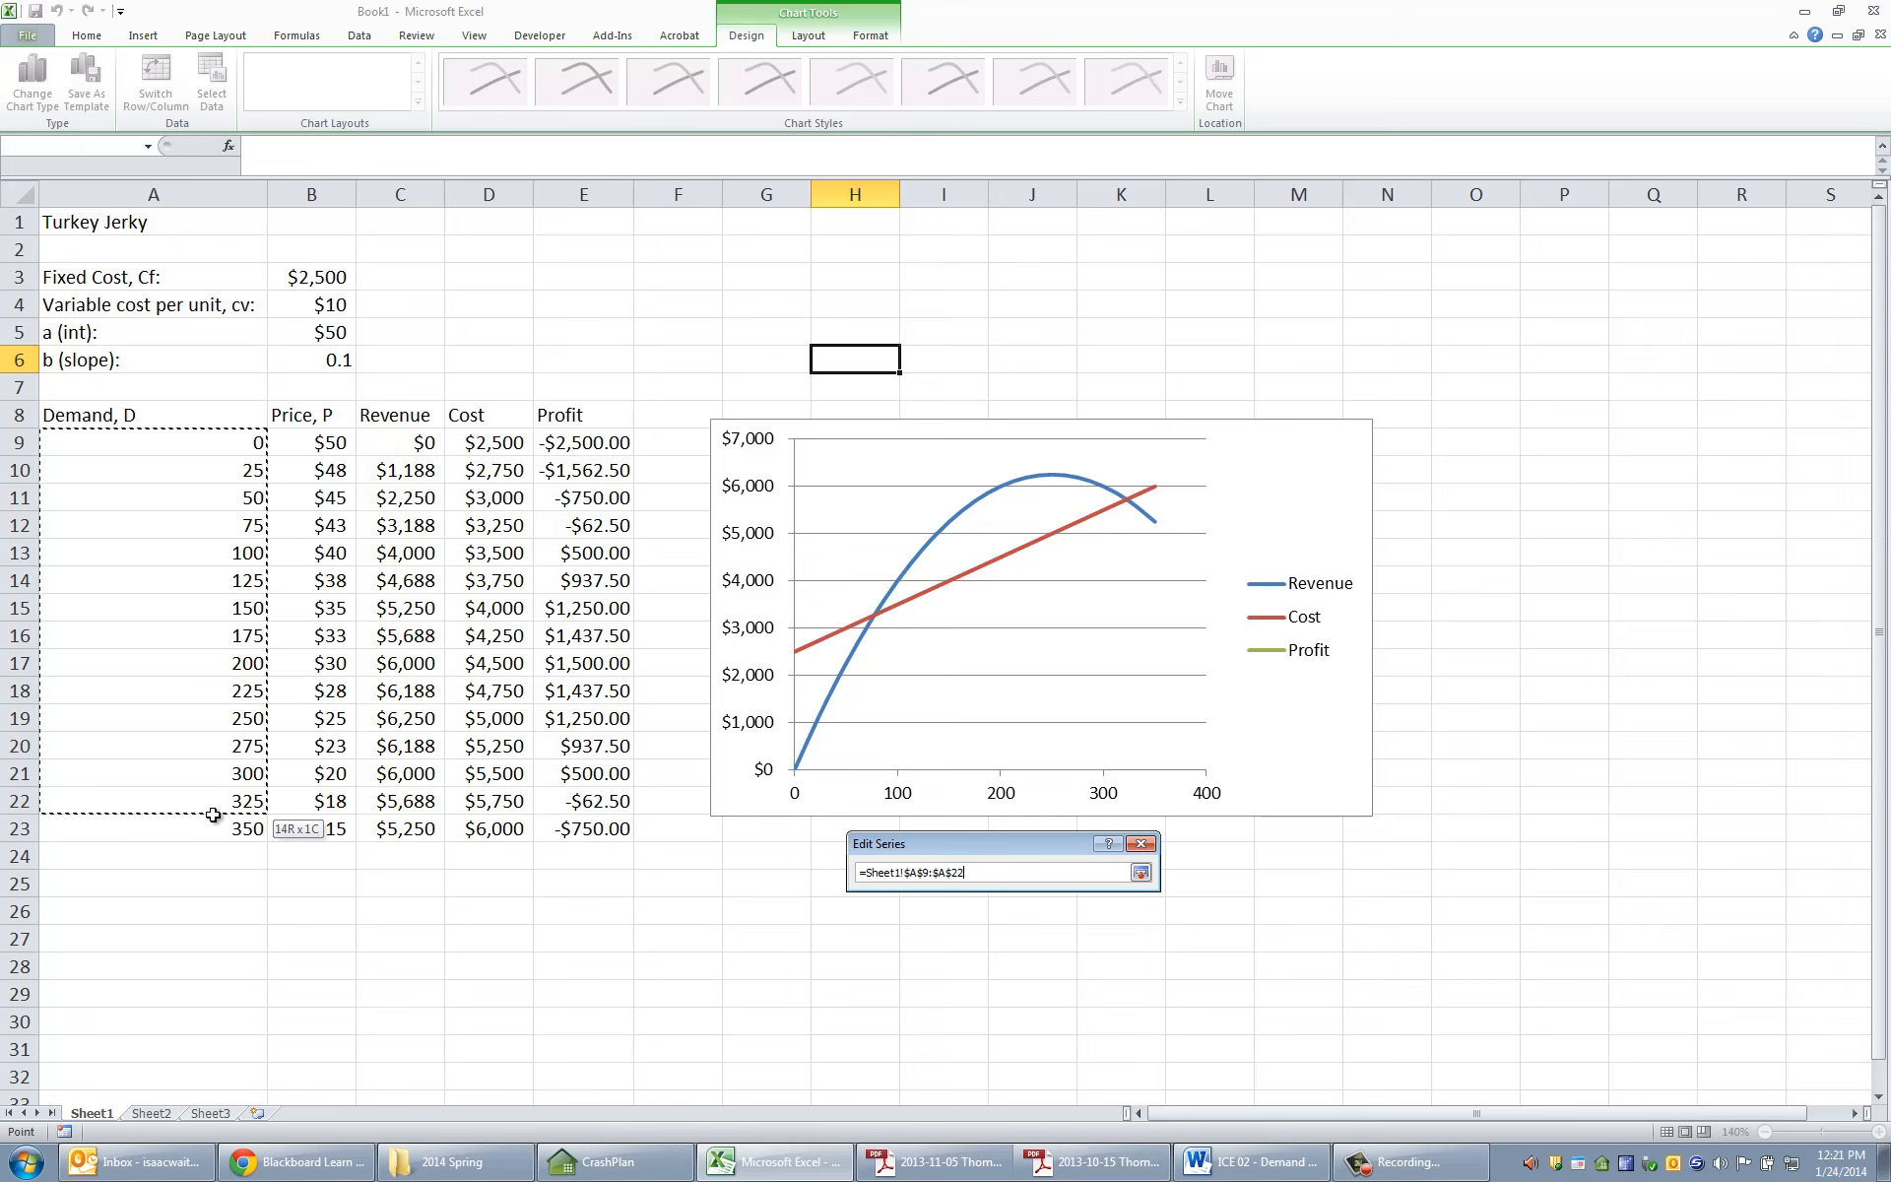
pyautogui.click(1140, 872)
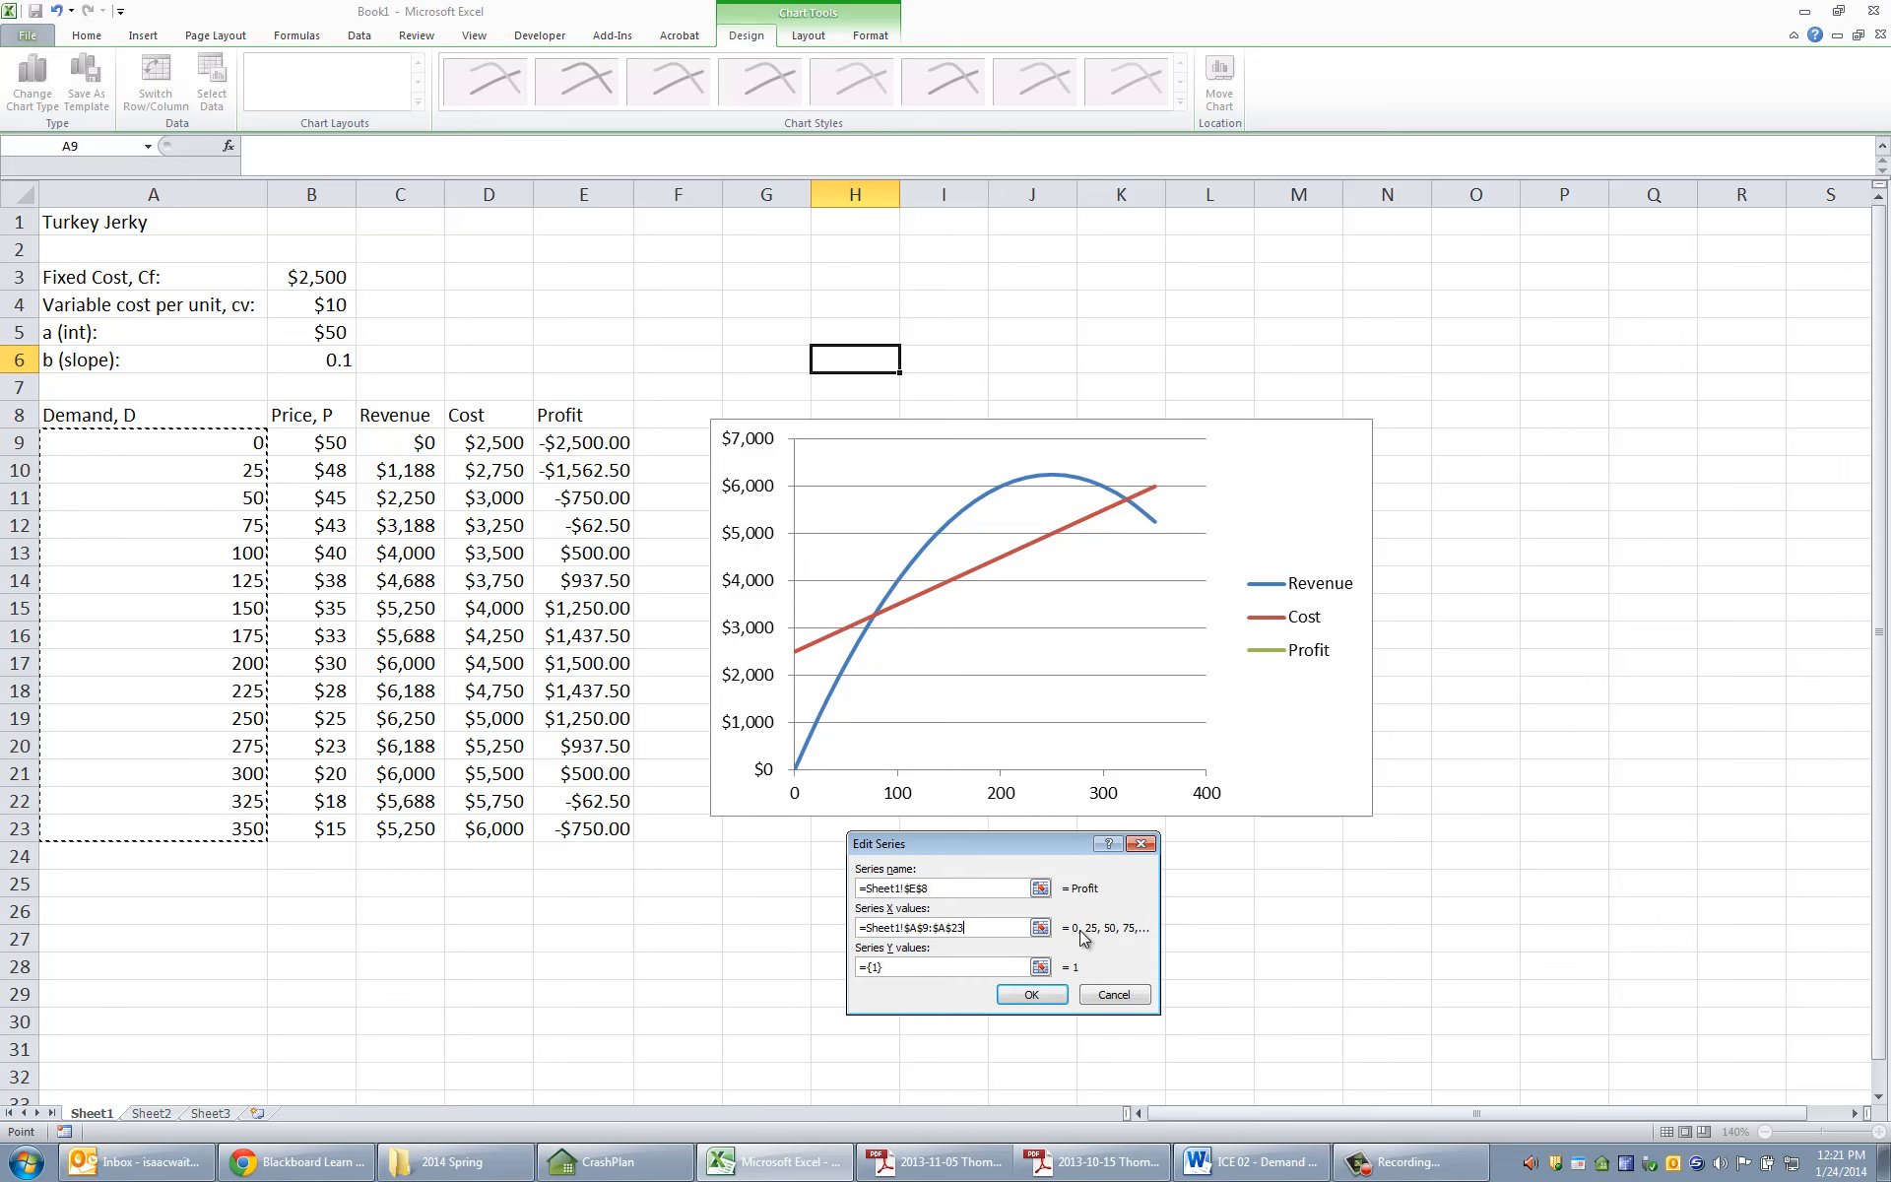
pyautogui.click(1040, 966)
pyautogui.moveTo(603, 442); pyautogui.dragTo(617, 829)
pyautogui.click(1141, 872)
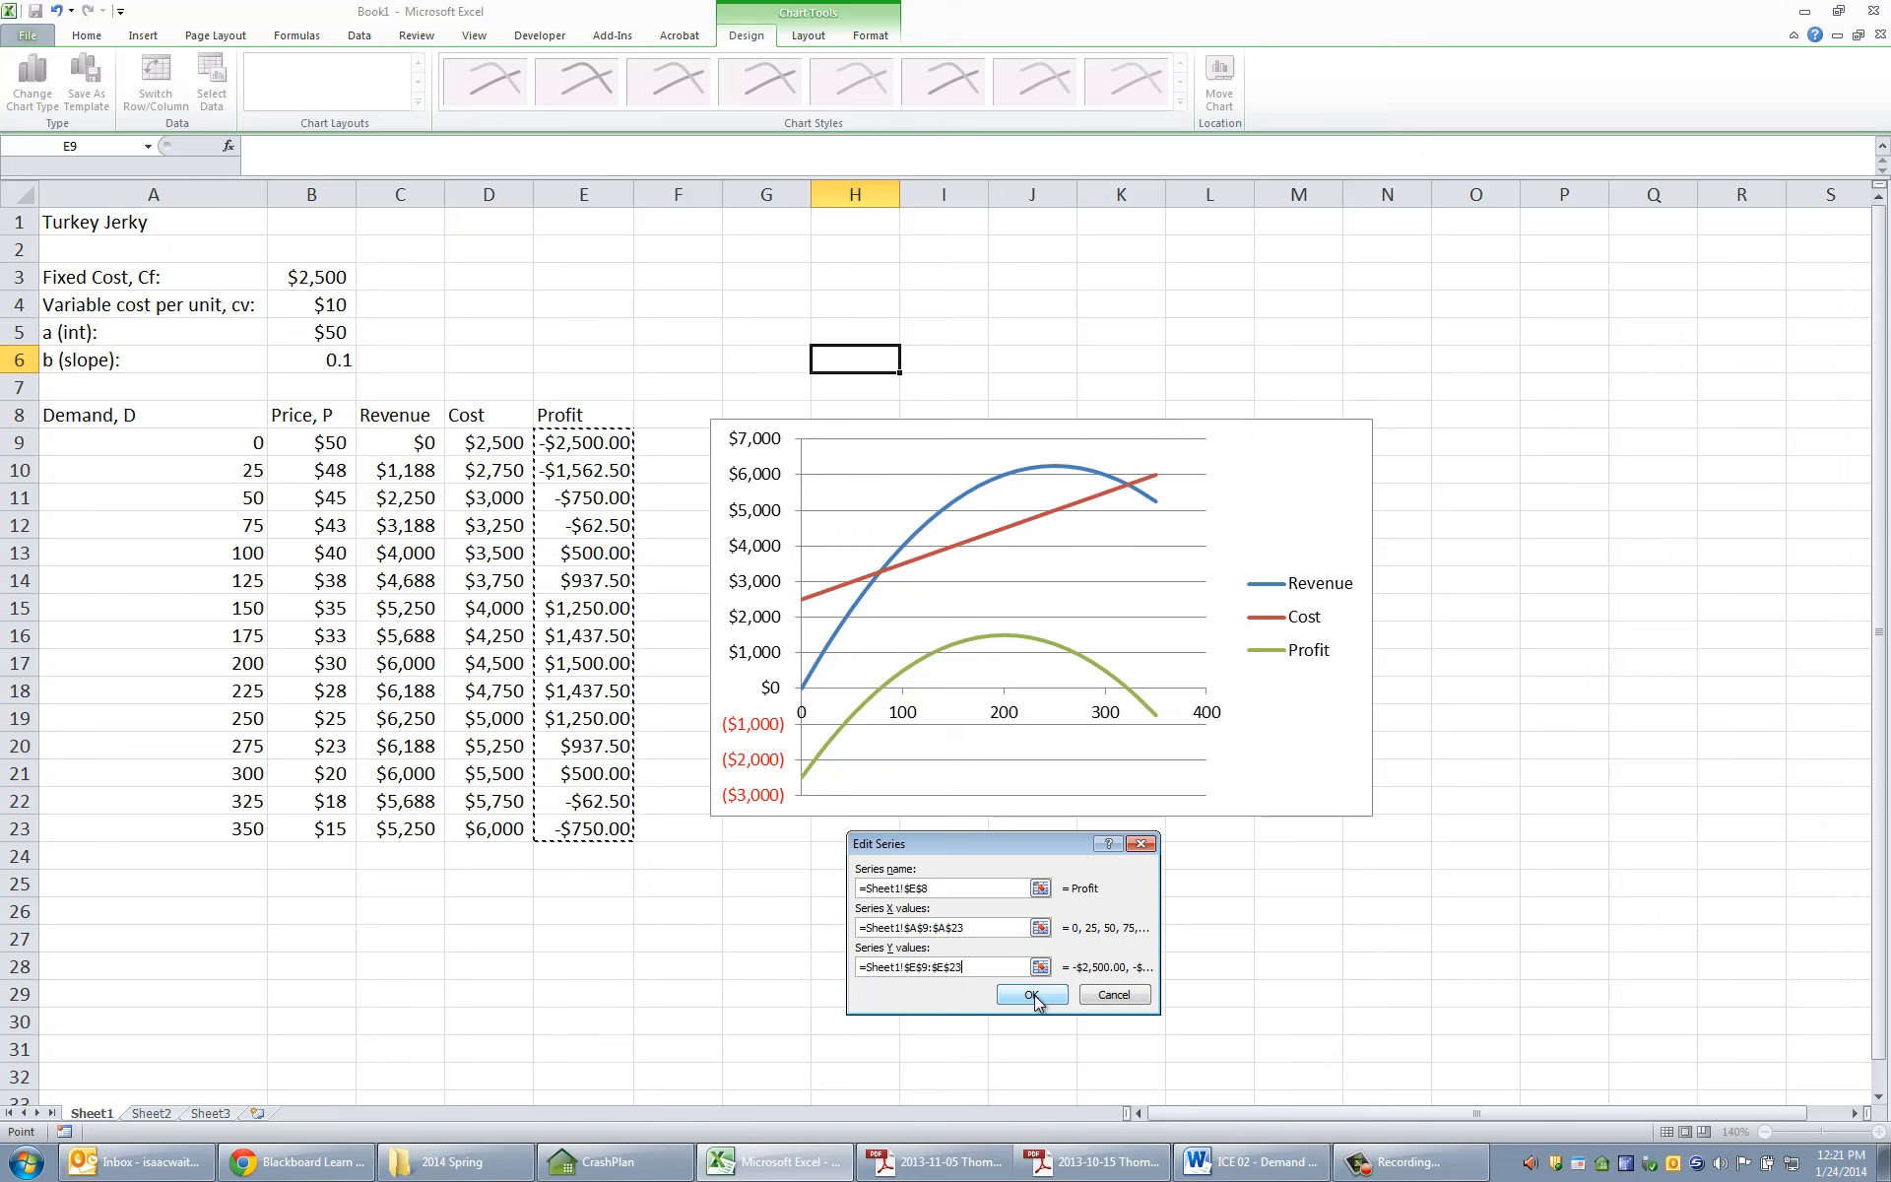
pyautogui.click(1033, 995)
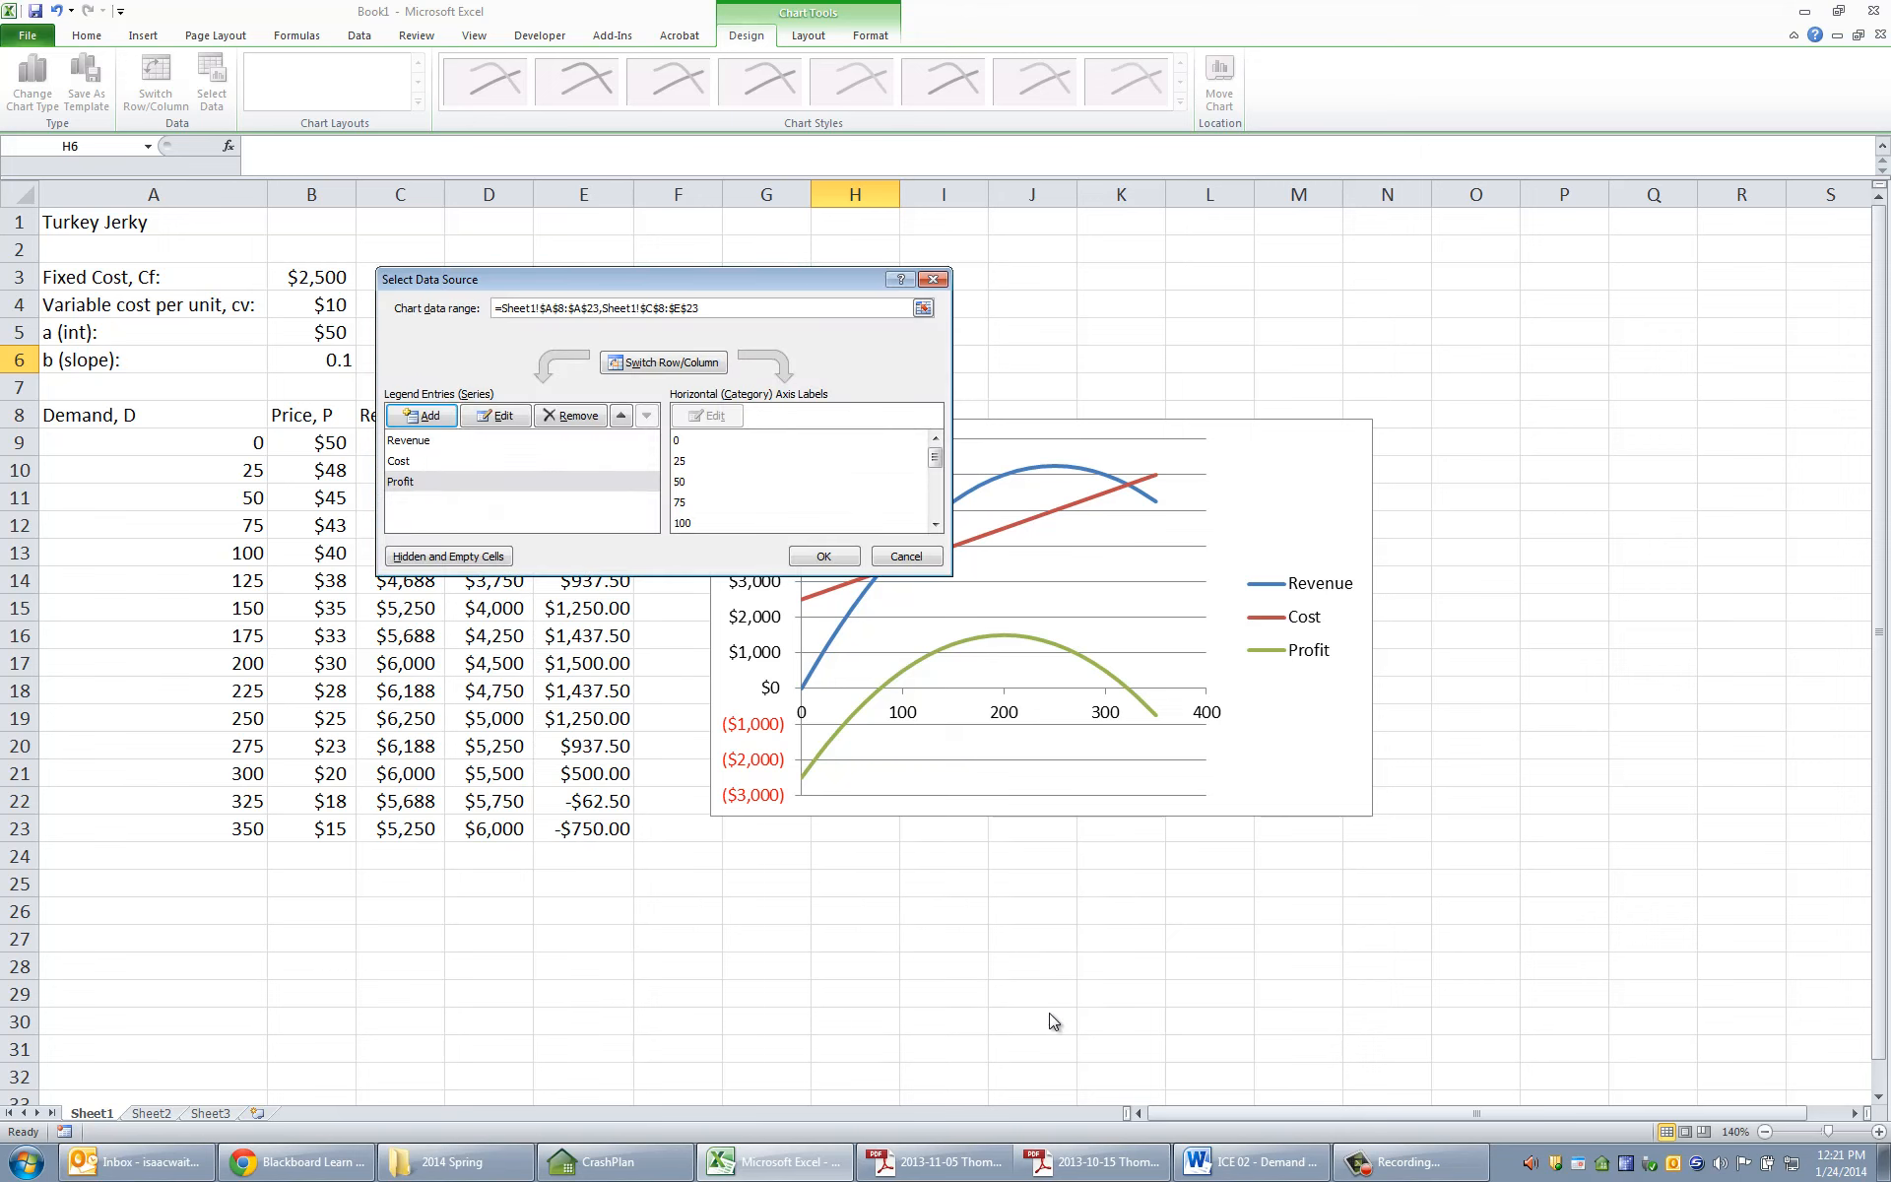
pyautogui.click(823, 557)
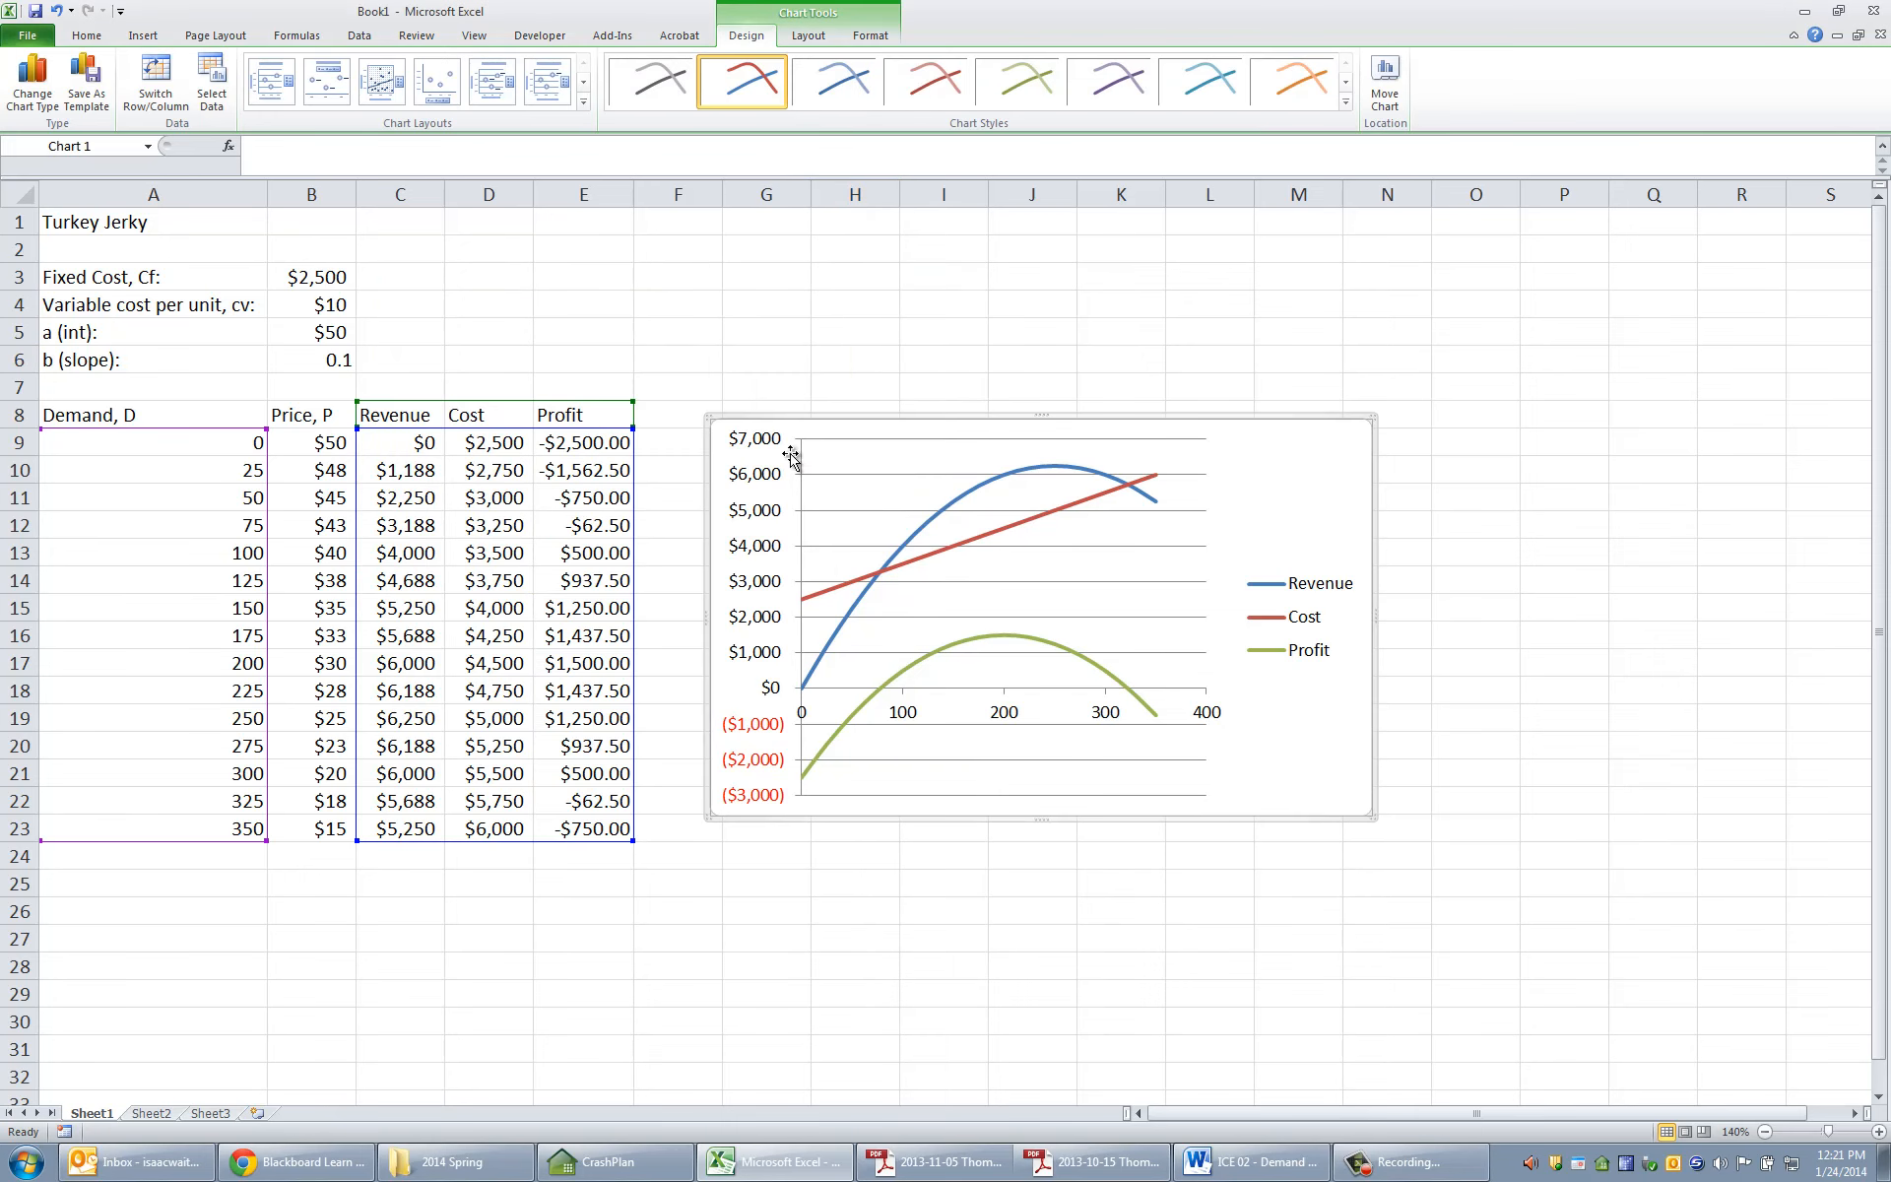
# - Fix the minimum of the chart's vertical axis at 0
pyautogui.click(769, 362)
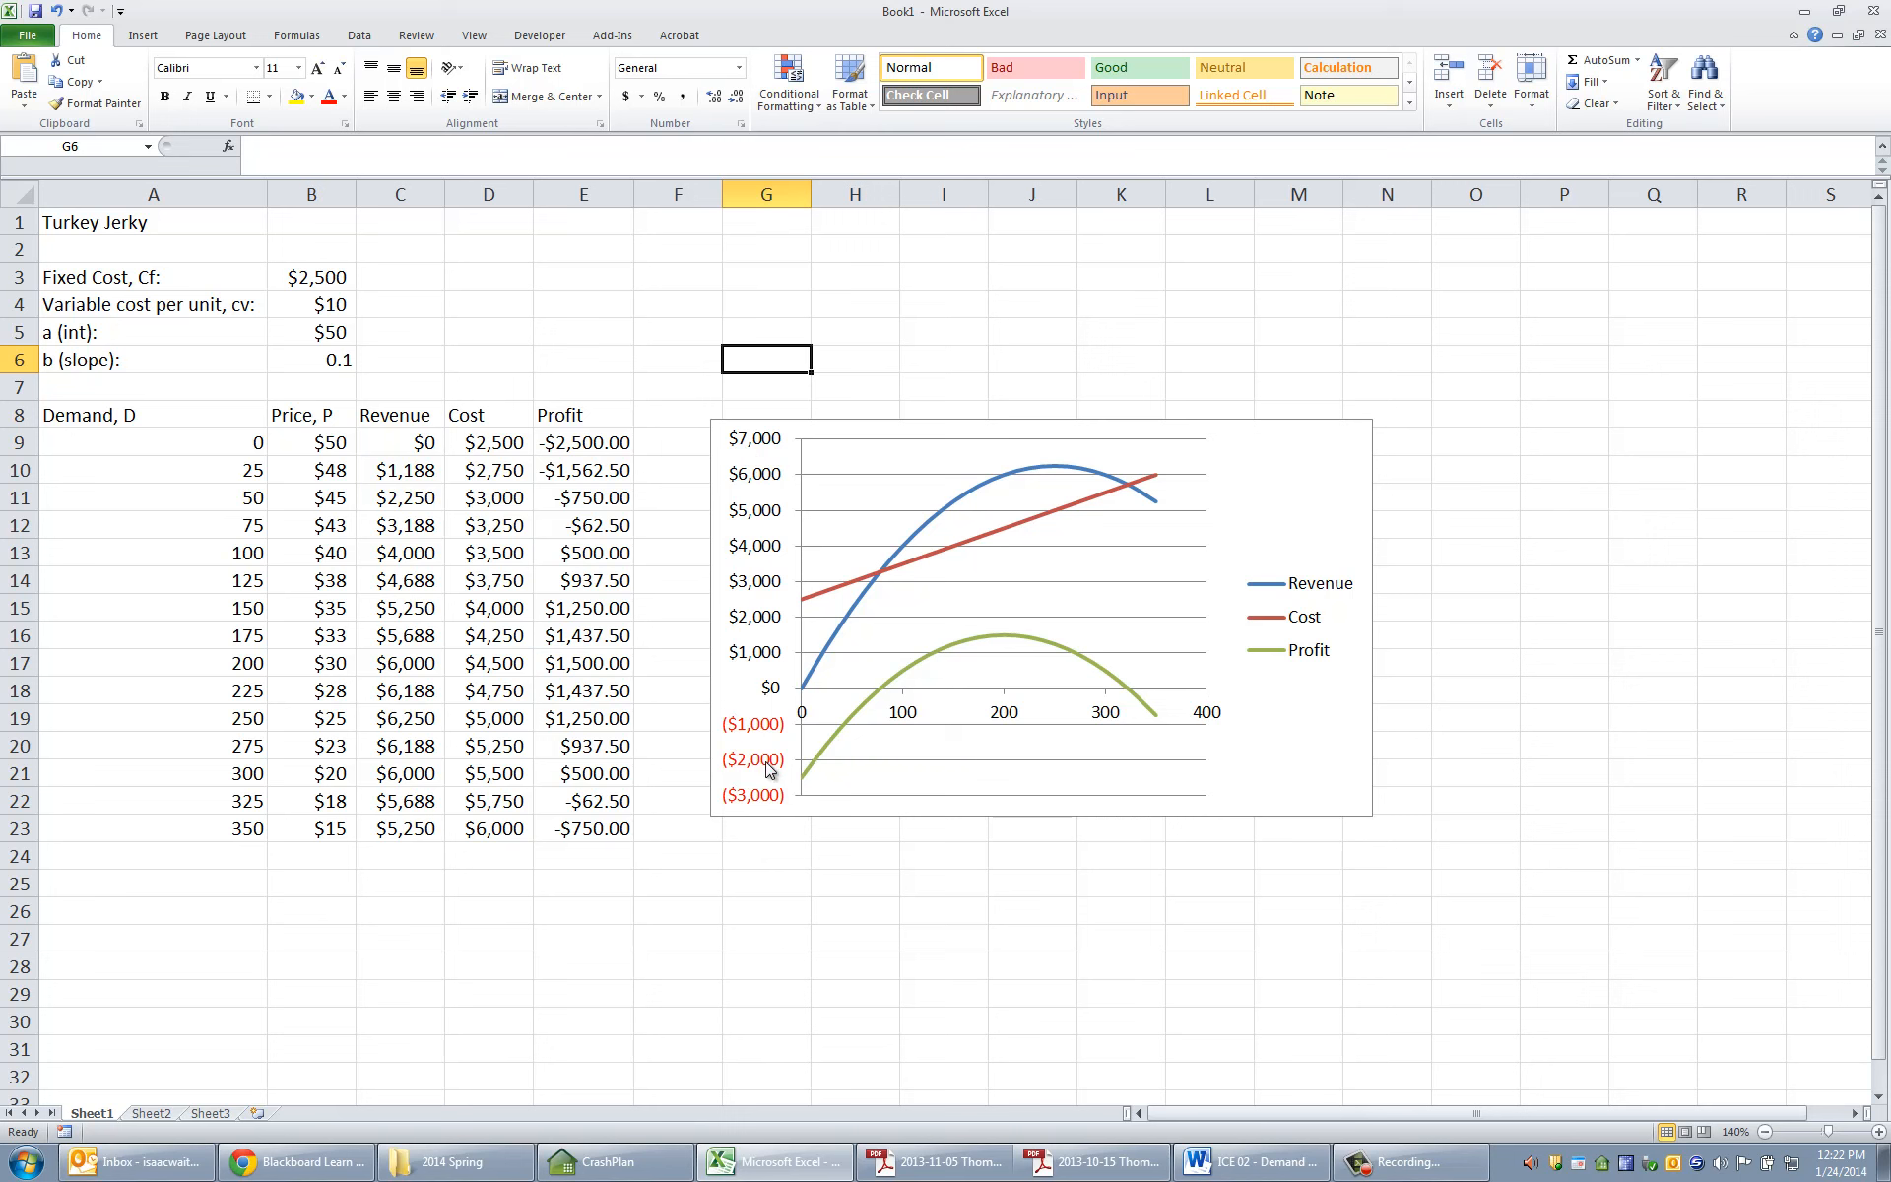
pyautogui.rightClick(756, 554)
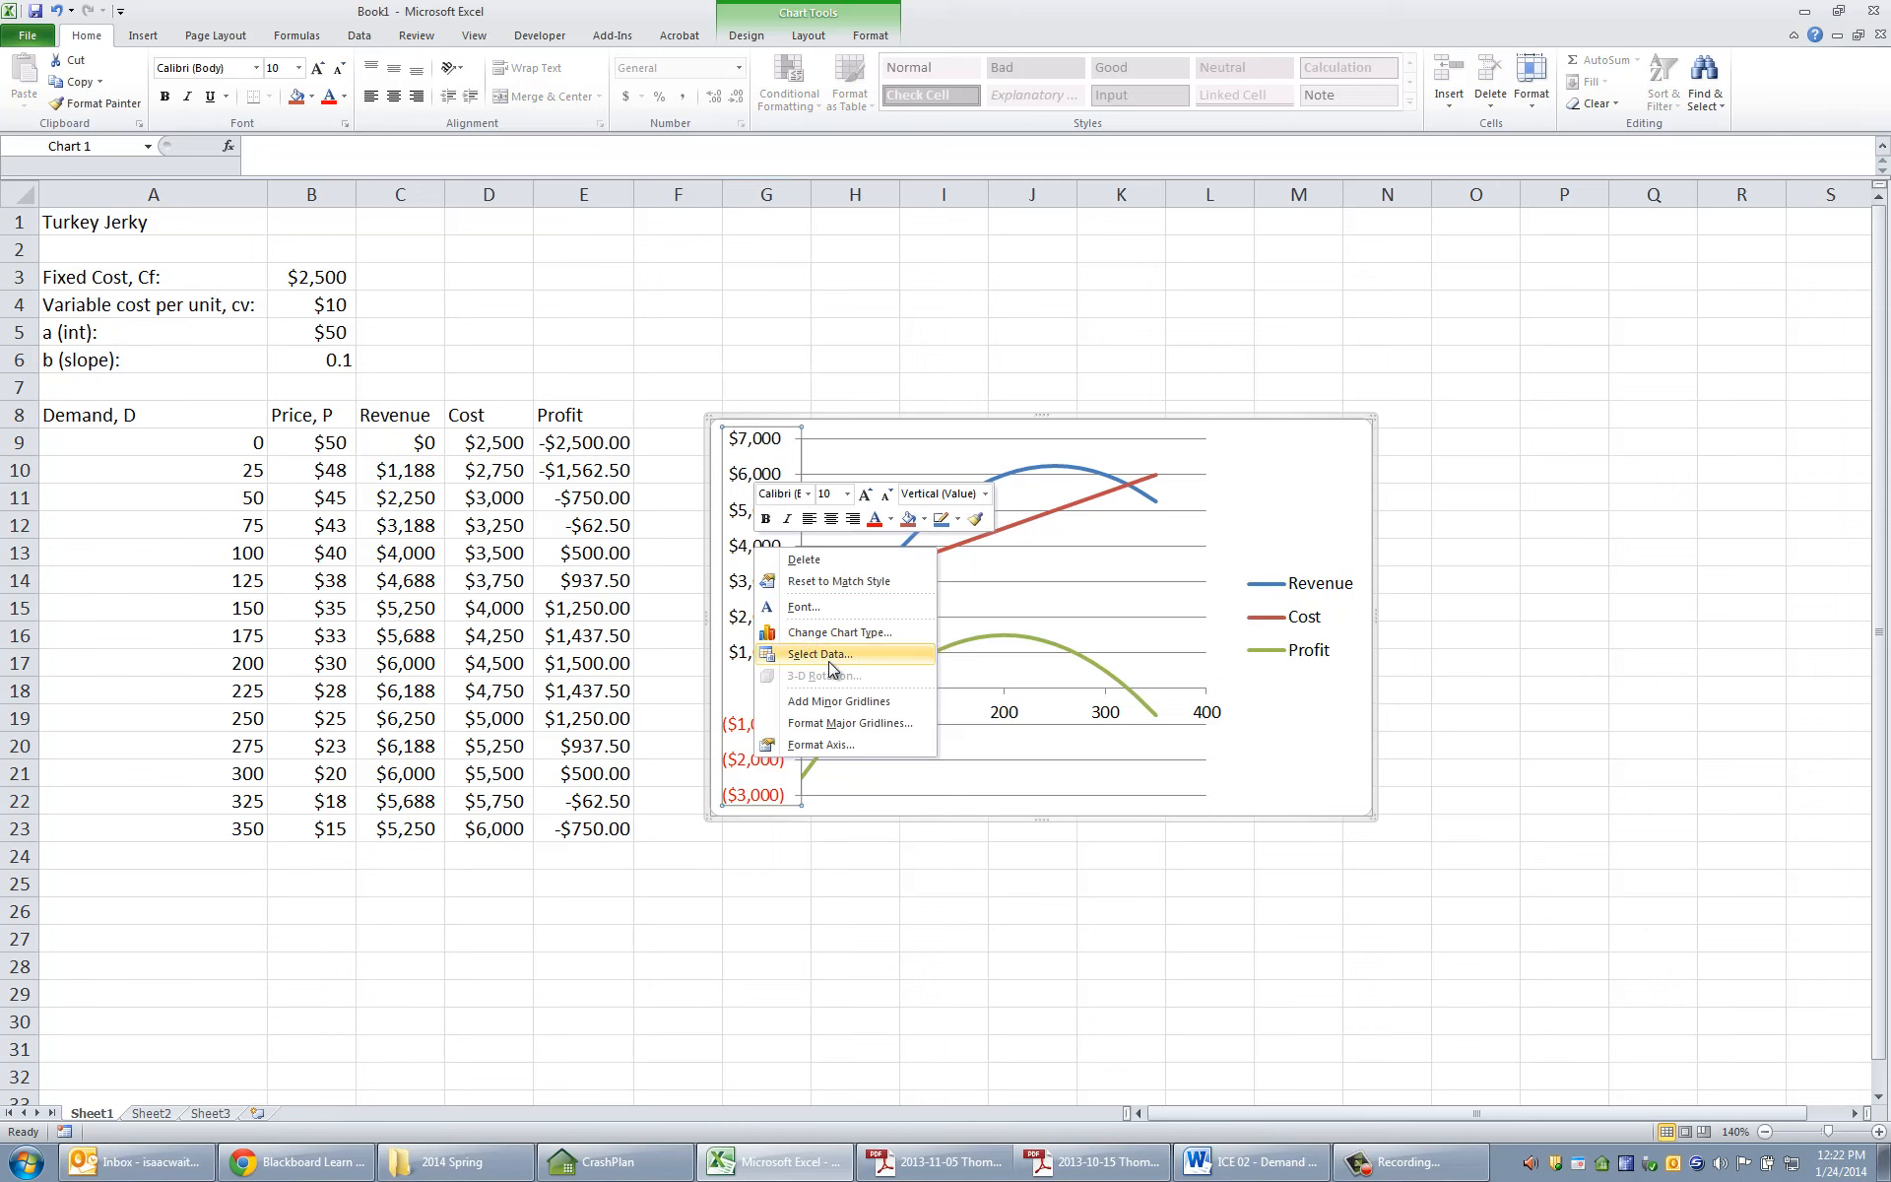
pyautogui.click(843, 747)
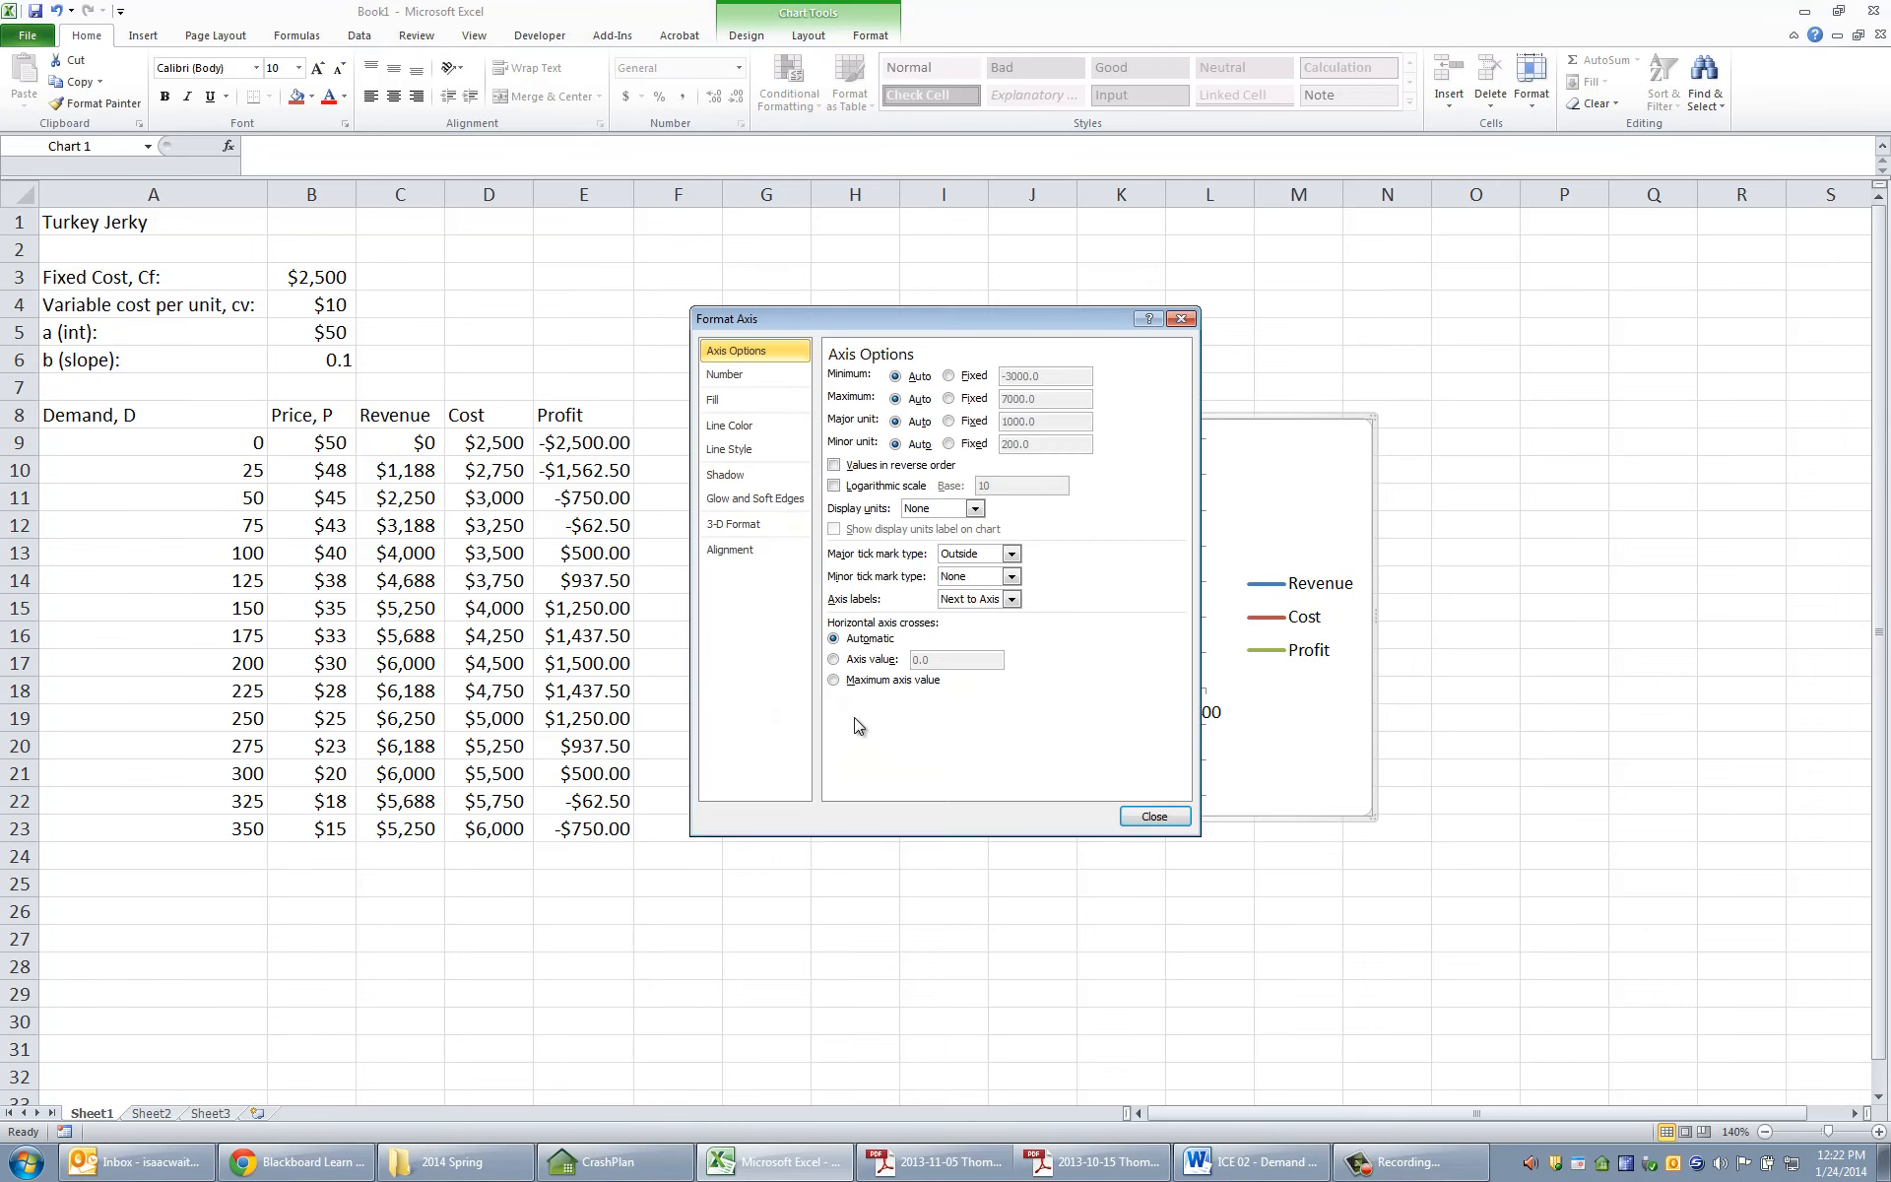
pyautogui.click(949, 376)
pyautogui.click(974, 370)
pyautogui.write('0')
pyautogui.moveTo(1019, 318); pyautogui.dragTo(1339, 426)
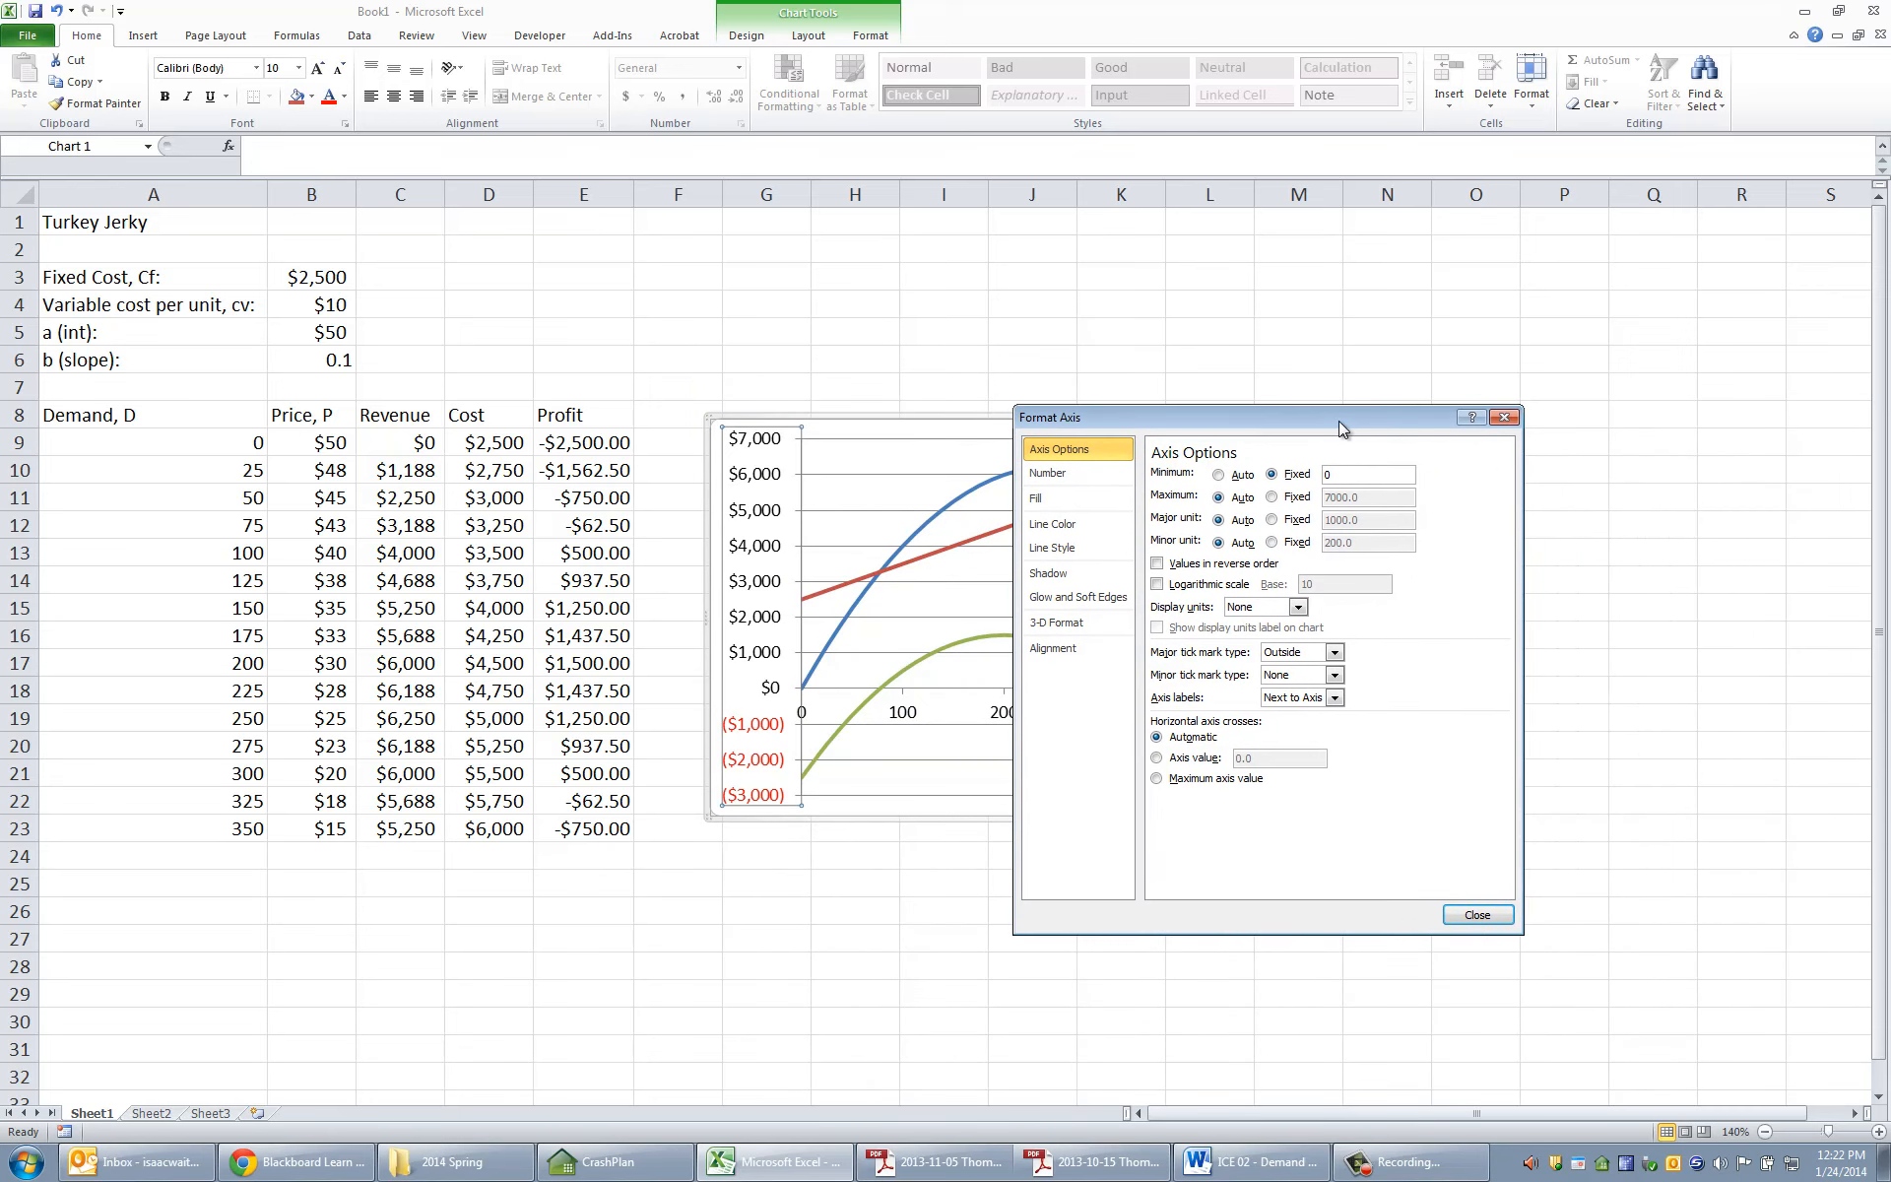
pyautogui.click(1476, 916)
pyautogui.click(1548, 781)
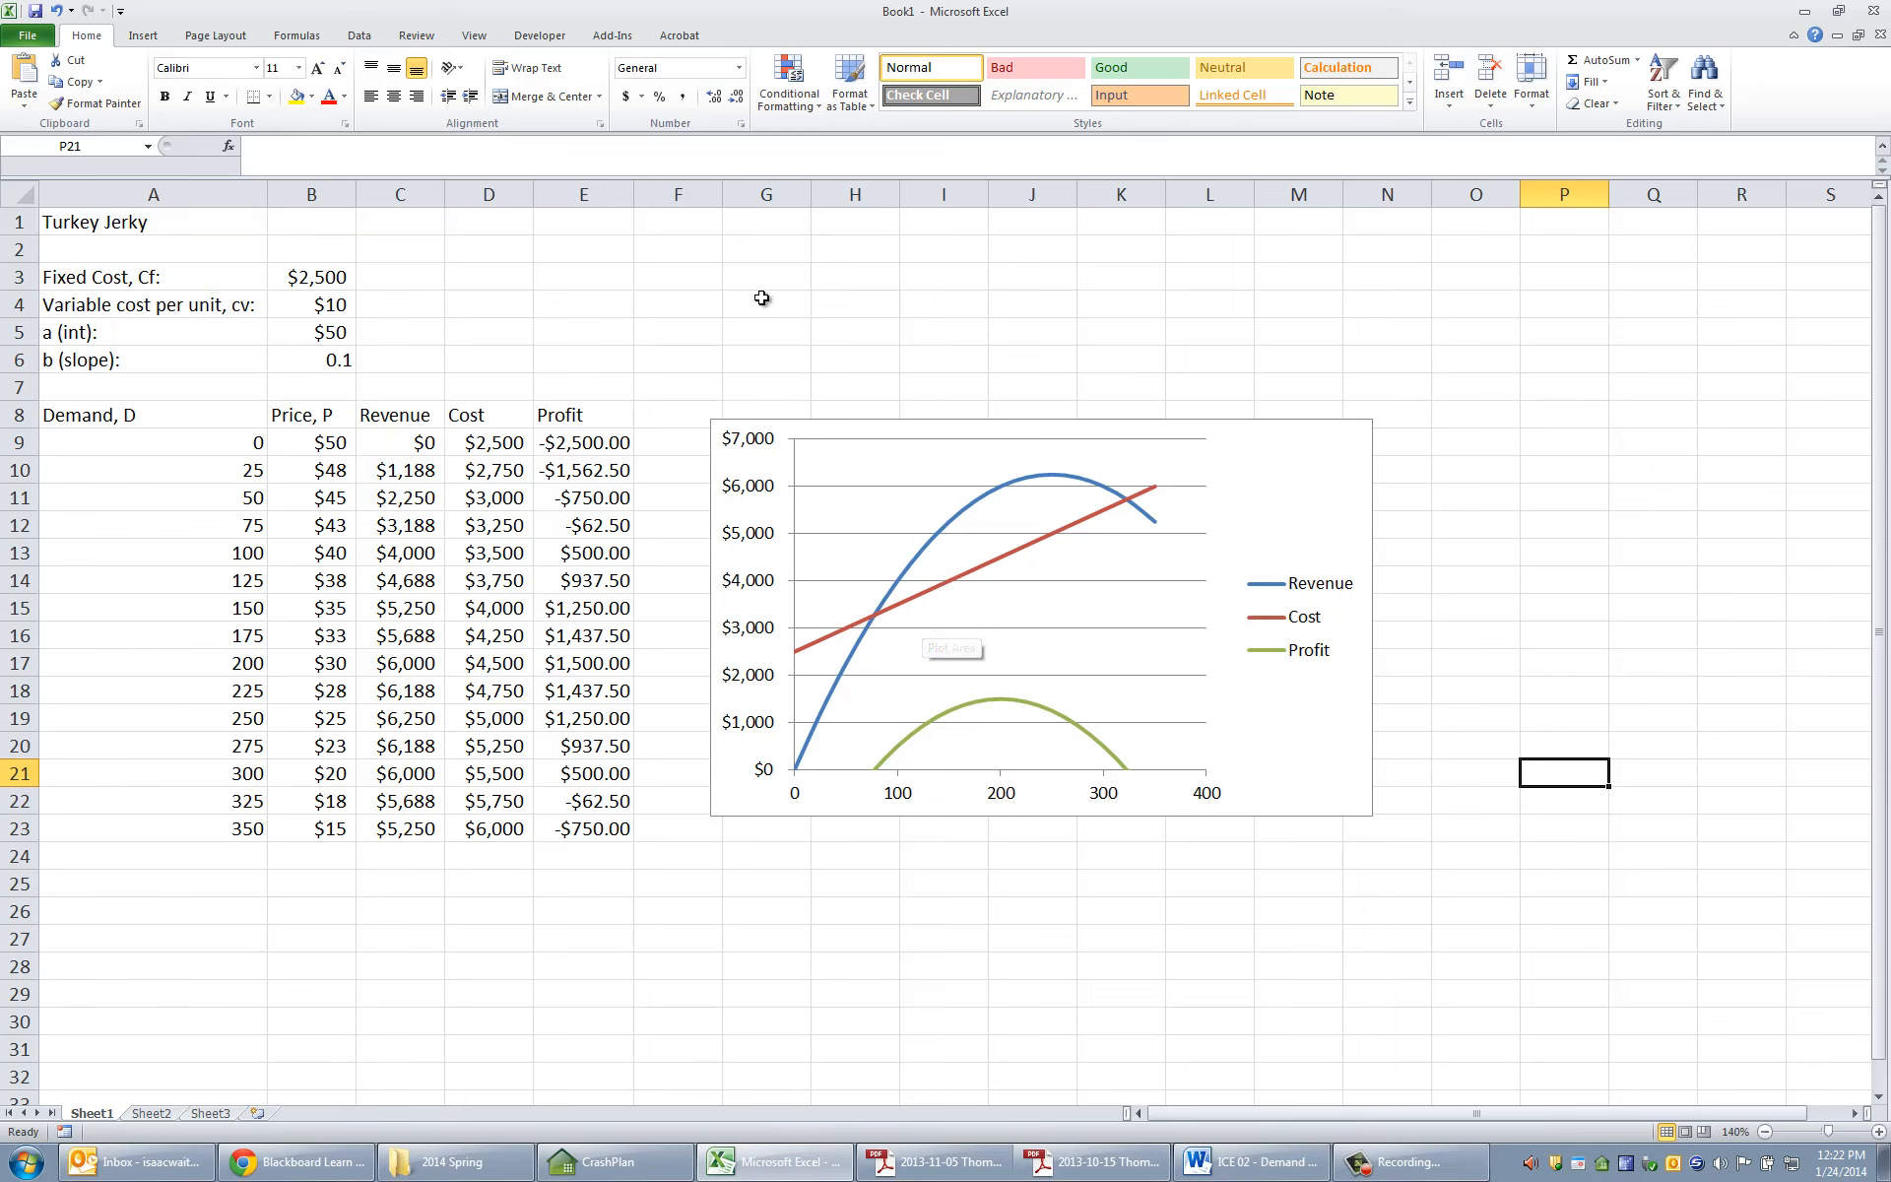
# - Add a title below the chart's primary horizontal axis
pyautogui.click(886, 442)
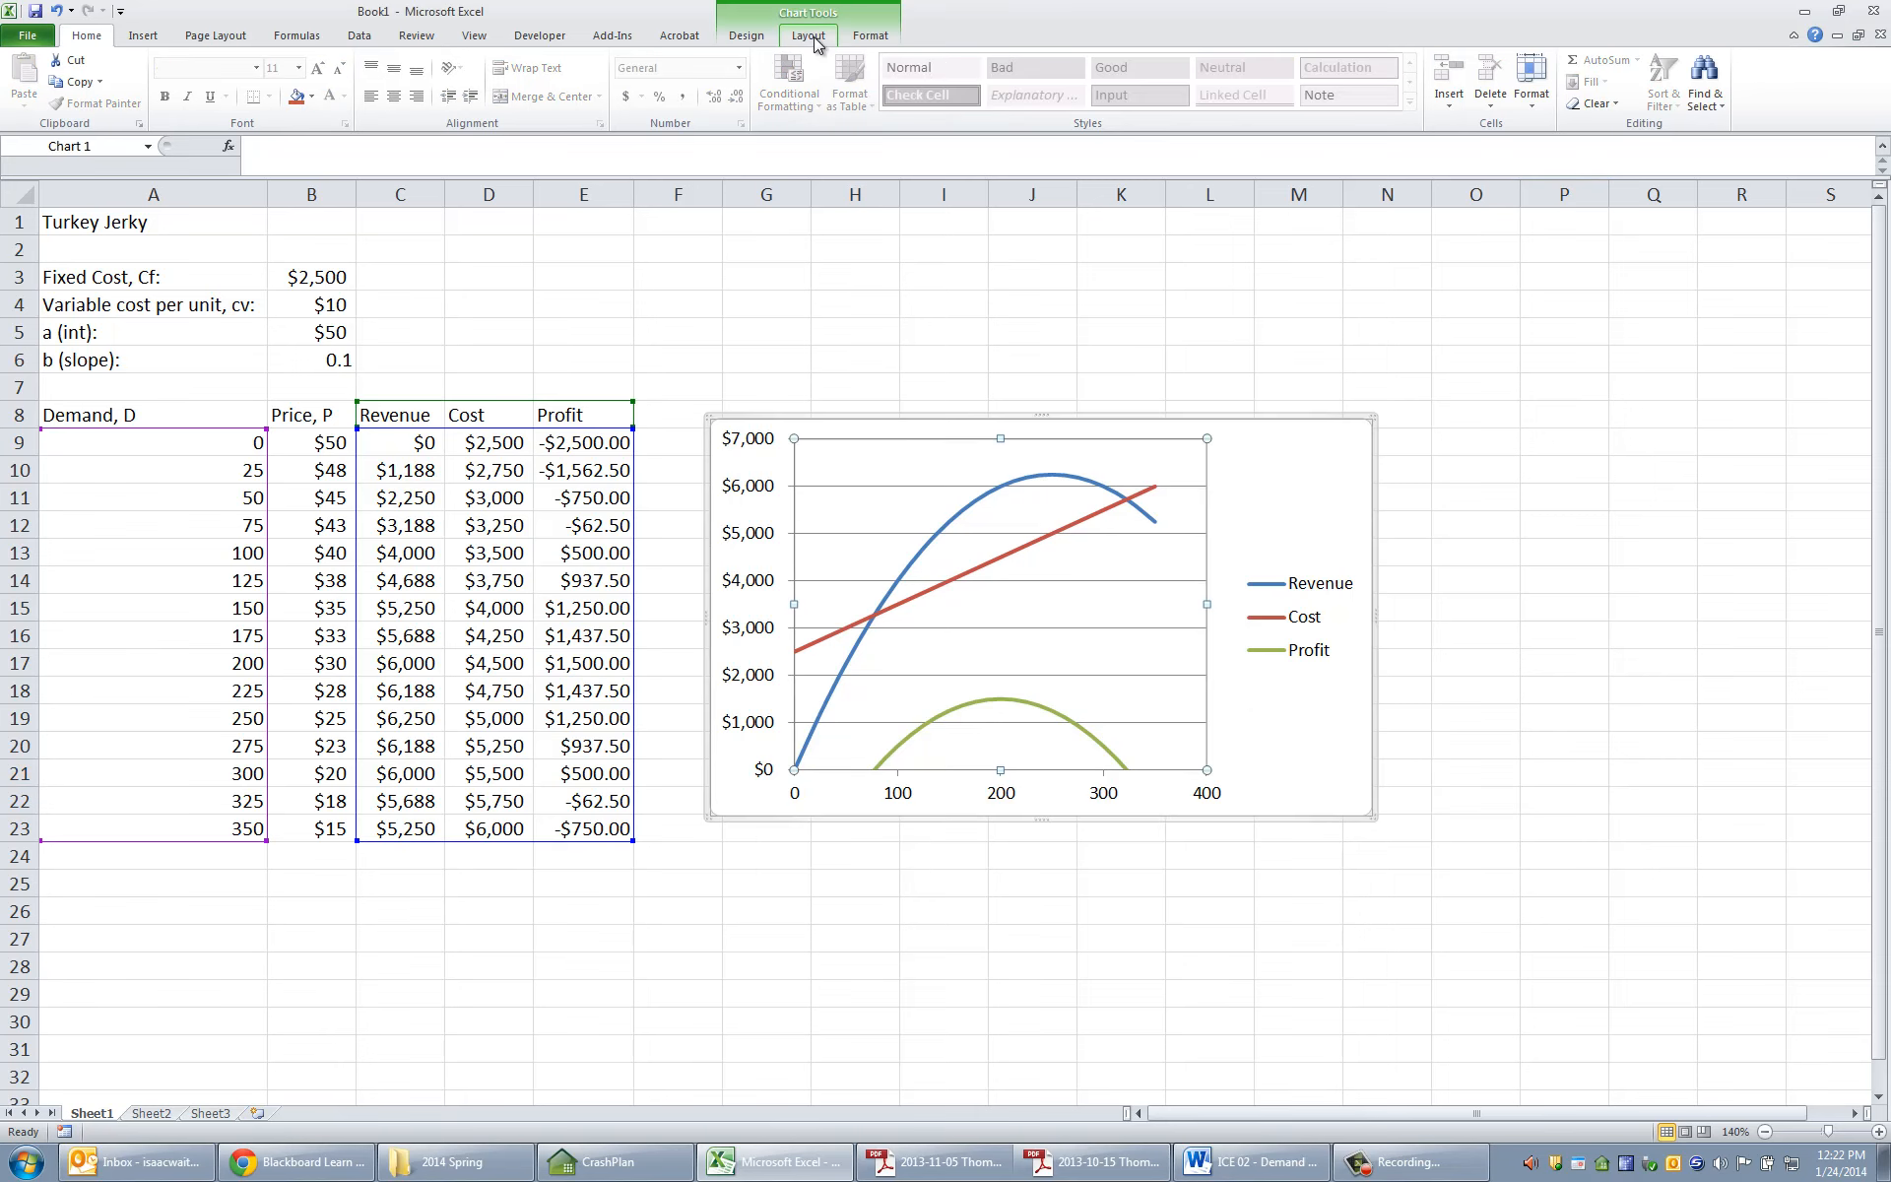
pyautogui.click(749, 36)
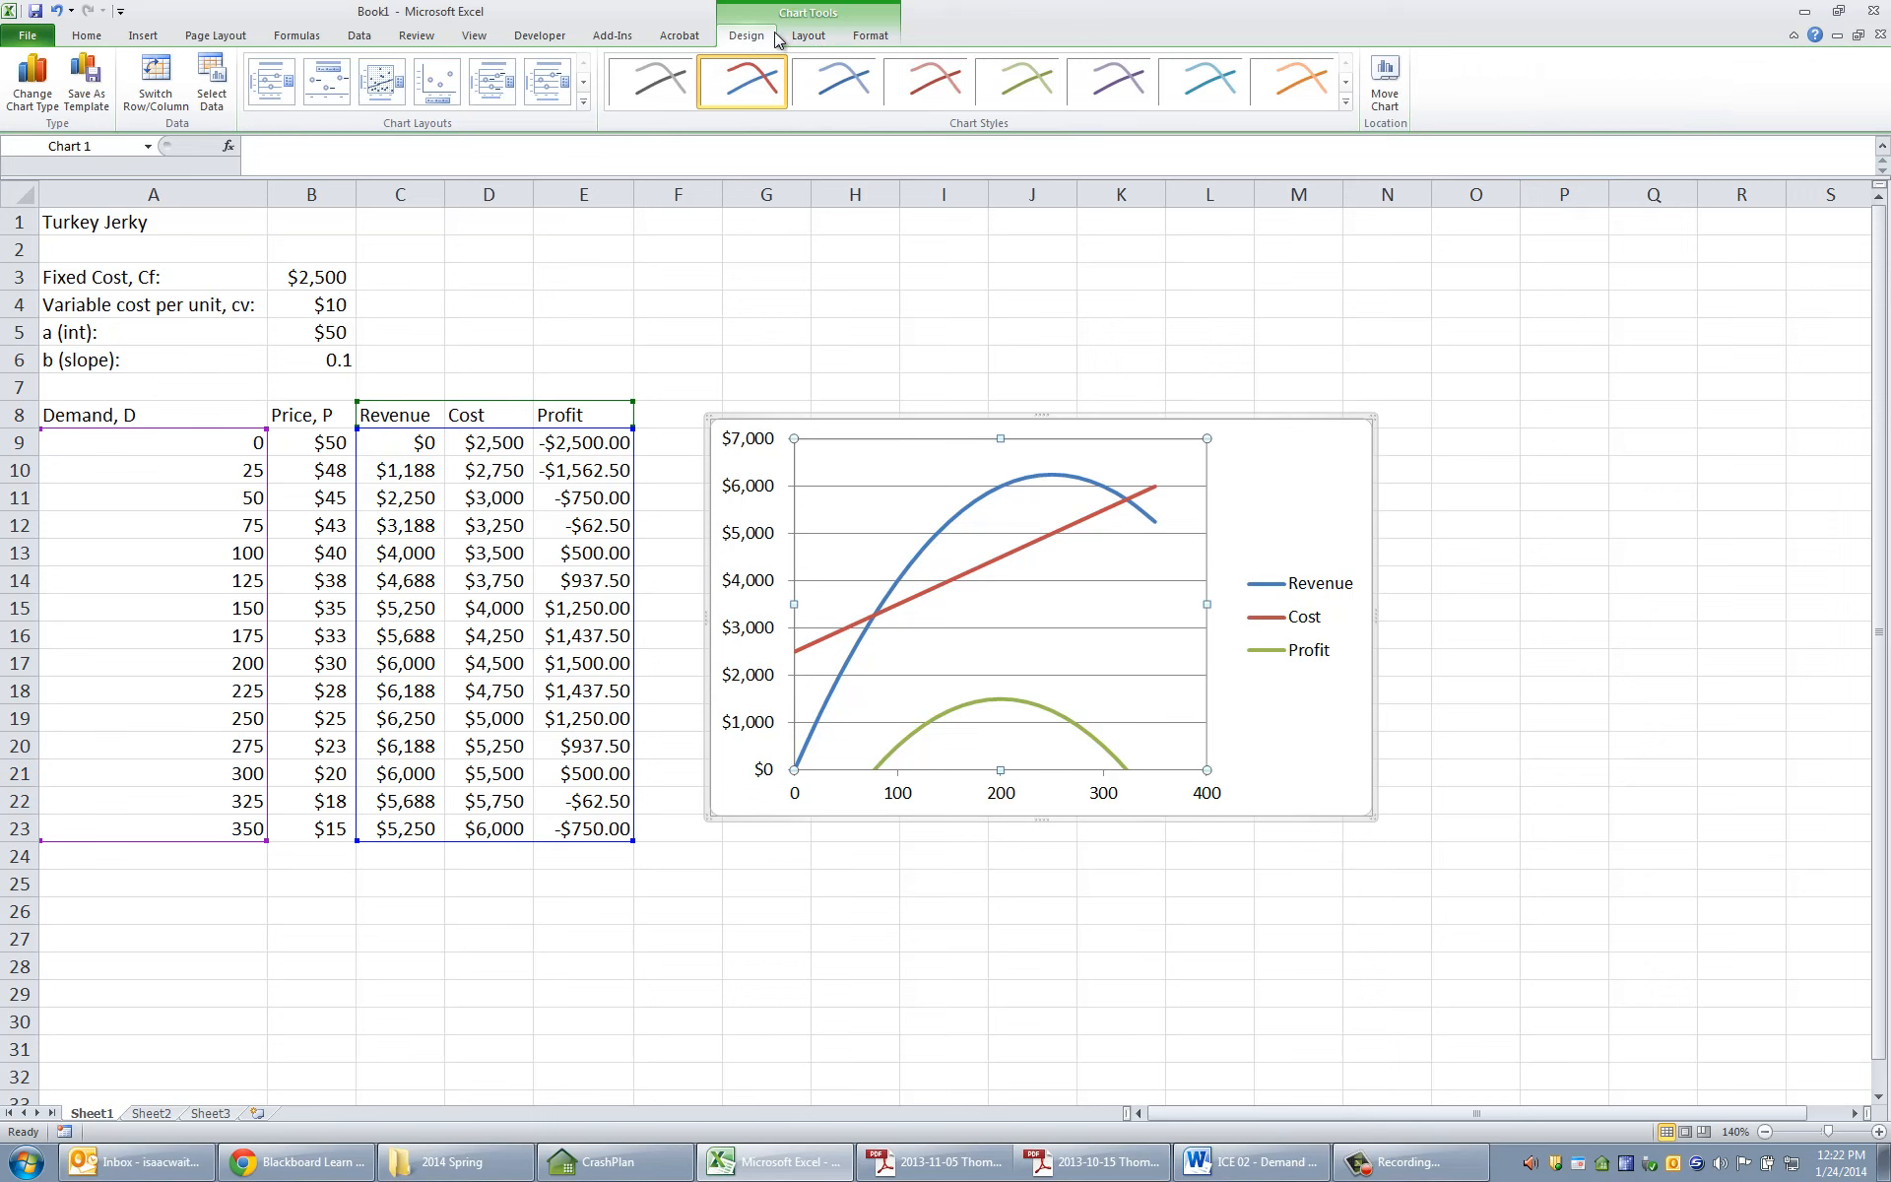
pyautogui.click(806, 37)
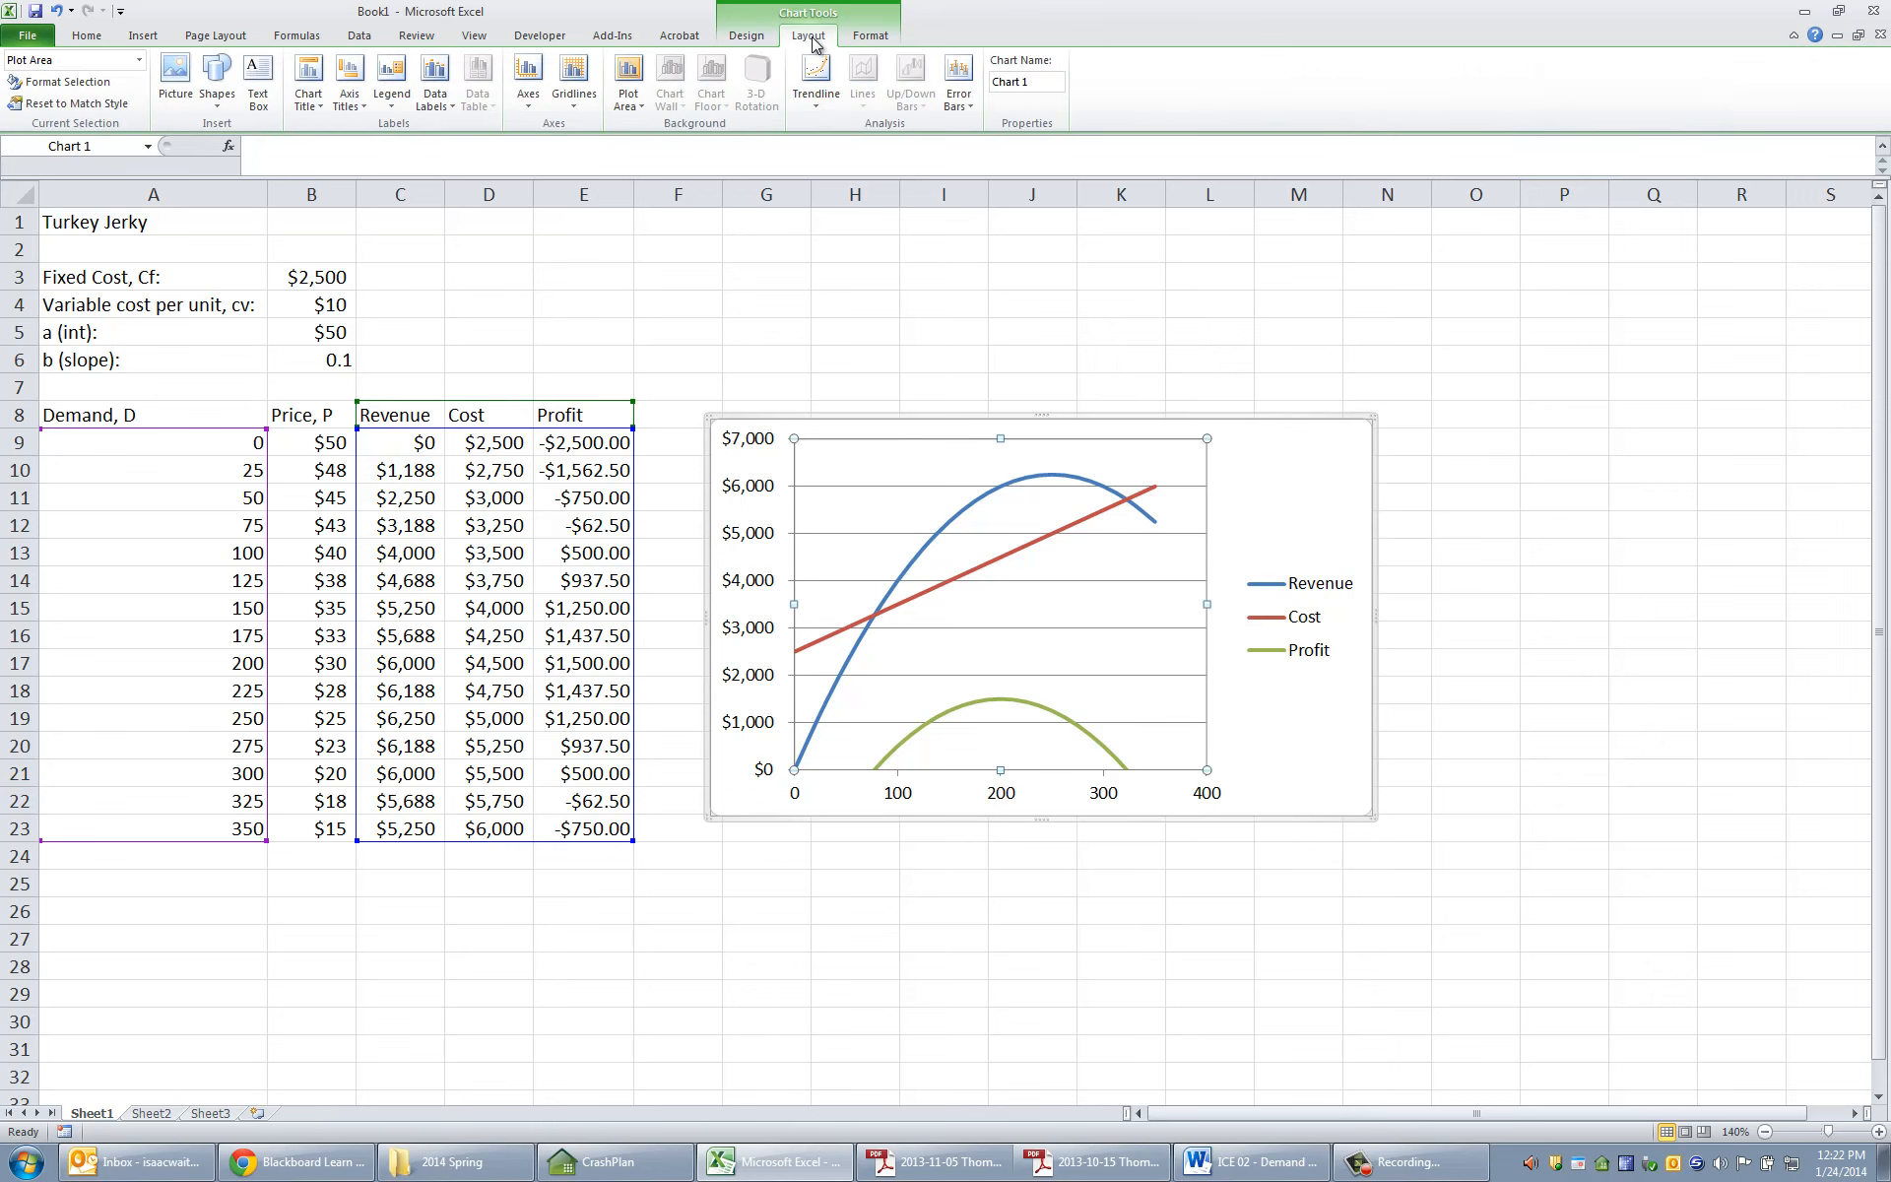
pyautogui.click(352, 106)
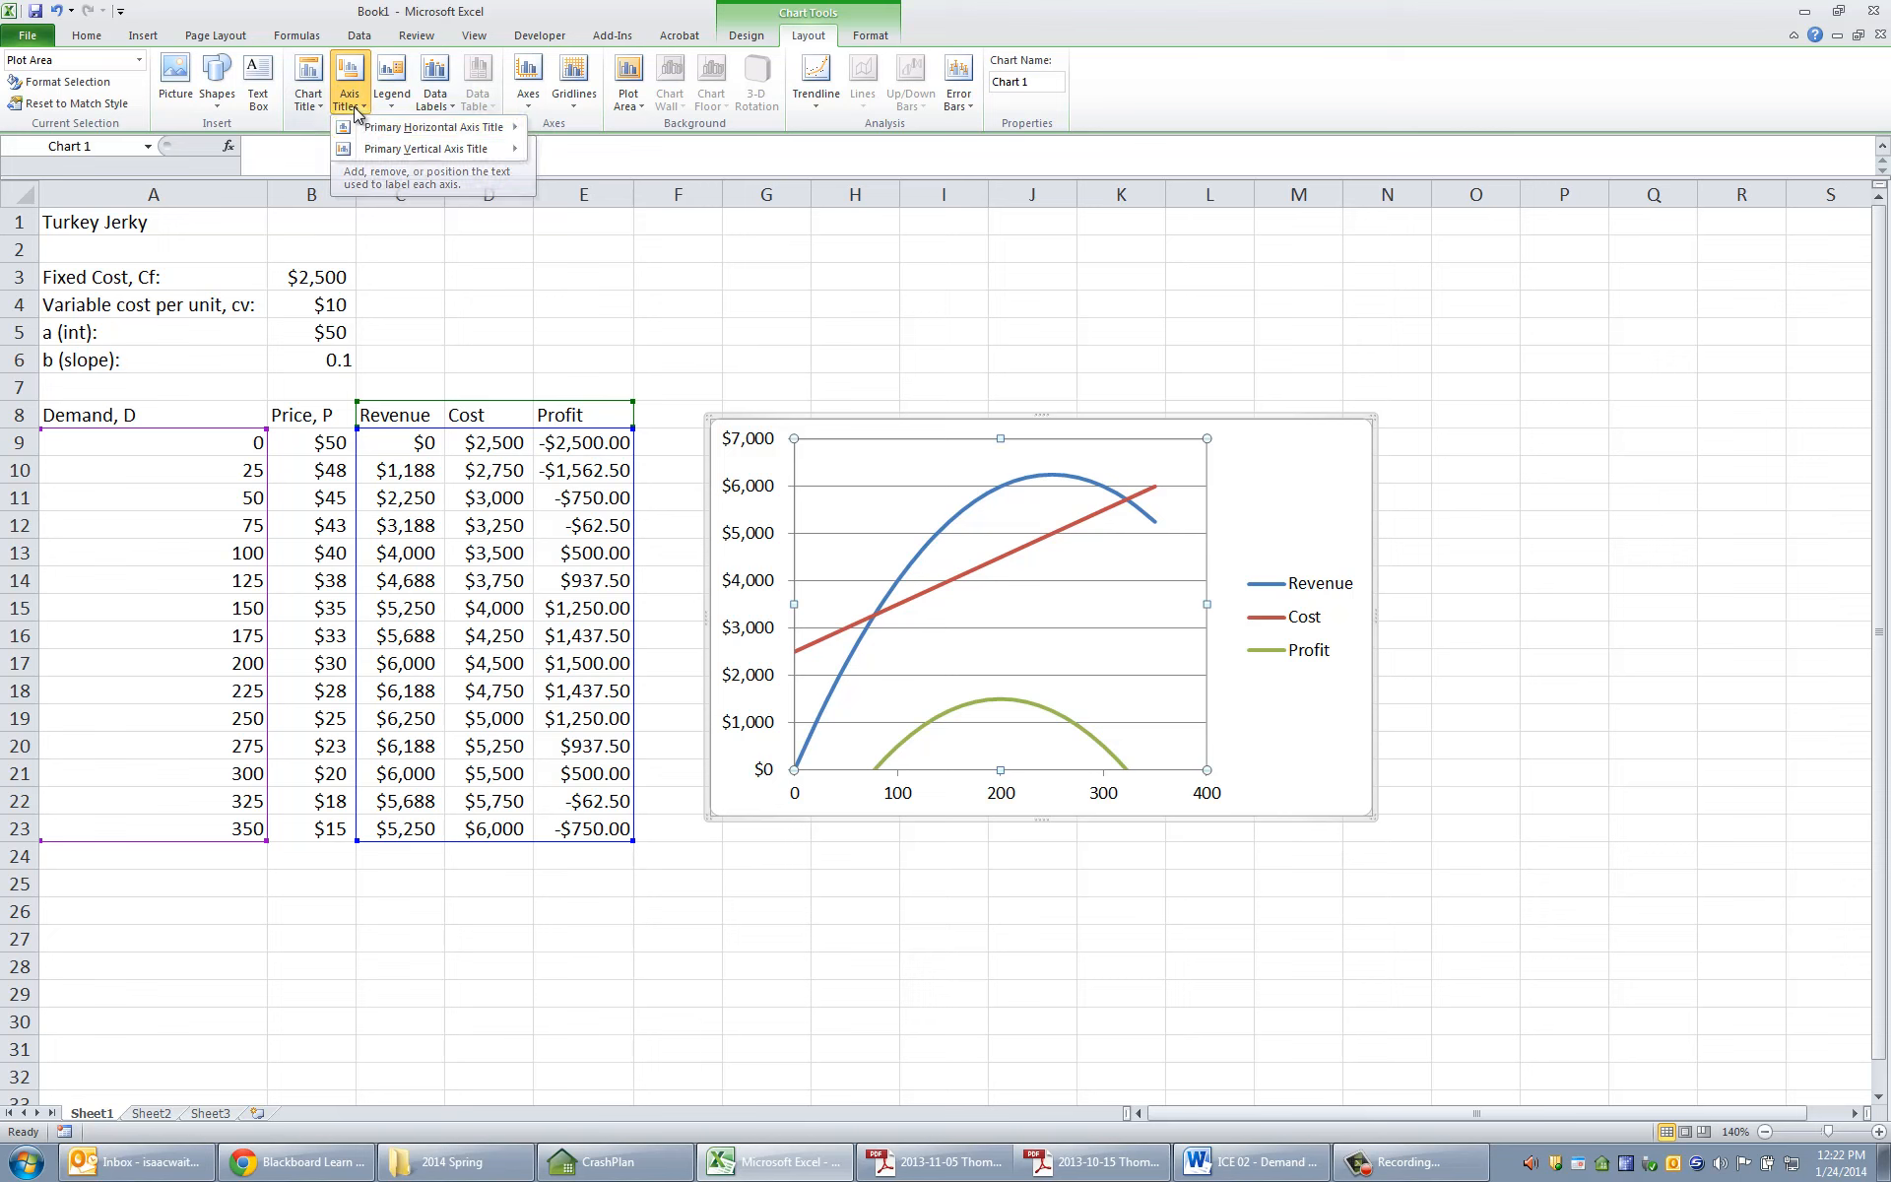
pyautogui.moveTo(366, 132)
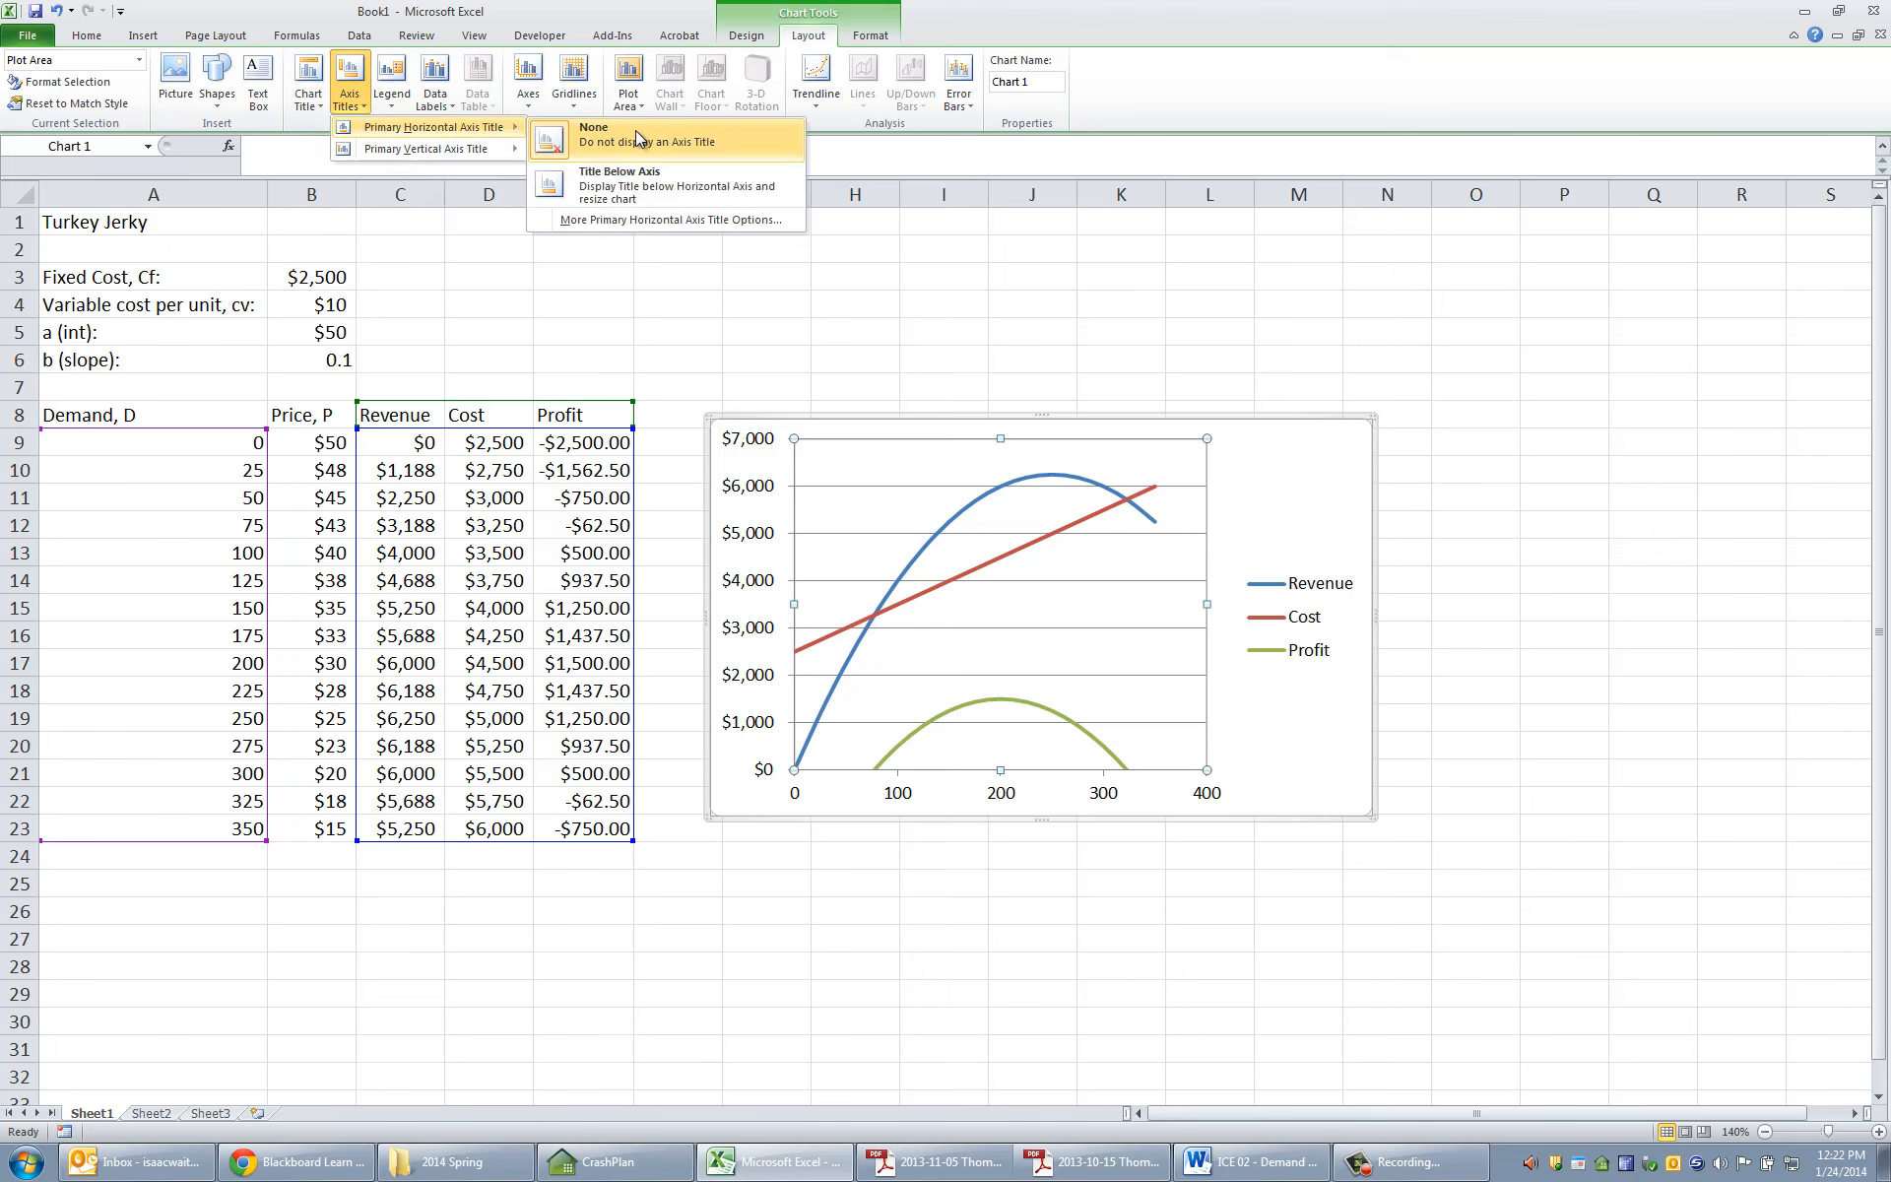
pyautogui.click(640, 179)
# - Try a vertical-text title on the chart's primary vertical axis, and delete it
pyautogui.click(351, 101)
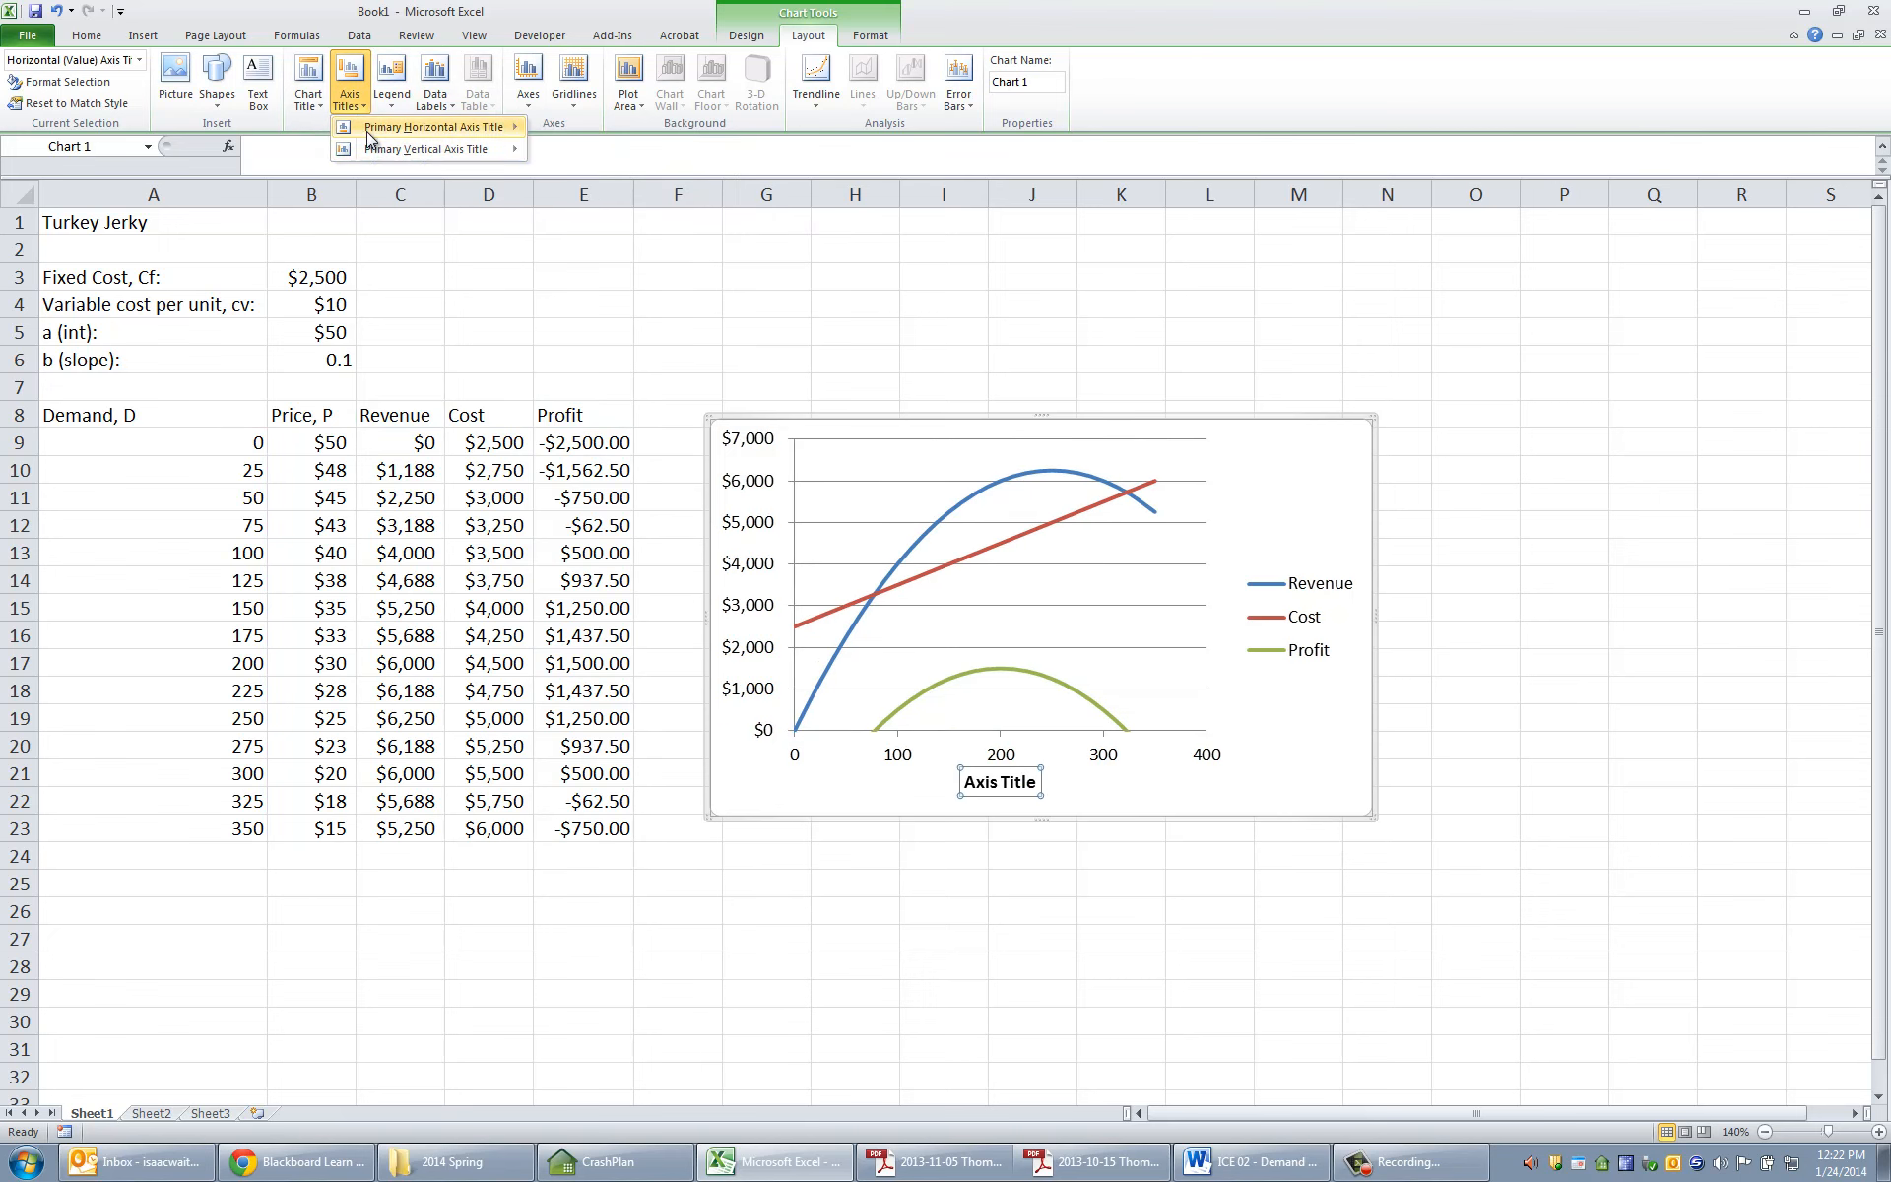
pyautogui.moveTo(374, 146)
pyautogui.click(654, 254)
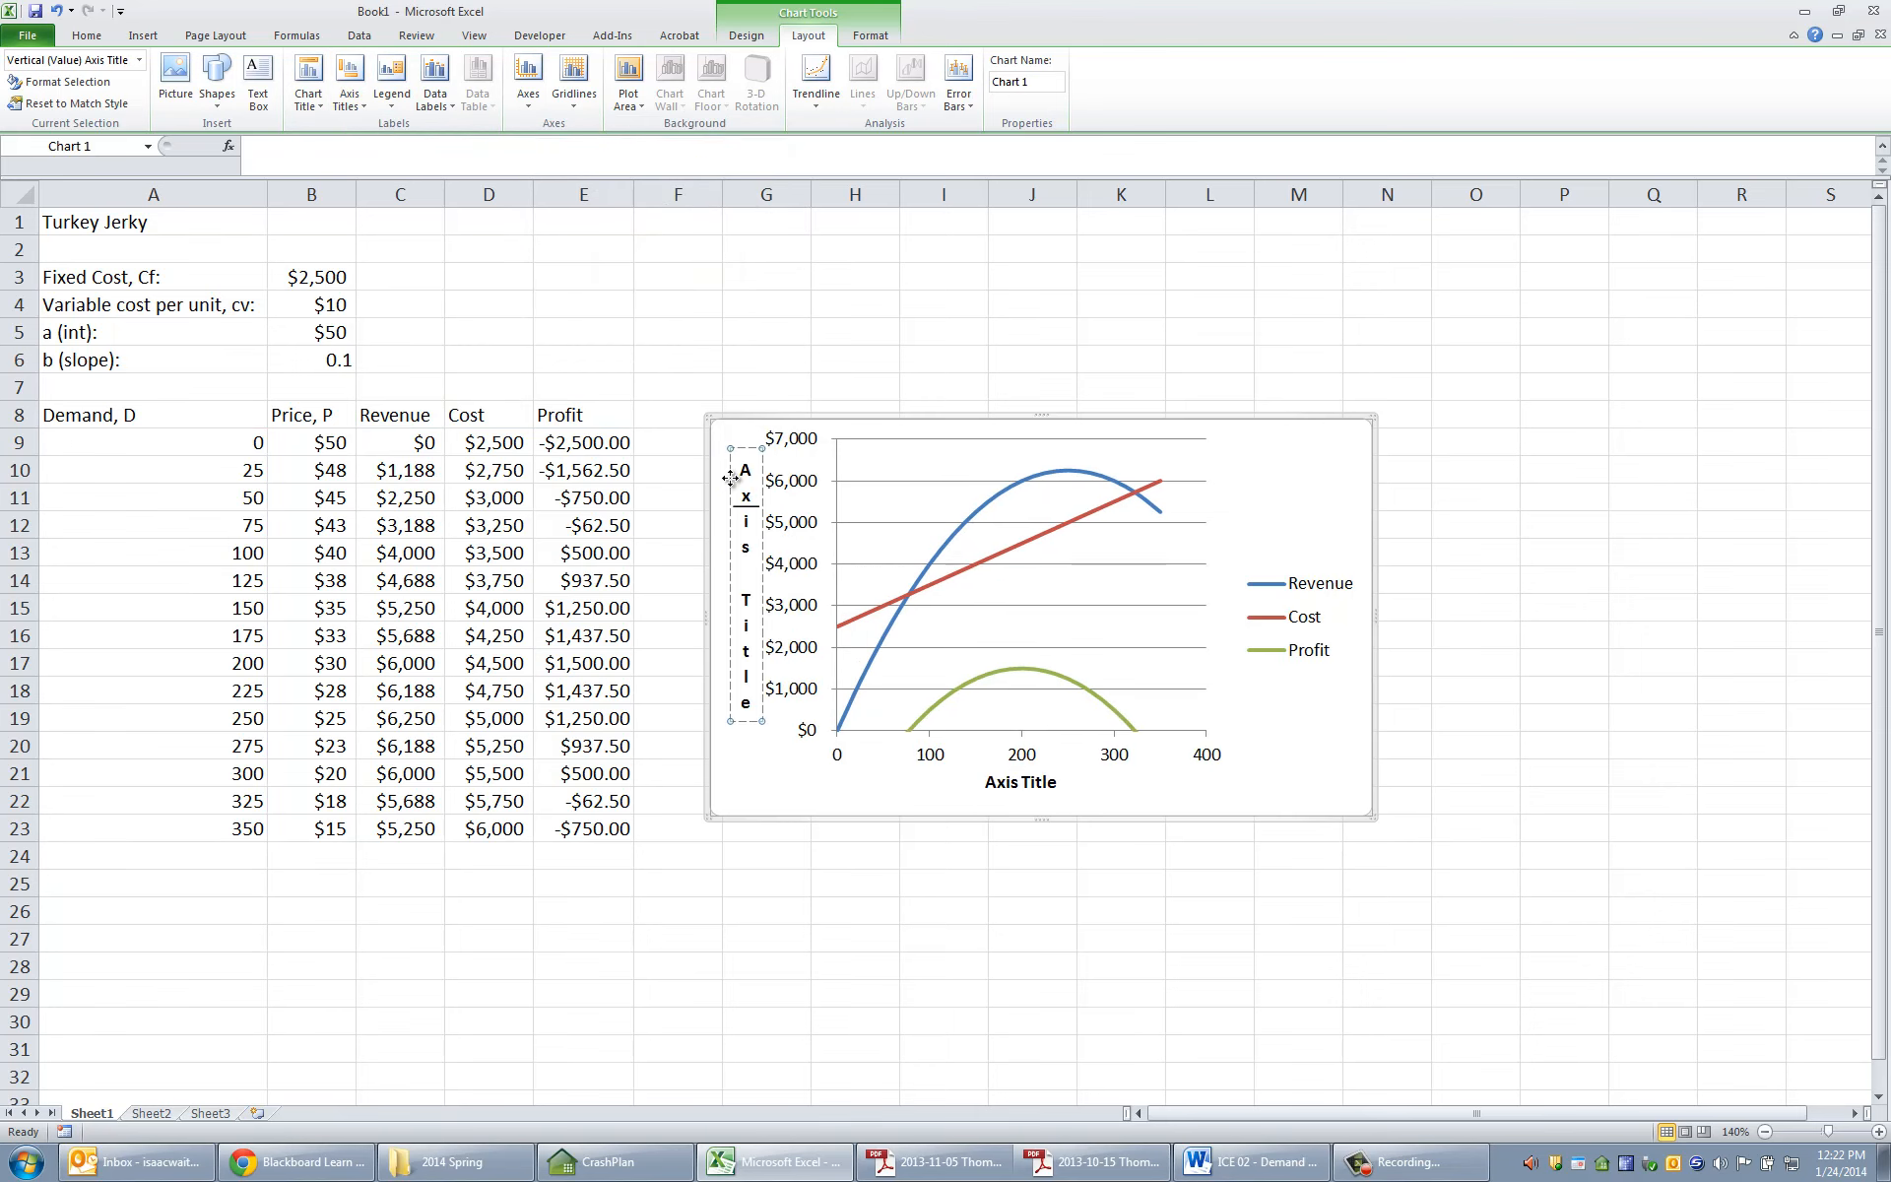
pyautogui.click(441, 99)
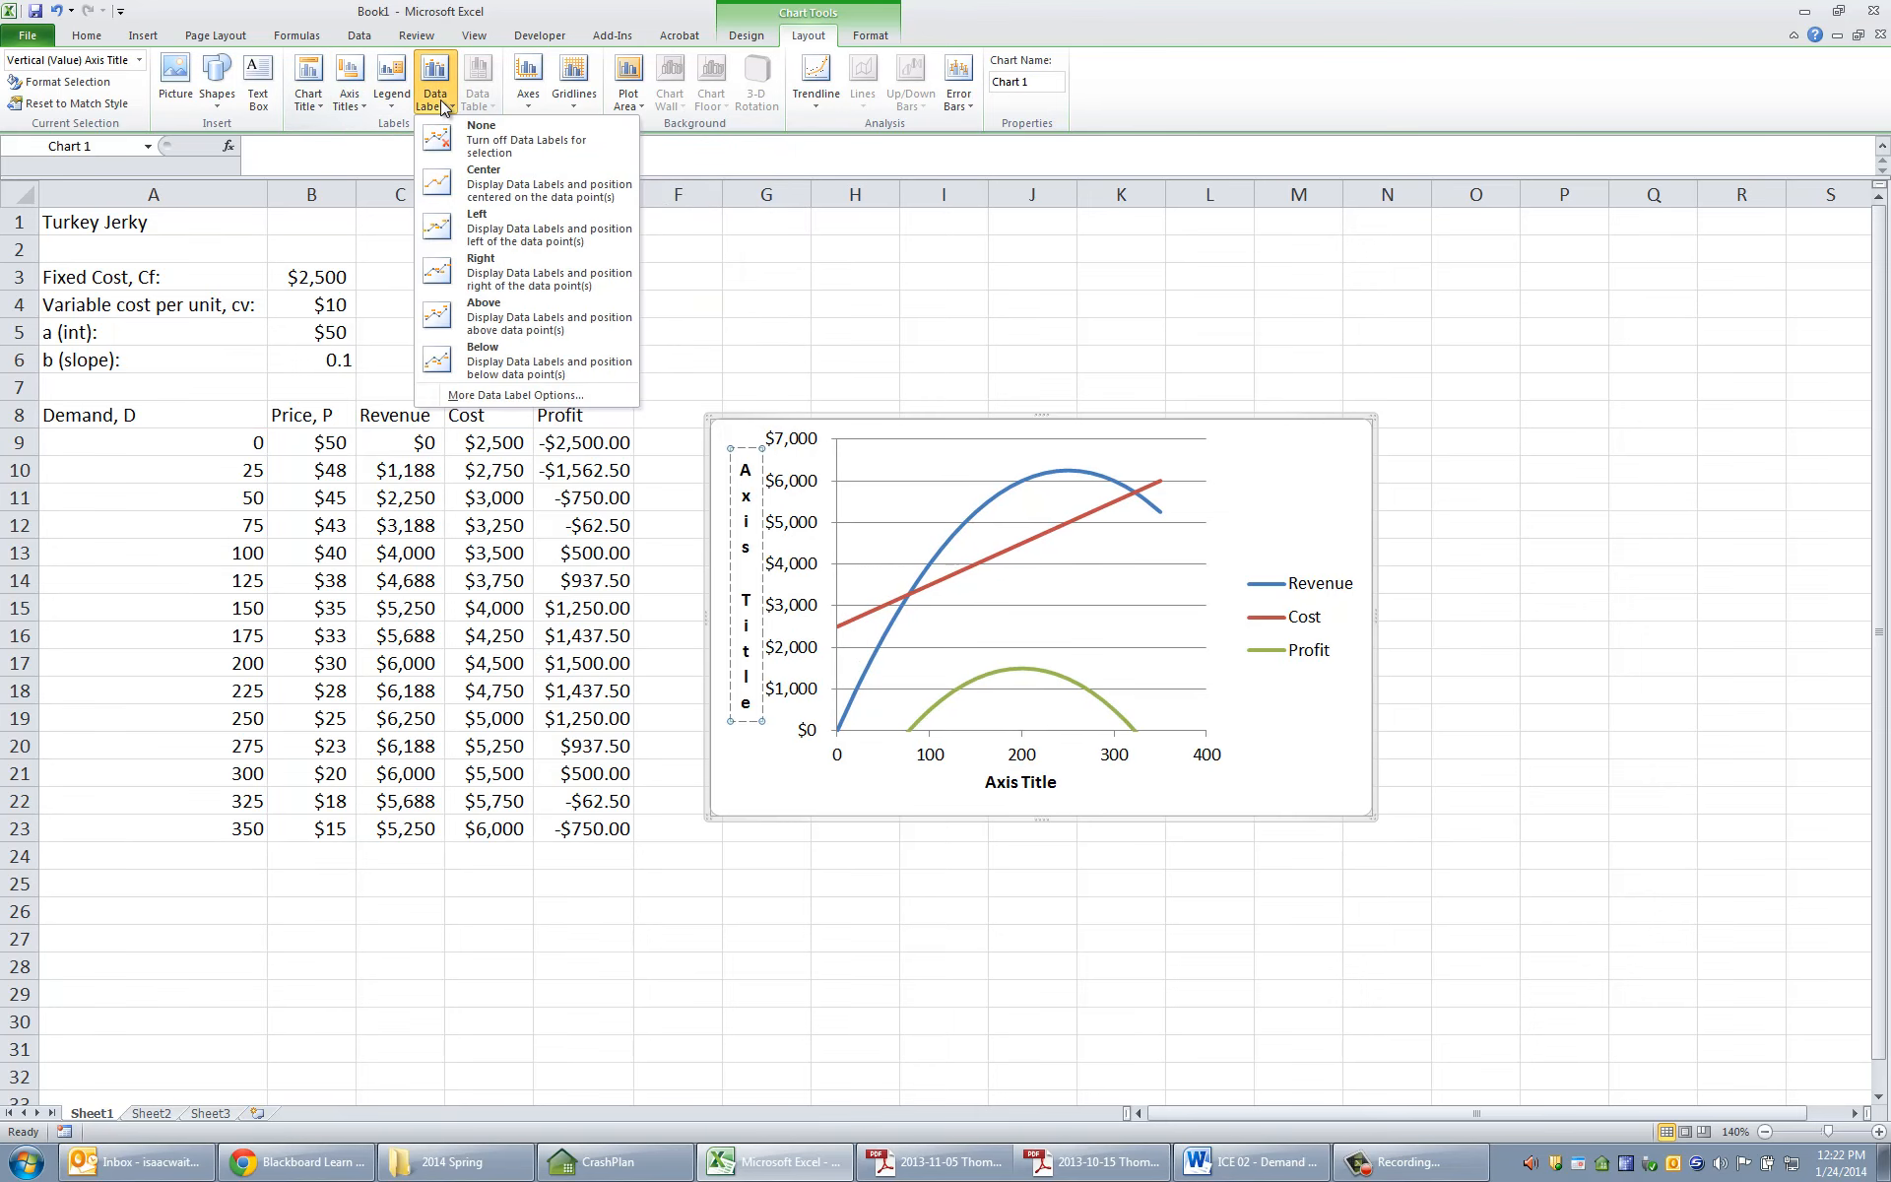
pyautogui.click(890, 375)
pyautogui.click(749, 375)
pyautogui.click(747, 449)
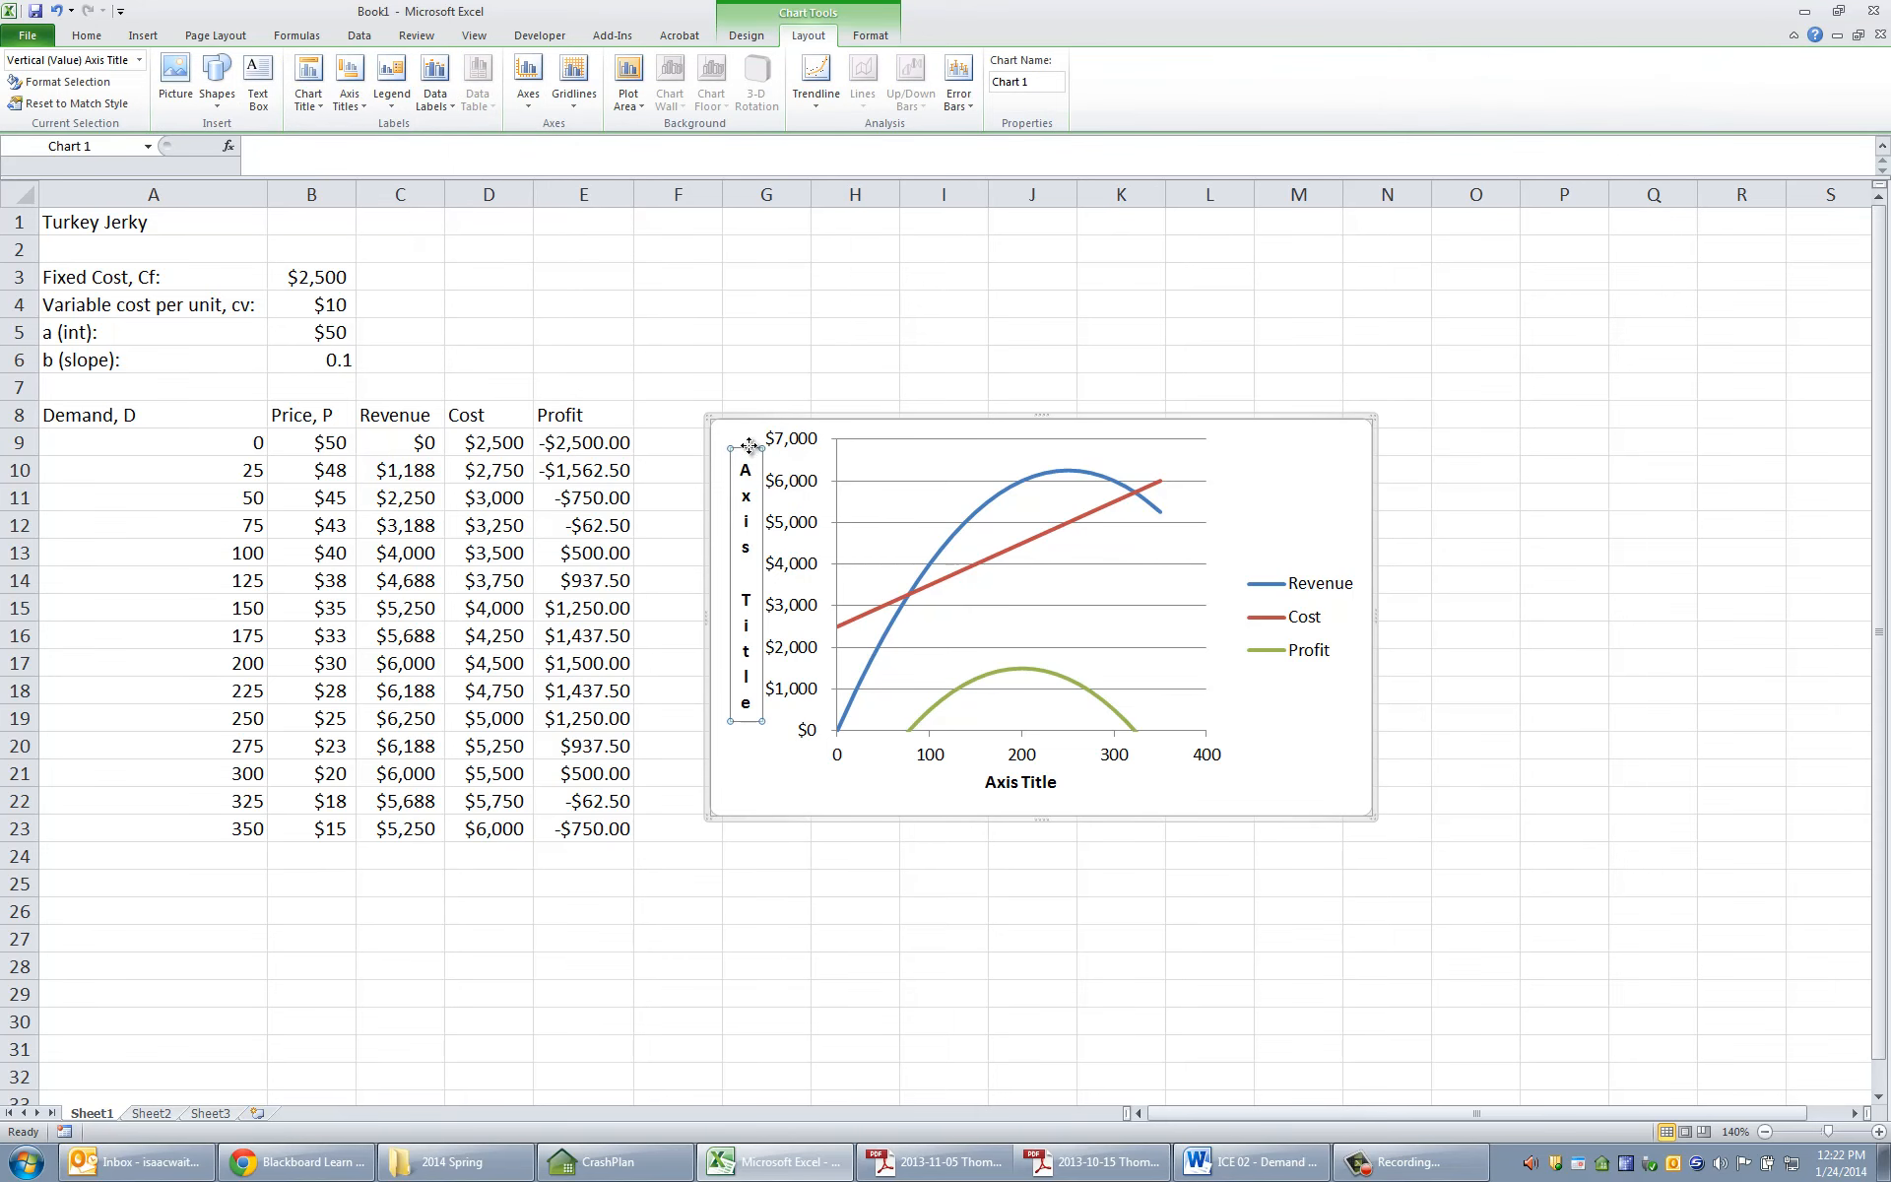
pyautogui.press('Delete')
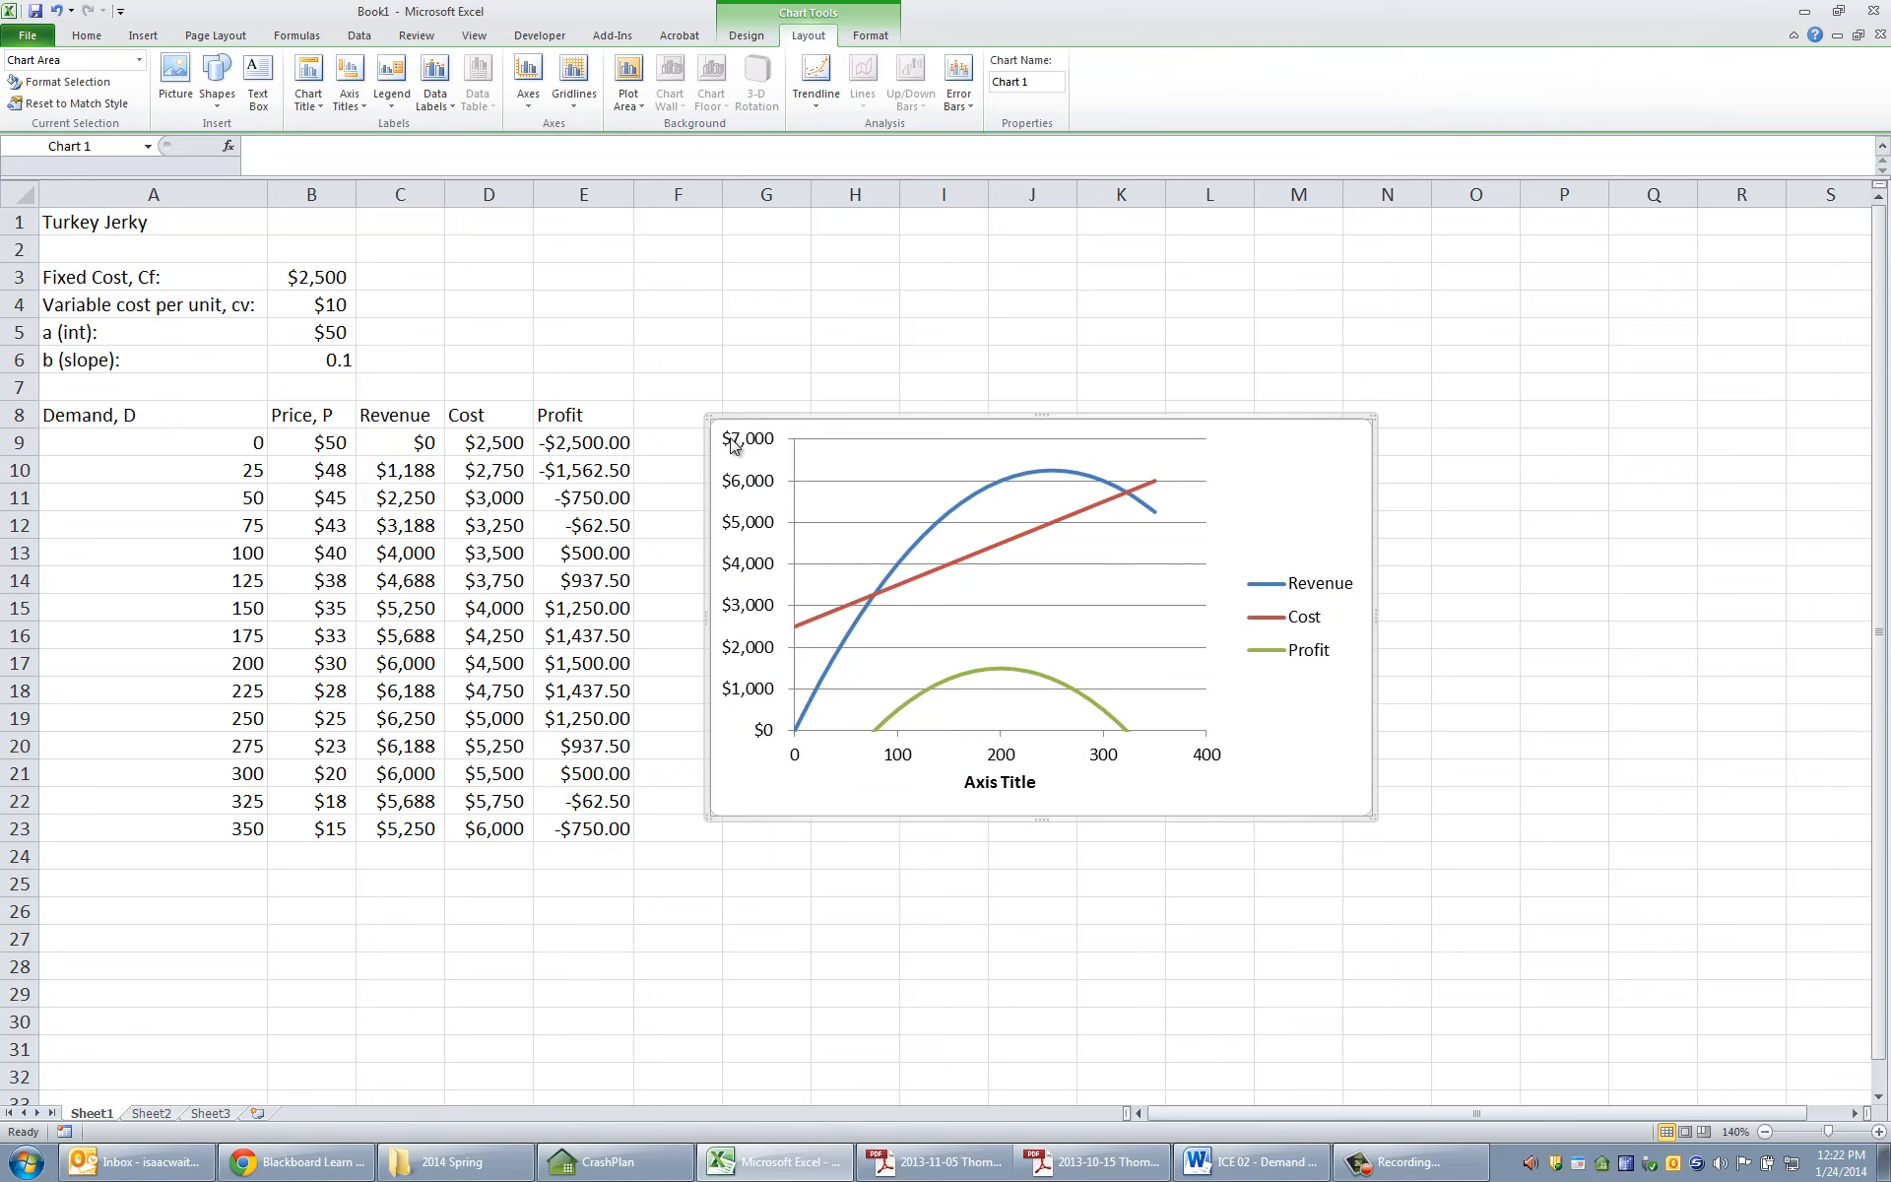
# - Apply the Vertical Title option to the vertical axis once more, and undo it
pyautogui.click(439, 104)
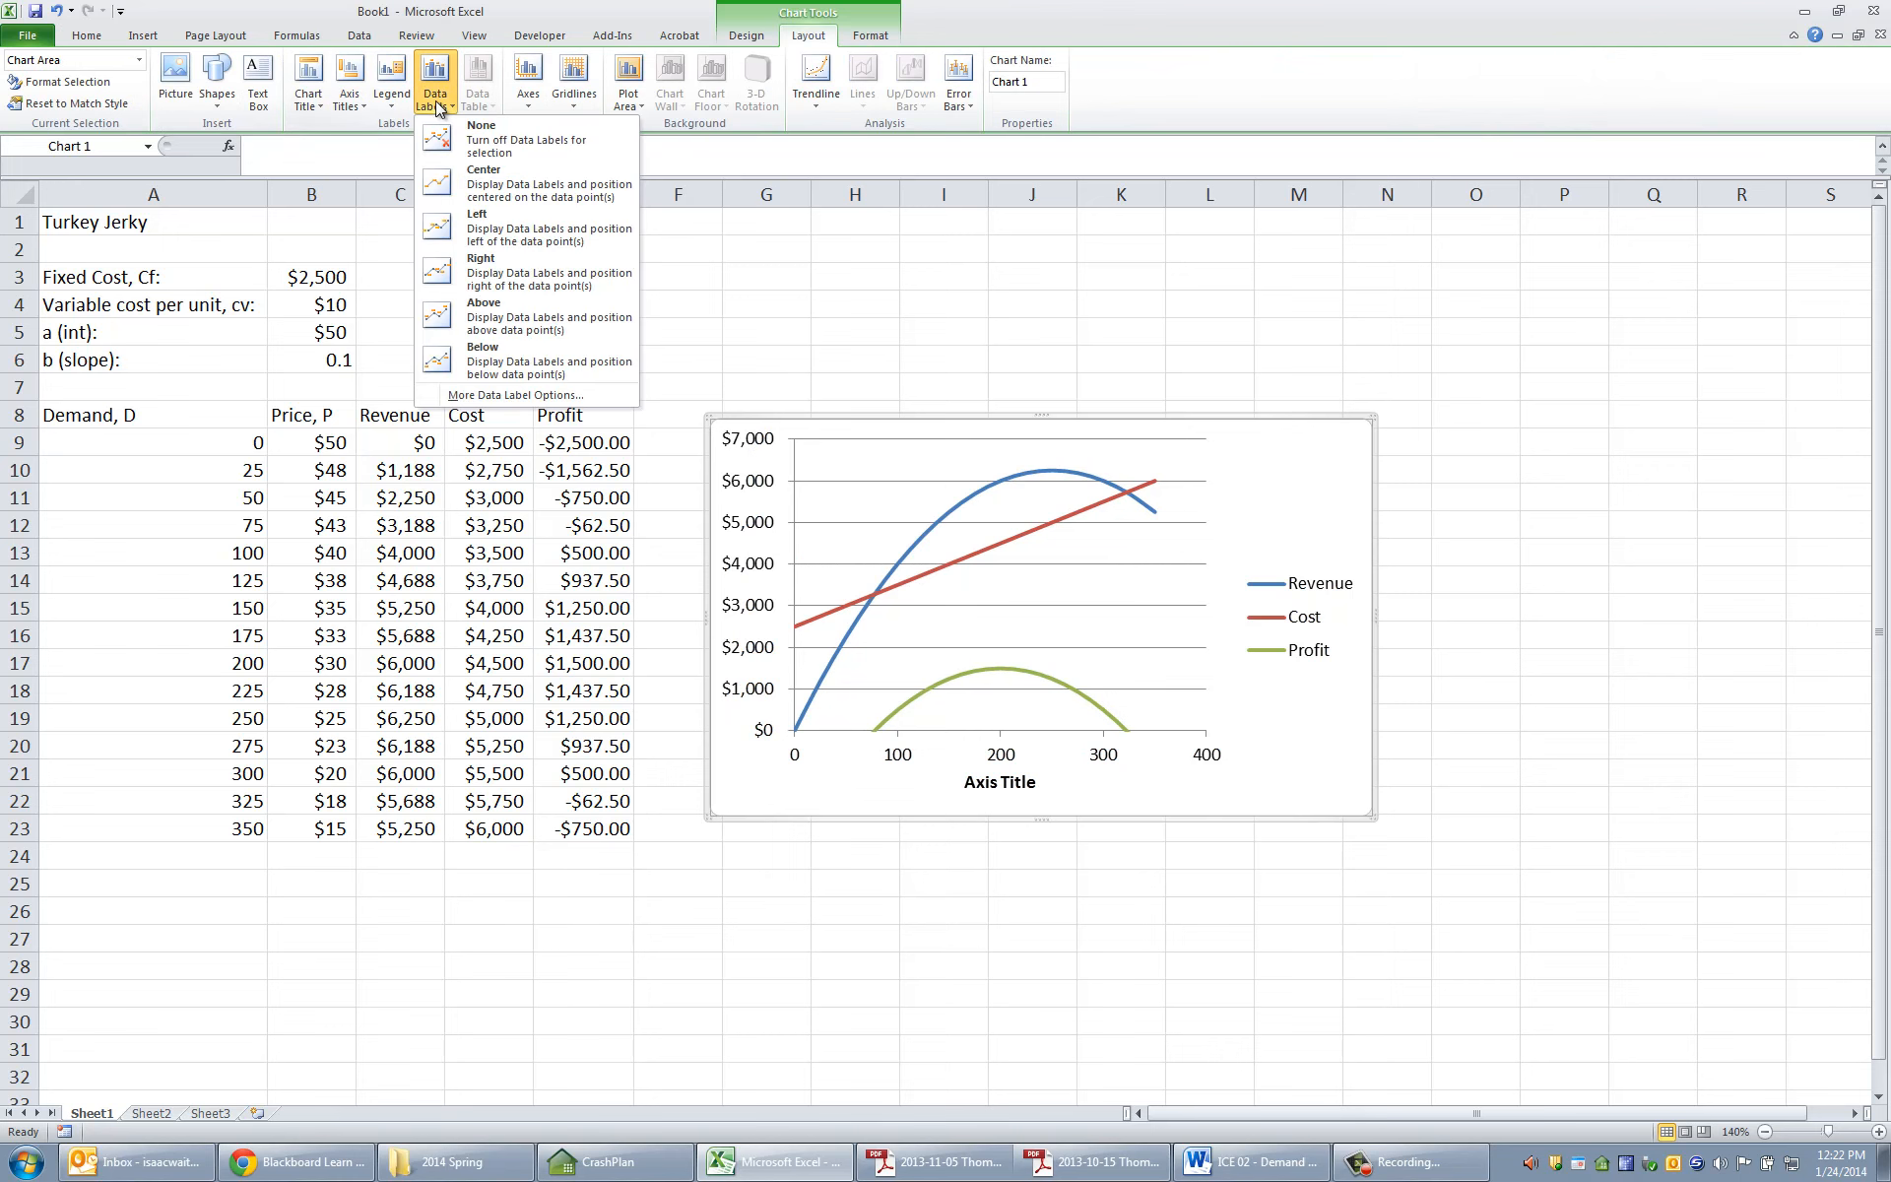
pyautogui.click(349, 95)
pyautogui.moveTo(368, 149)
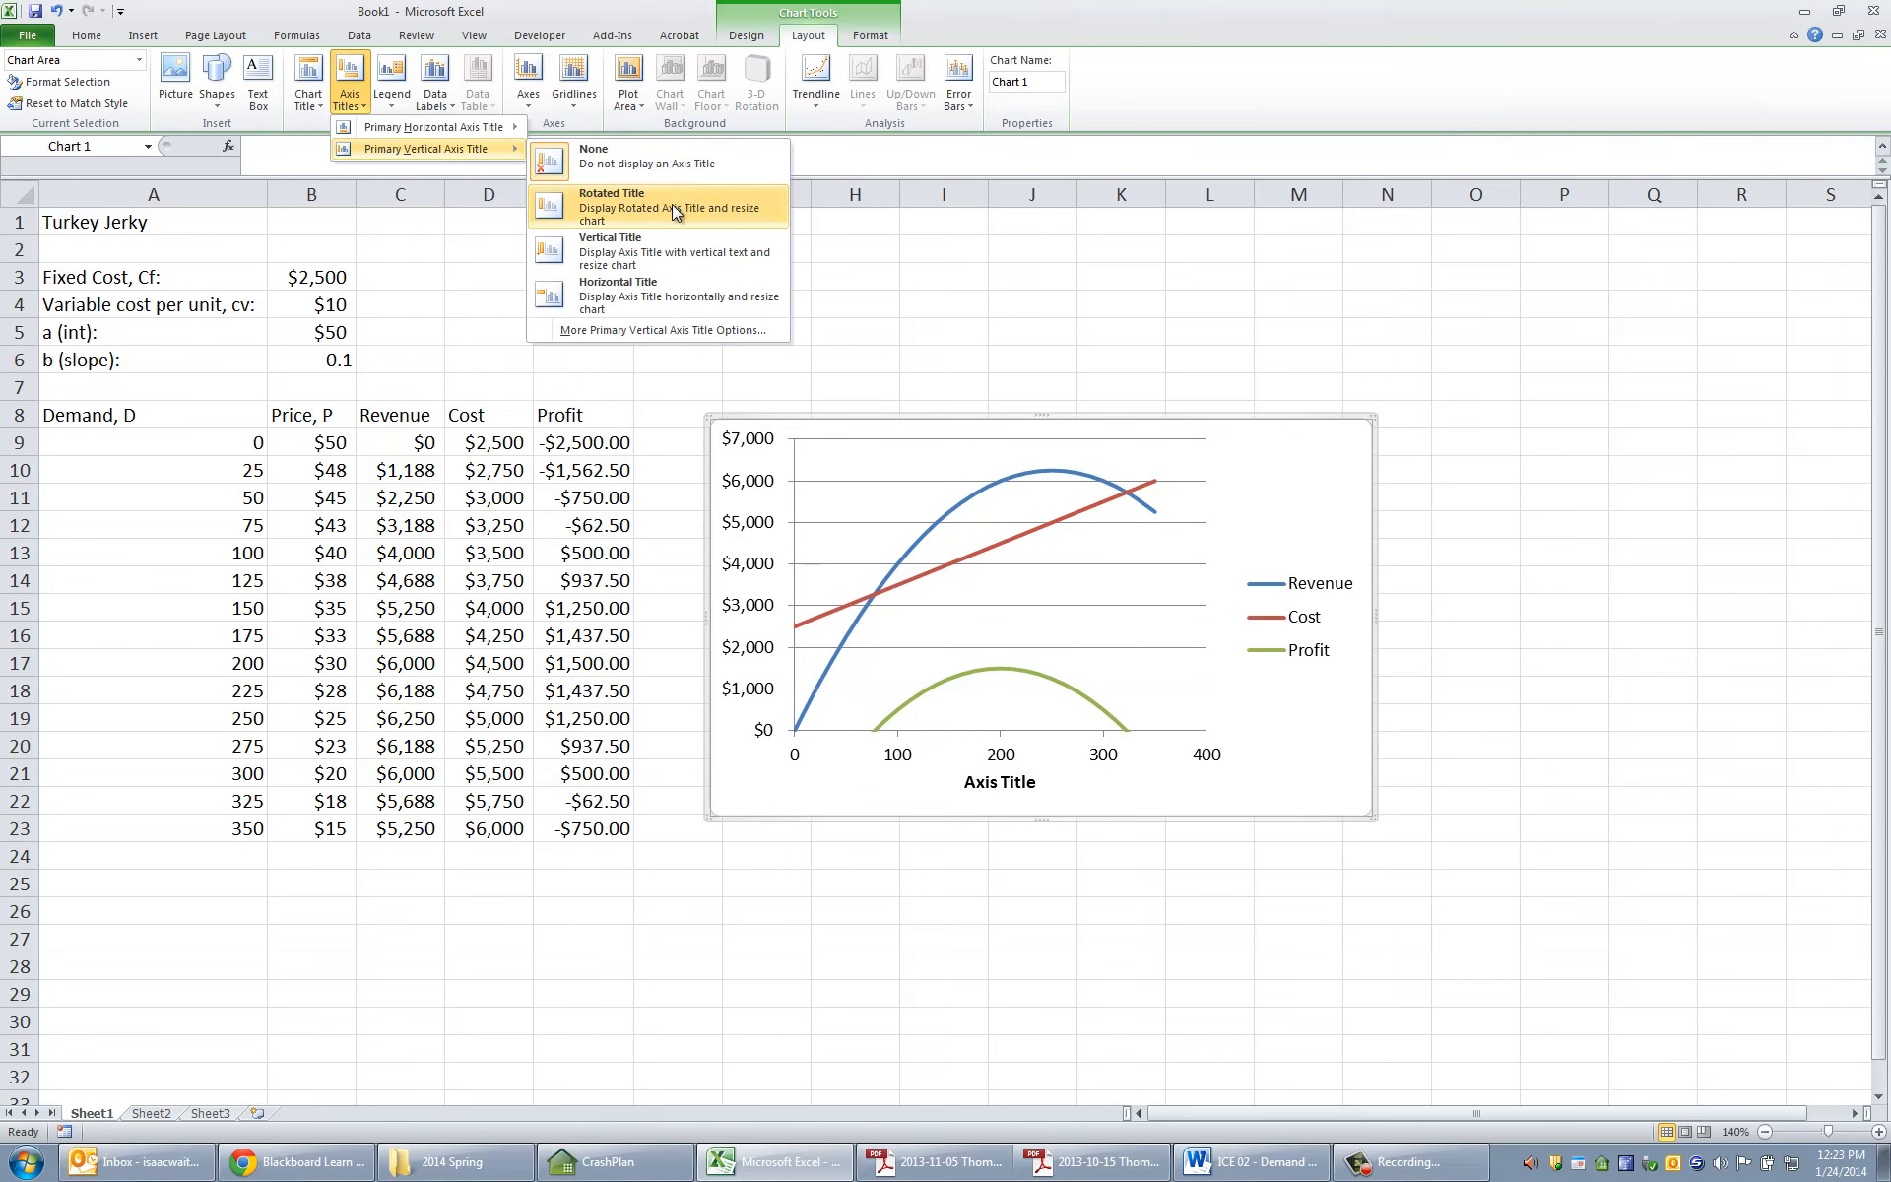
pyautogui.click(660, 253)
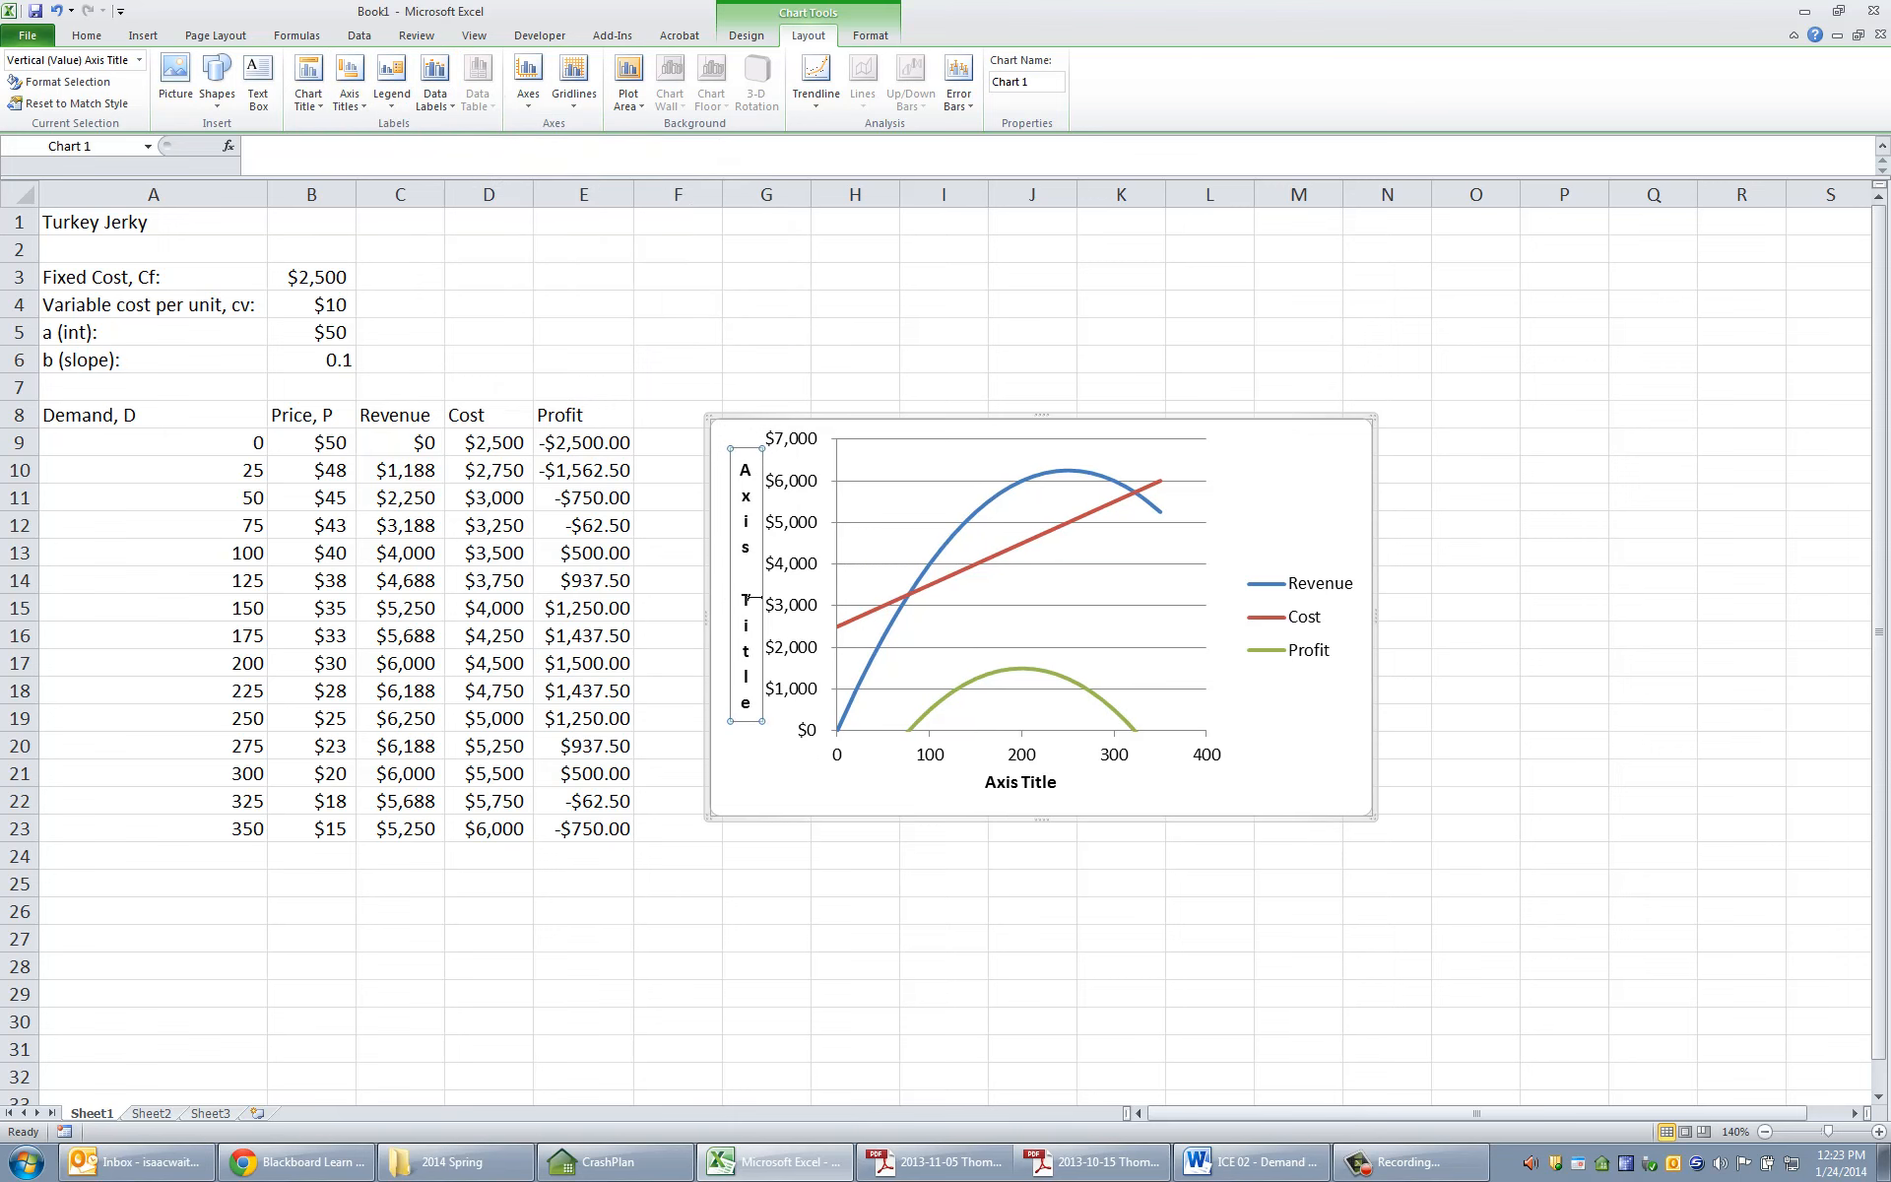
pyautogui.hotkey('ctrl', 'z')
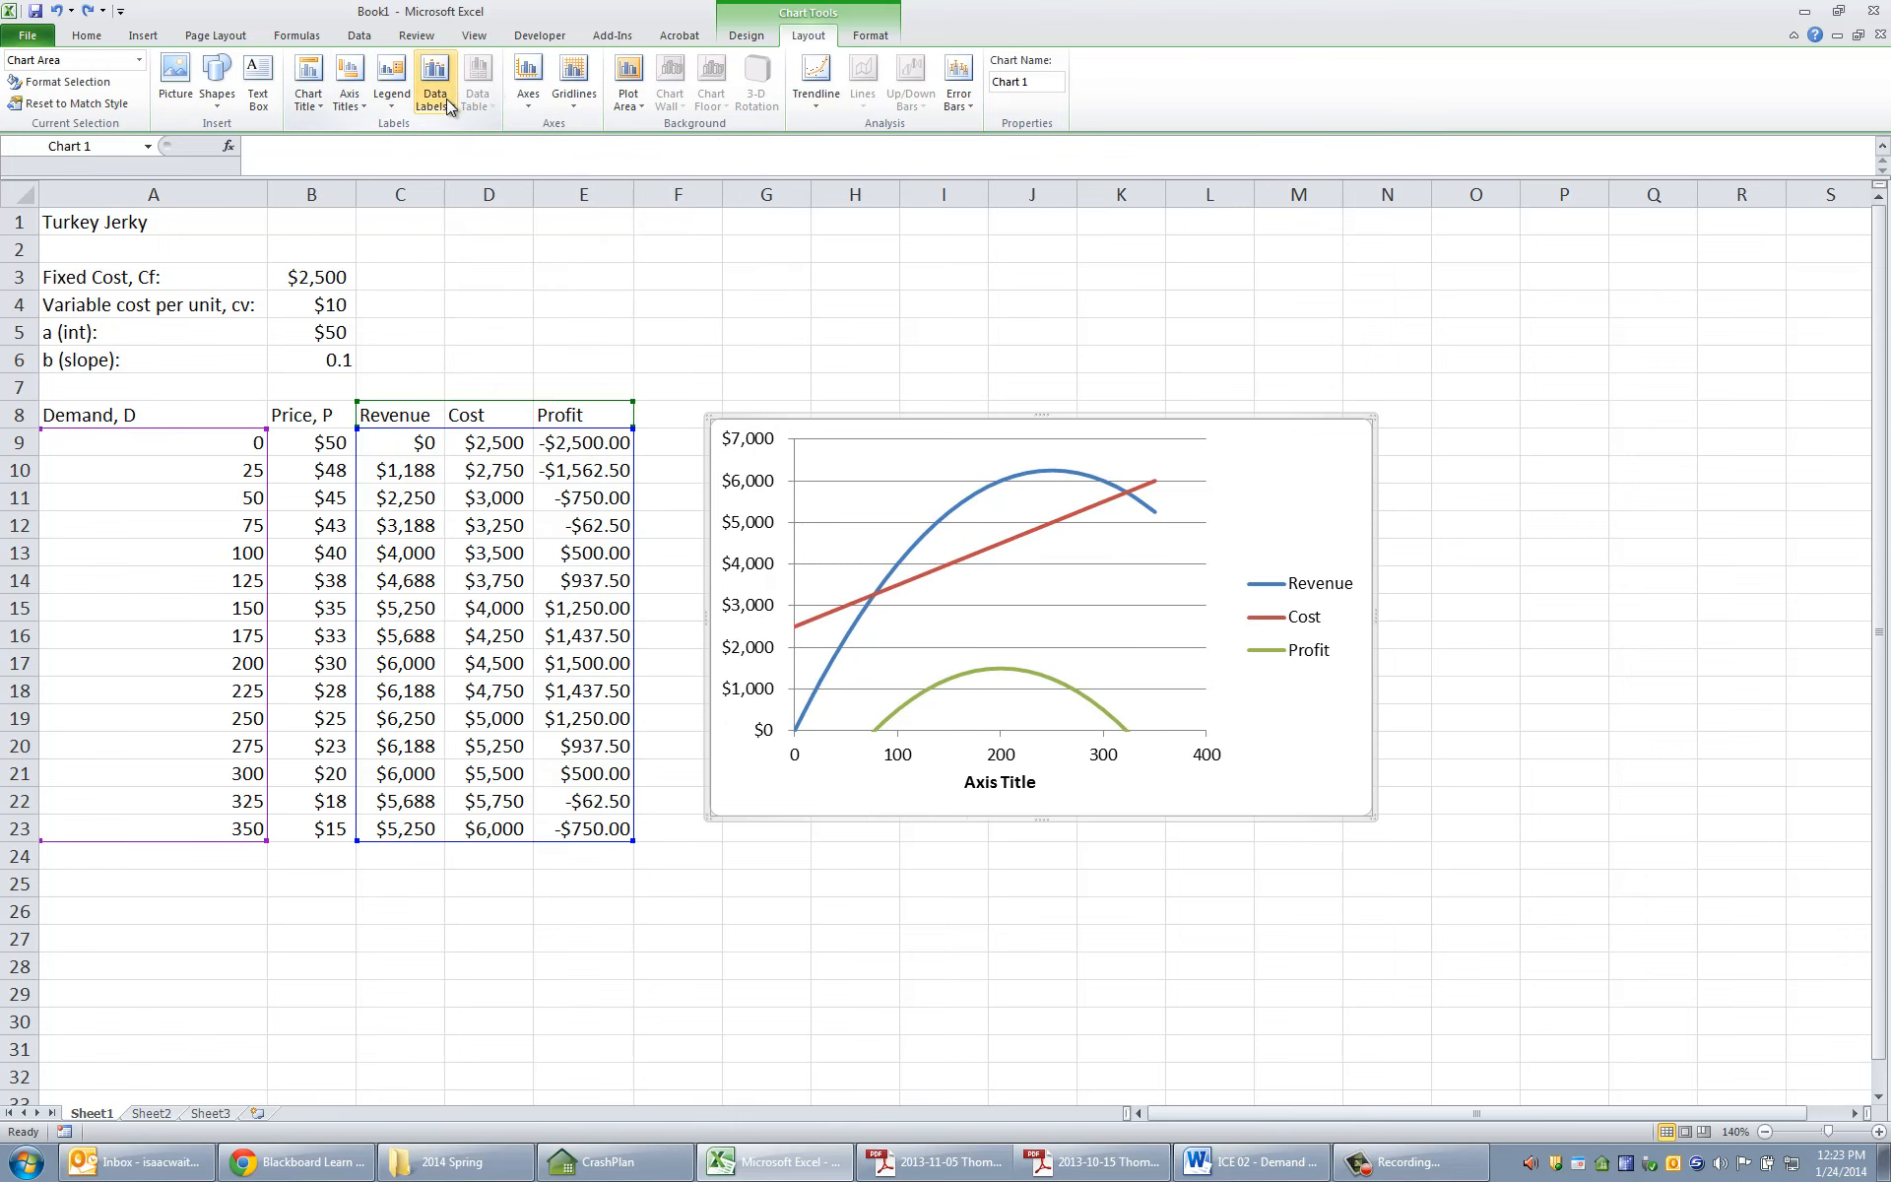
# - Add a rotated title to the chart's primary vertical axis and set its text to "Amount"
pyautogui.click(434, 93)
pyautogui.click(392, 99)
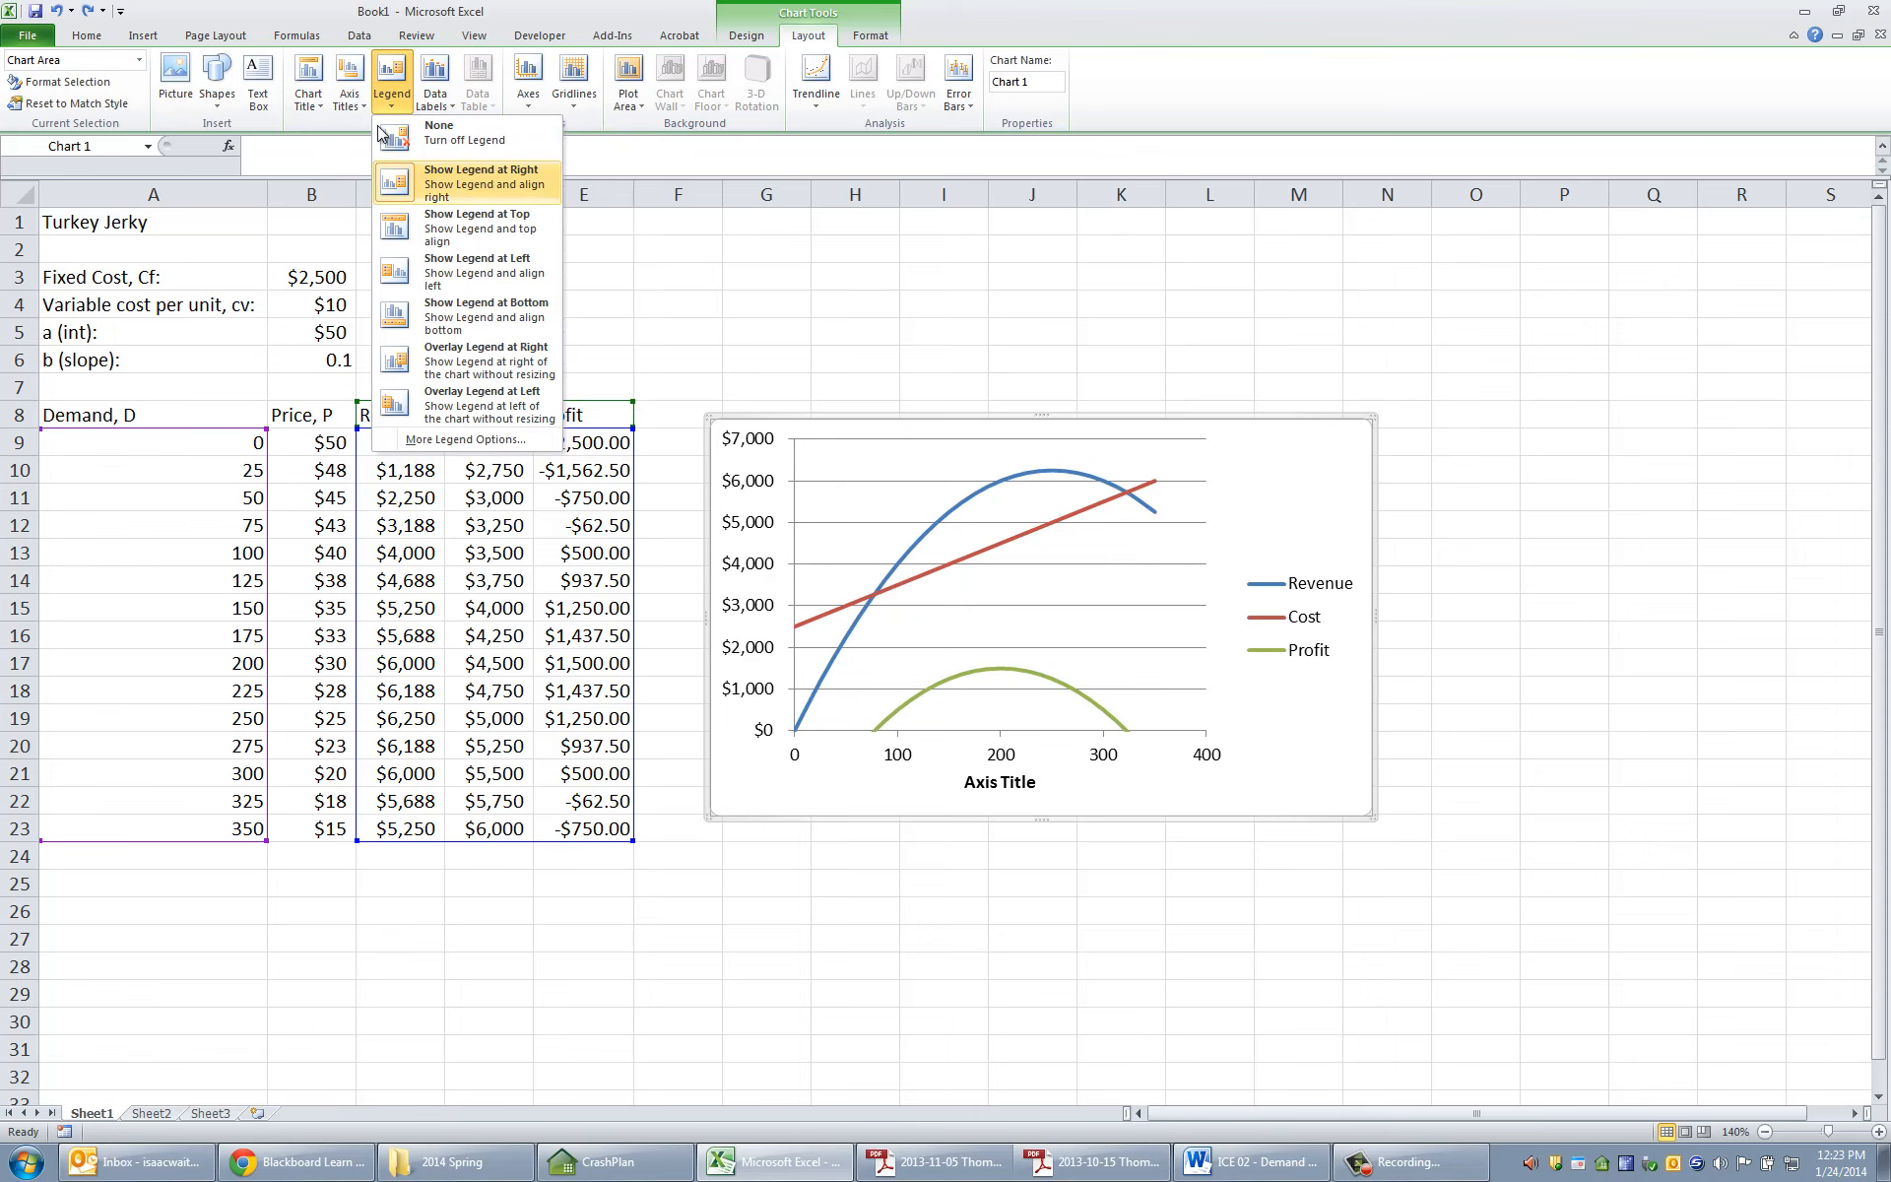
pyautogui.click(350, 94)
pyautogui.moveTo(414, 148)
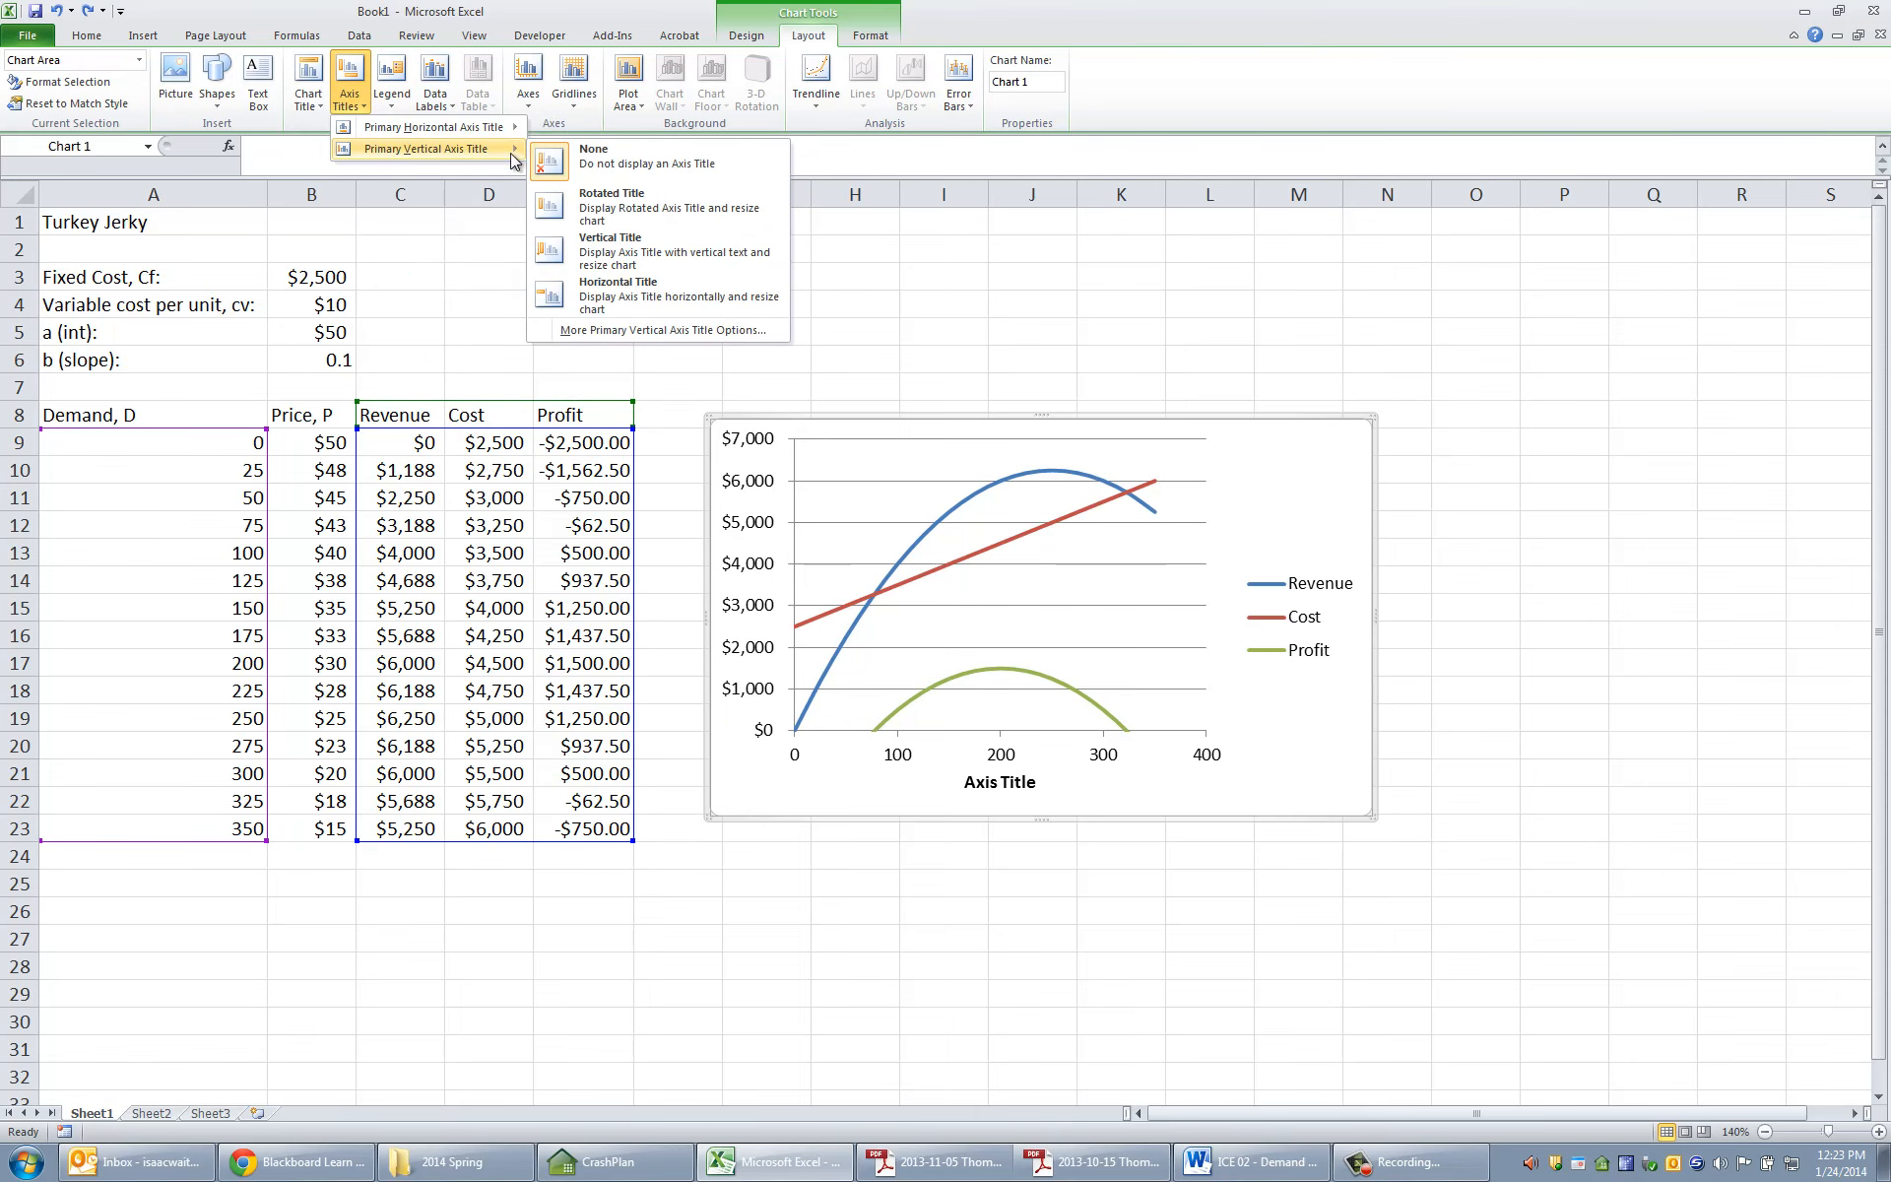
pyautogui.click(626, 207)
pyautogui.tripleClick(746, 608)
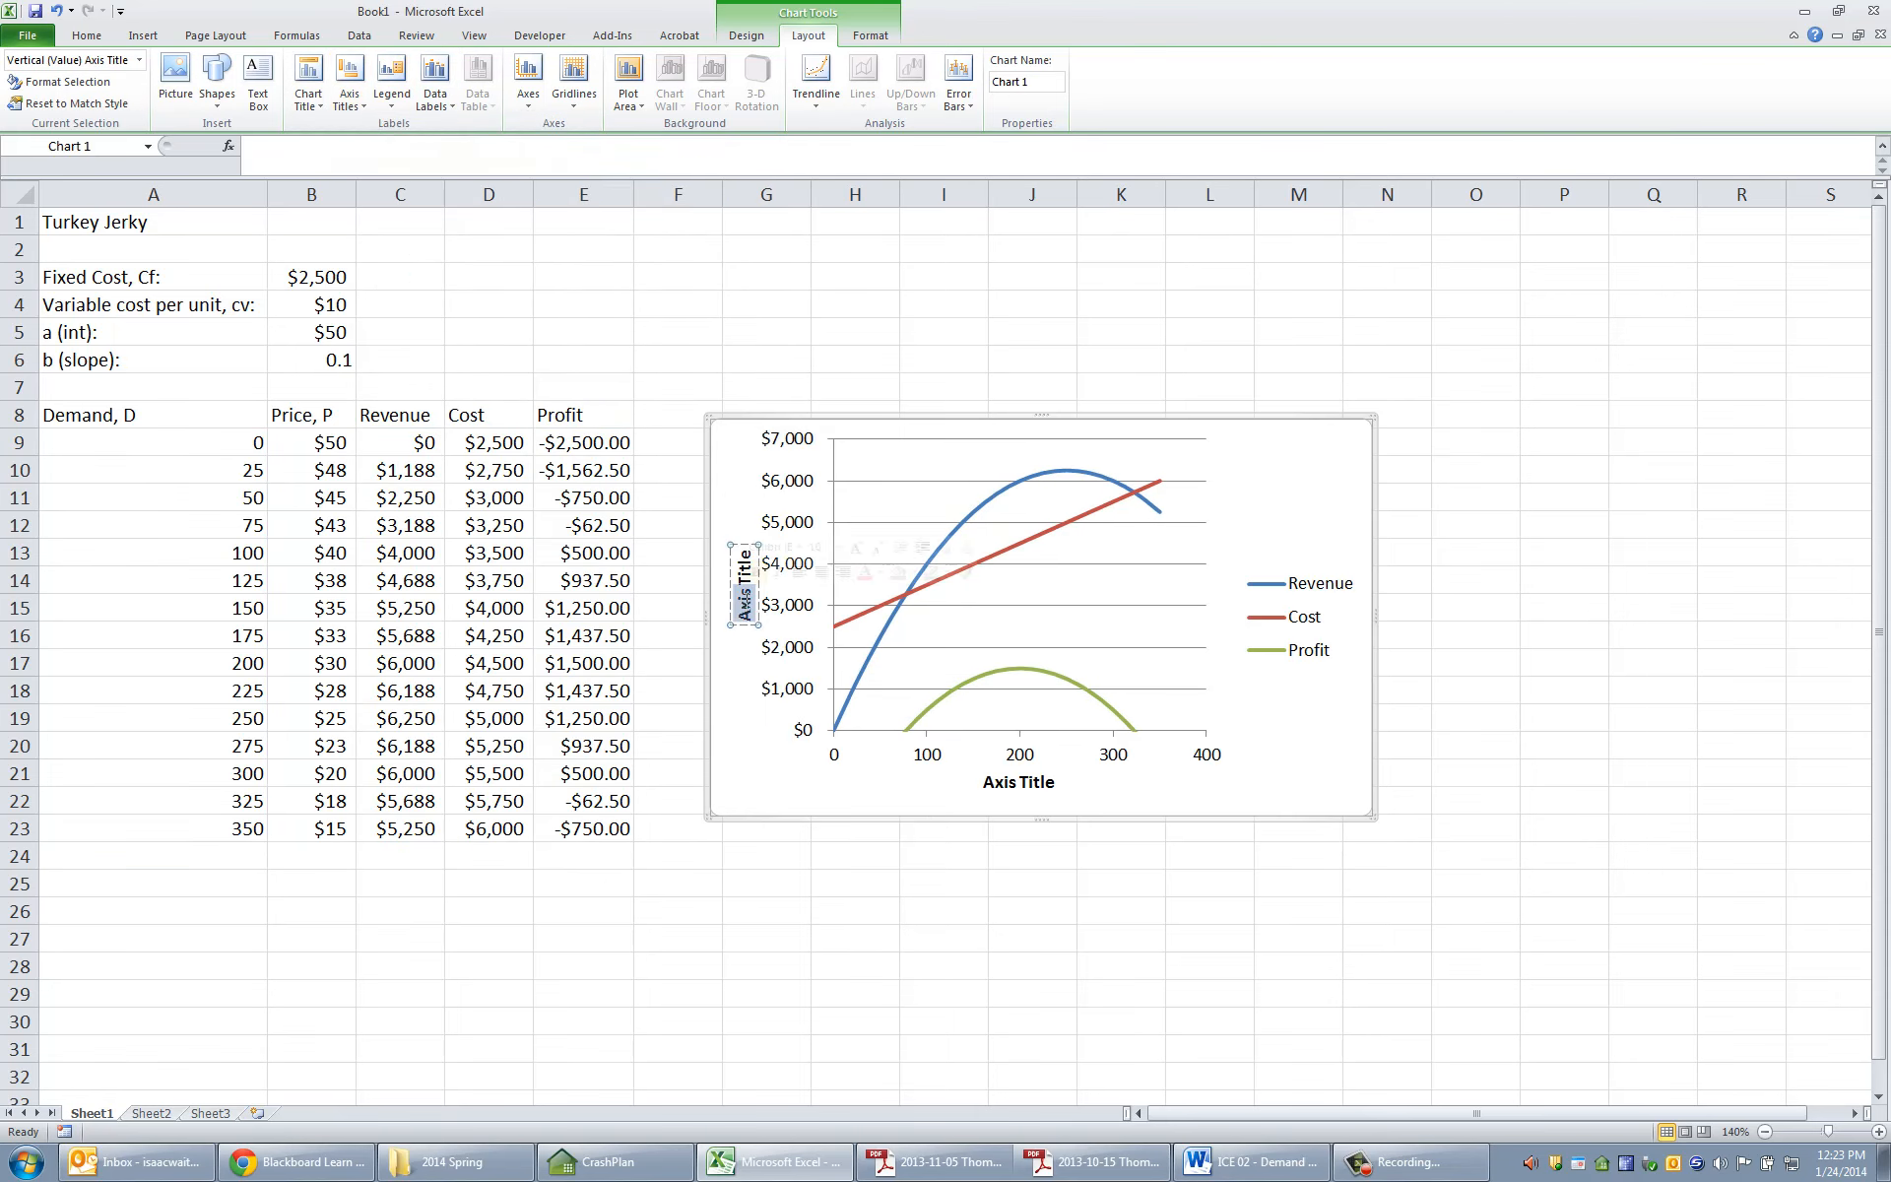
pyautogui.write('Amount')
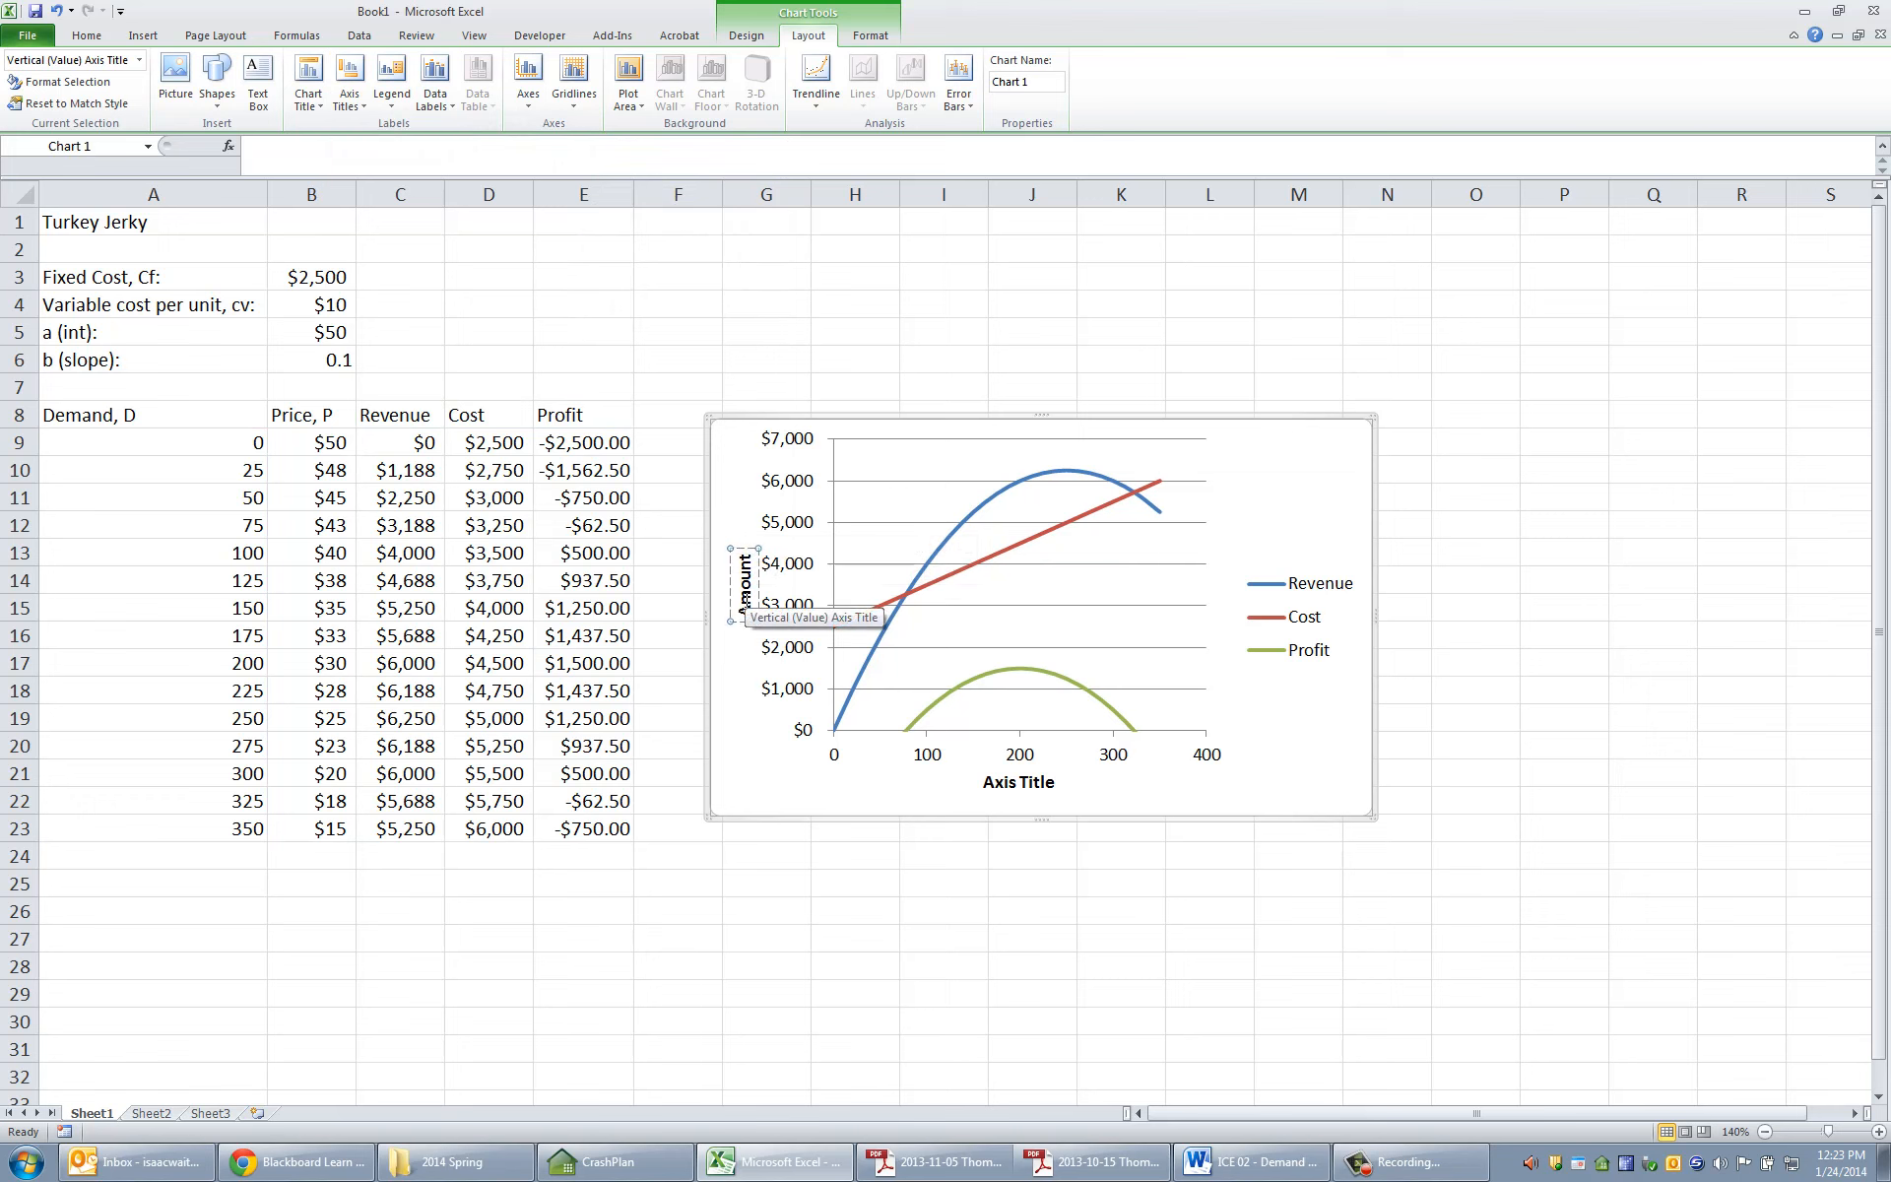
pyautogui.click(916, 334)
# - Replace the horizontal axis title's placeholder text with "Demand"
pyautogui.click(1019, 780)
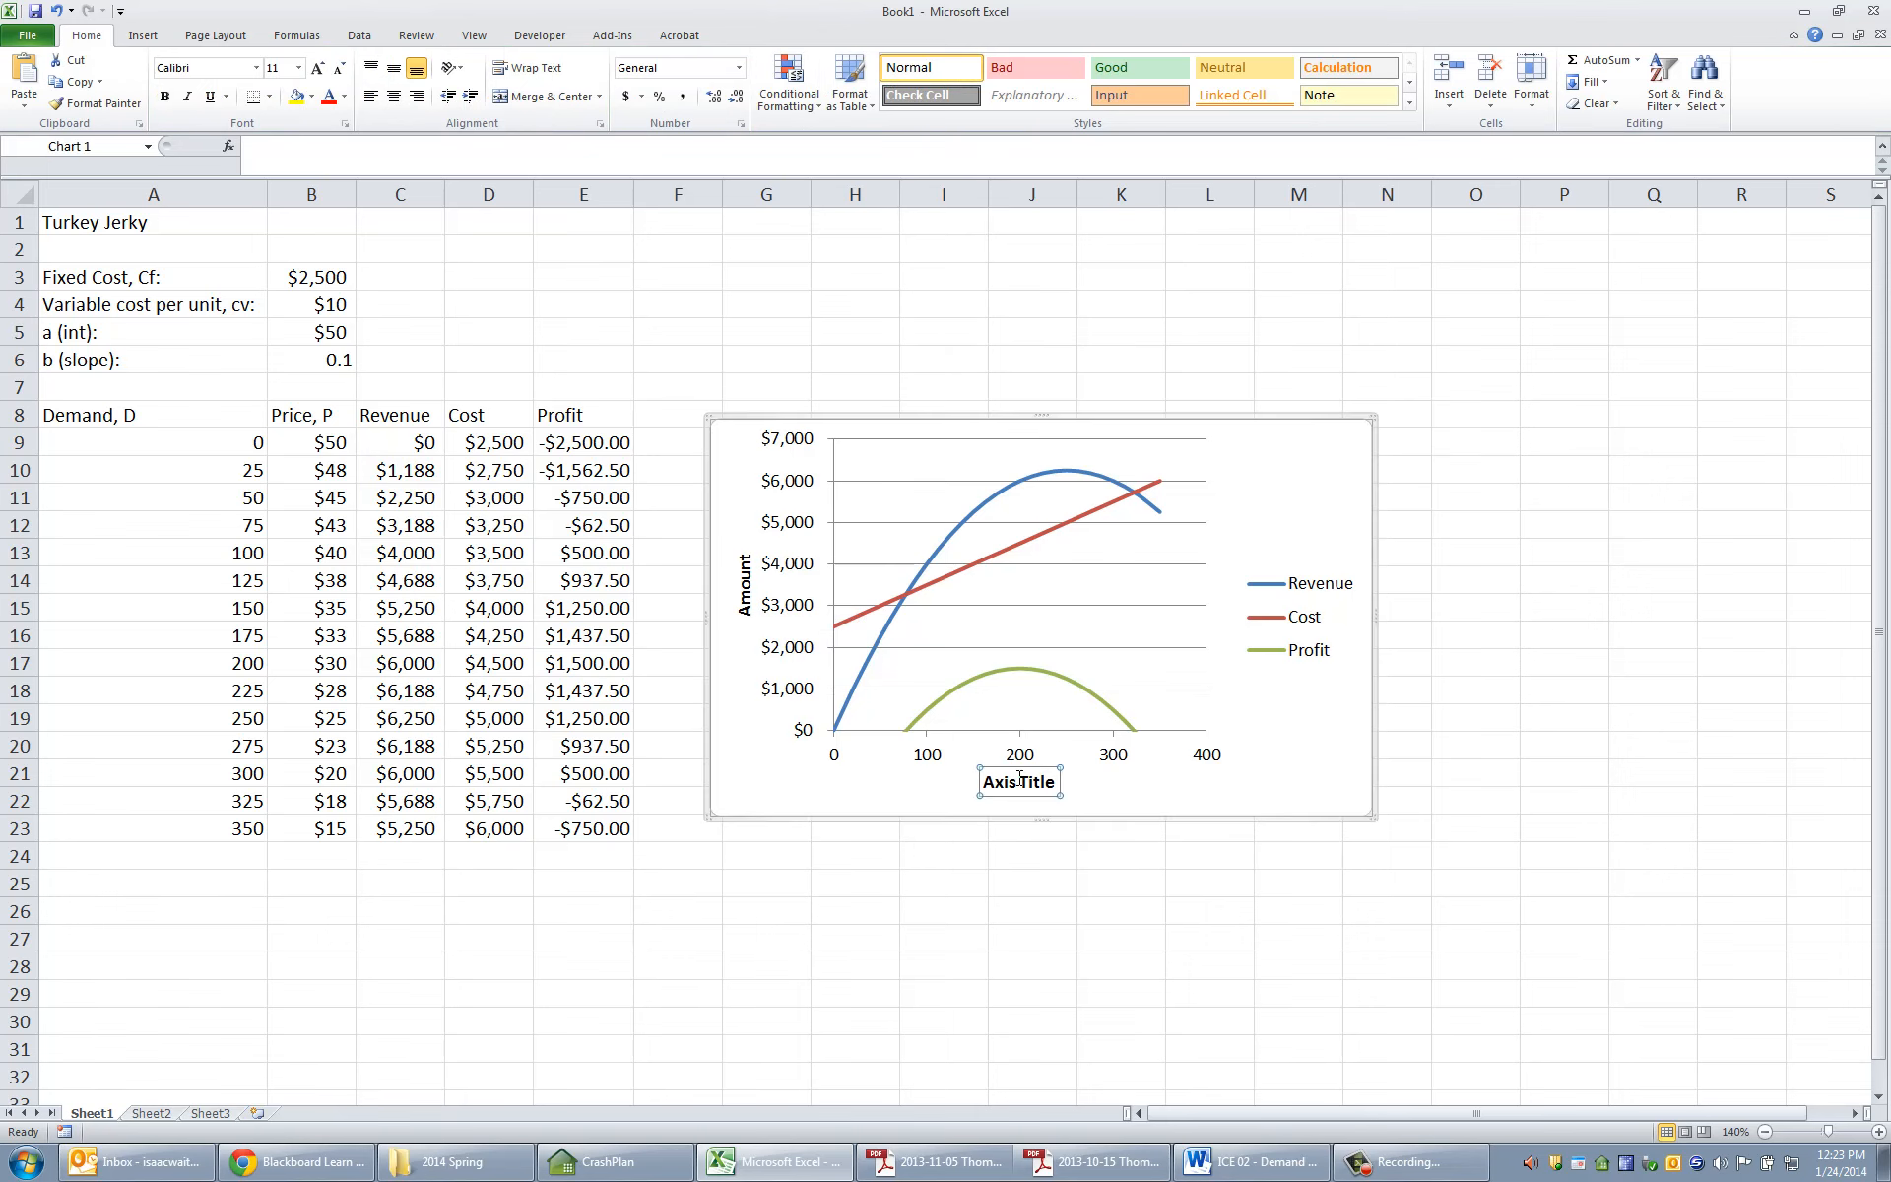
pyautogui.doubleClick(1019, 780)
pyautogui.click(1476, 921)
pyautogui.tripleClick(1016, 788)
pyautogui.write('Demand')
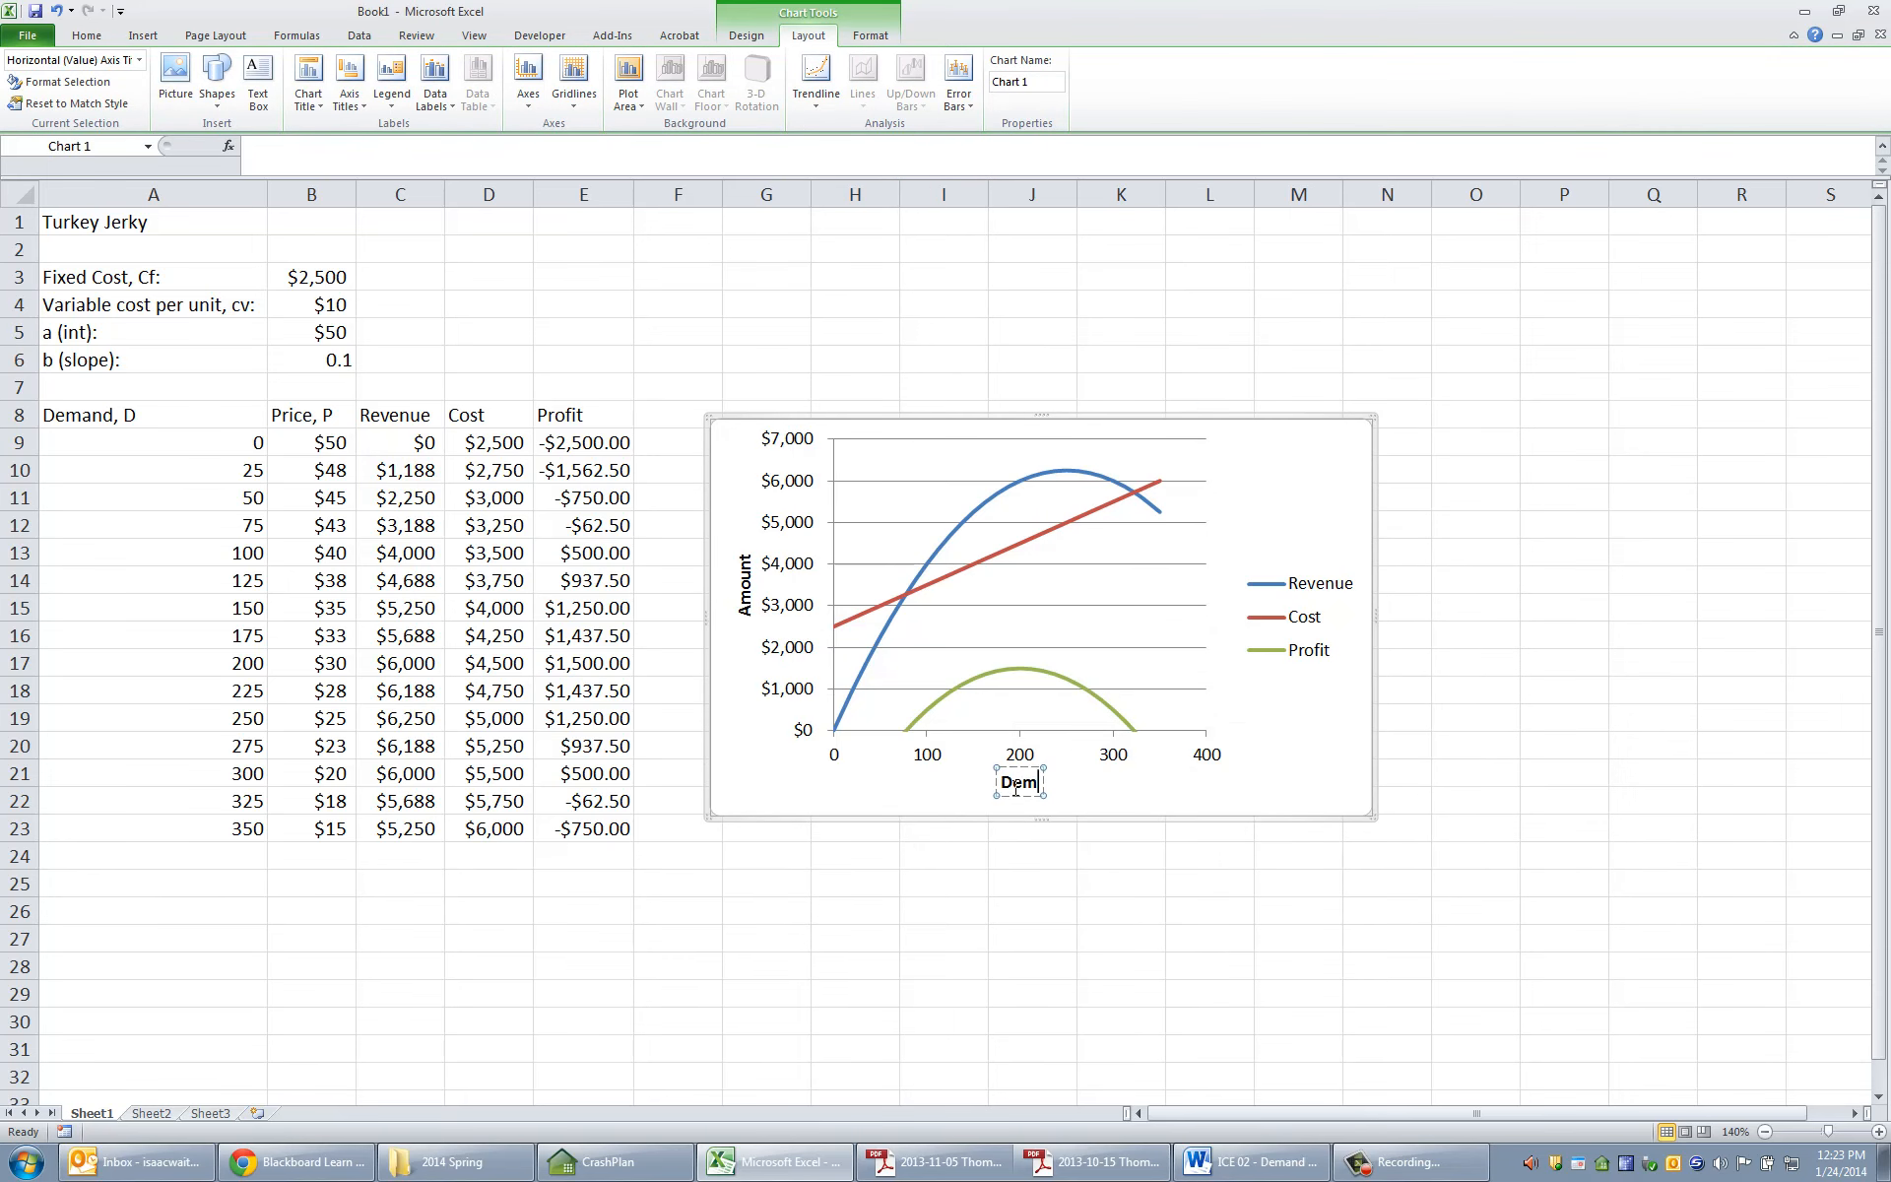
pyautogui.click(1029, 914)
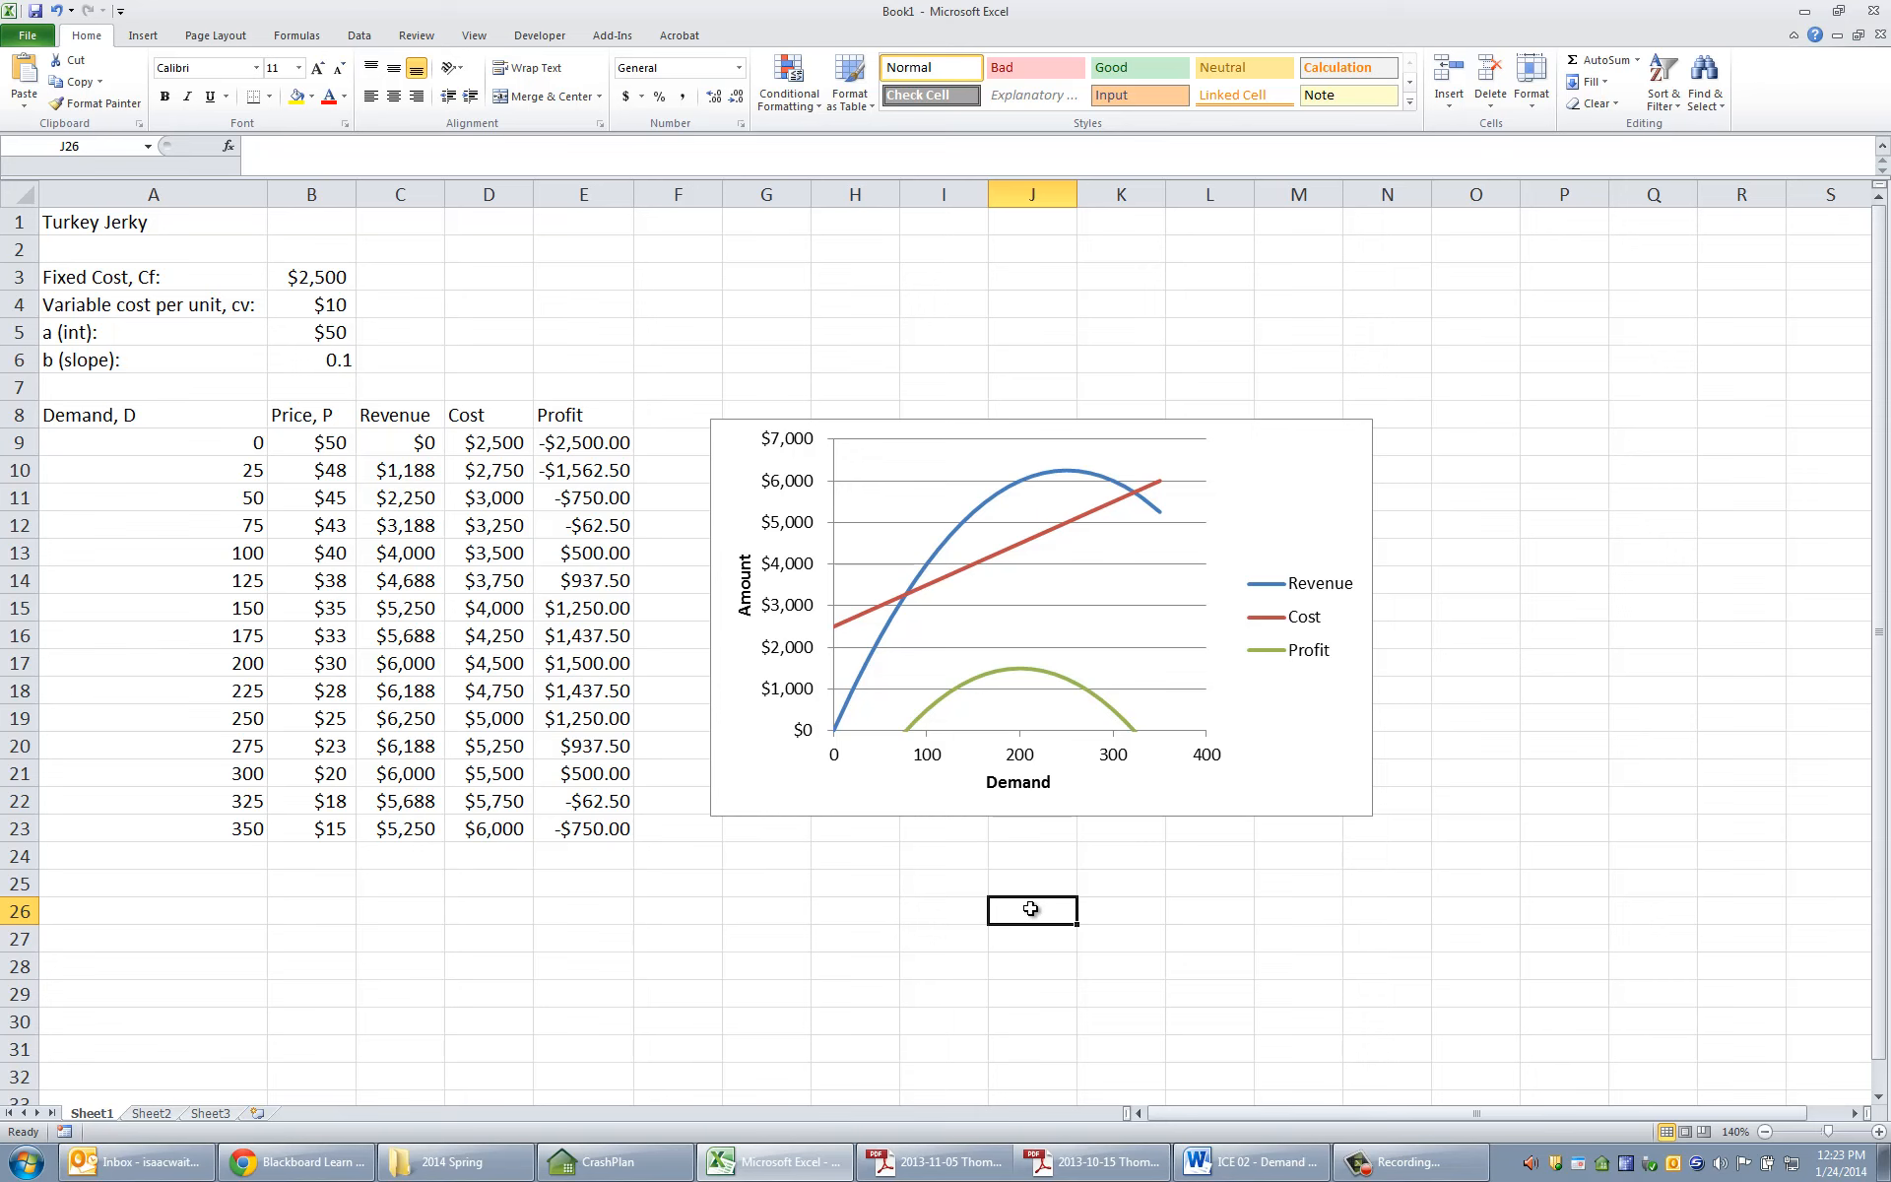
pyautogui.click(1408, 1163)
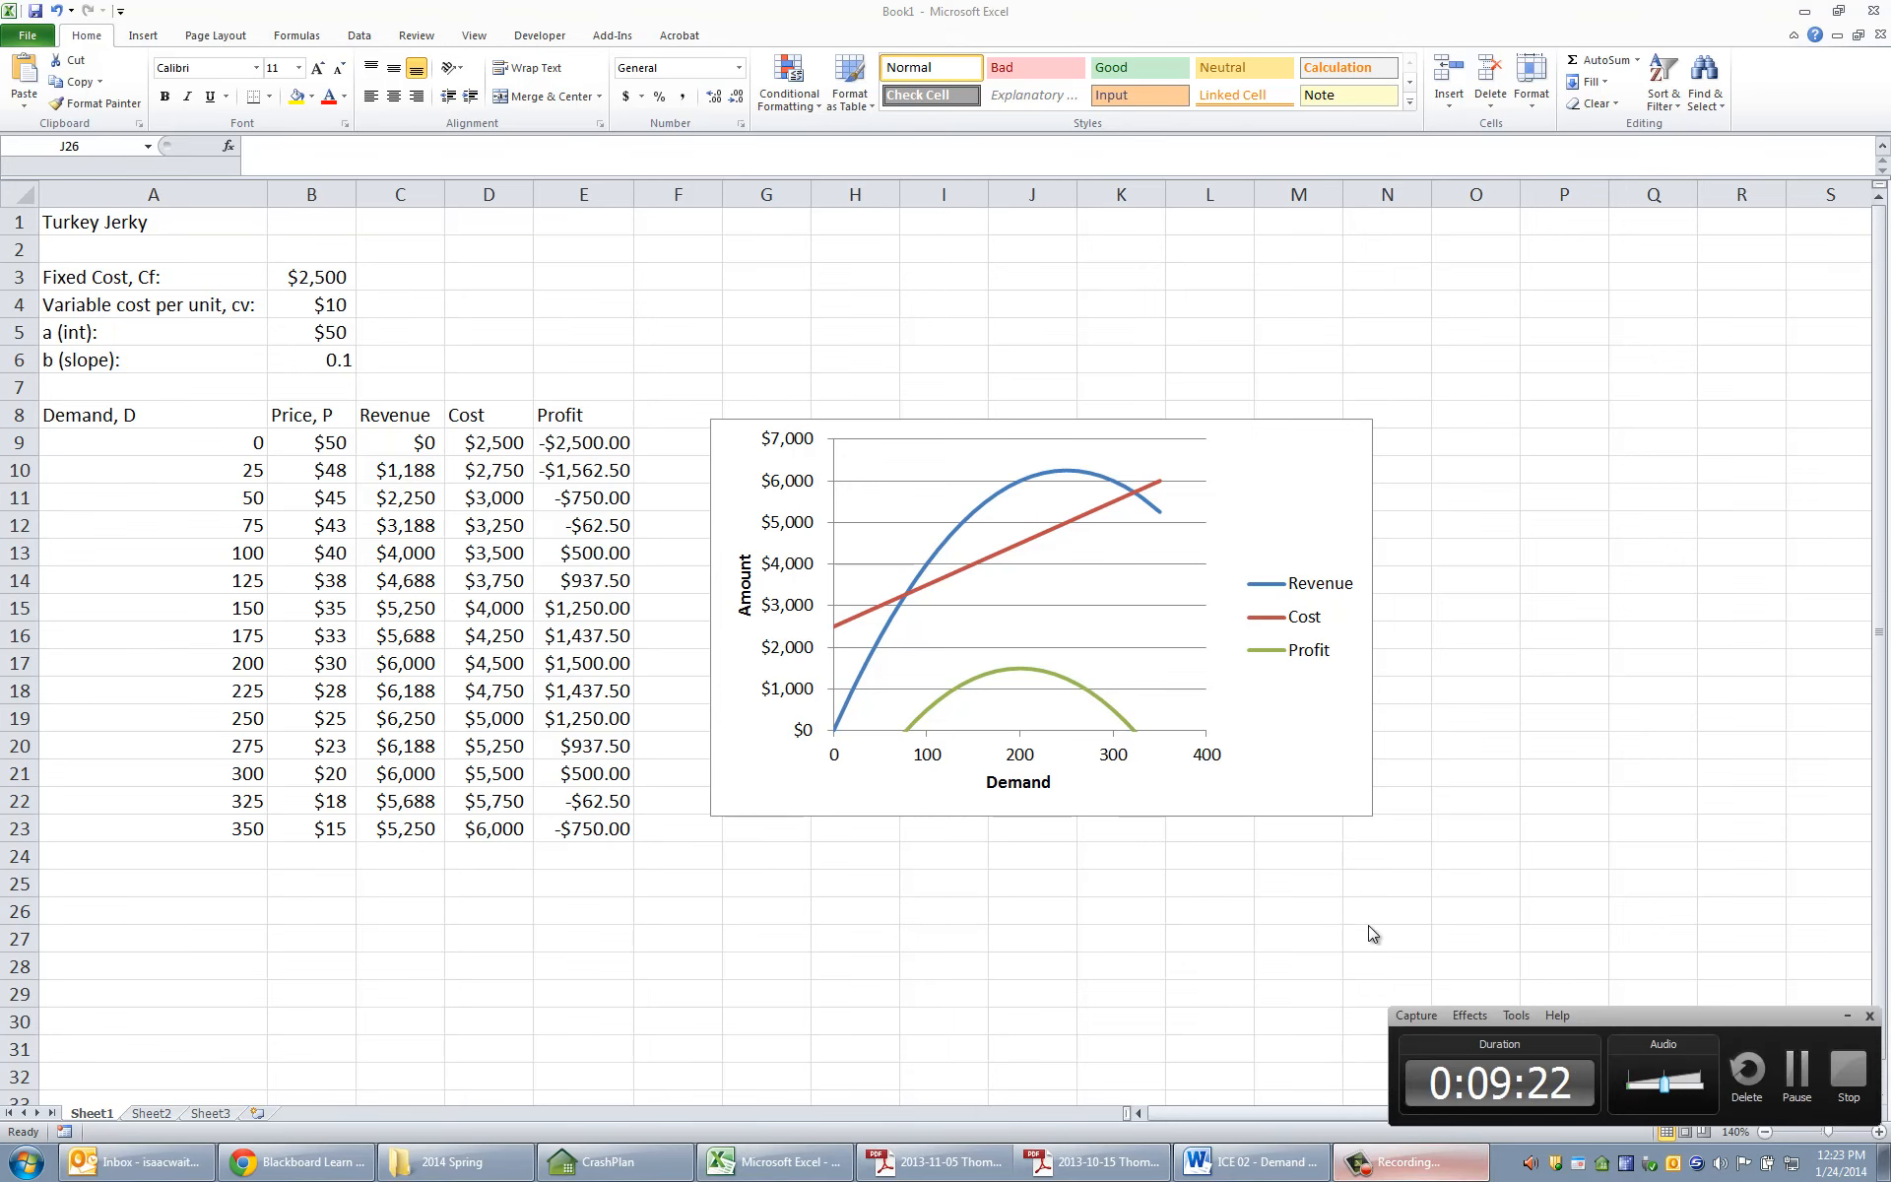